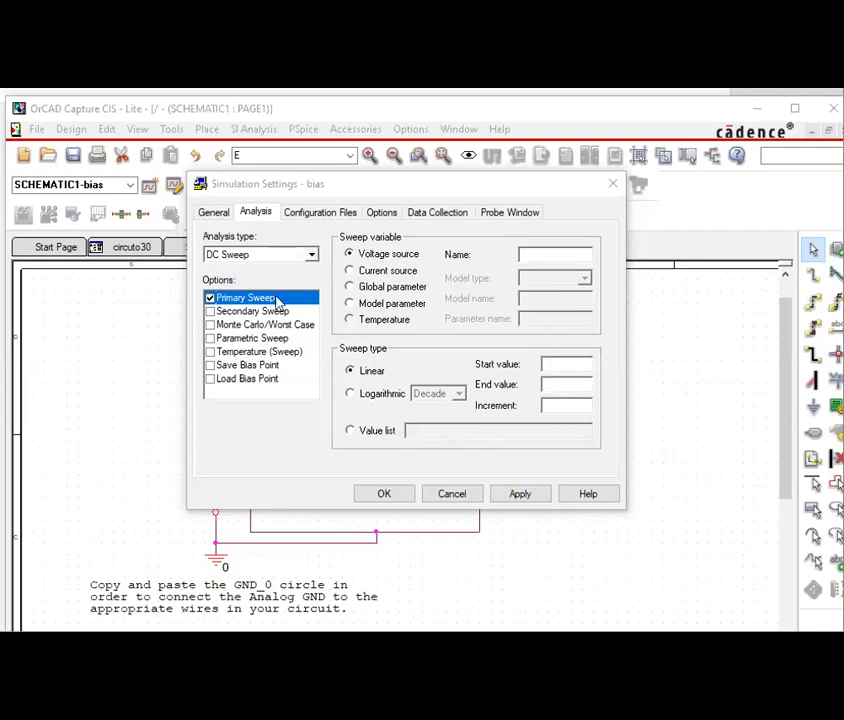
Step: Set voltage source V1 as the sweep variable of the DC Sweep's primary sweep
left_click(341, 193)
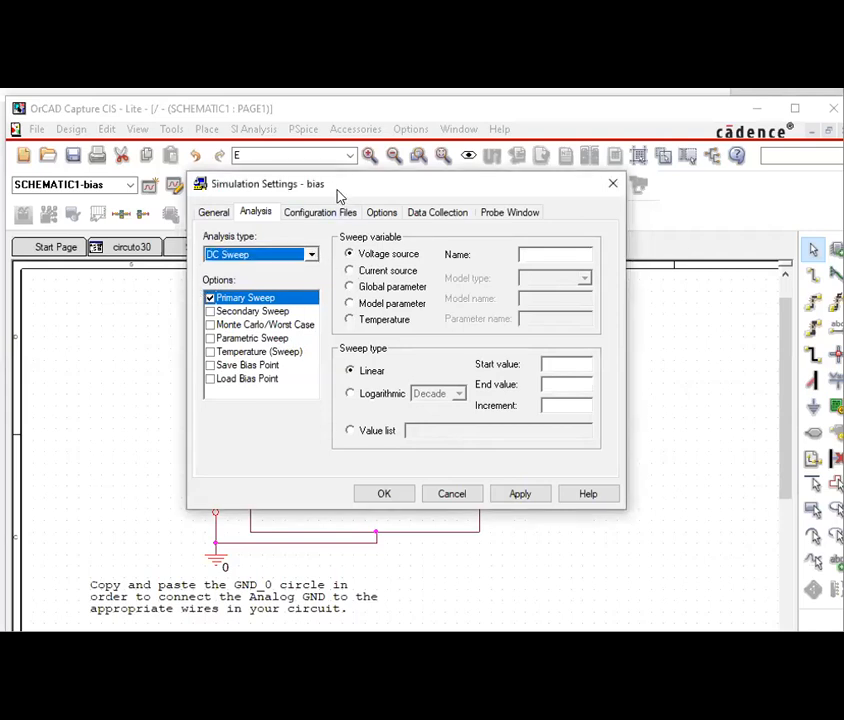
left_click_drag(341, 193, 187, 294)
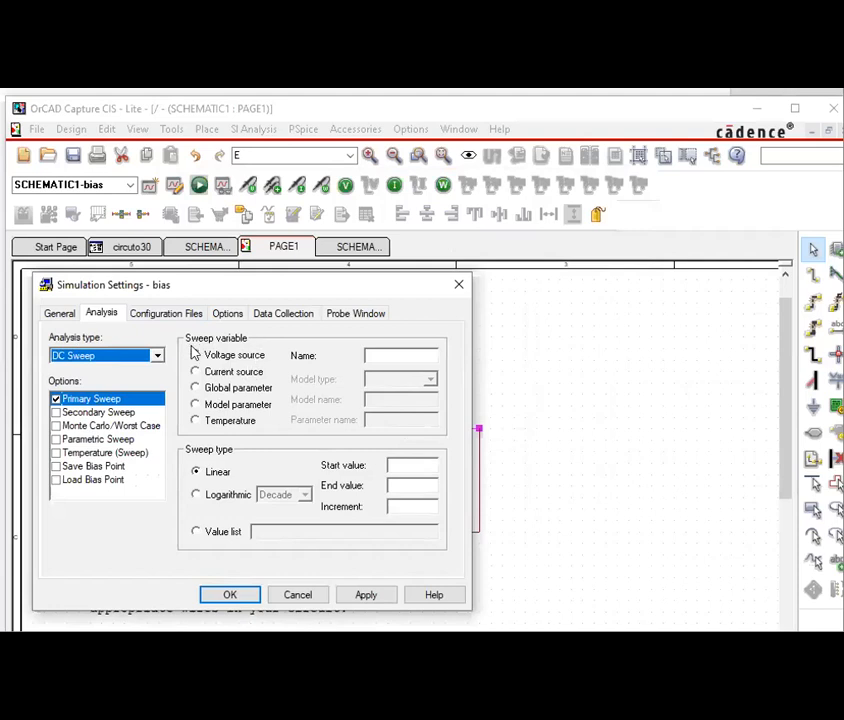
left_click(407, 356)
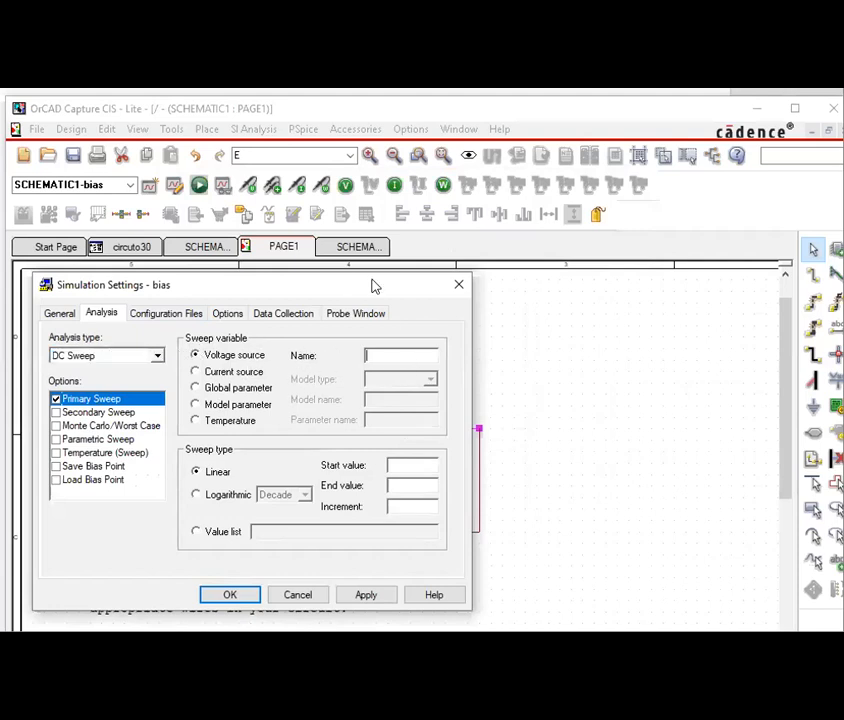
left_click_drag(374, 287, 724, 205)
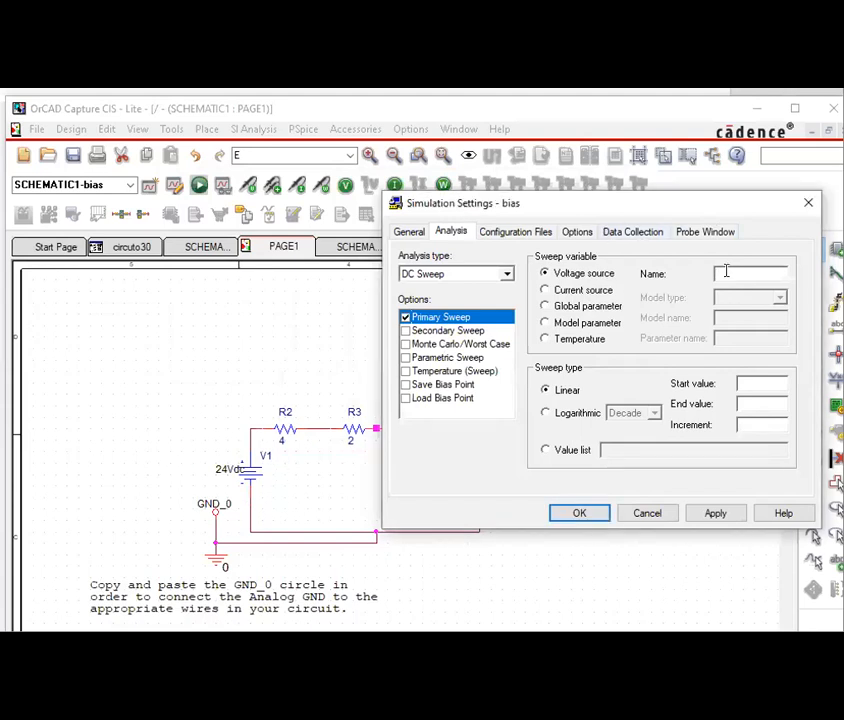
type("V")
type("V")
Step: Define a linear sweep from -1 to 1 with an increment of 0.1 and accept the simulation settings
left_click(545, 451)
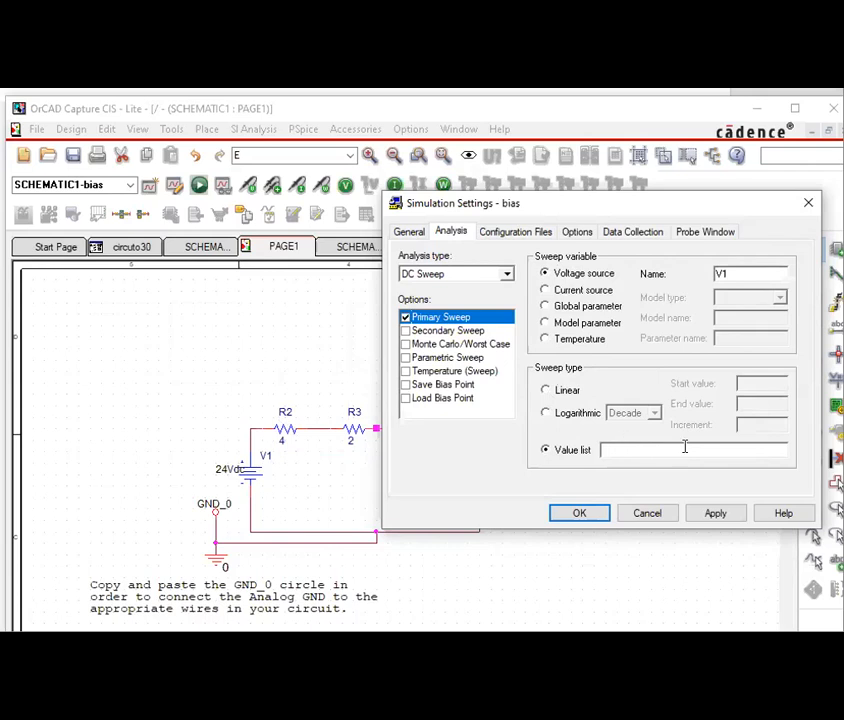
left_click(552, 391)
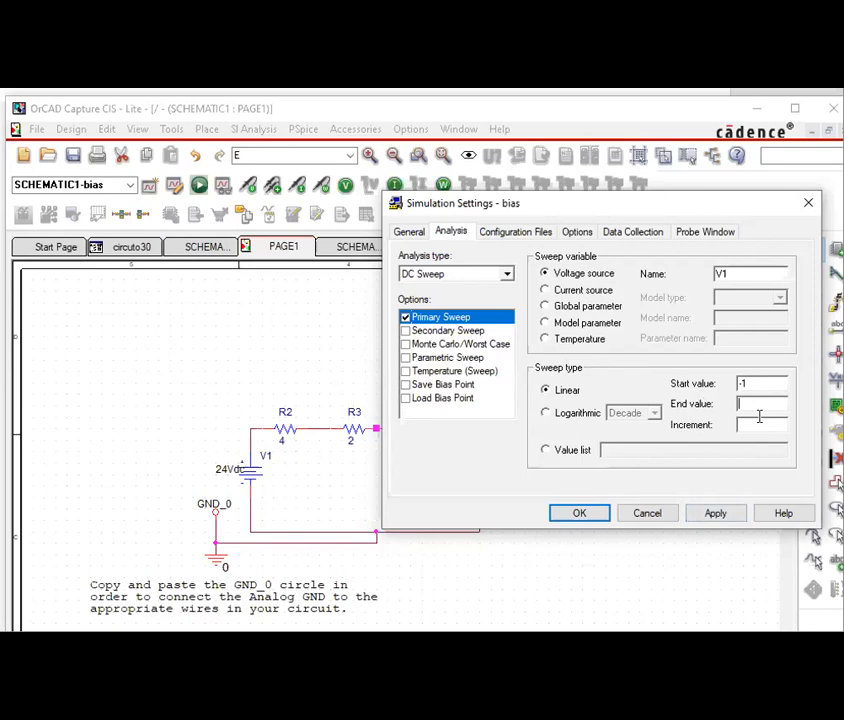
type("1")
type("0")
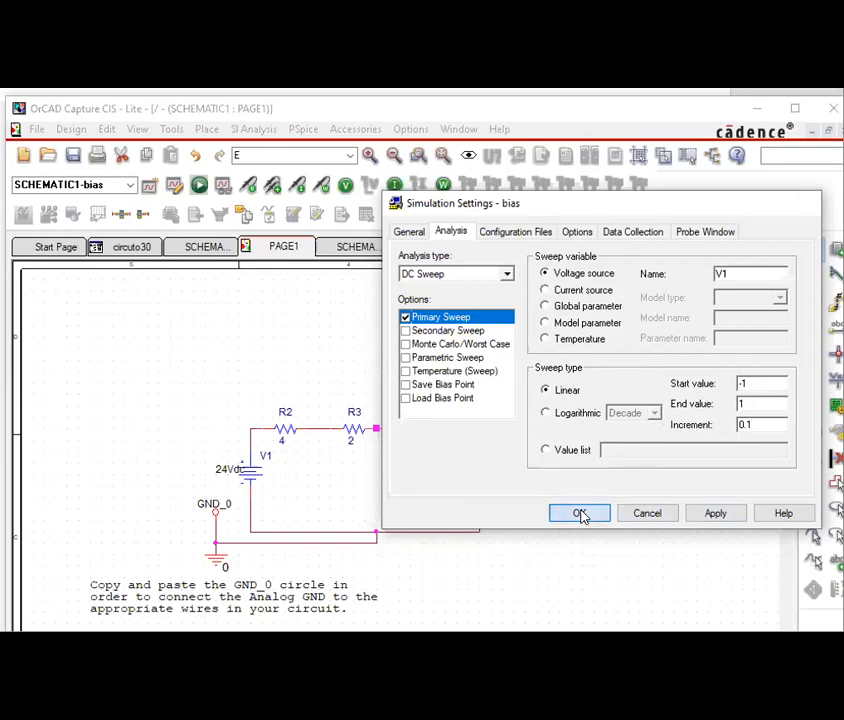
left_click(580, 514)
left_click(461, 458)
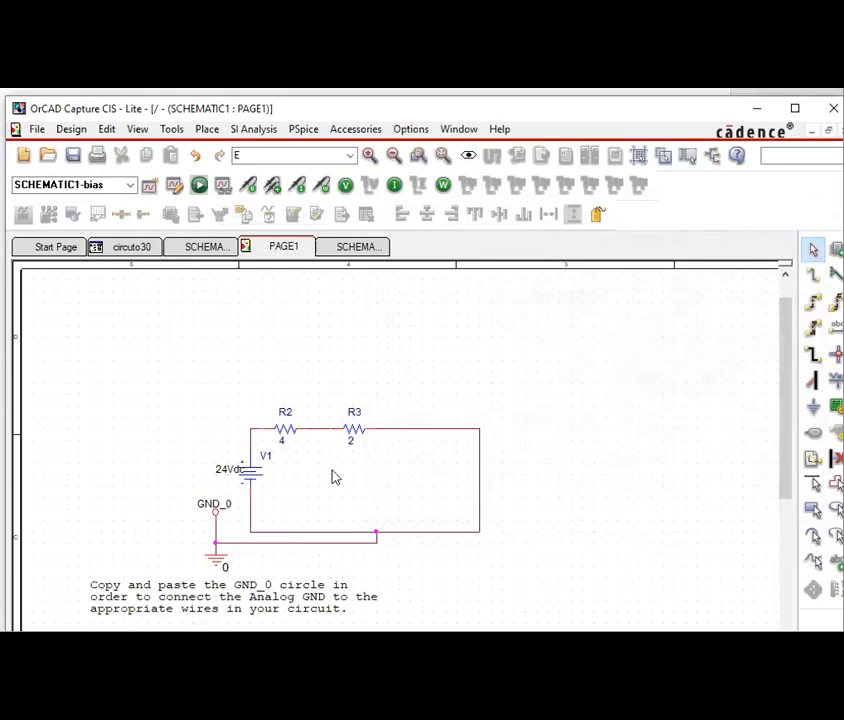
Step: Set the value of resistor R2 to 10
double_click(282, 447)
type("10")
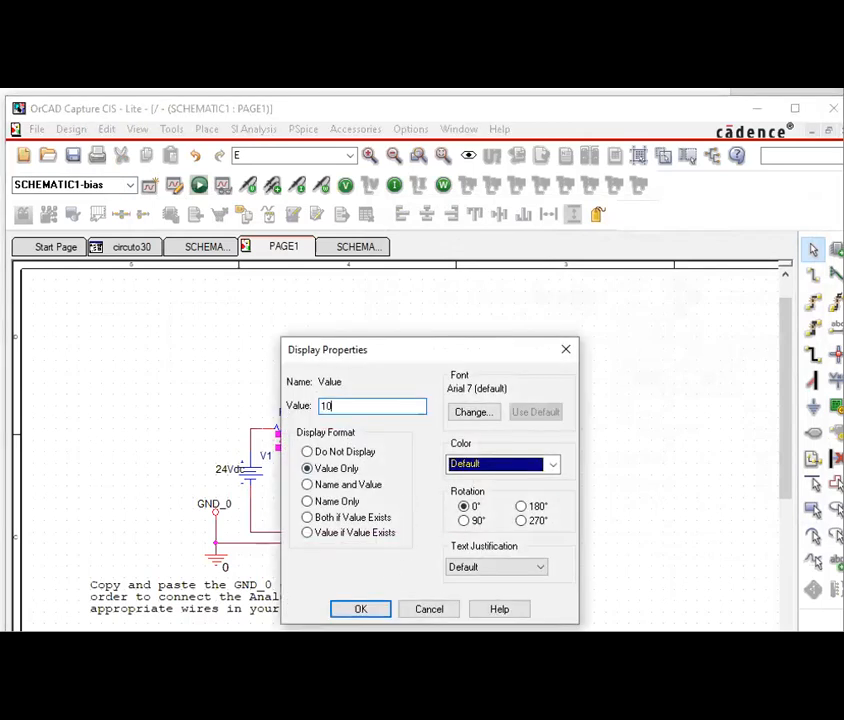
left_click(361, 609)
left_click(354, 447)
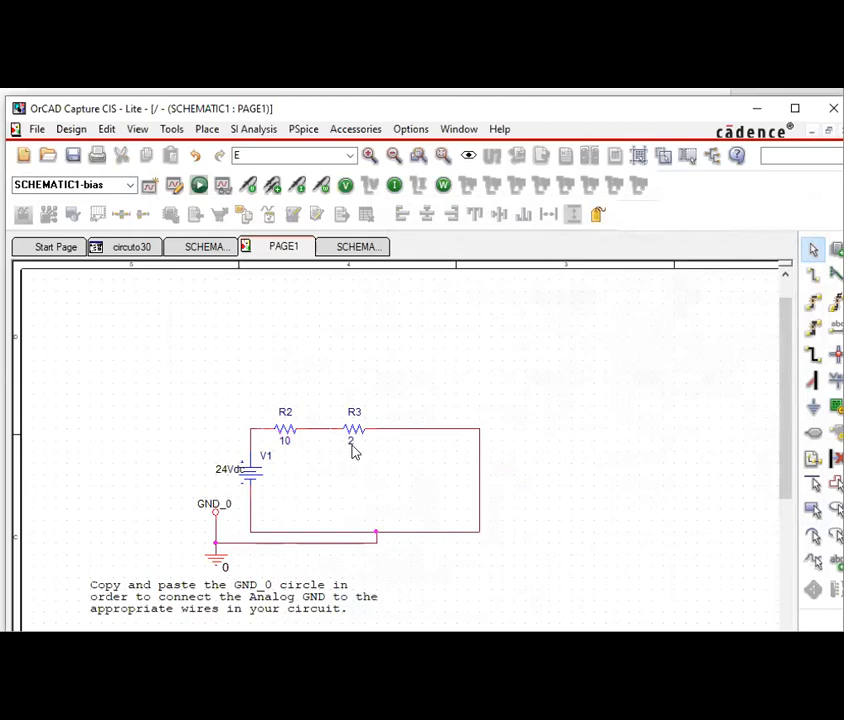
Step: Set the values of resistors R2 and R3 to 1K each
double_click(286, 446)
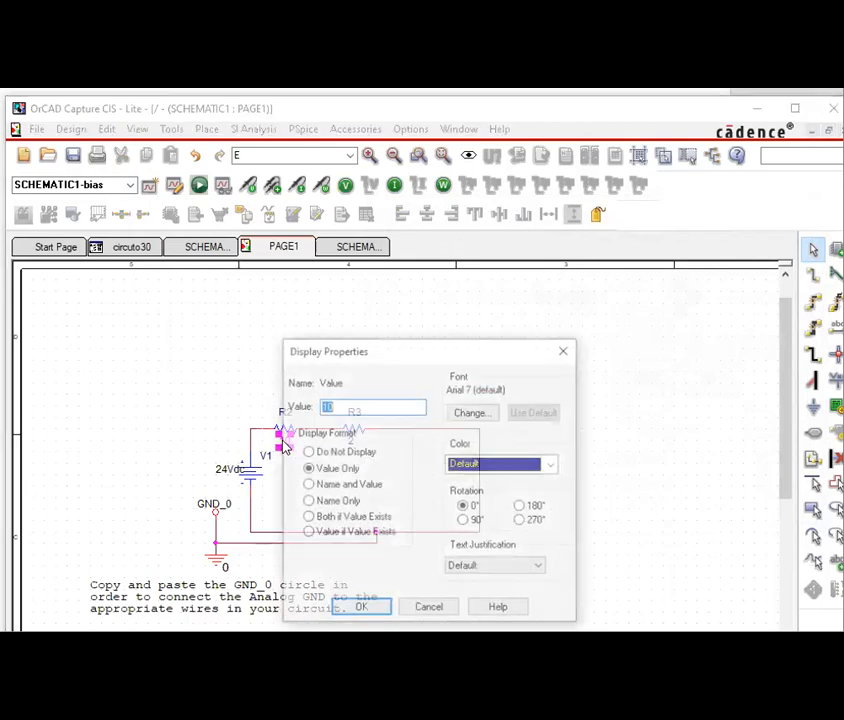
type("1K")
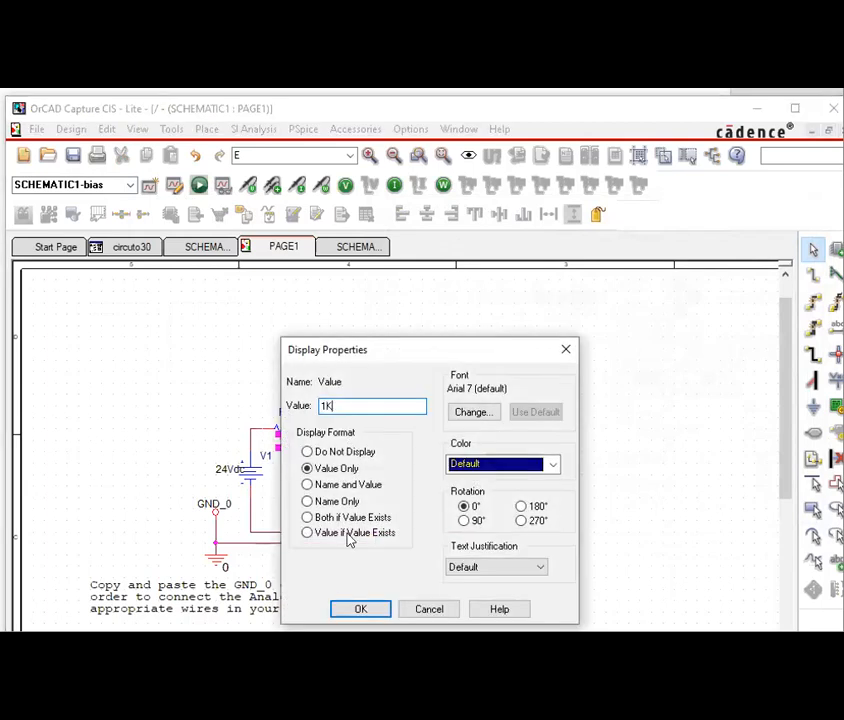
left_click(360, 609)
double_click(352, 443)
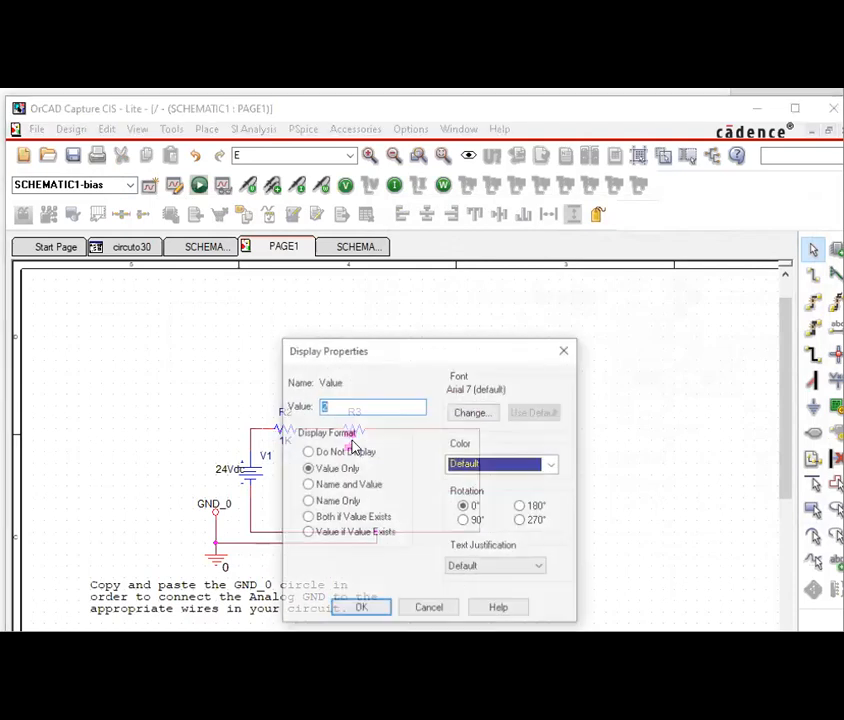
type("1K")
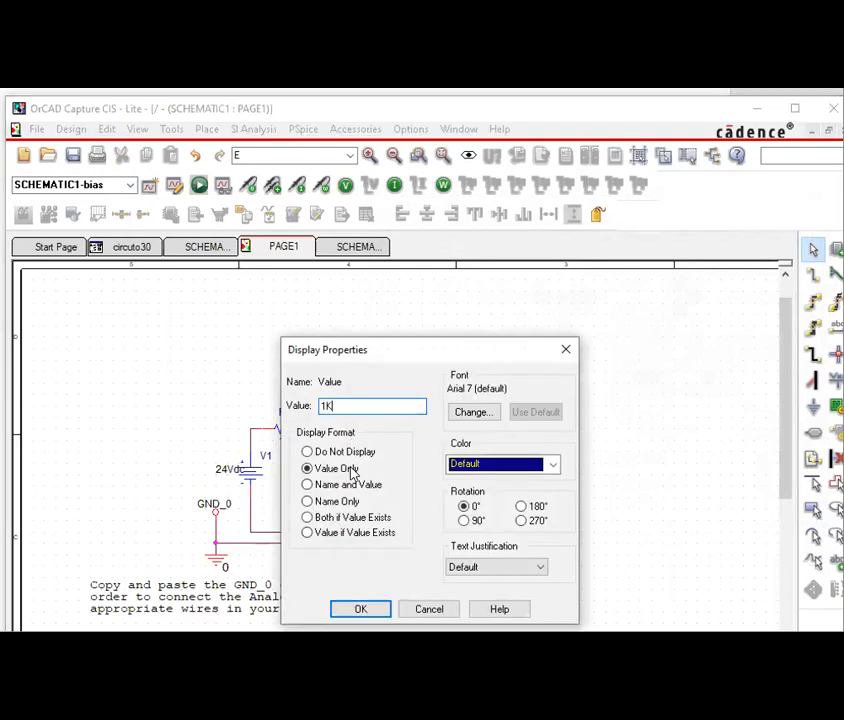
left_click(372, 608)
left_click(382, 350)
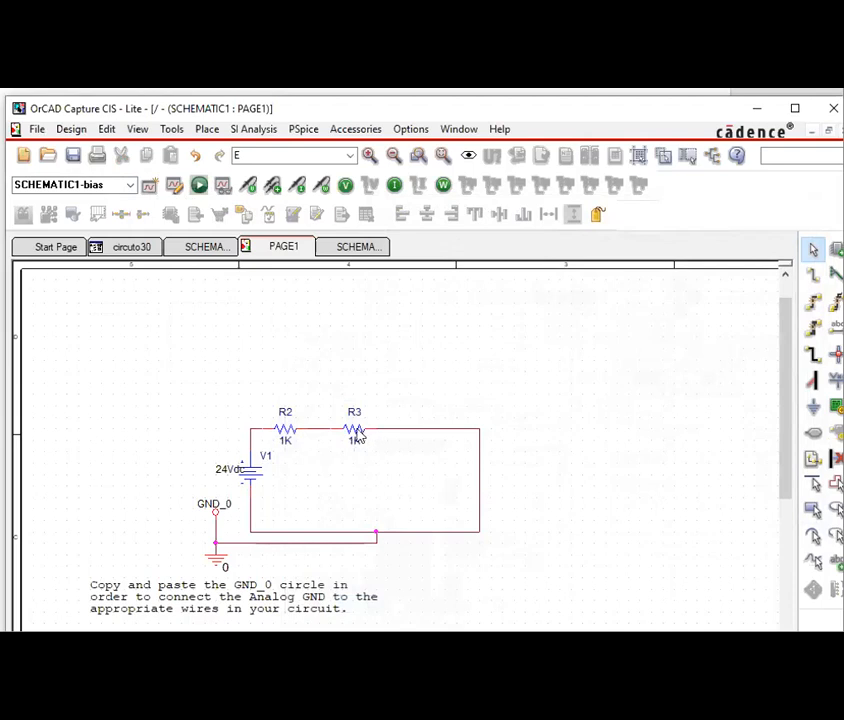
Step: Shift resistors R3 and R2 to the right along the circuit's upper wire, away from source V1
left_click_drag(350, 429, 403, 436)
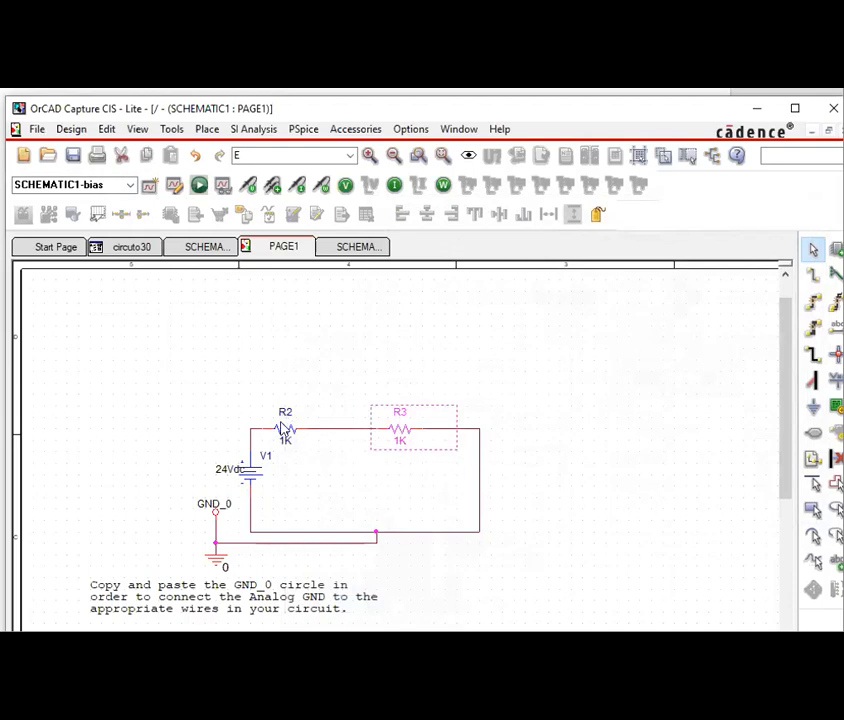
left_click_drag(301, 432, 325, 440)
left_click(232, 339)
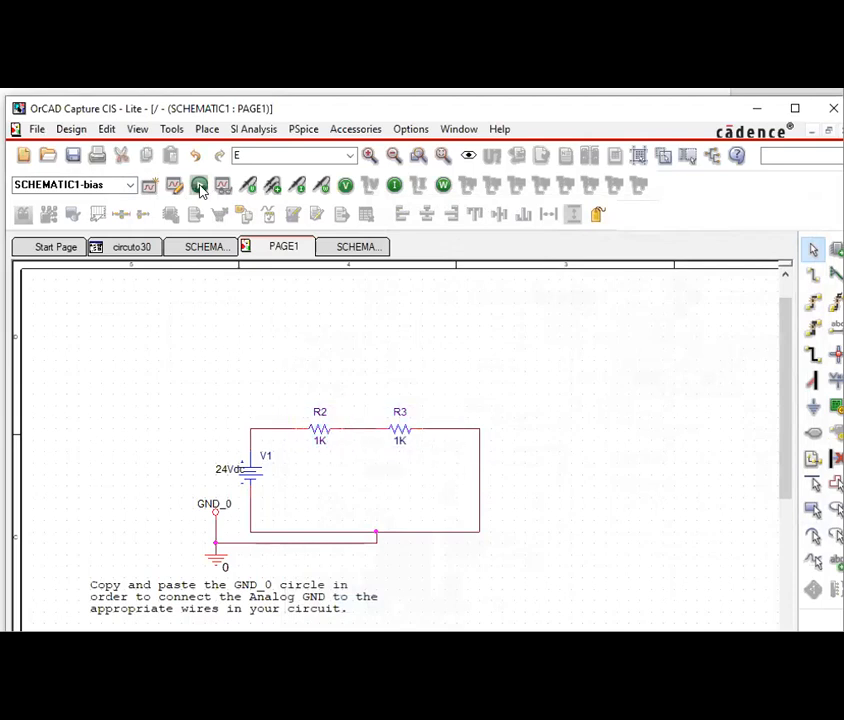
Step: Run the PSpice simulation and arrange the plot window beside the schematic so both can be seen
left_click(199, 187)
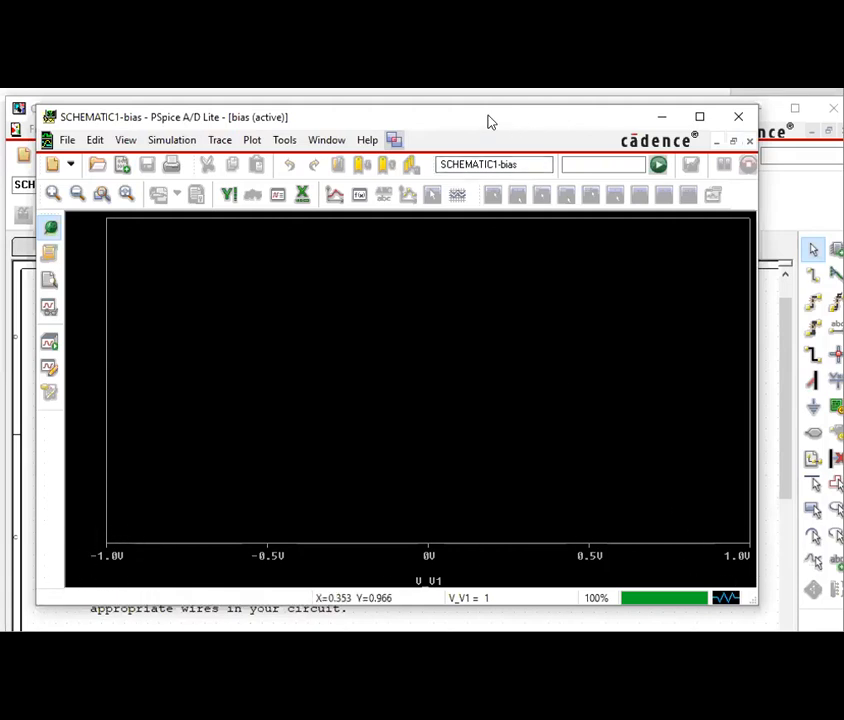
left_click_drag(498, 126, 784, 137)
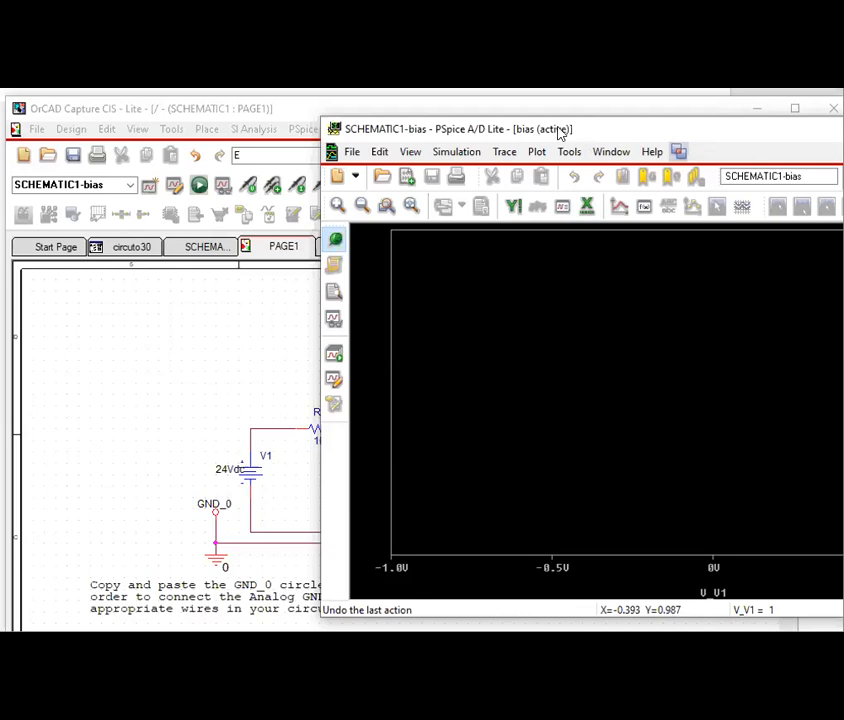
left_click_drag(560, 132, 309, 141)
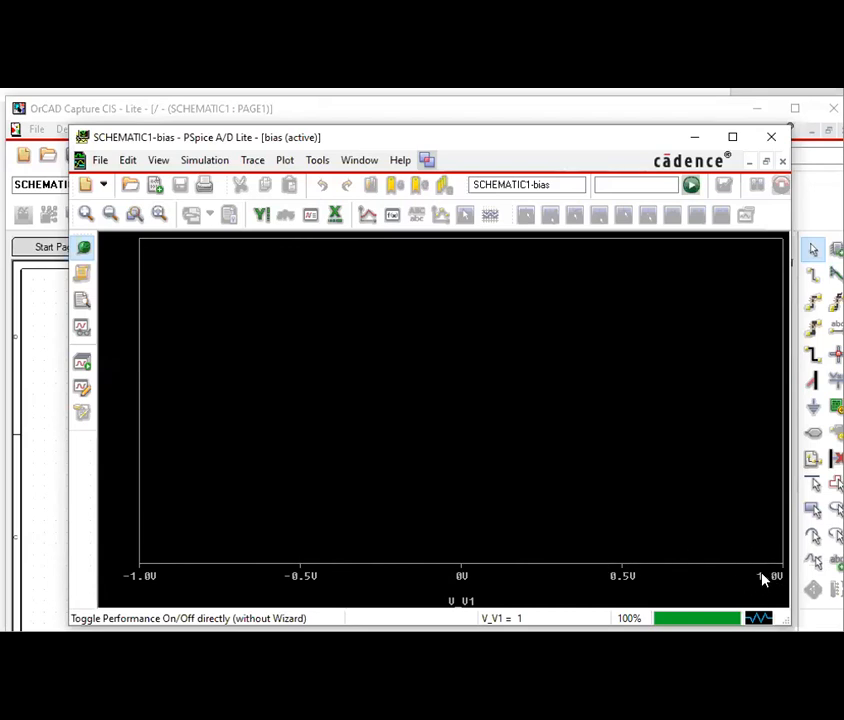
left_click(414, 117)
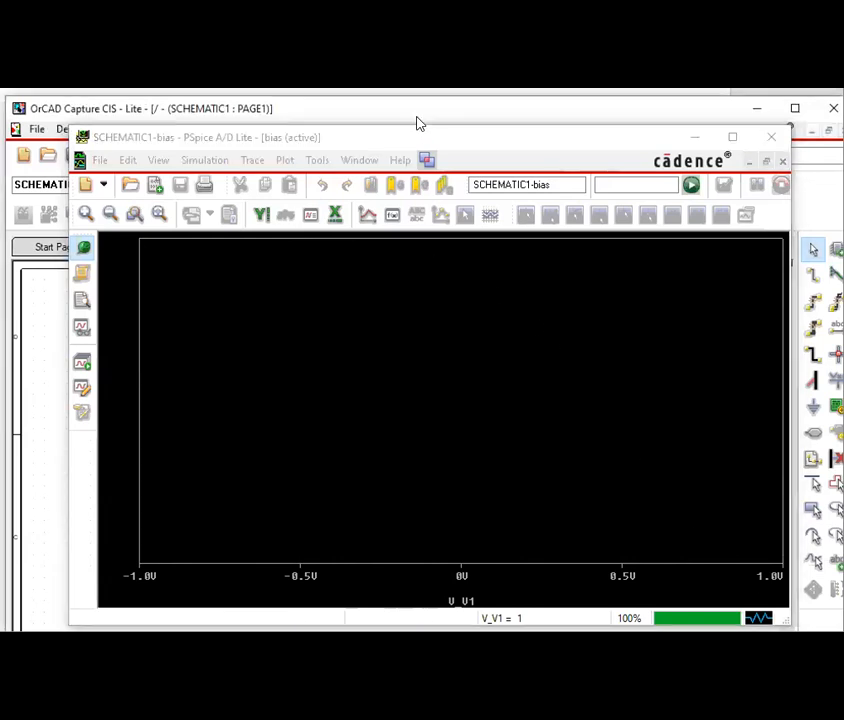
double_click(417, 117)
left_click(420, 145)
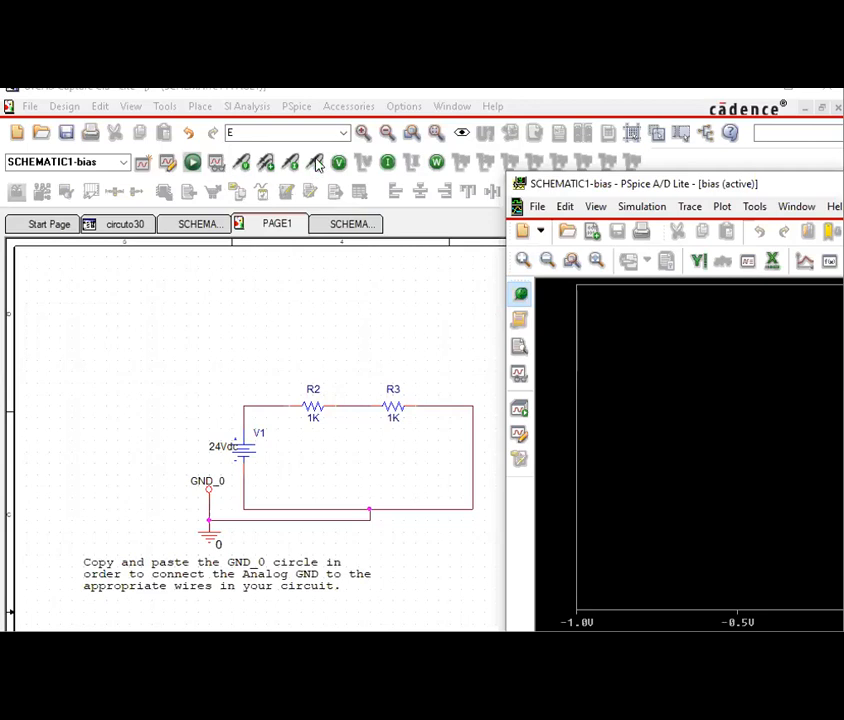
Step: Place a voltage probe on the wire at V1's positive terminal and view its trace in the PSpice plot
left_click(246, 164)
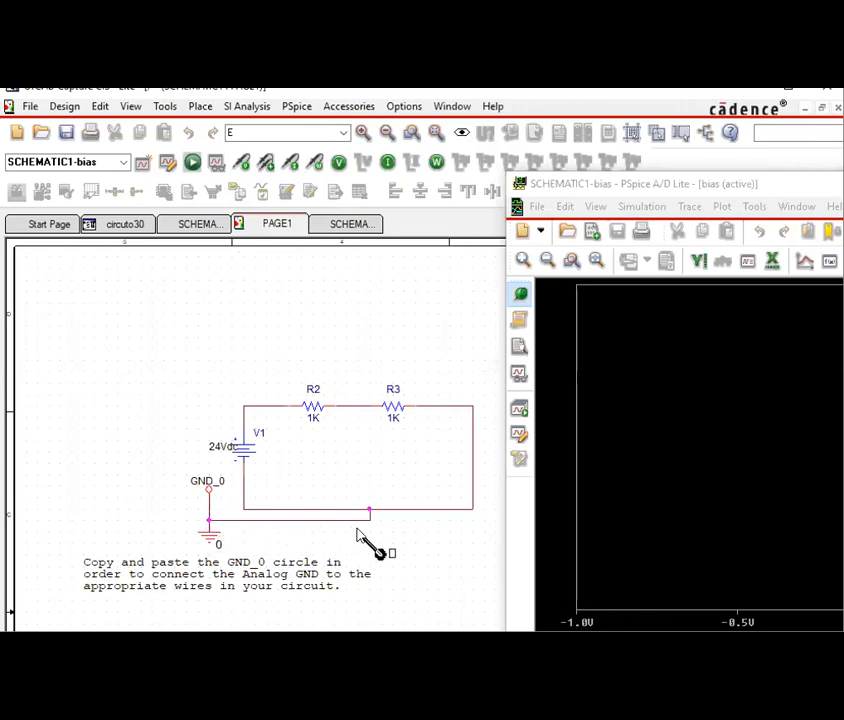
key("Escape")
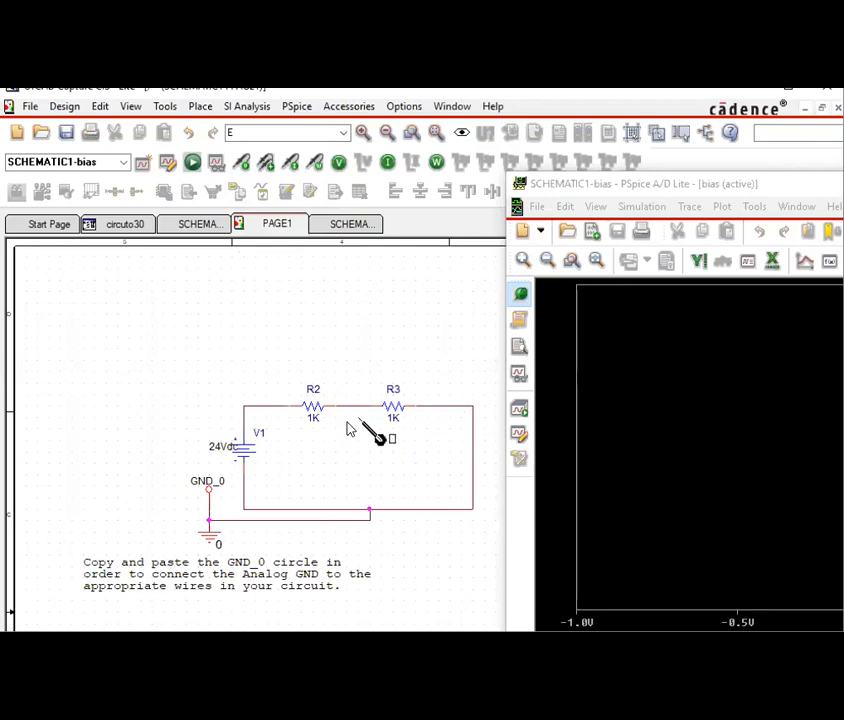
left_click(250, 412)
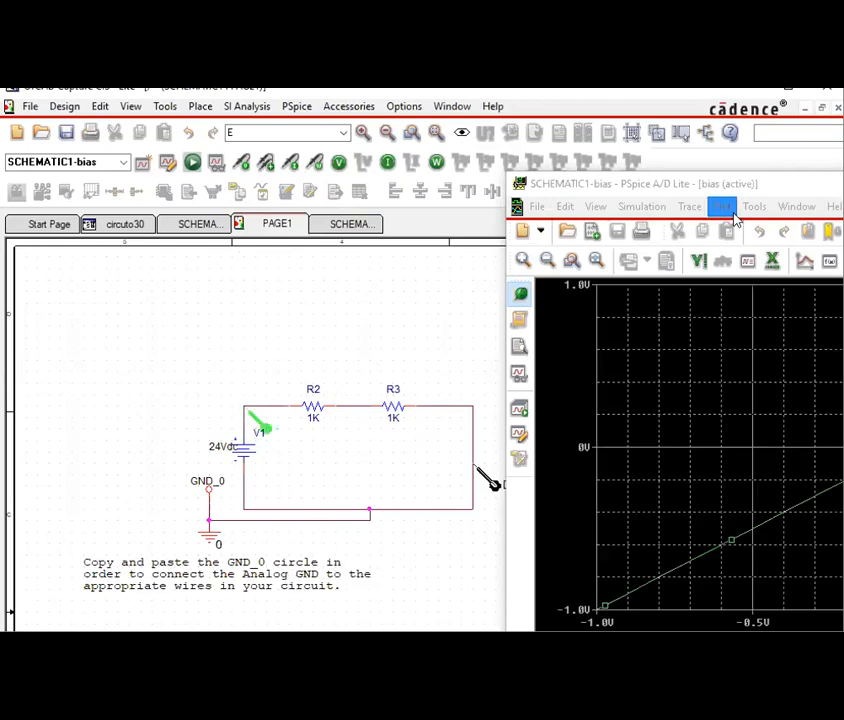
left_click(806, 185)
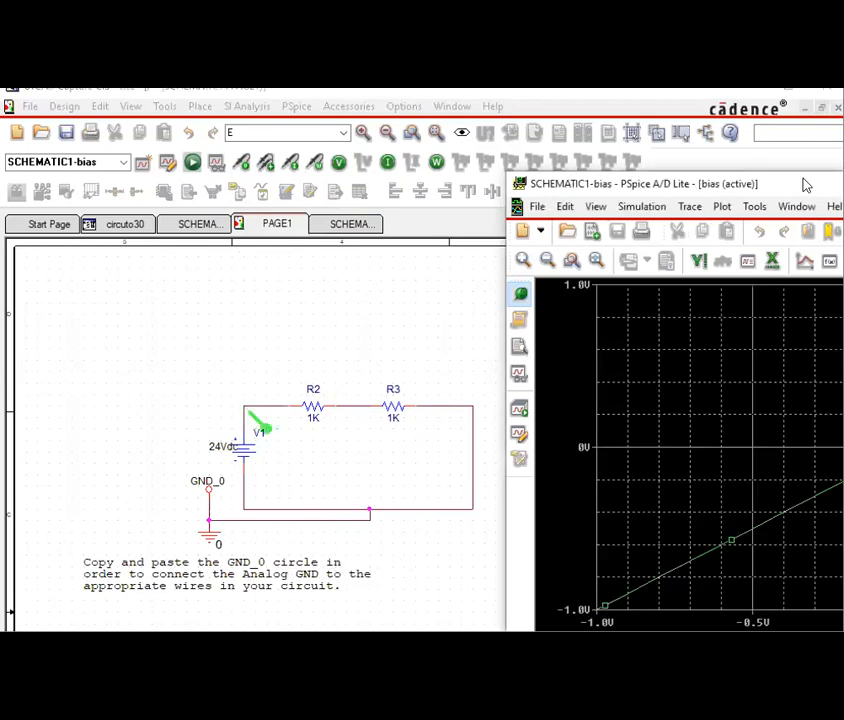
double_click(806, 185)
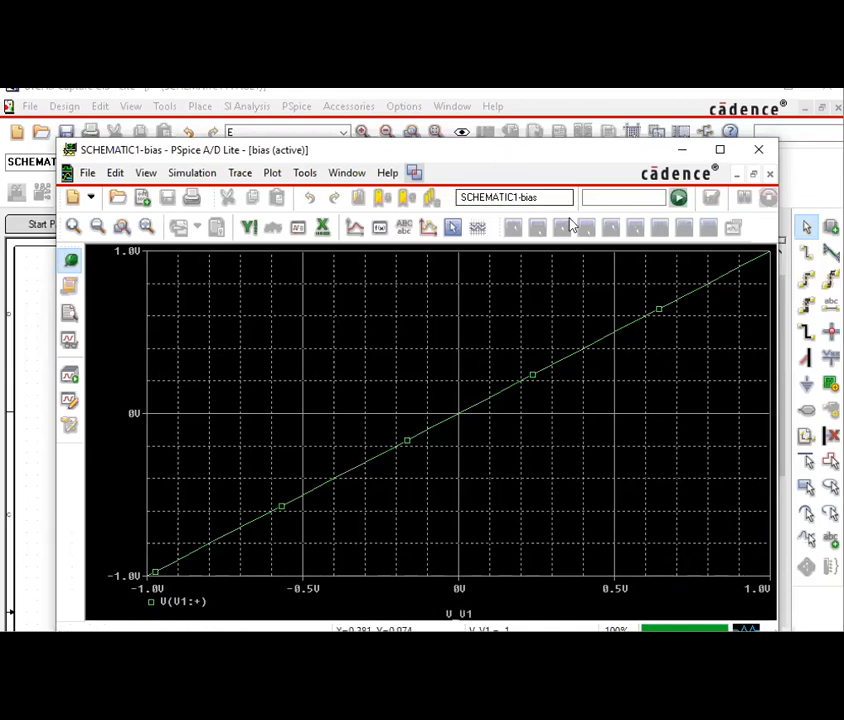
left_click_drag(378, 148, 608, 115)
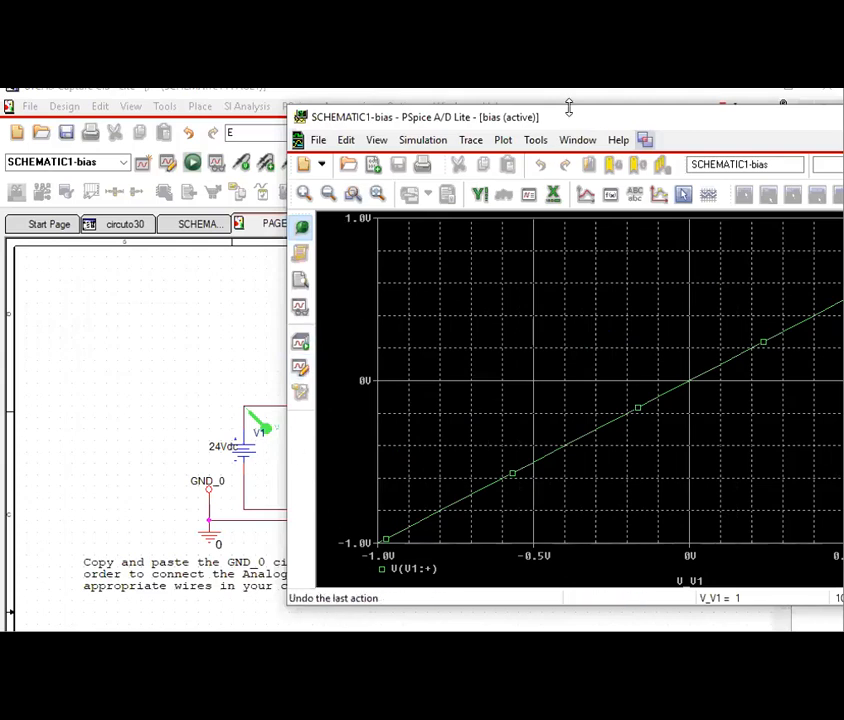
left_click_drag(561, 126, 320, 119)
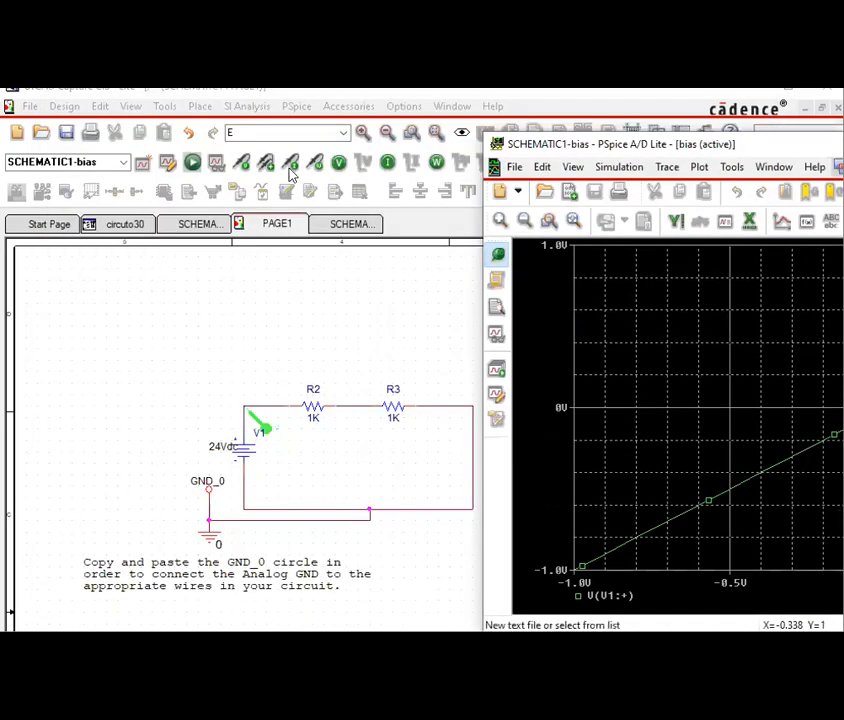
Step: Place a second voltage probe on the wire between R2 and R3 and compare both traces in the PSpice plot
left_click(289, 164)
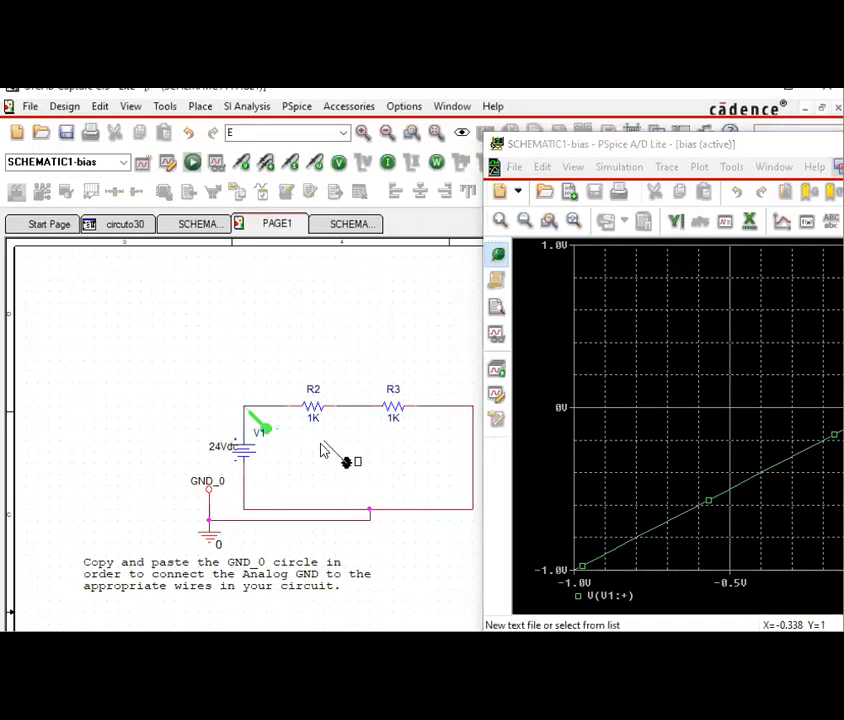
left_click(352, 408)
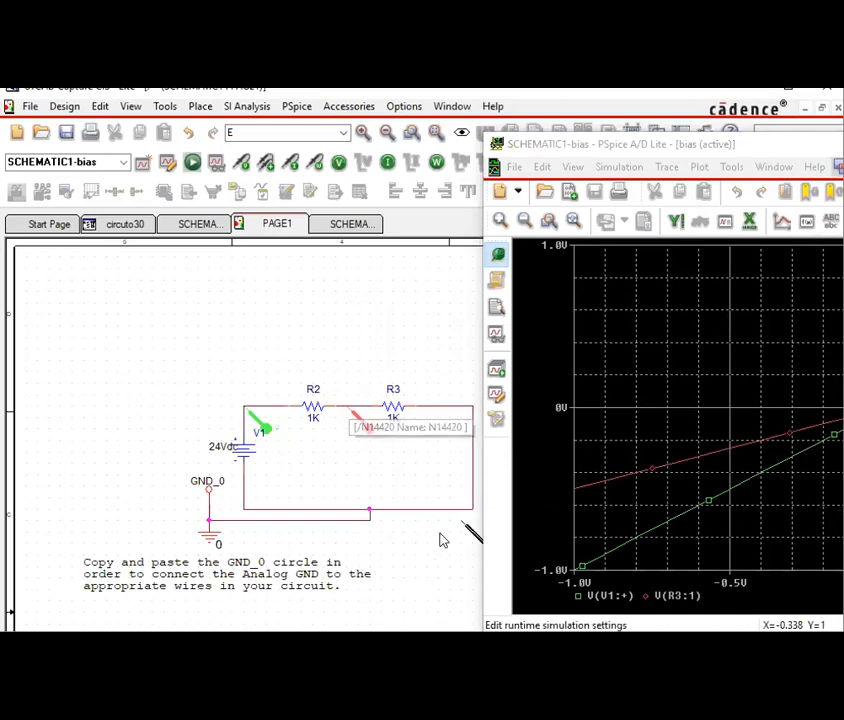
left_click(727, 144)
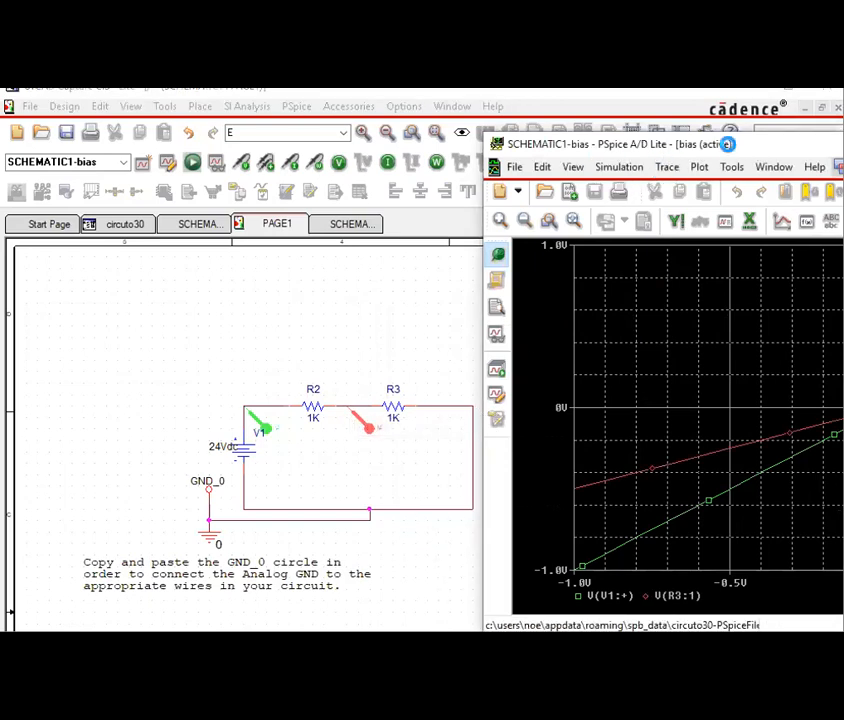
left_click_drag(727, 144, 237, 129)
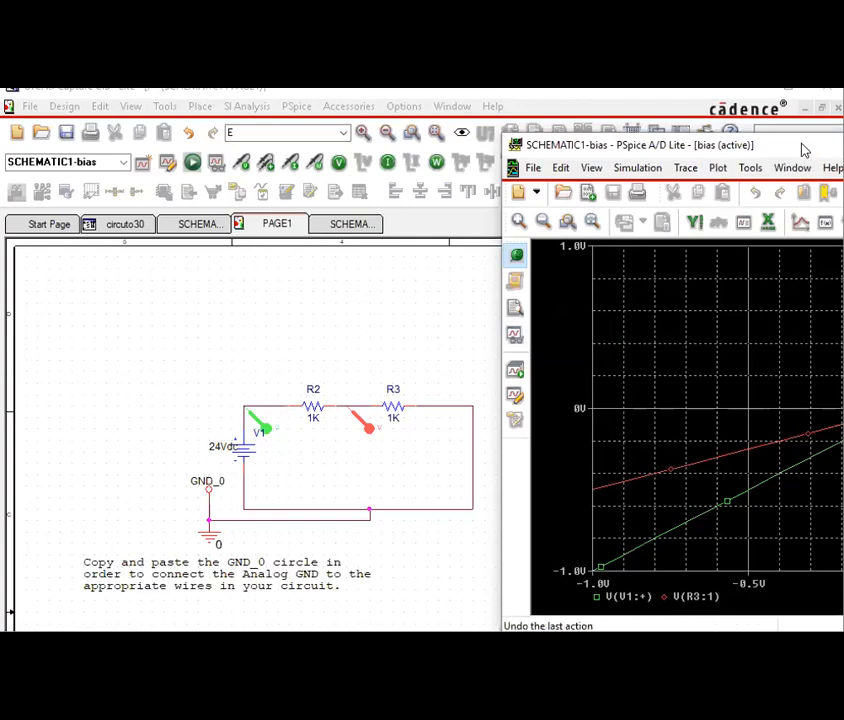
left_click_drag(795, 147, 319, 136)
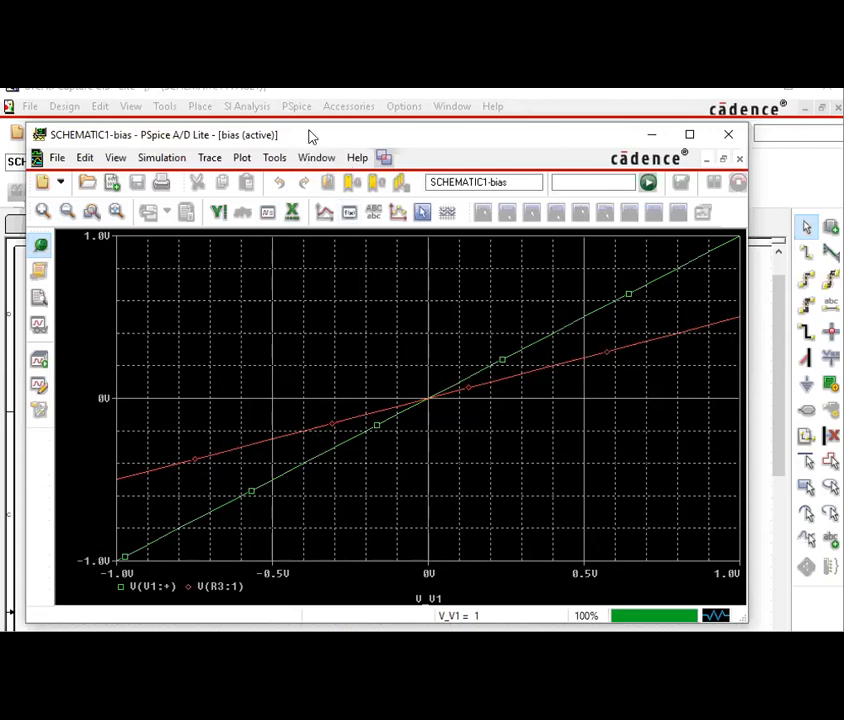
left_click_drag(315, 136, 833, 149)
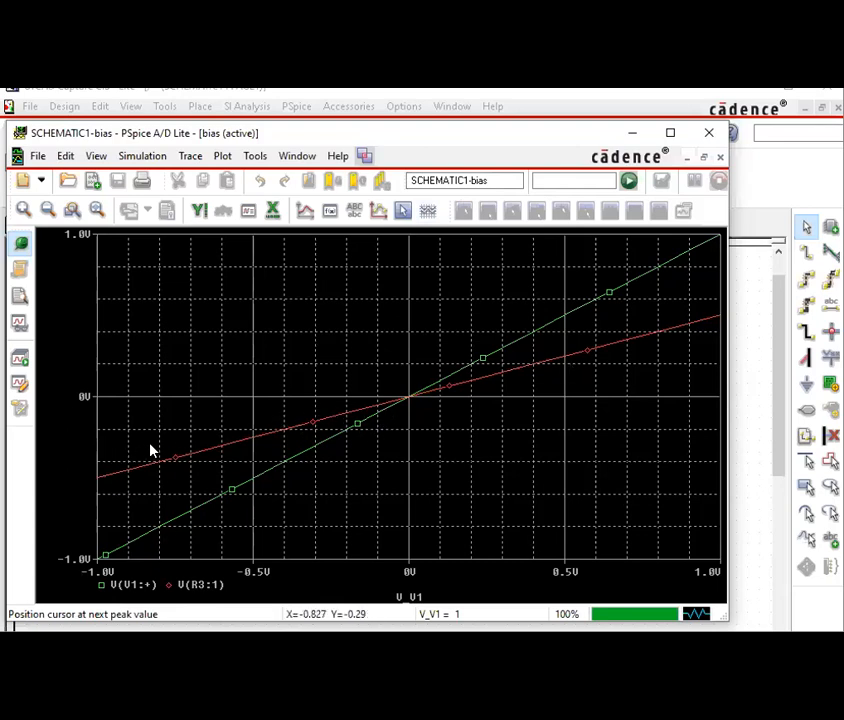
Step: View the trace information for V(R3:1) in the PSpice plot
right_click(227, 450)
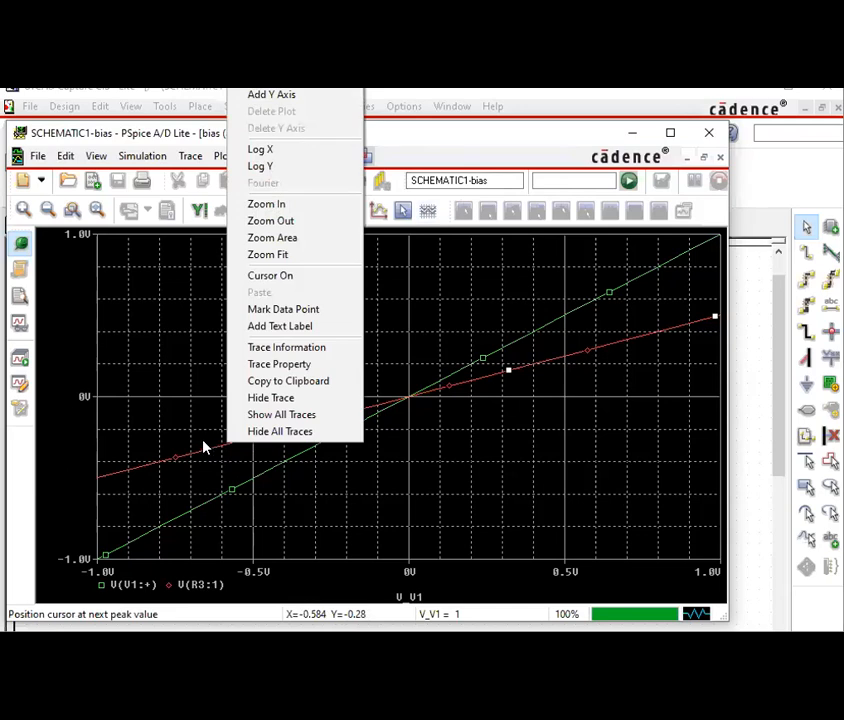
left_click(196, 457)
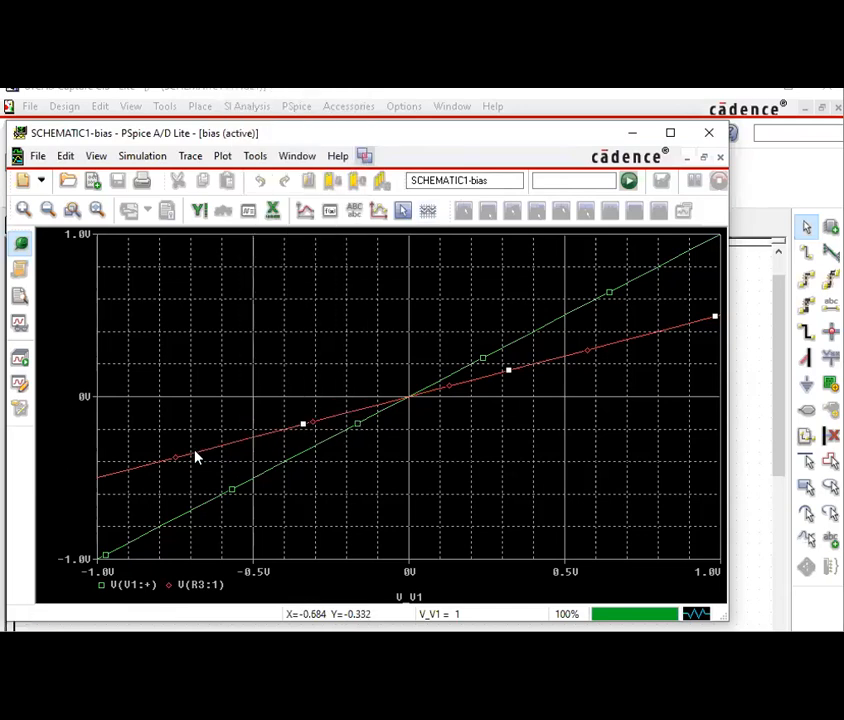
right_click(307, 423)
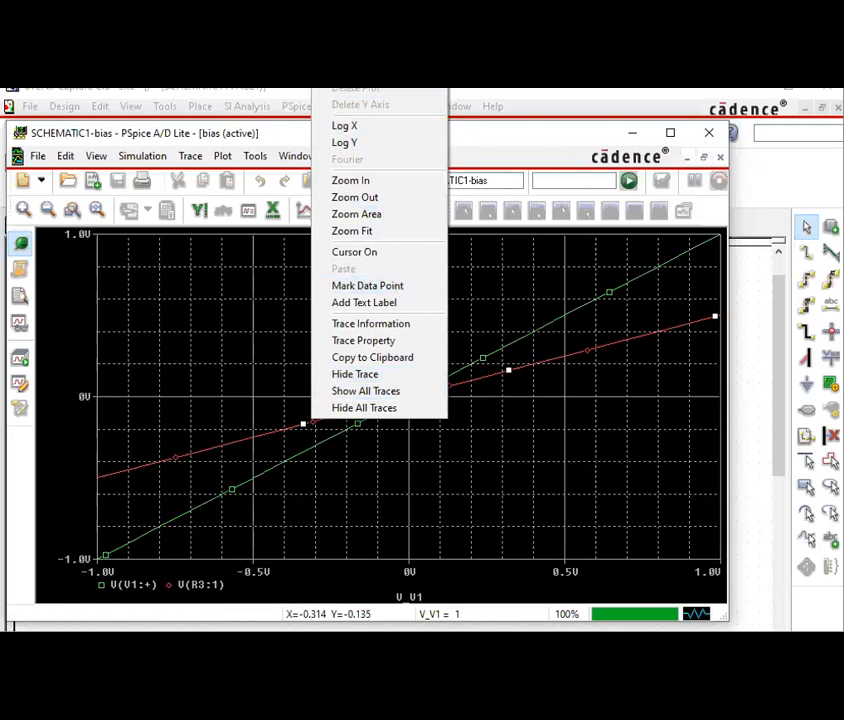
left_click(380, 333)
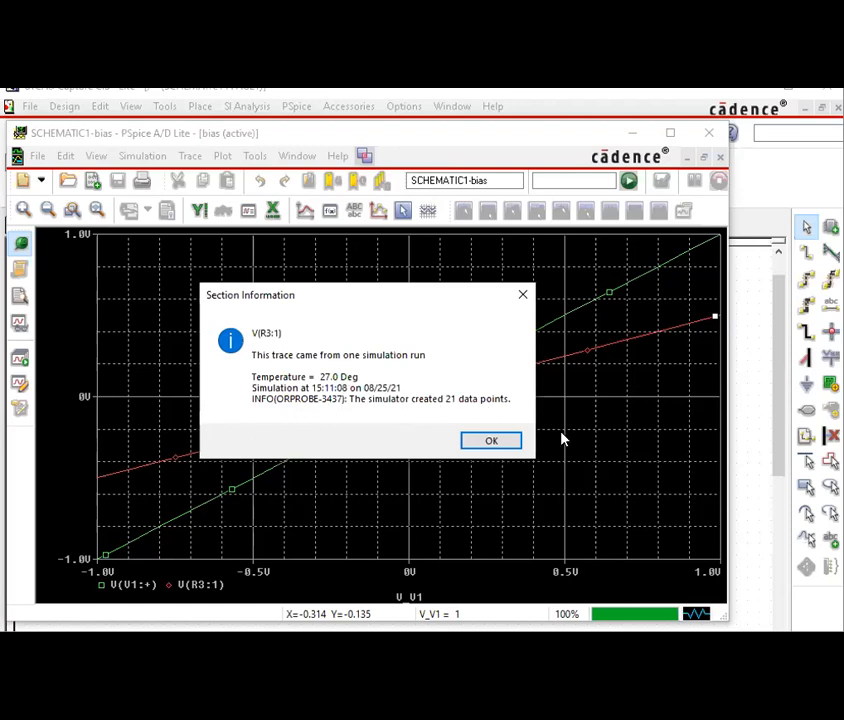
left_click(491, 443)
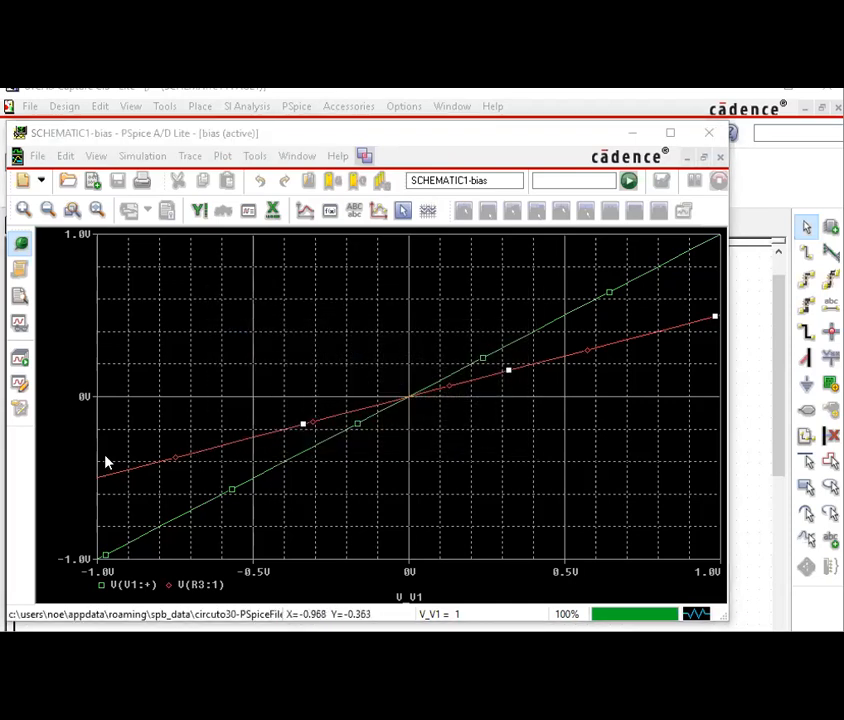
Step: Set the V(R3:1) trace to a thick line width in its trace properties
right_click(161, 466)
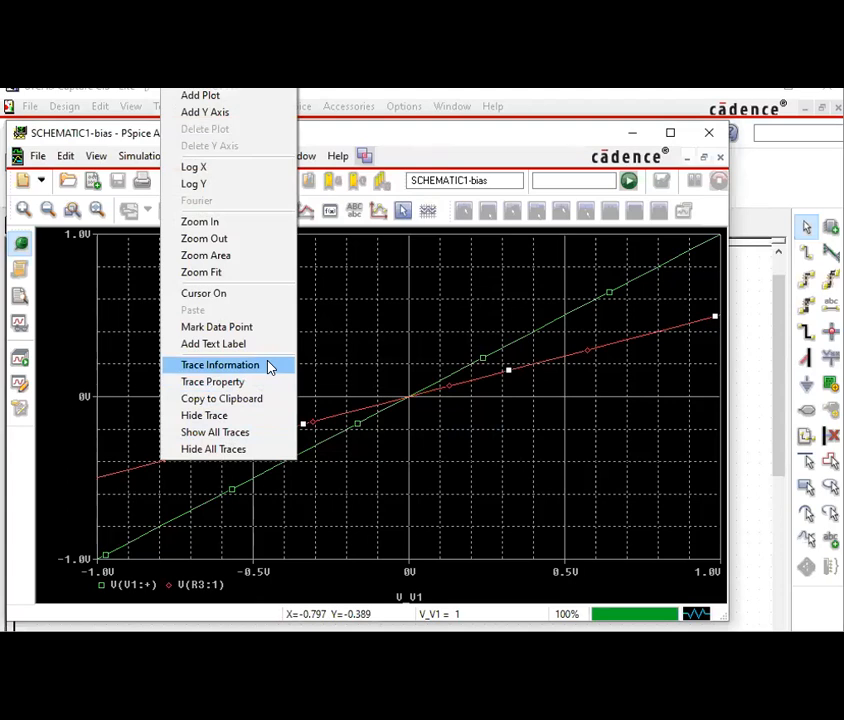
left_click(224, 388)
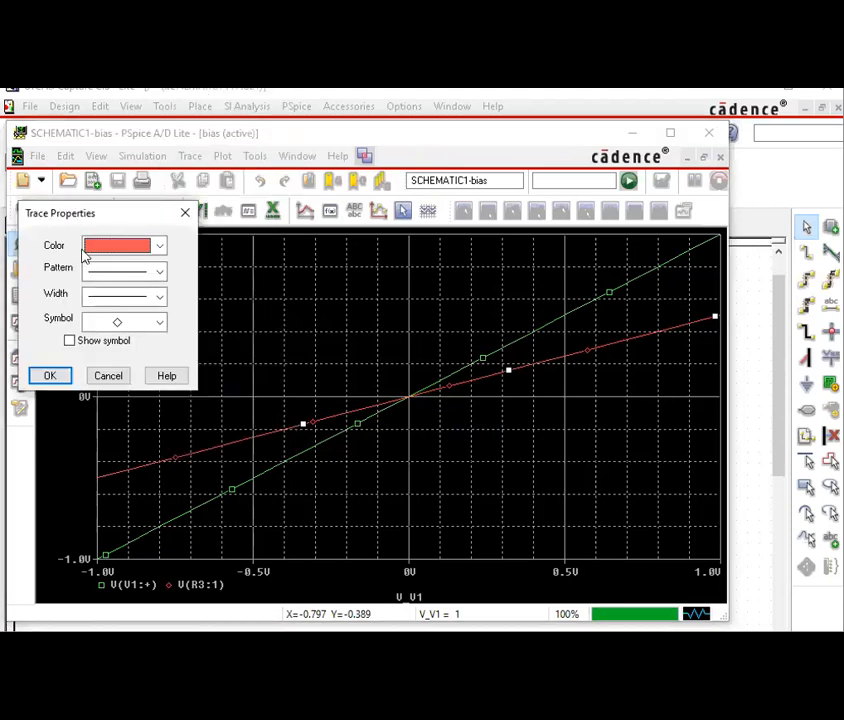
left_click_drag(102, 214, 481, 360)
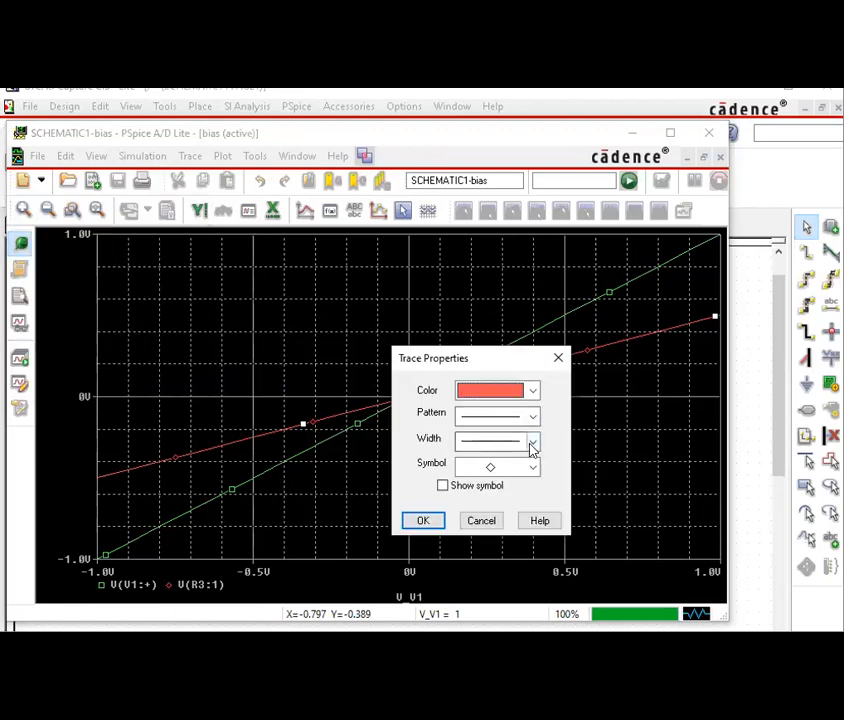
left_click(531, 451)
left_click(502, 499)
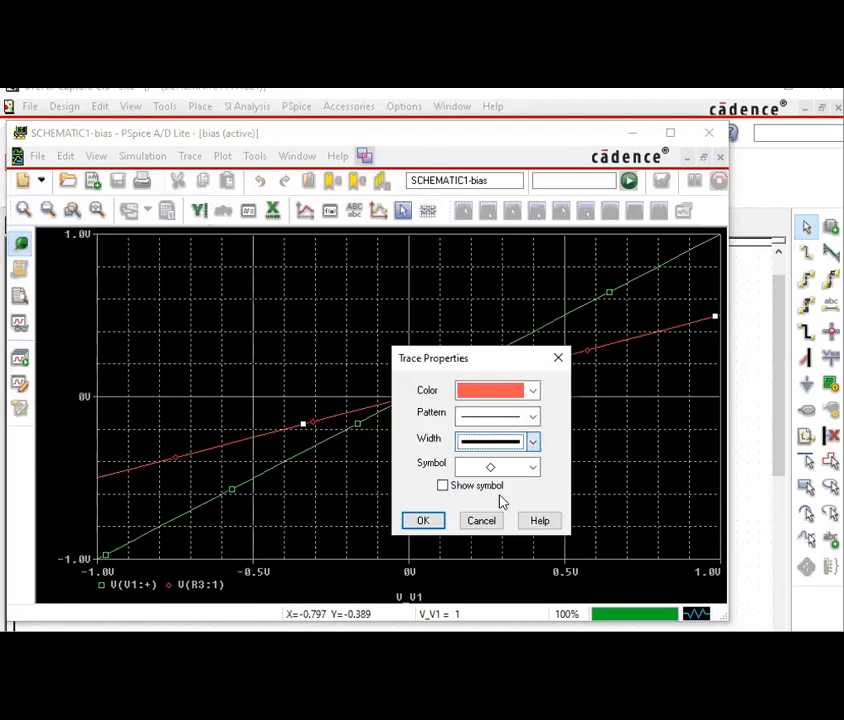
left_click(422, 521)
Step: Format the V(R3:1) trace as a yellow dashed line with the diamond symbol
right_click(335, 418)
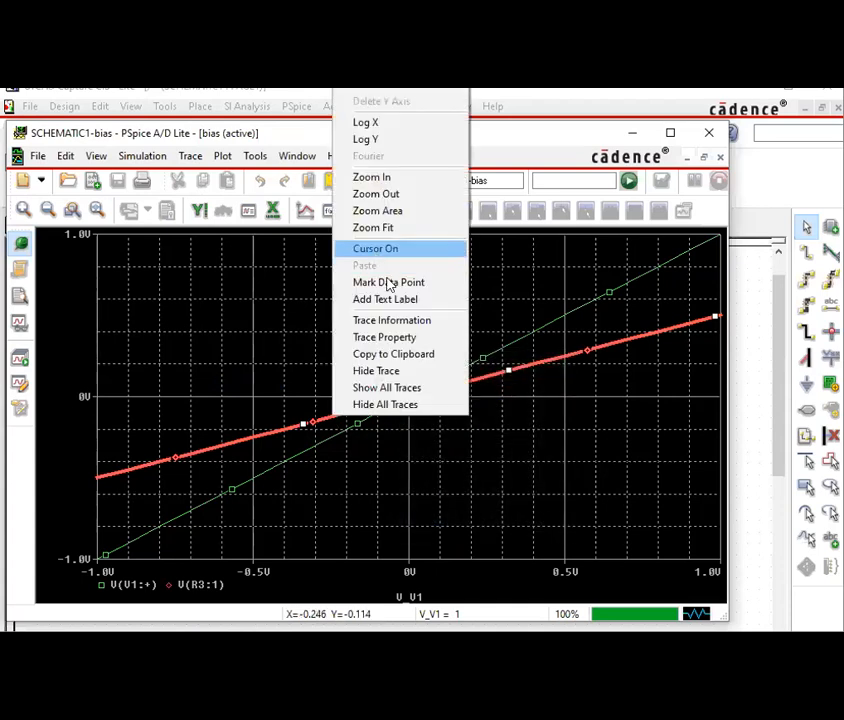
left_click(410, 337)
left_click(159, 245)
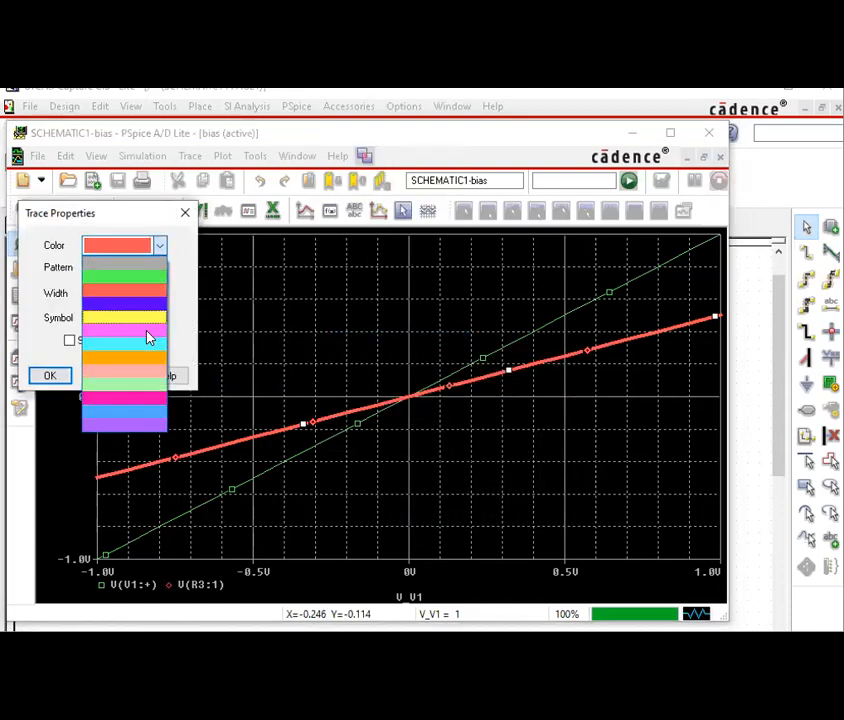
left_click(155, 323)
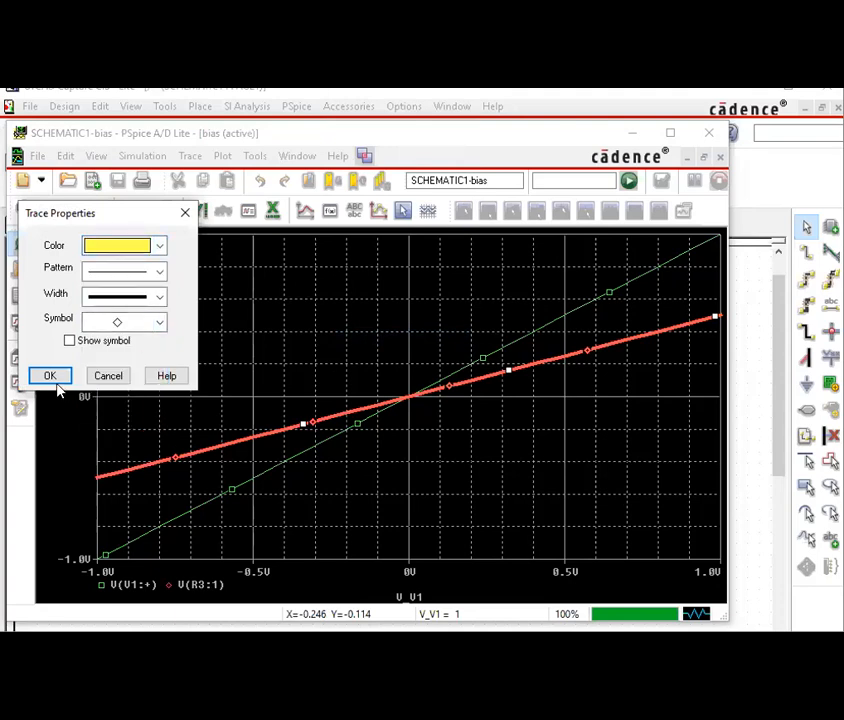
left_click(155, 322)
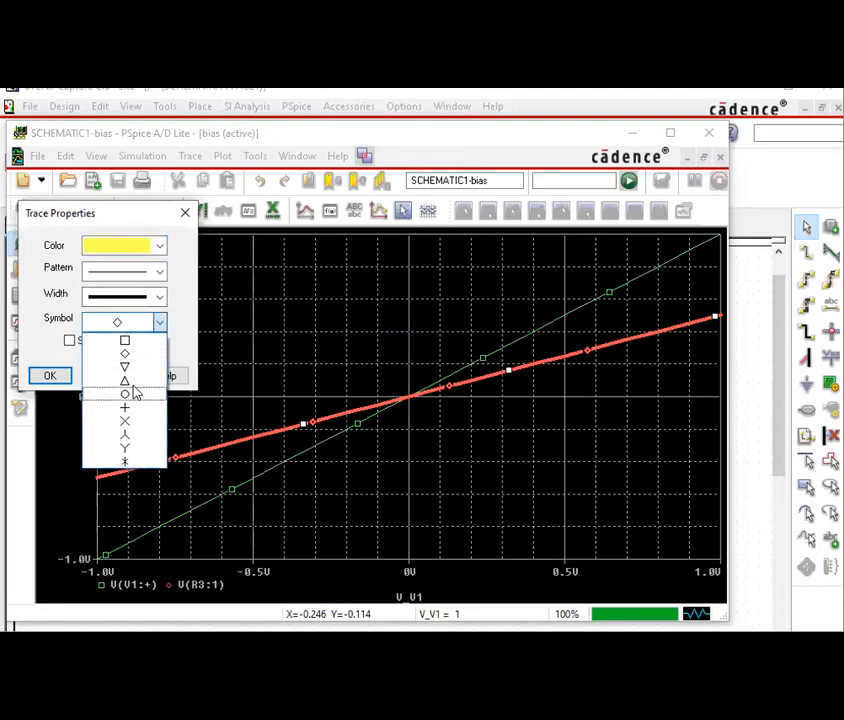
left_click(129, 362)
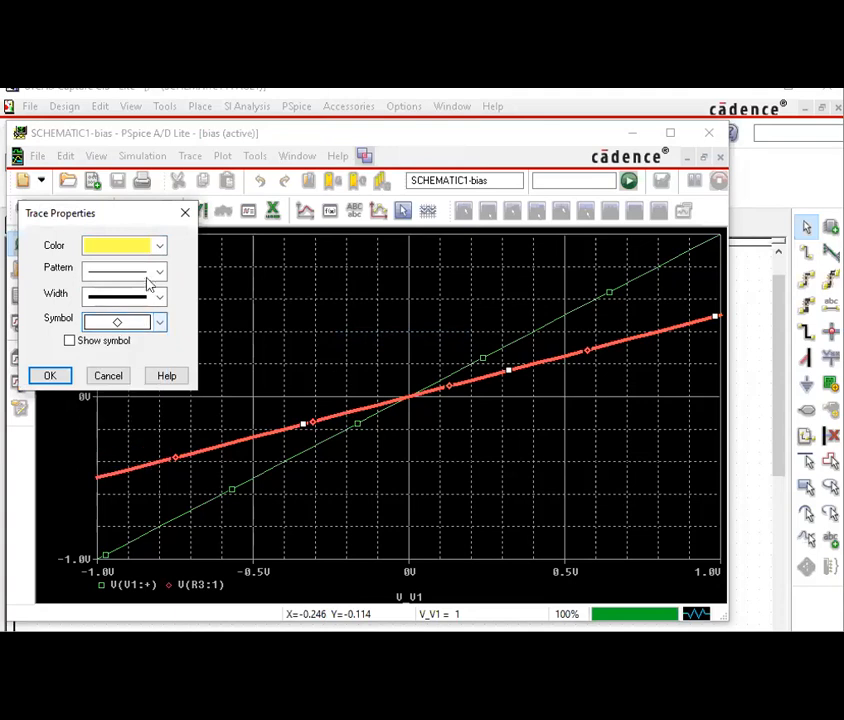
left_click(155, 271)
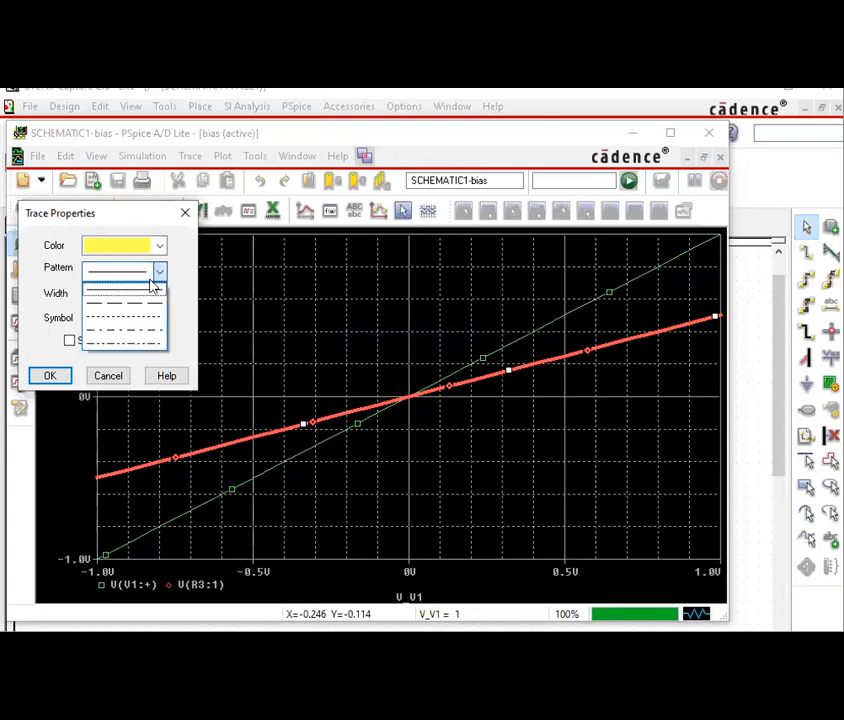
left_click(138, 309)
left_click(50, 377)
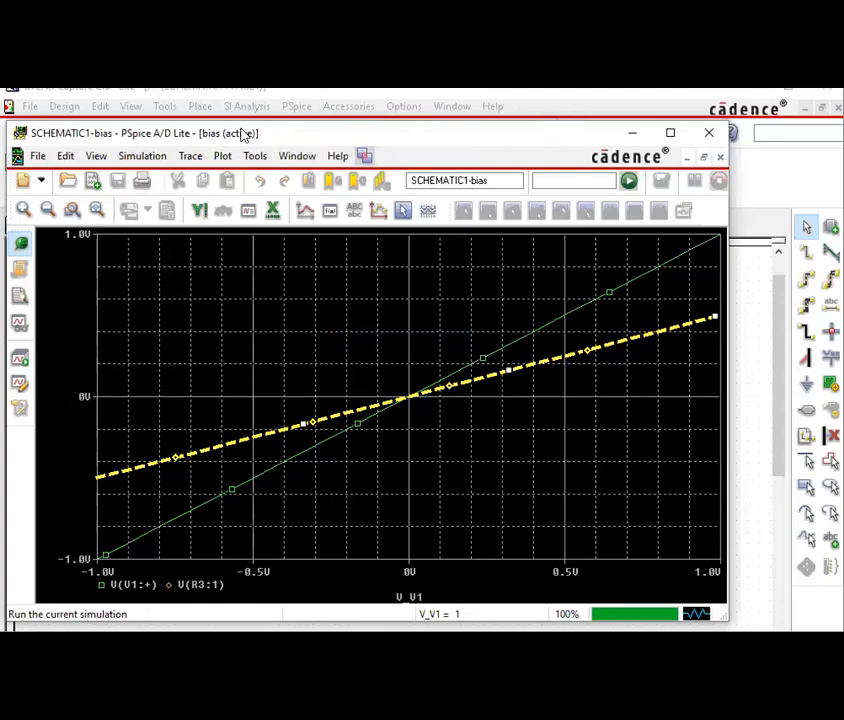
Step: Move the PSpice plot window aside to compare the schematic's probe colours with the two traces
left_click_drag(243, 135, 683, 125)
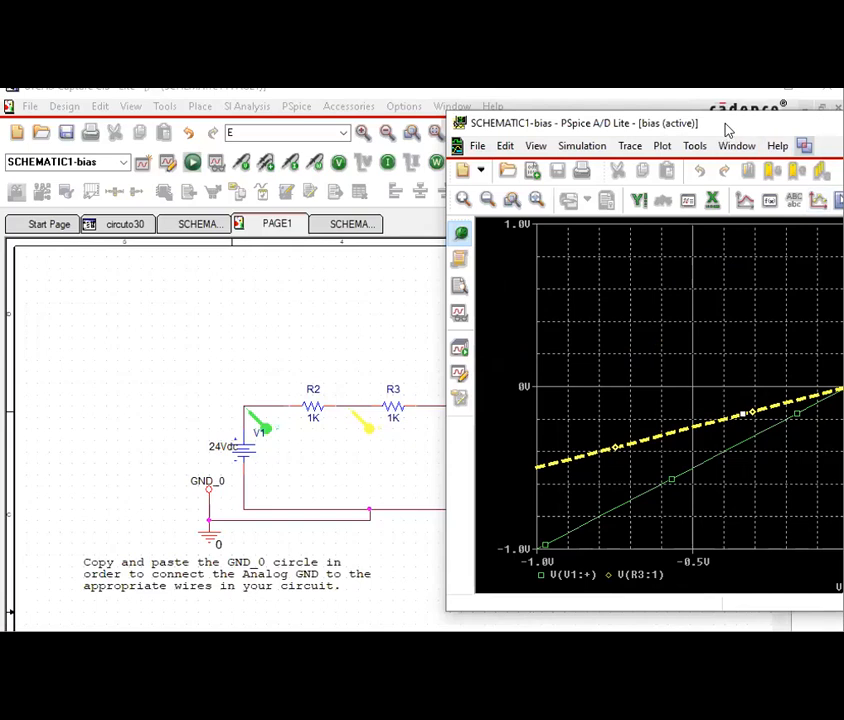
left_click_drag(728, 130, 333, 125)
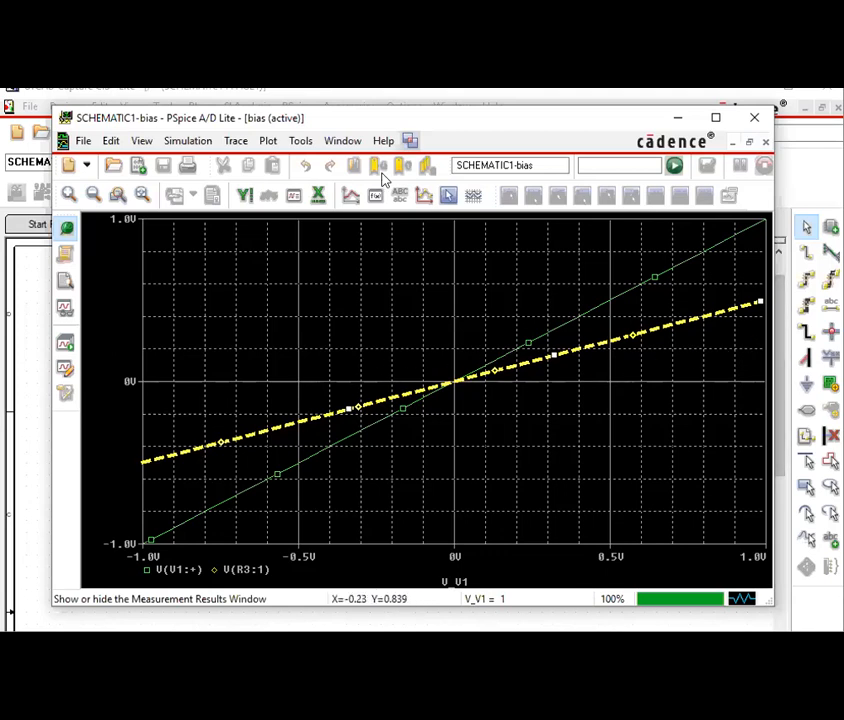
left_click_drag(379, 120, 790, 113)
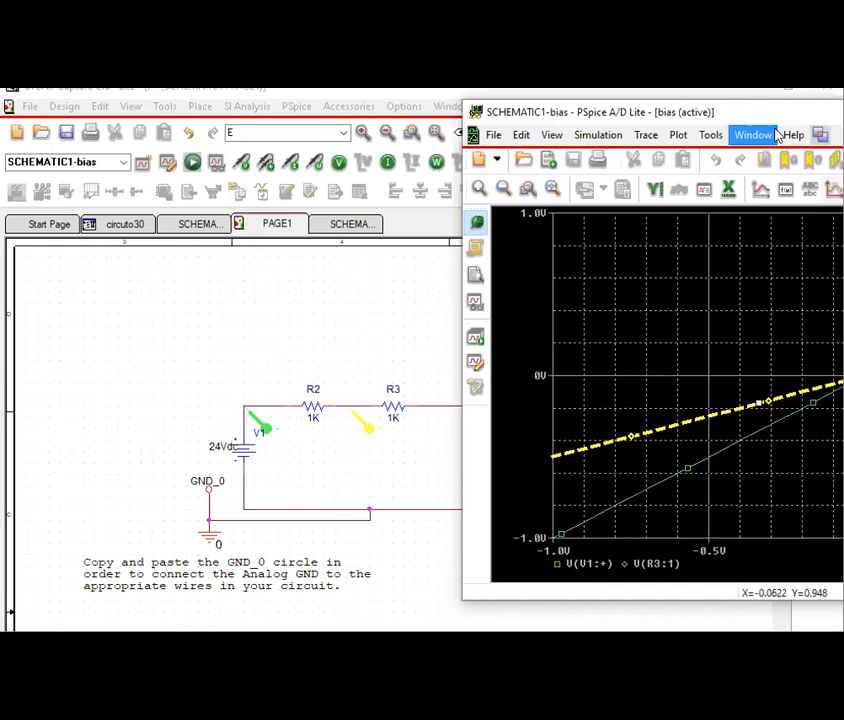
left_click_drag(752, 121, 338, 130)
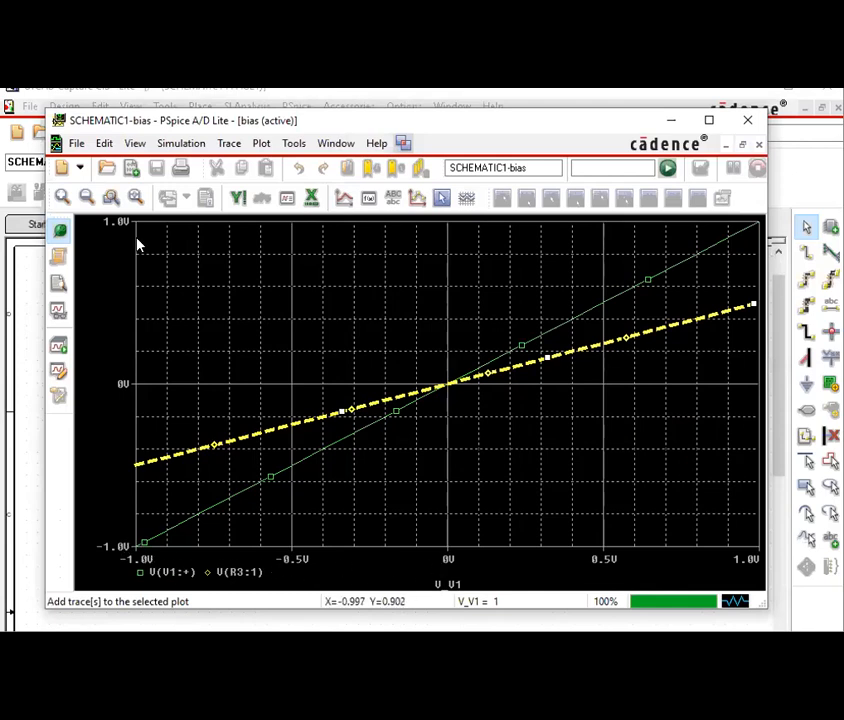
Step: Delete the V(V1:+) trace from the PSpice plot
left_click(172, 574)
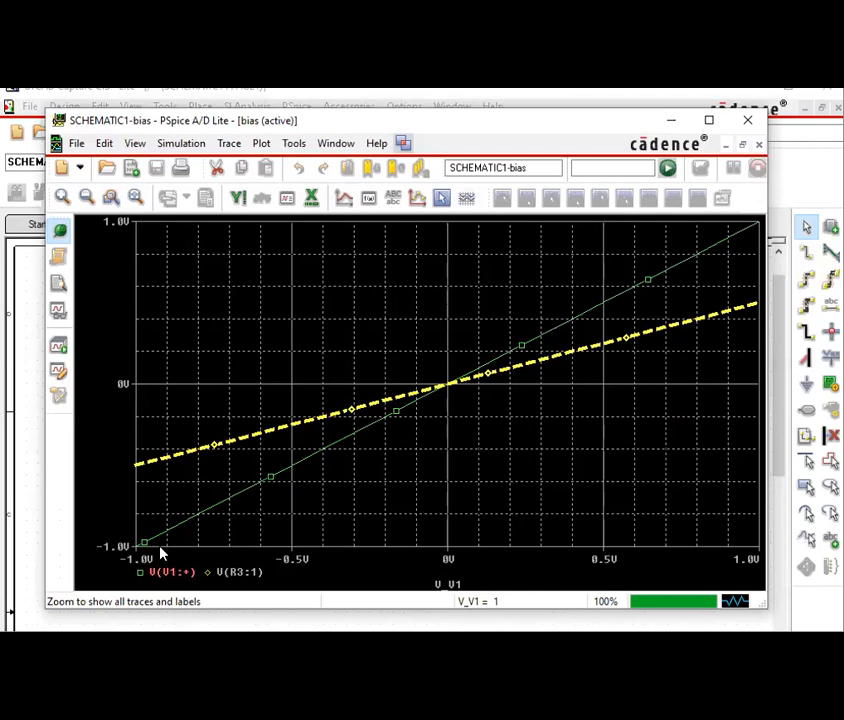
right_click(157, 576)
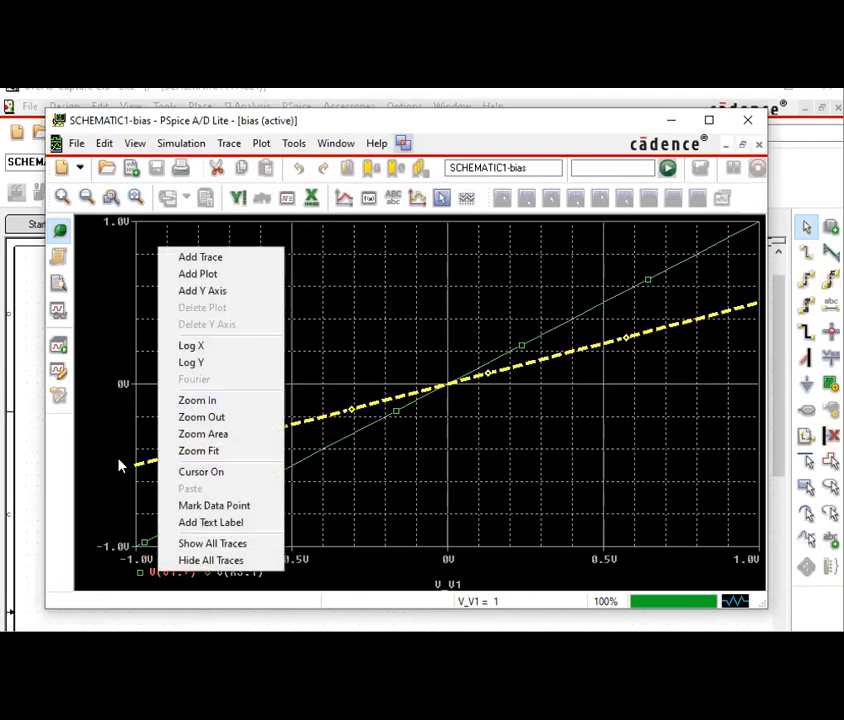
left_click(162, 584)
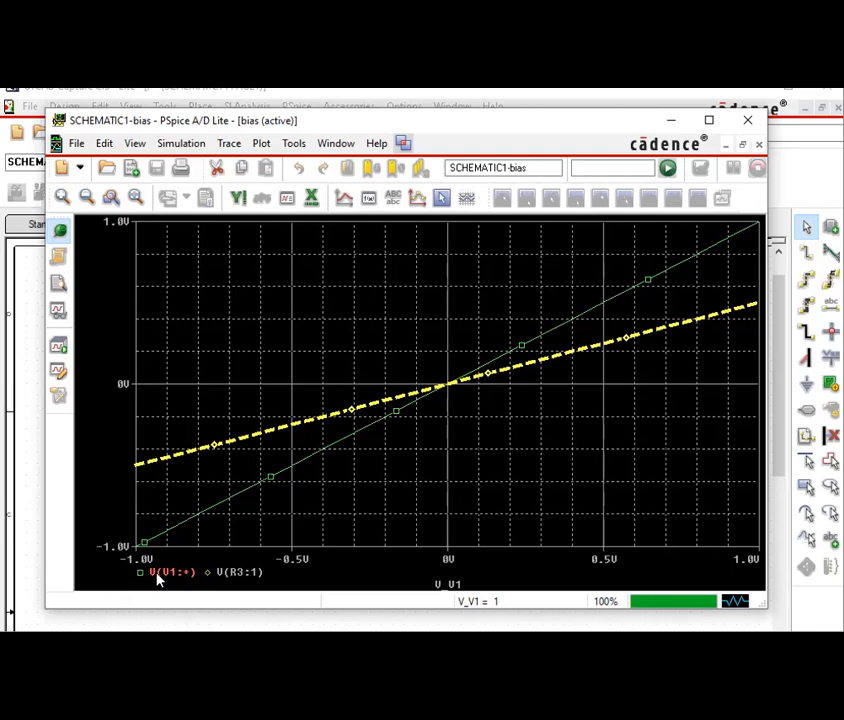
key("Delete")
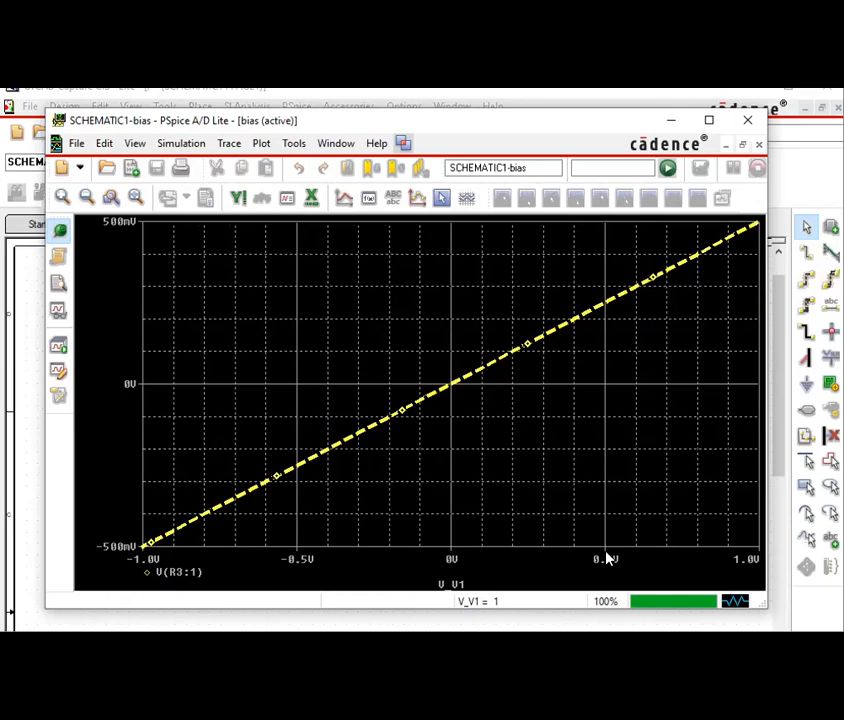
Step: Rearrange the schematic and plot windows to compare both voltage probes in the circuit with the remaining V(R3:1) trace
left_click(376, 102)
left_click(380, 119)
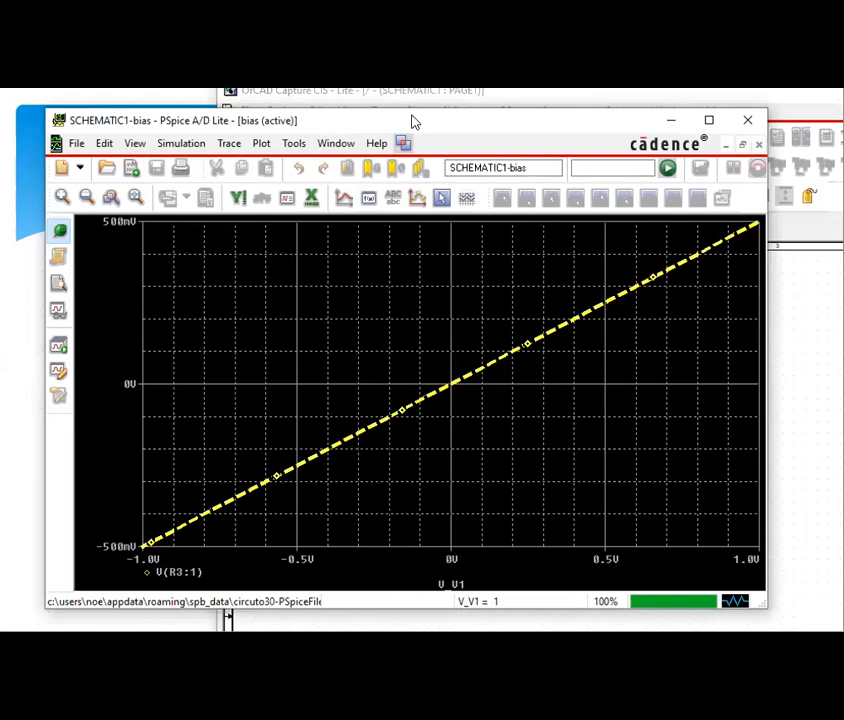
left_click_drag(414, 121, 424, 166)
left_click(296, 90)
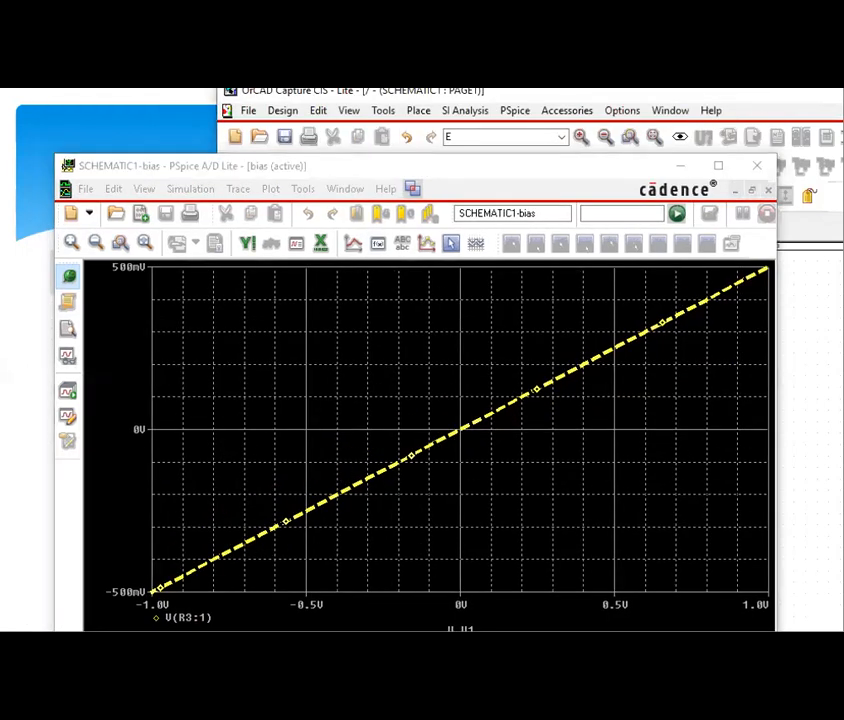
left_click_drag(296, 90, 41, 92)
left_click(501, 162)
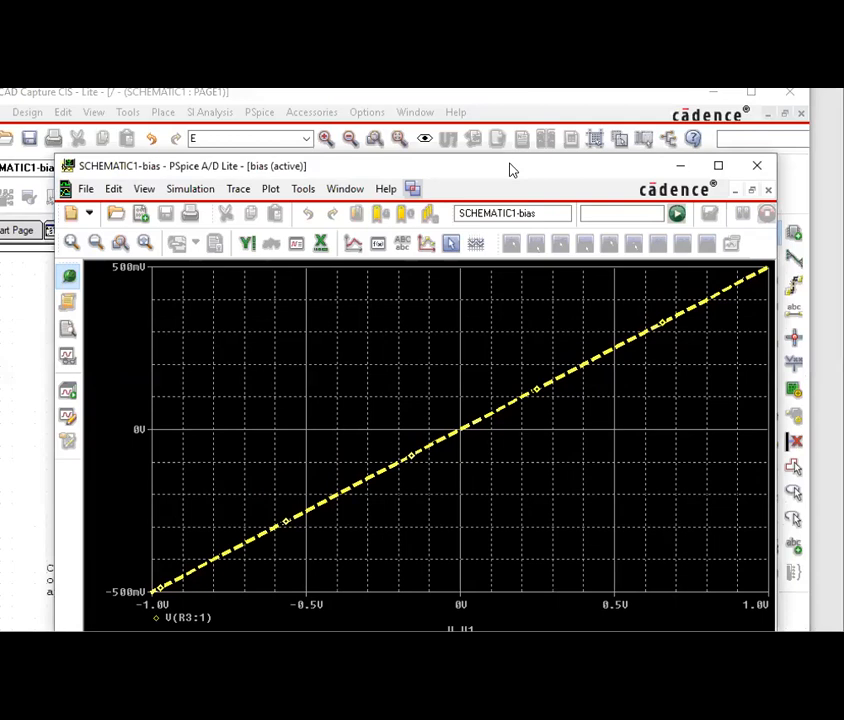
left_click_drag(509, 163, 303, 116)
left_click_drag(560, 149, 2, 139)
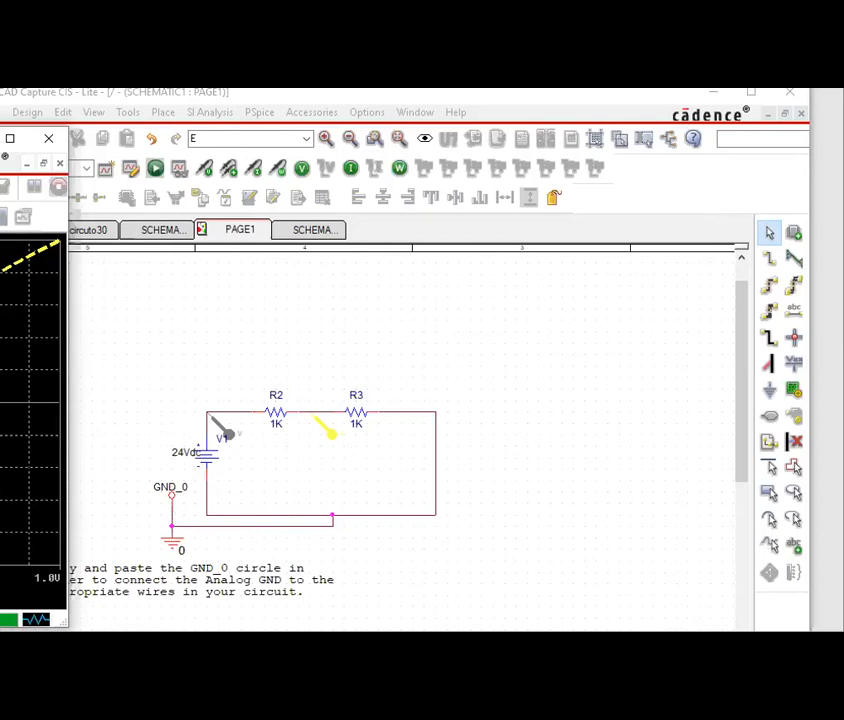
left_click_drag(0, 138, 520, 108)
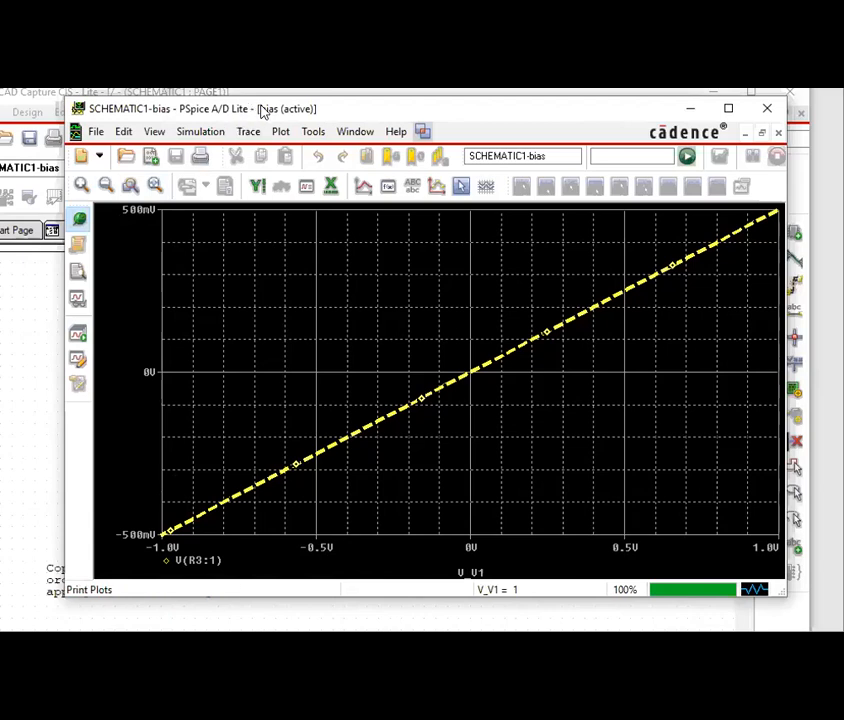
left_click_drag(263, 111, 632, 125)
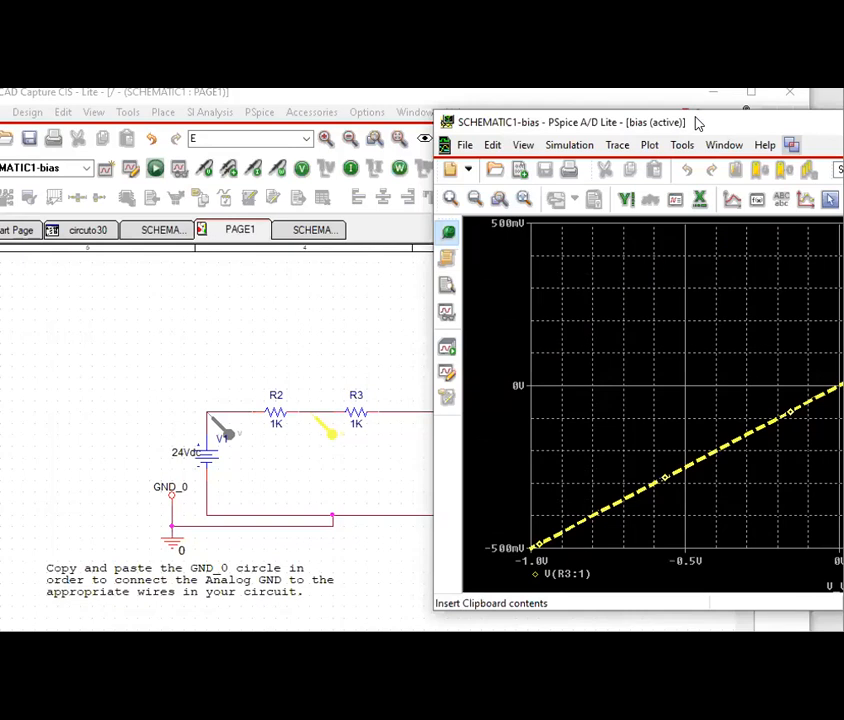
left_click_drag(676, 122, 262, 94)
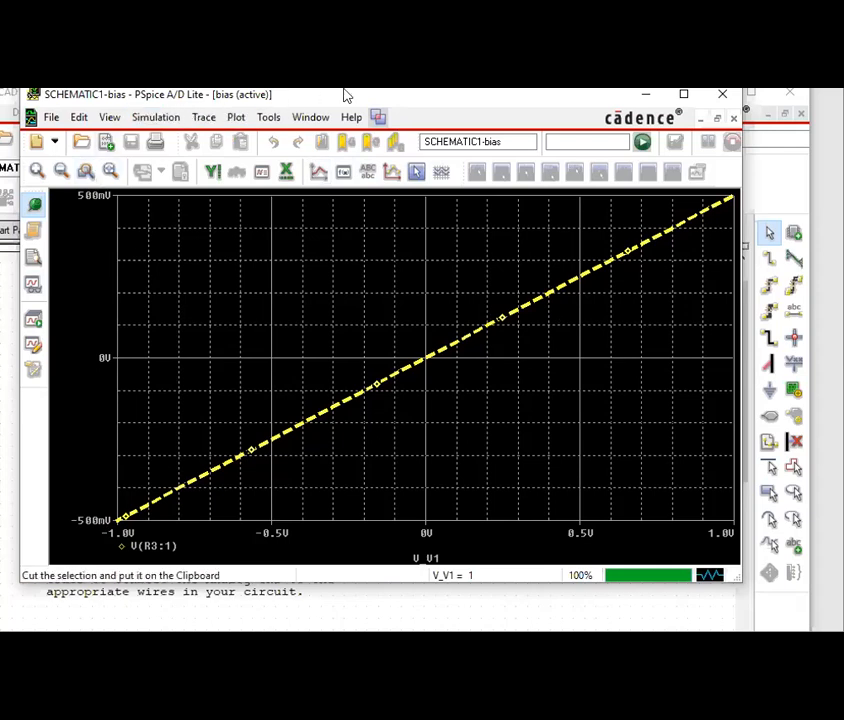
Step: Bring the schematic window back to full size and minimise the PSpice plot window
left_click_drag(345, 95, 467, 127)
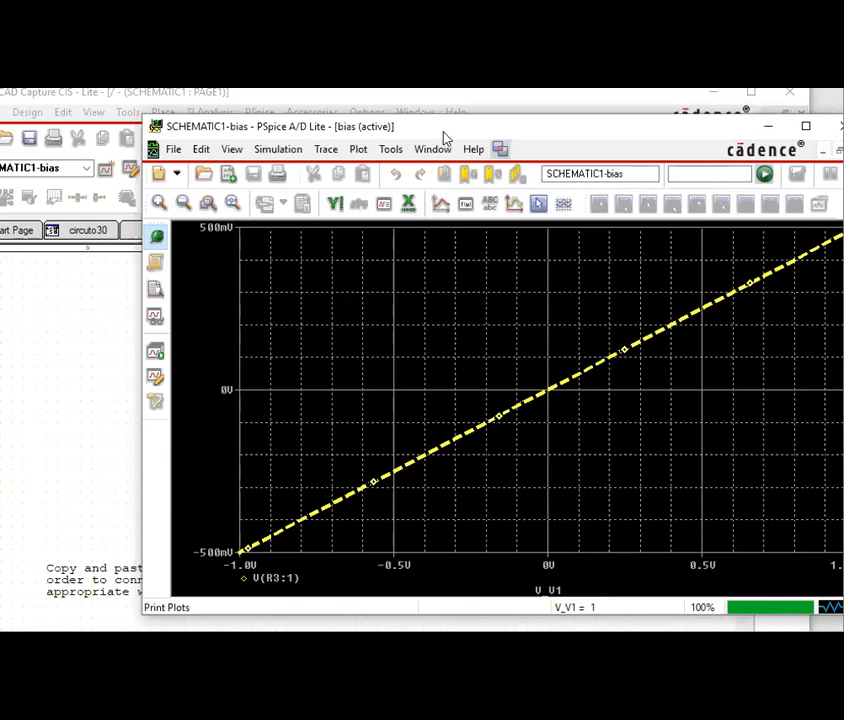
left_click_drag(445, 137, 351, 137)
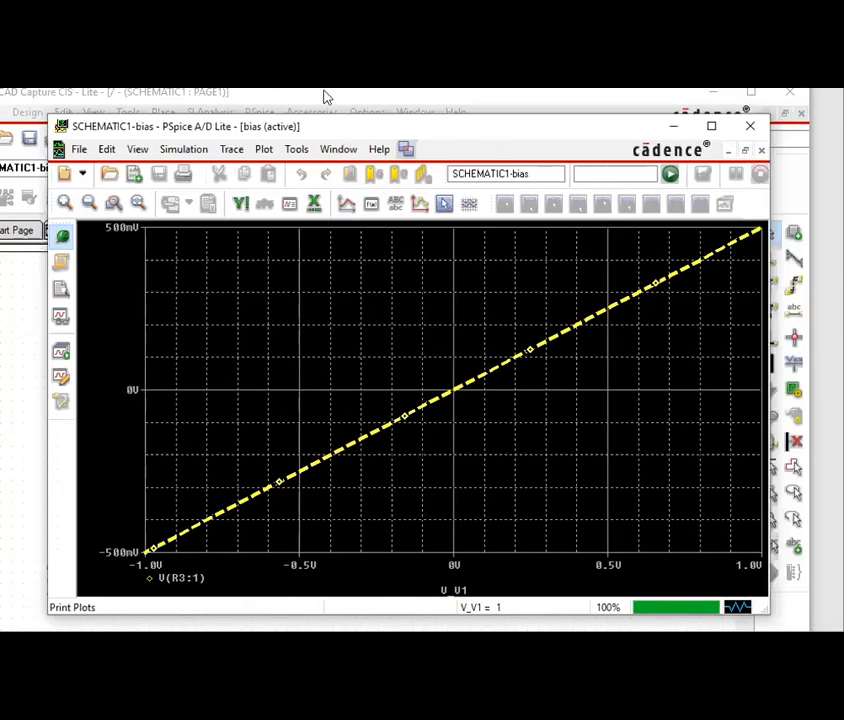
left_click(330, 97)
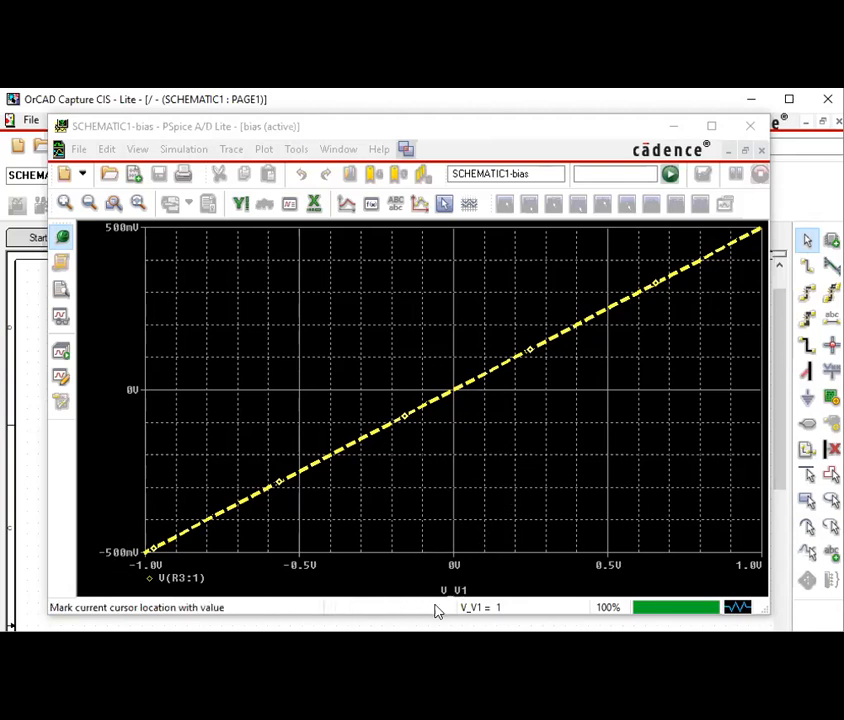
left_click(671, 131)
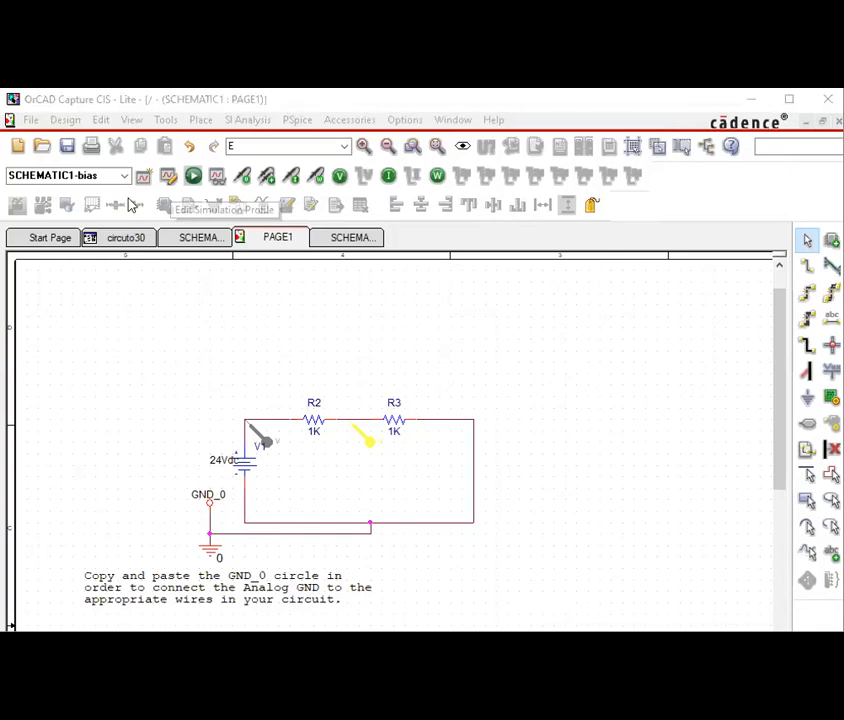
Step: Try to simulate the V1 DC sweep with a logarithmic decade sweep type, and minimise the simulation output
left_click(168, 178)
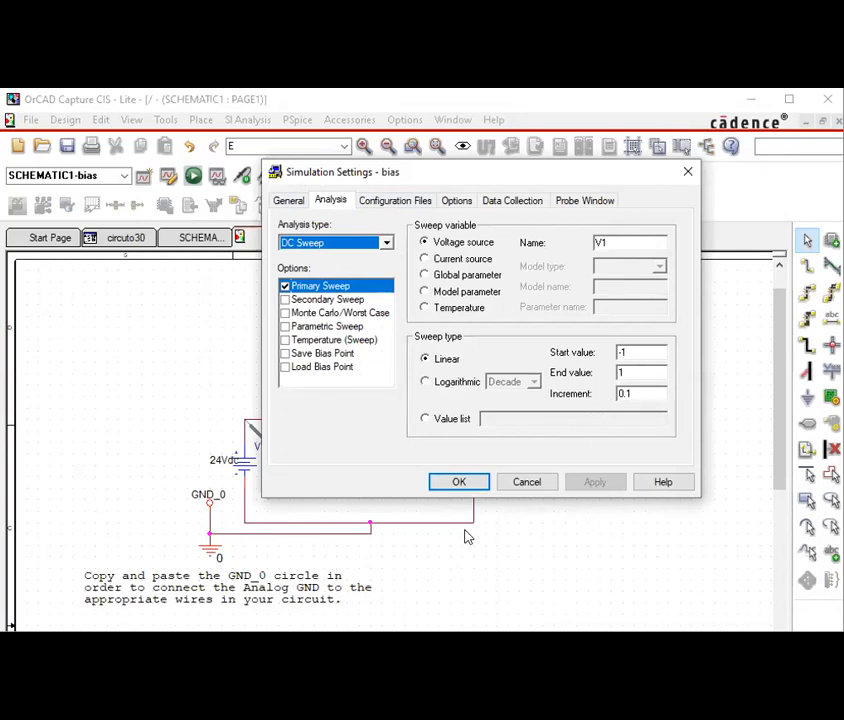
left_click(421, 381)
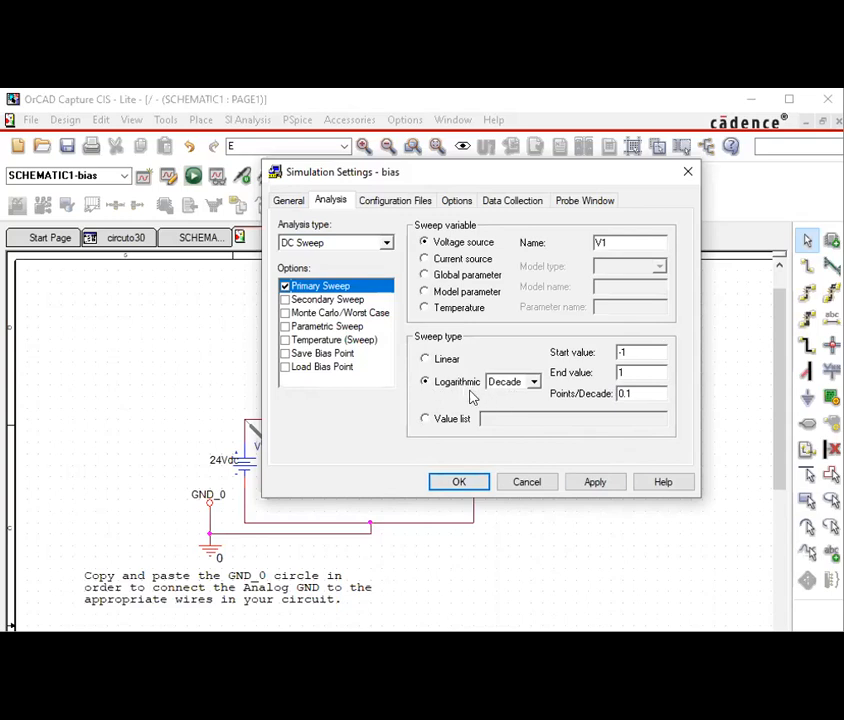
left_click(460, 483)
left_click(193, 177)
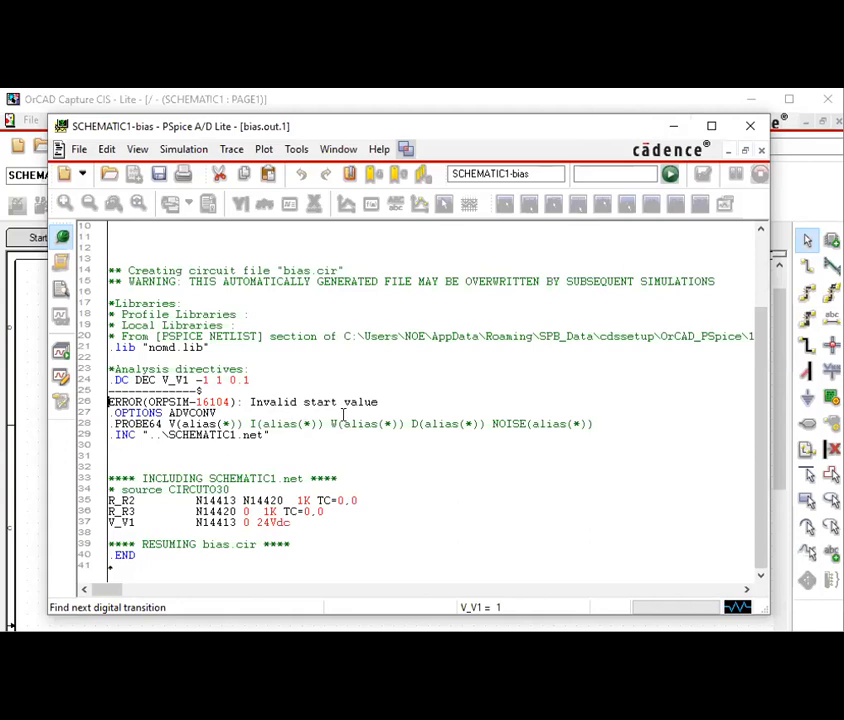
left_click(675, 127)
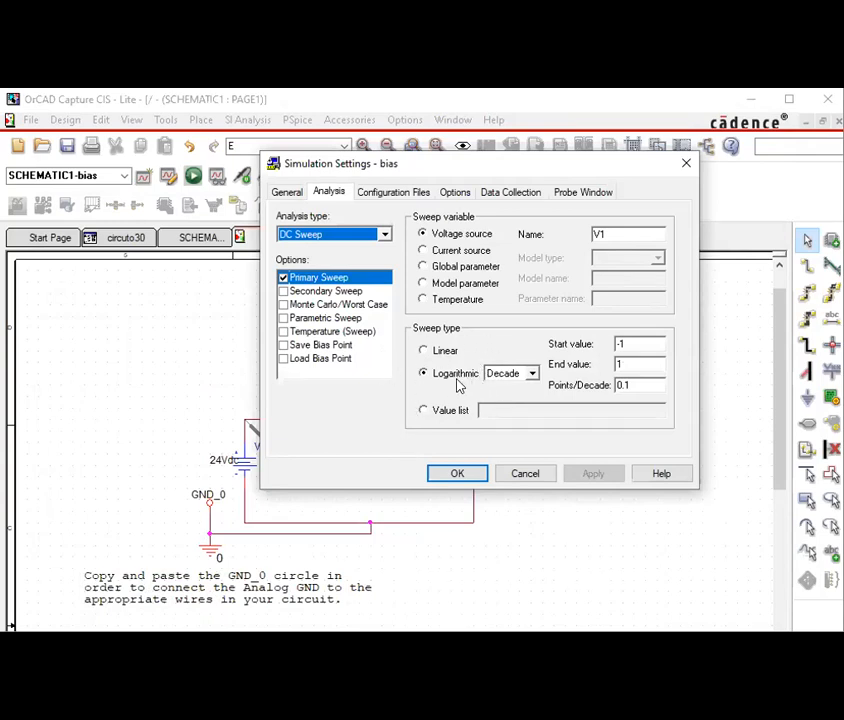
Step: Change the V1 sweep type in the simulation profile to a value list of 1,3,5,7
double_click(636, 343)
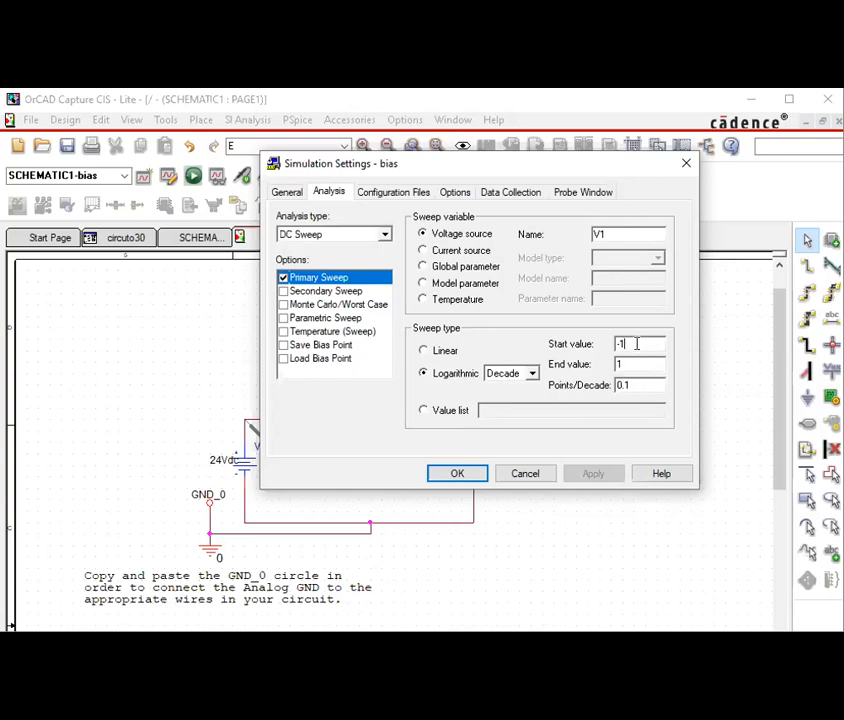
left_click(423, 411)
left_click(529, 411)
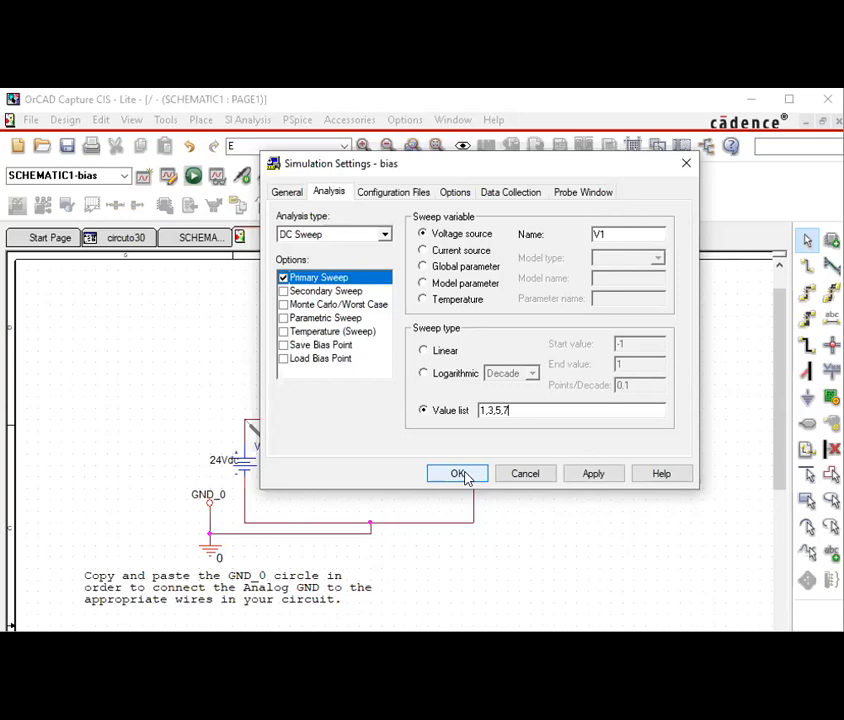
left_click(597, 476)
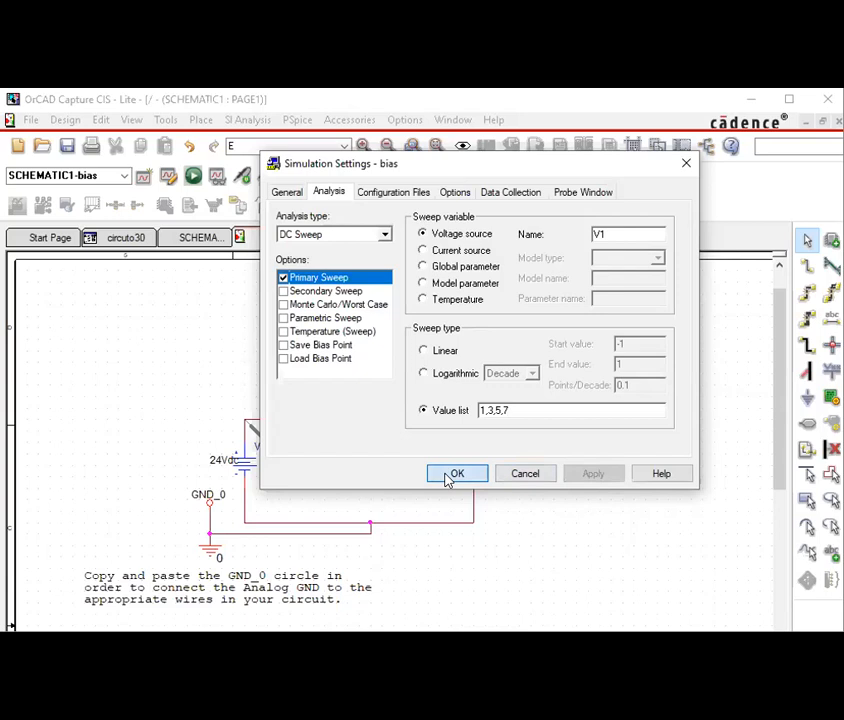
left_click(452, 474)
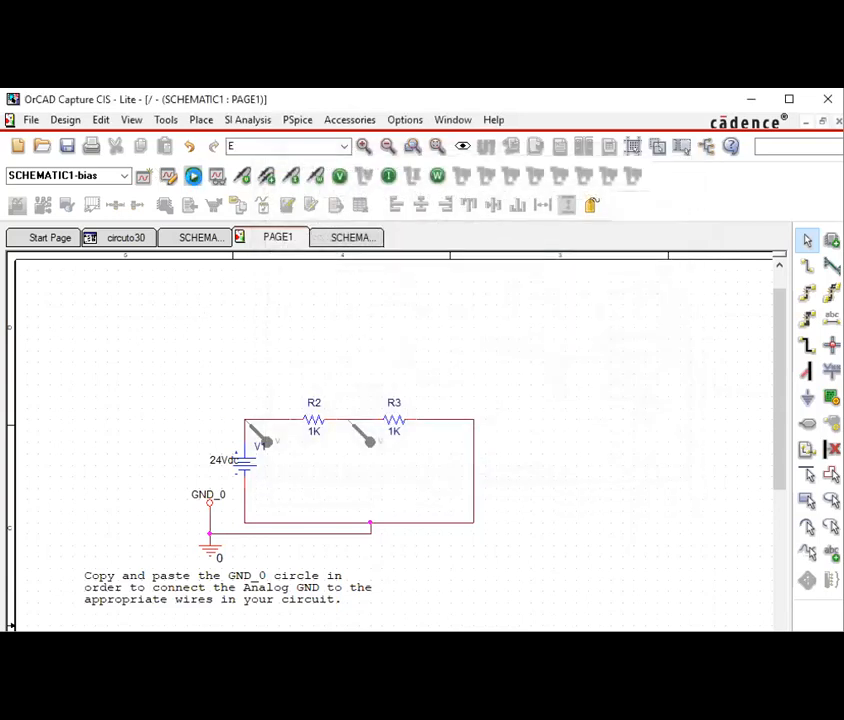
Step: Run the value-list sweep to plot both node voltages, and minimise the plot window after viewing it
left_click(193, 176)
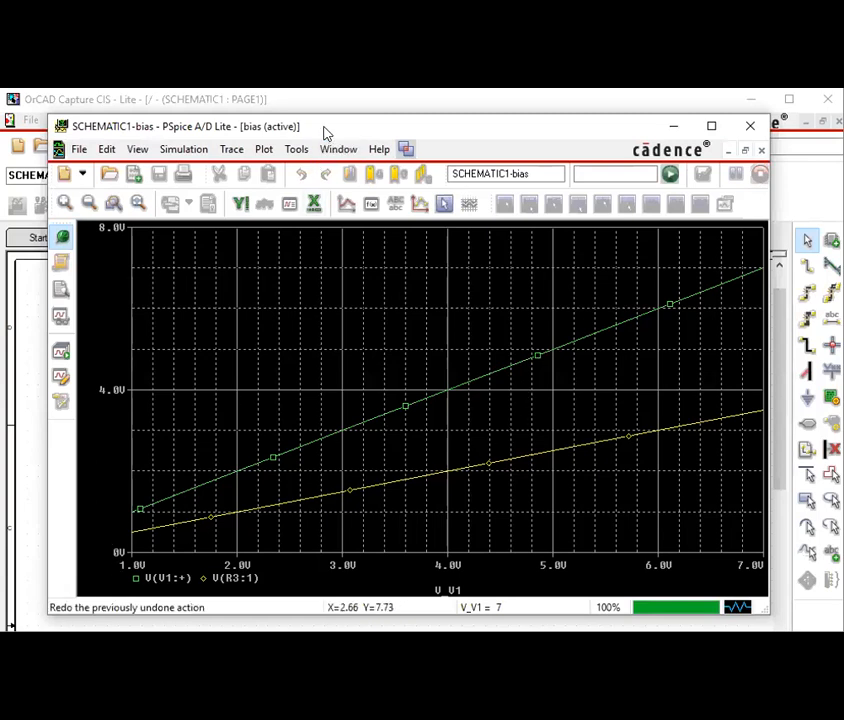
left_click_drag(323, 133, 353, 128)
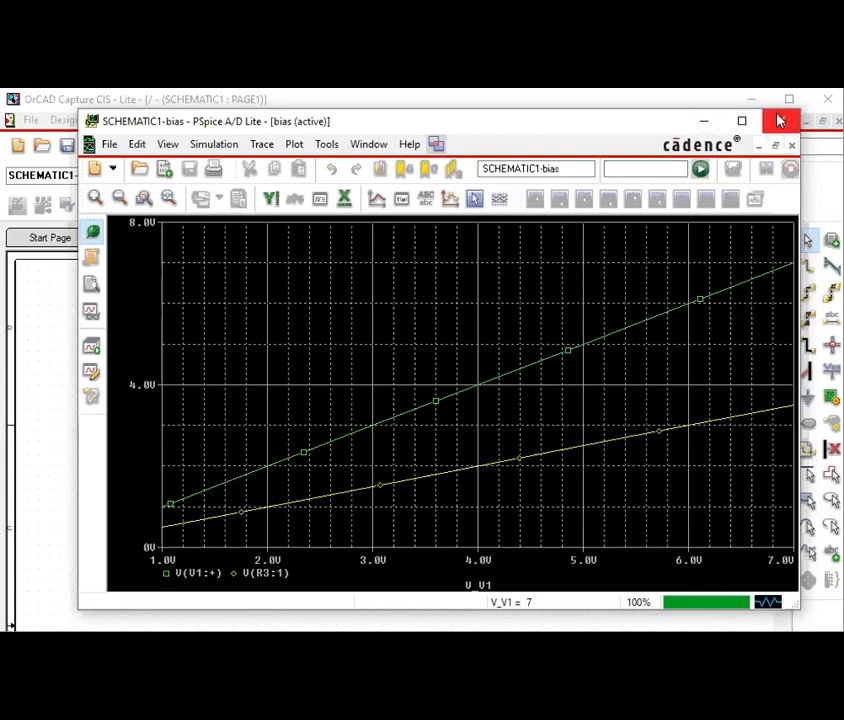
left_click(703, 122)
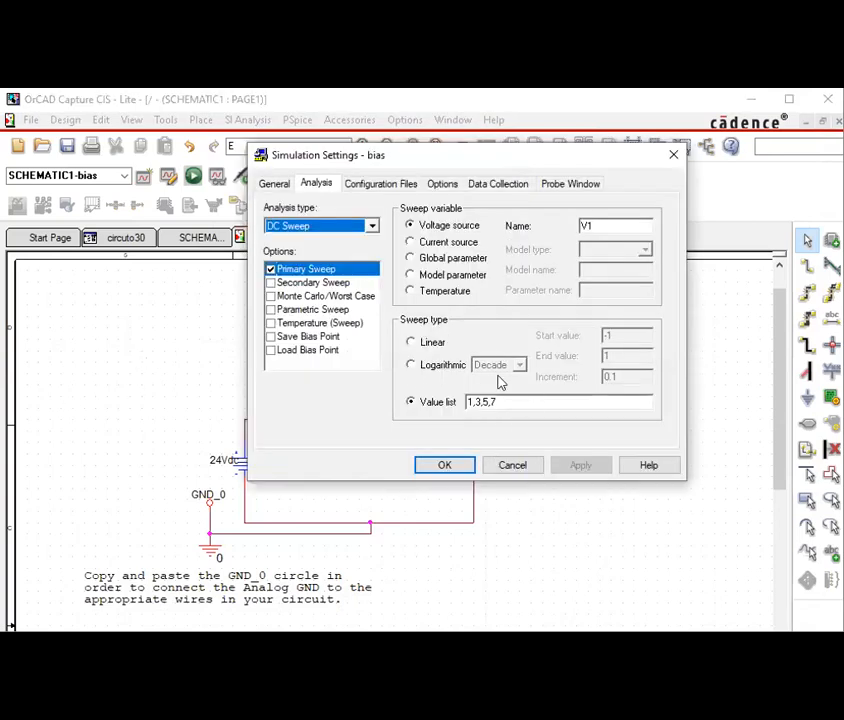
Step: Set the V1 sweep to logarithmic by decade from 1 to 100, try to simulate it, and close the output
left_click(410, 403)
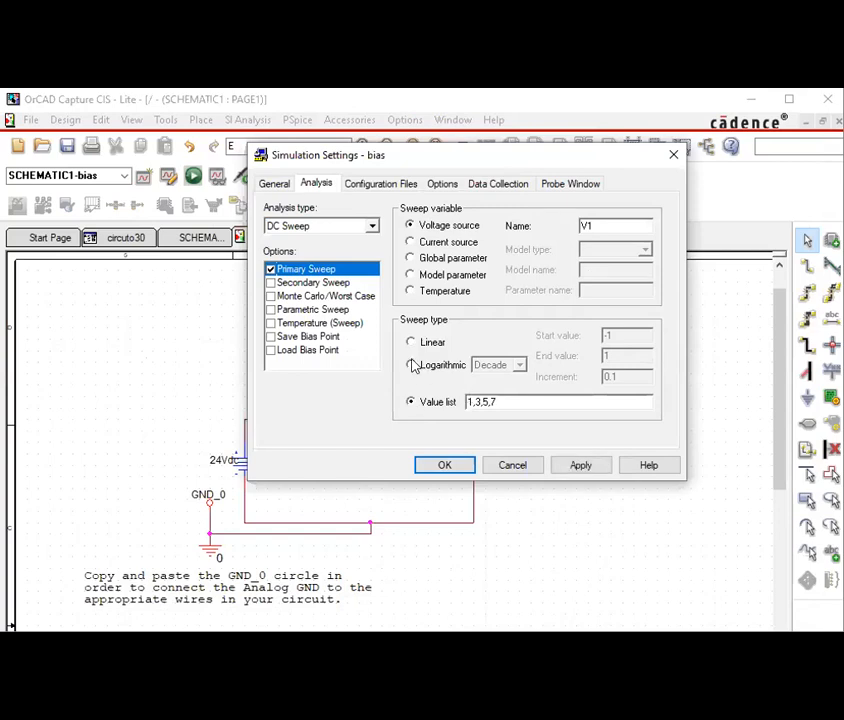
left_click(412, 343)
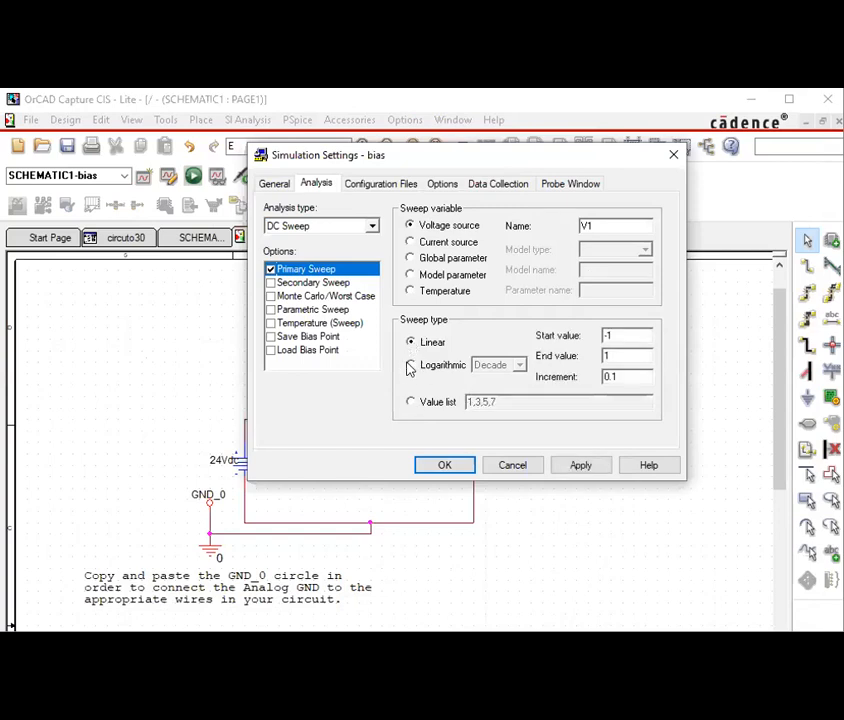
left_click(410, 366)
left_click(627, 356)
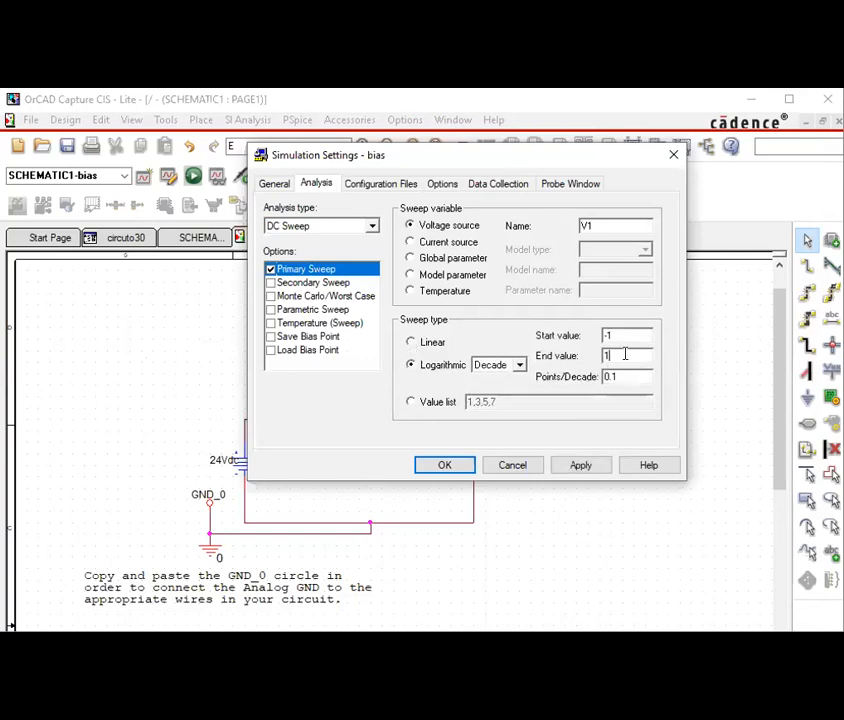
left_click(625, 336)
double_click(620, 335)
type("100")
left_click(452, 465)
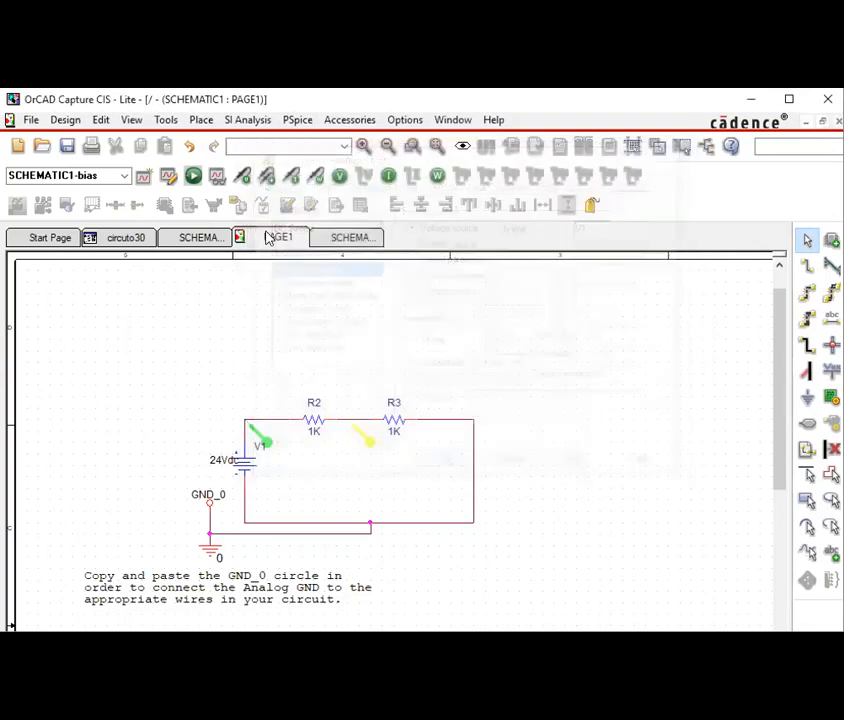
left_click(194, 180)
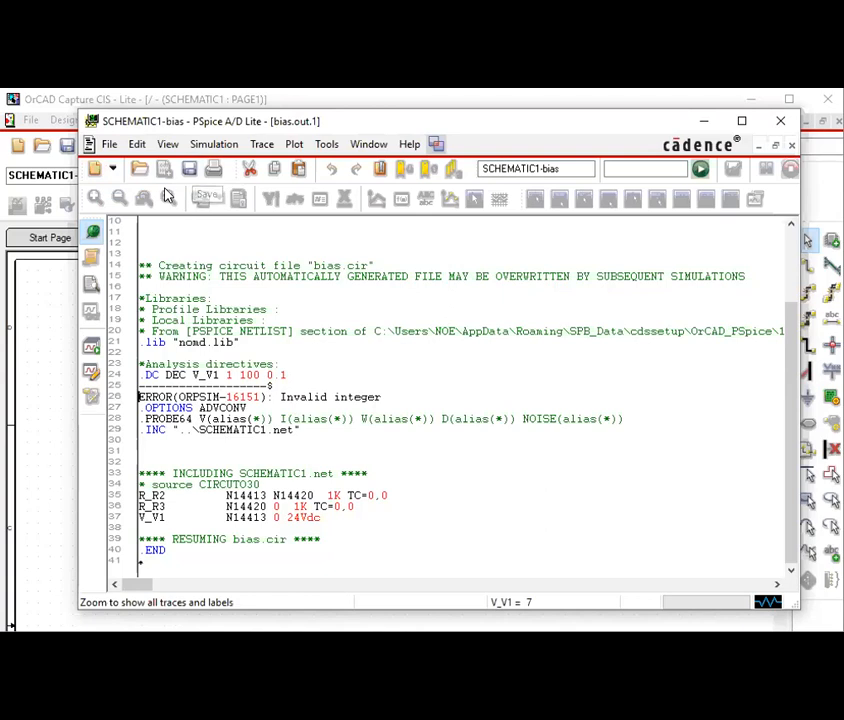
left_click(780, 121)
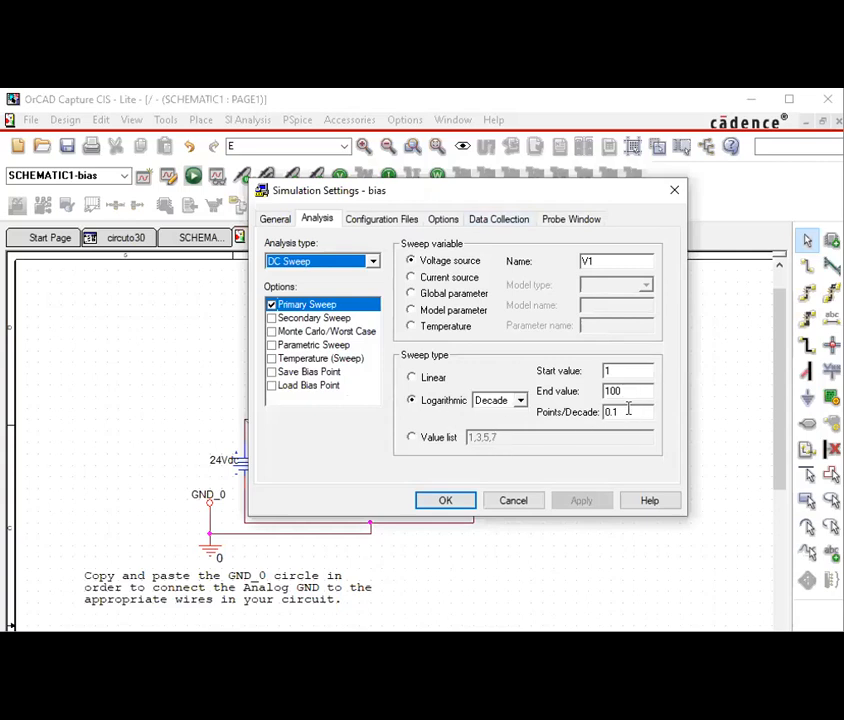
Step: Set the logarithmic sweep to 10 points per decade, run the simulation, and close the plot after viewing it
double_click(627, 410)
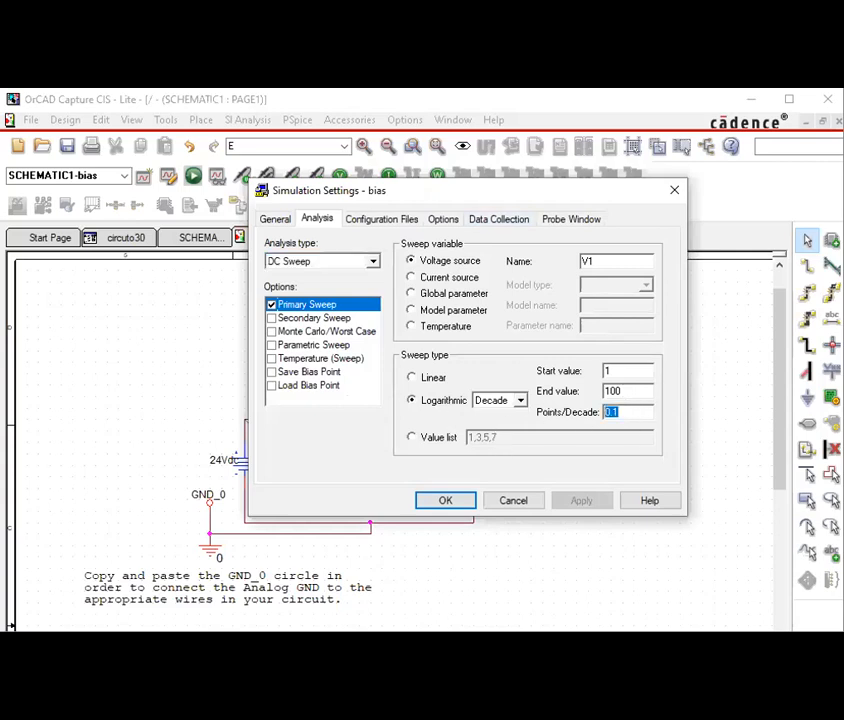
type("10")
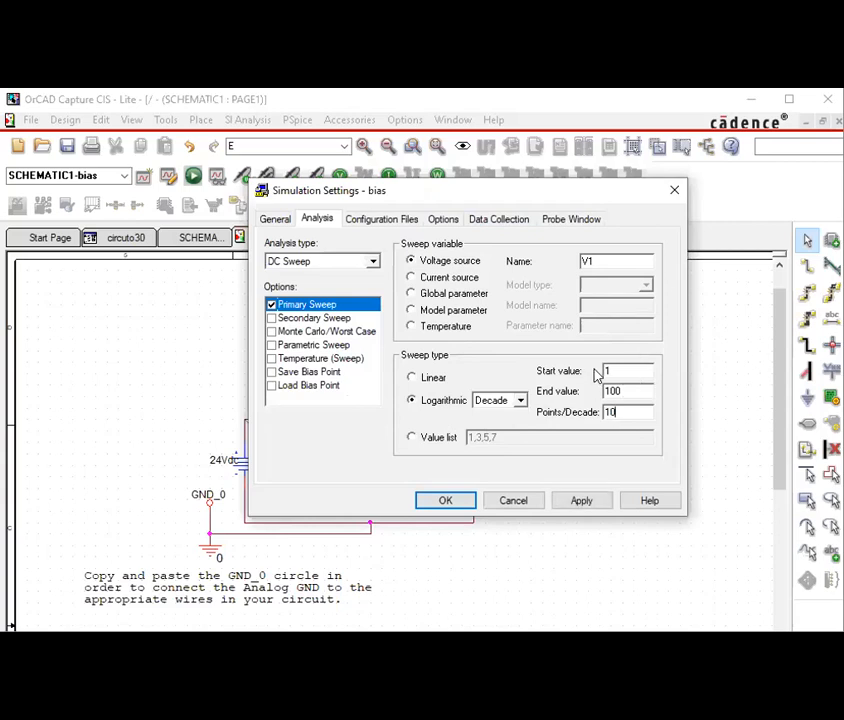
left_click(446, 503)
left_click(194, 176)
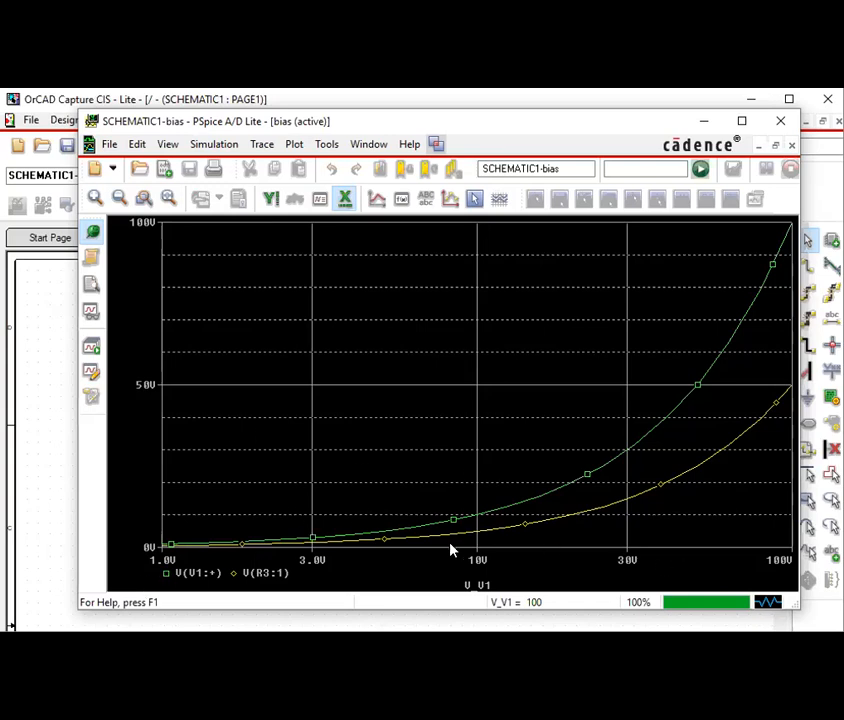
left_click(788, 122)
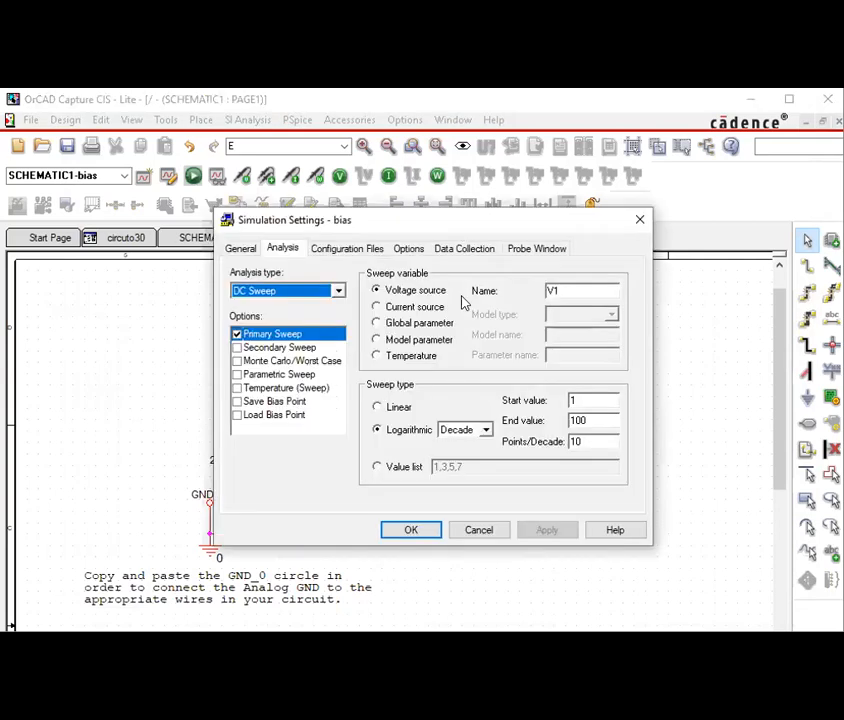
Step: Enable the secondary sweep and make the primary V1 sweep linear with start value 10, end value 10 and increment 1
left_click(376, 406)
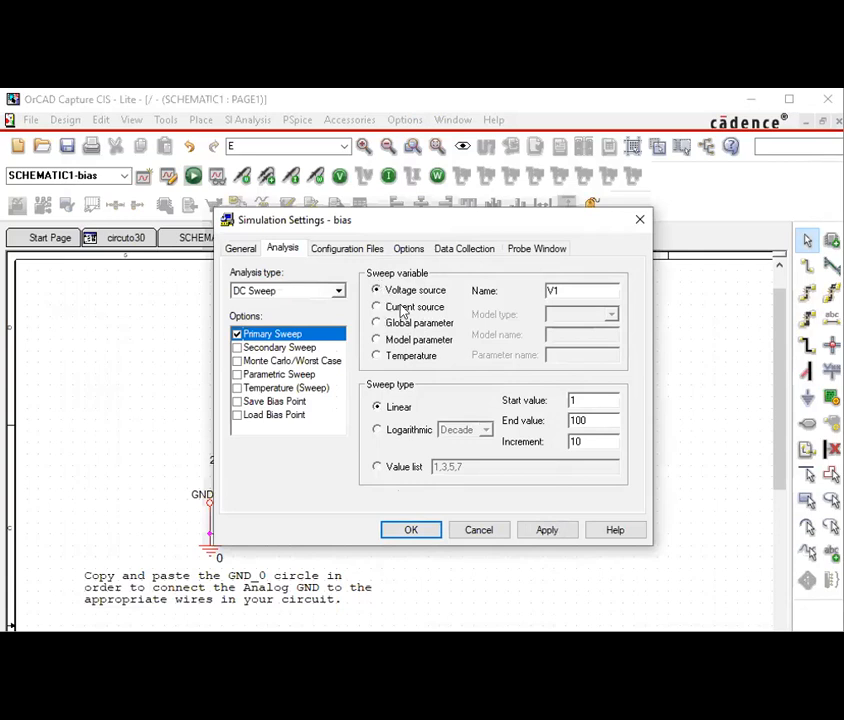
left_click(237, 347)
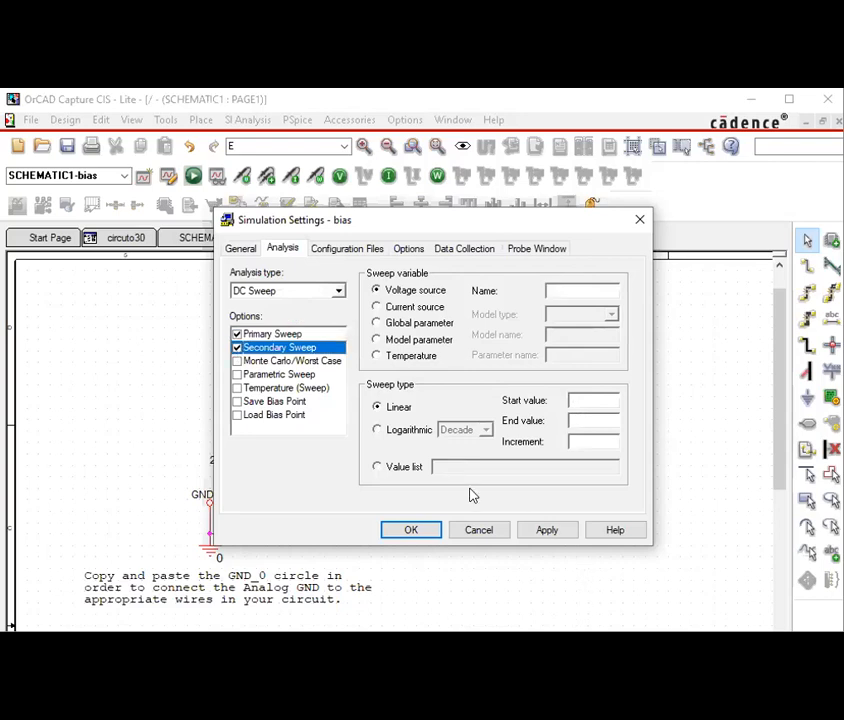
left_click(268, 334)
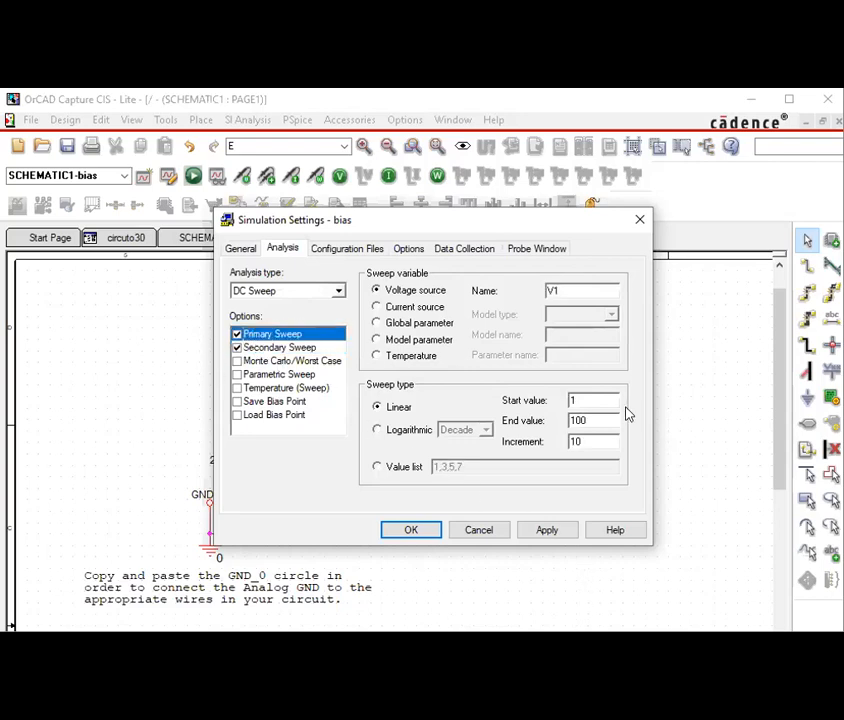
double_click(566, 400)
type("10")
double_click(571, 420)
type("10")
double_click(593, 440)
type(".")
left_click(546, 529)
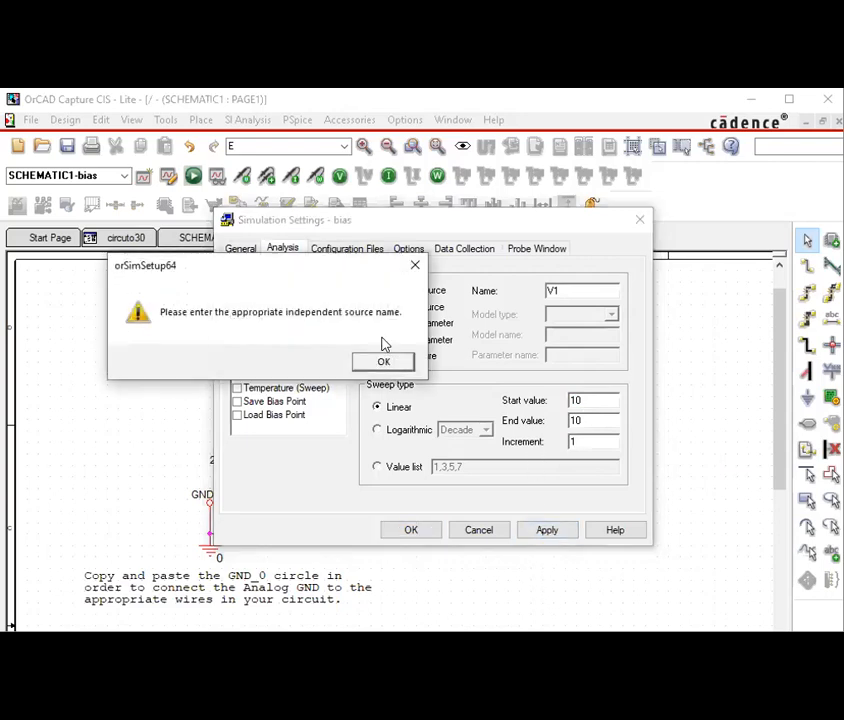
left_click(404, 362)
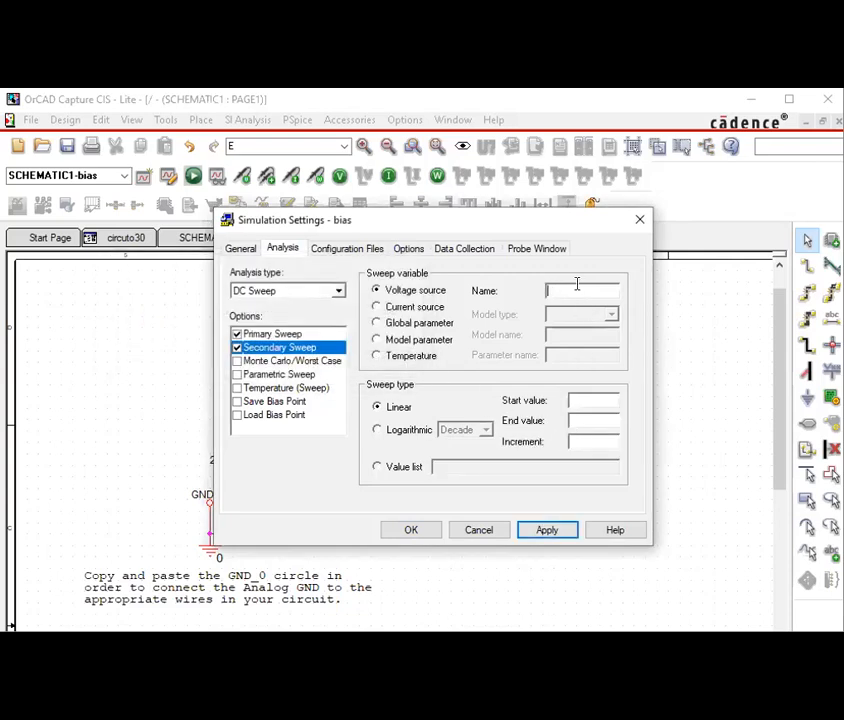
Step: Define the secondary sweep as a linear sweep of voltage source V1 from -10 to 10 with increment 1
type("V1")
left_click(580, 399)
type("1")
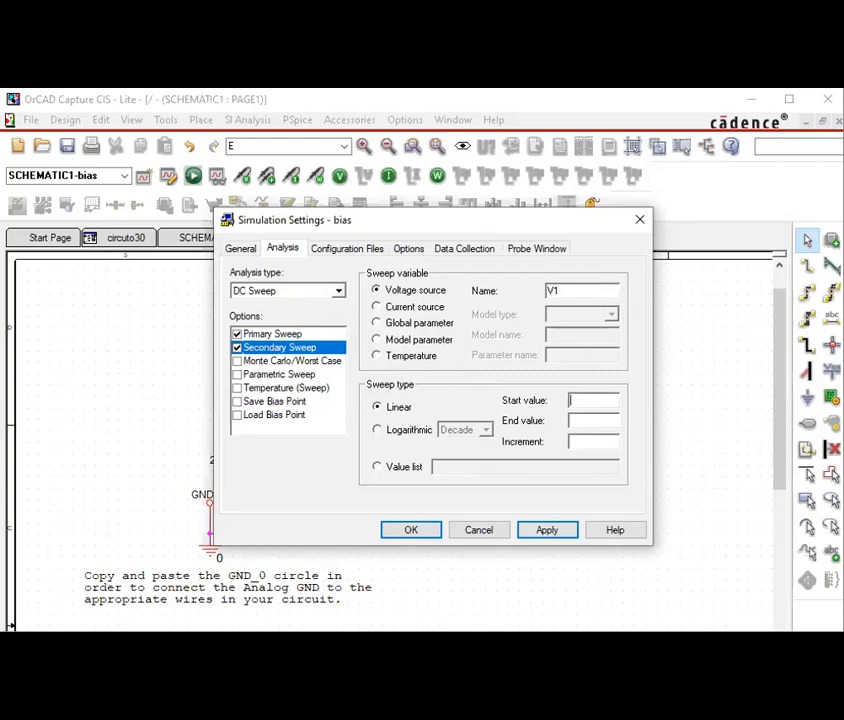
type("10")
type("10")
left_click(587, 441)
type("1")
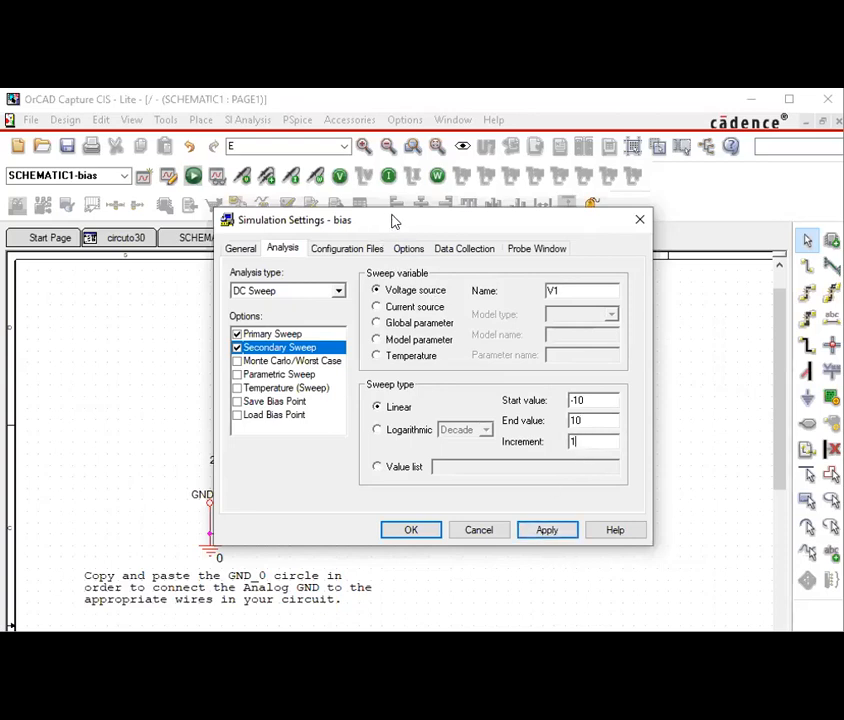
left_click_drag(392, 220, 506, 206)
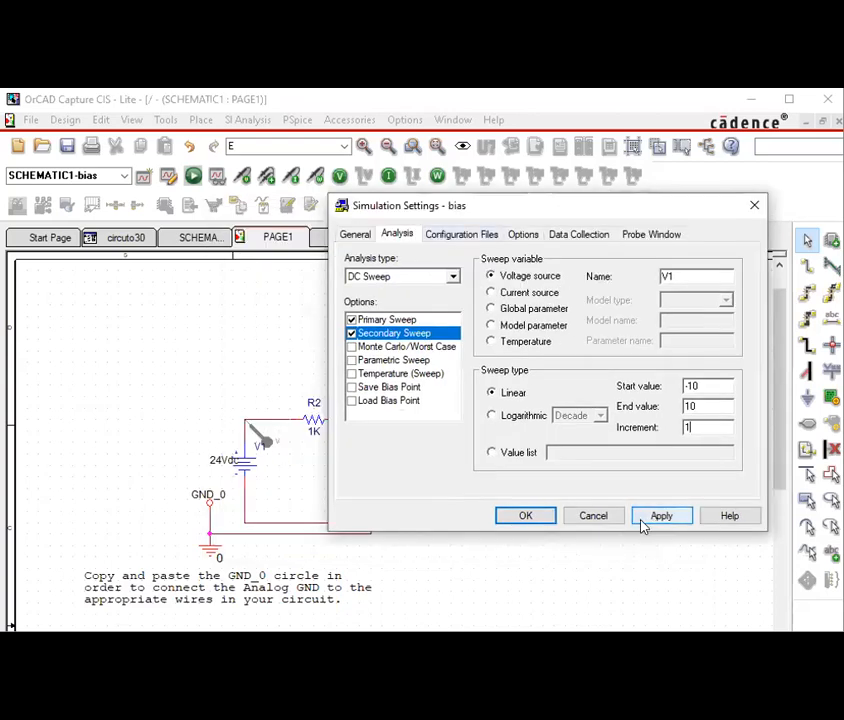
left_click(540, 517)
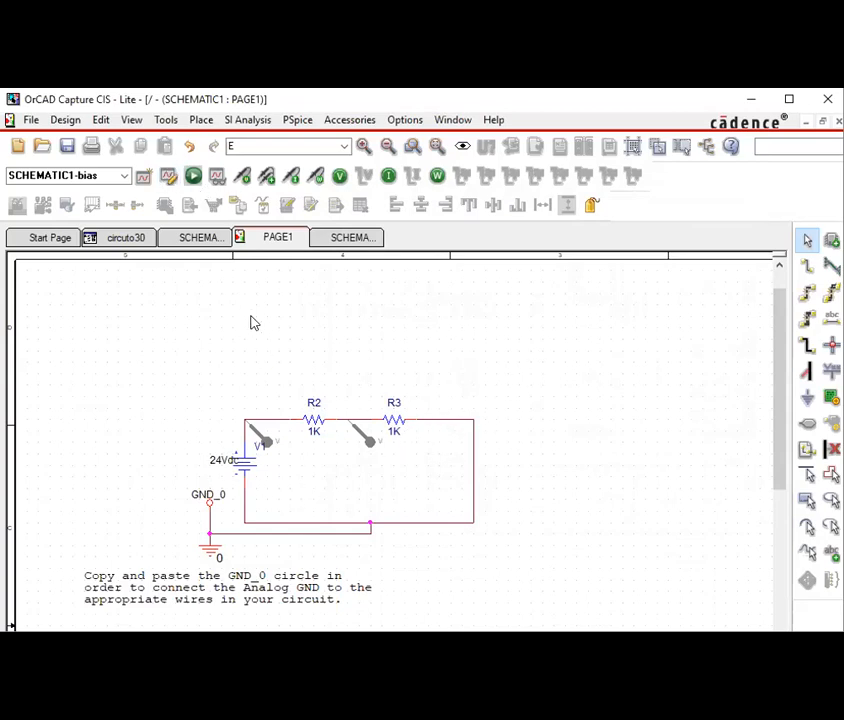
Step: Try to run the simulation with both the primary and secondary sweeps enabled, and close its output window
left_click(193, 177)
left_click(191, 179)
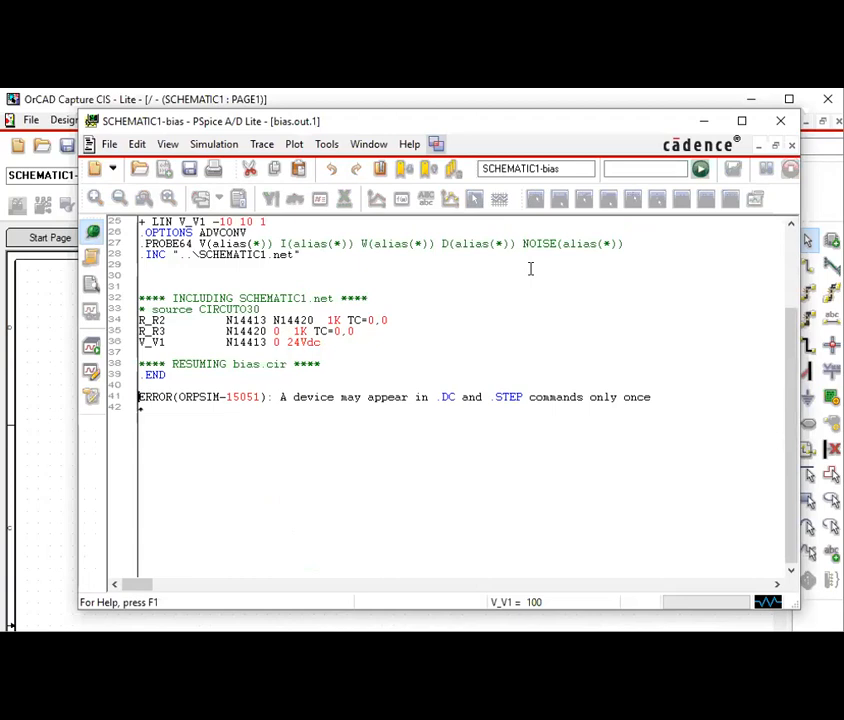
left_click(785, 121)
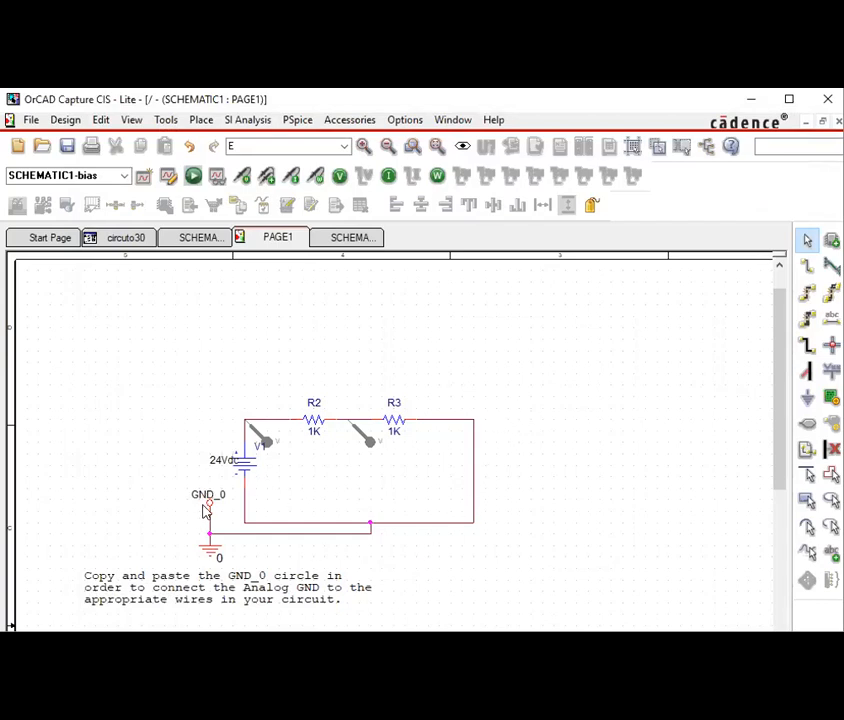
Step: Set the primary V1 sweep's start value to -10 and run the simulation with the secondary sweep still enabled
left_click(171, 177)
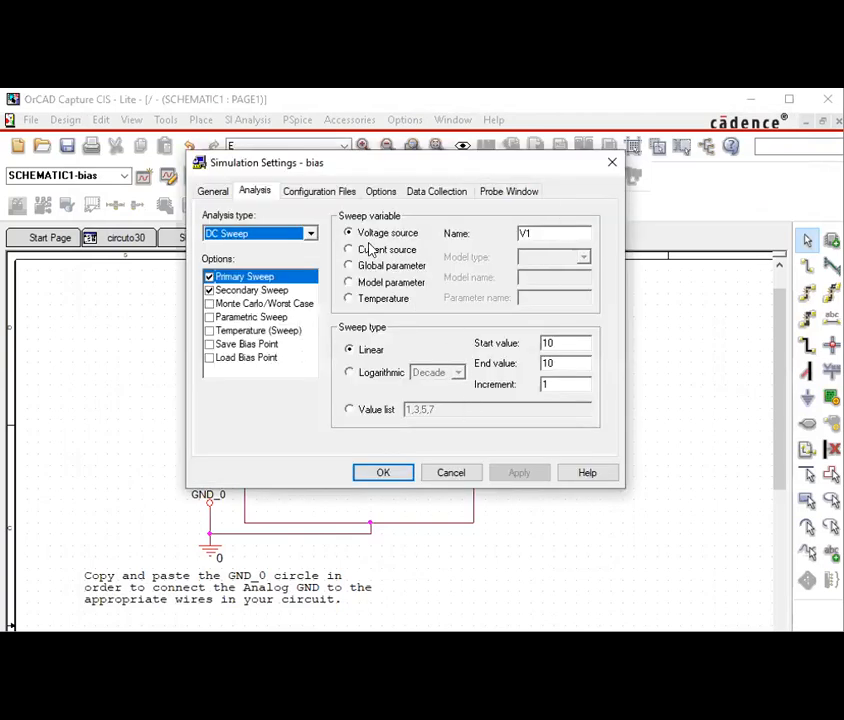
left_click(548, 343)
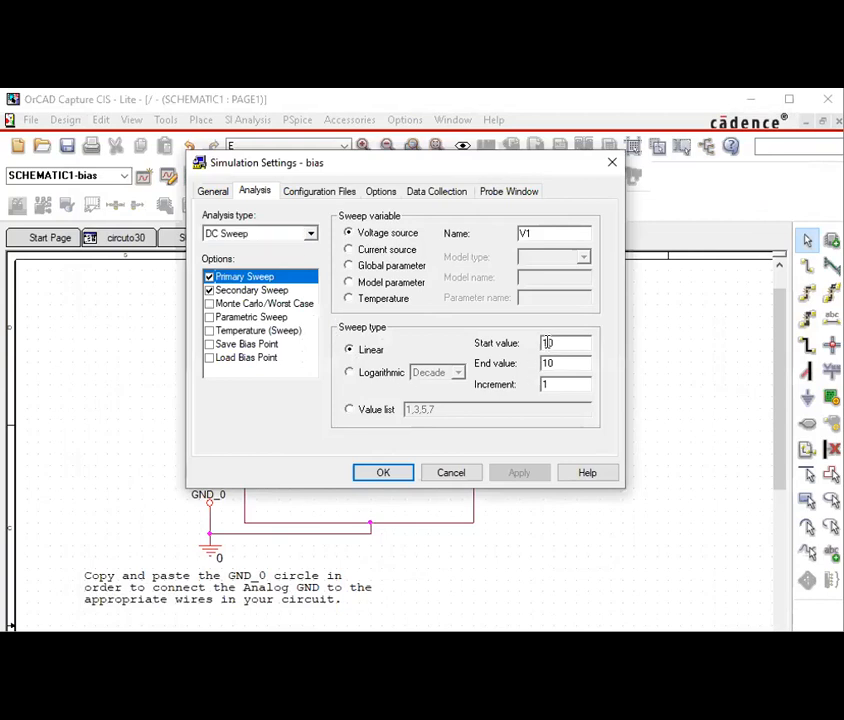
type("-")
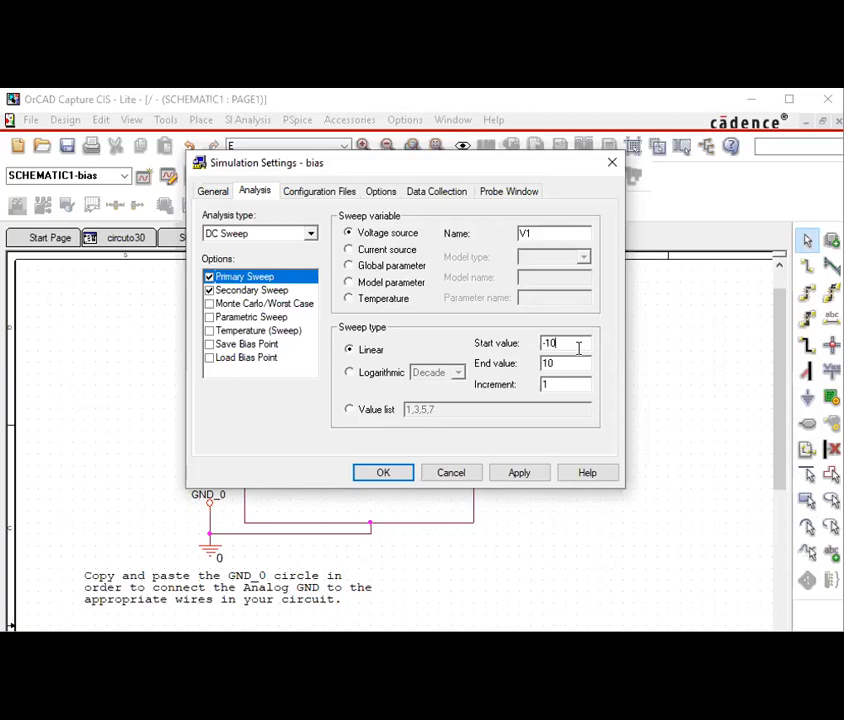
left_click(381, 473)
key("F11")
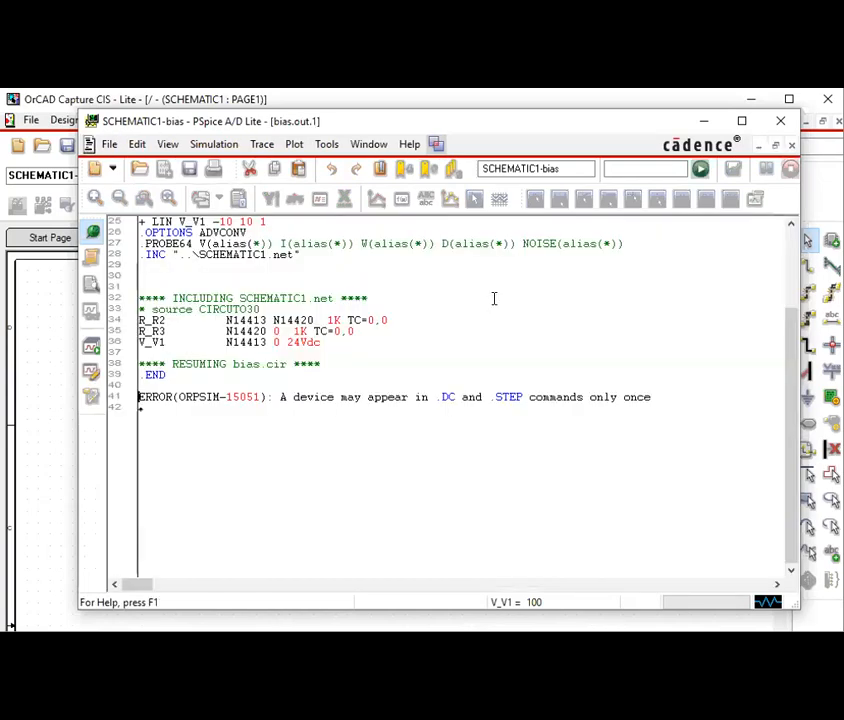
Step: Examine the analysis directives and error line in the simulation output file, and close the file
scroll(409, 345, "up", 6)
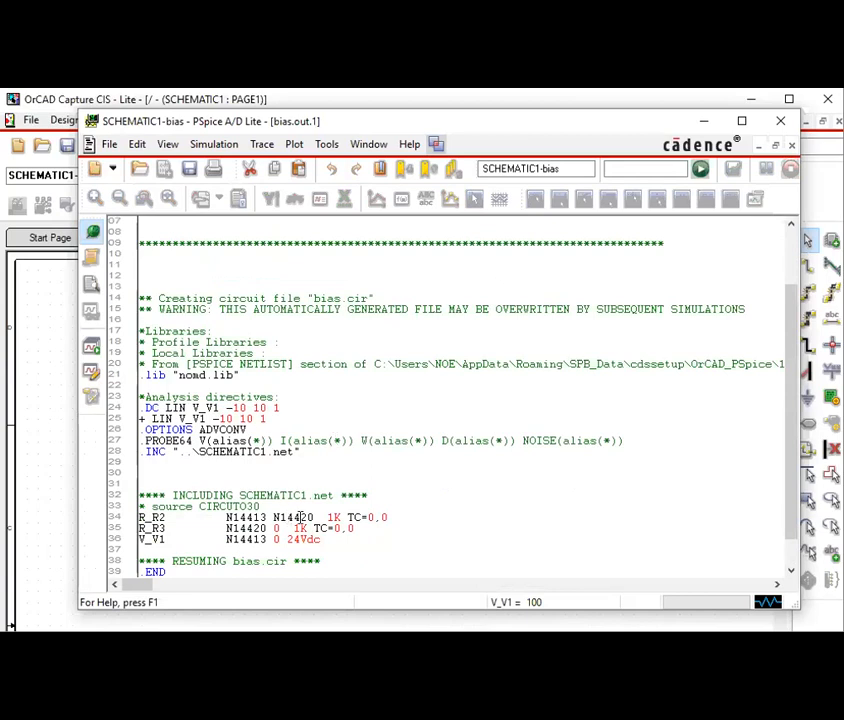
scroll(335, 500, "down", 1)
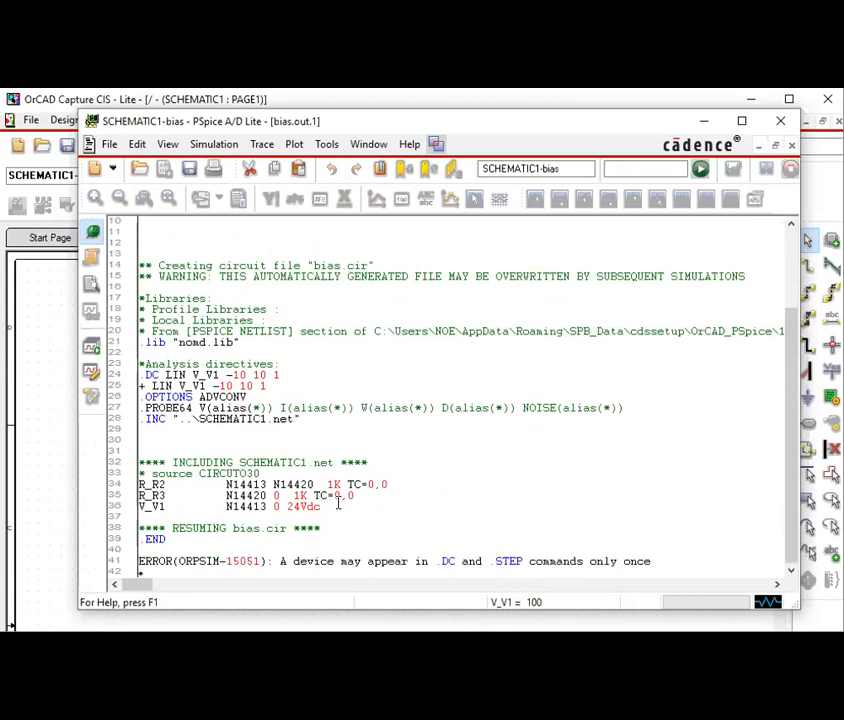
left_click(791, 145)
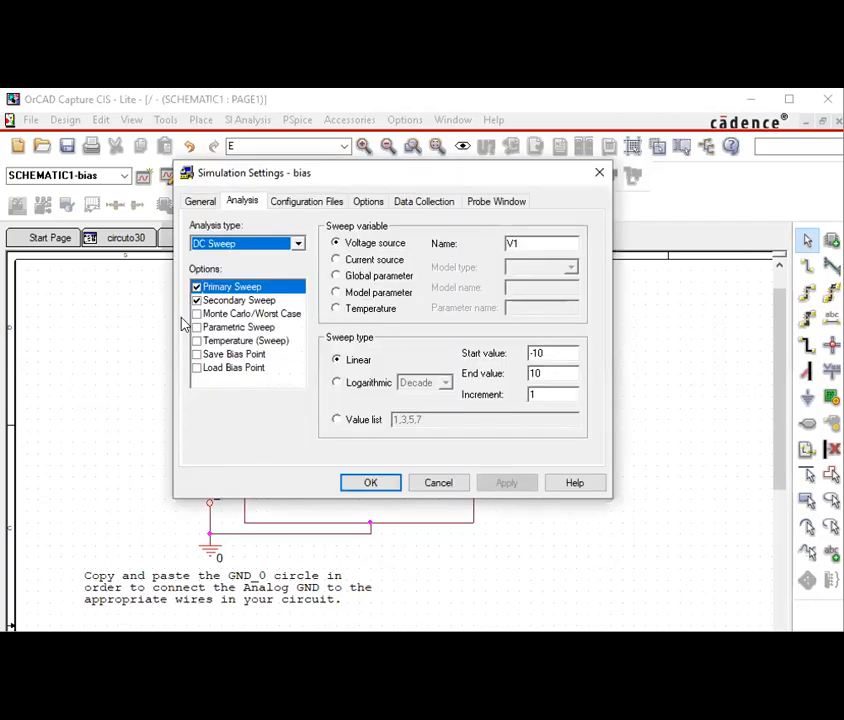
Step: Disable the secondary sweep, run the simulation with only the primary V1 sweep, and minimize the plot window after viewing it
left_click(197, 301)
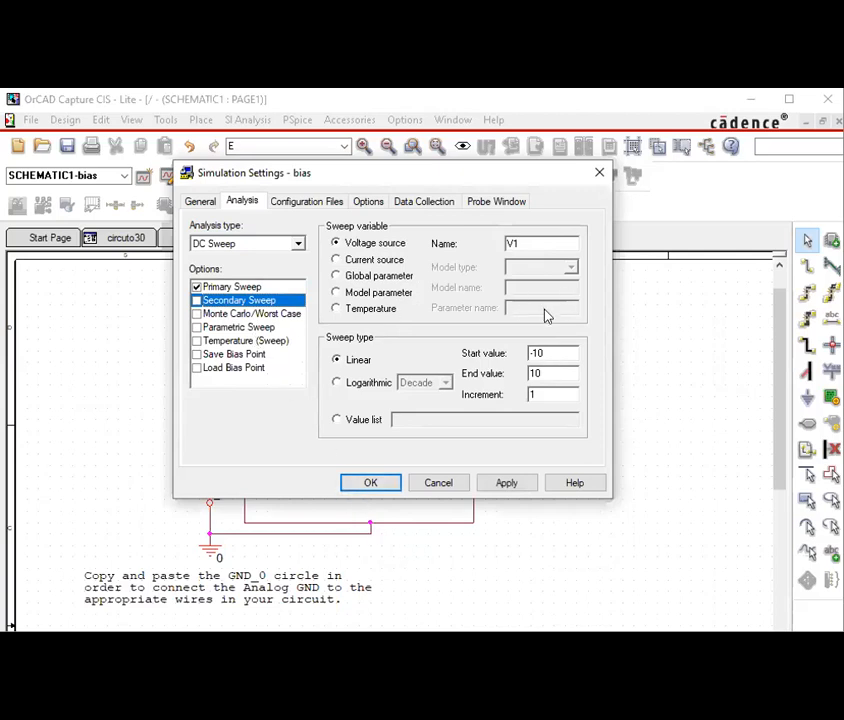
left_click(367, 485)
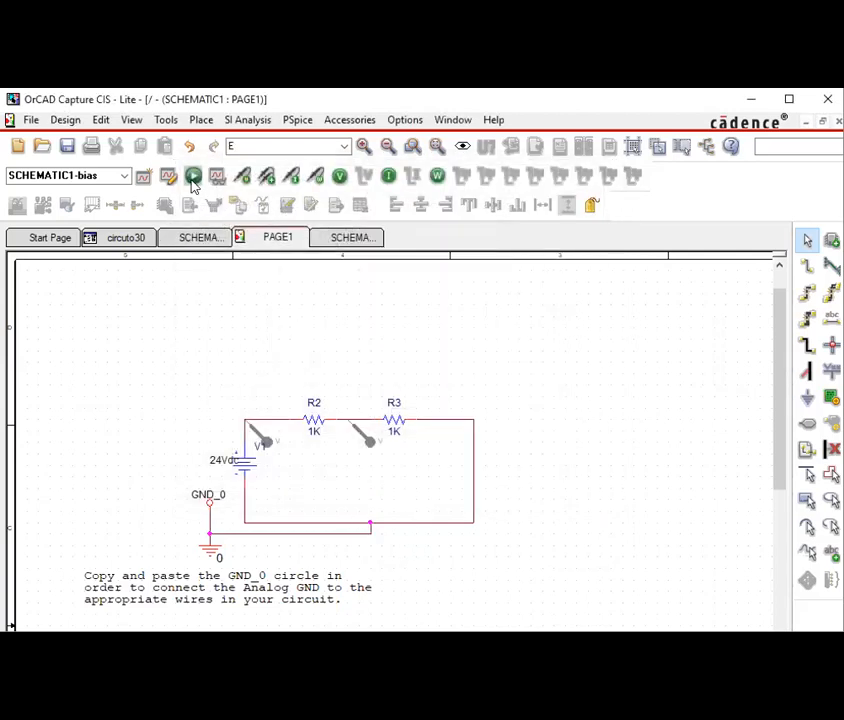
left_click(193, 176)
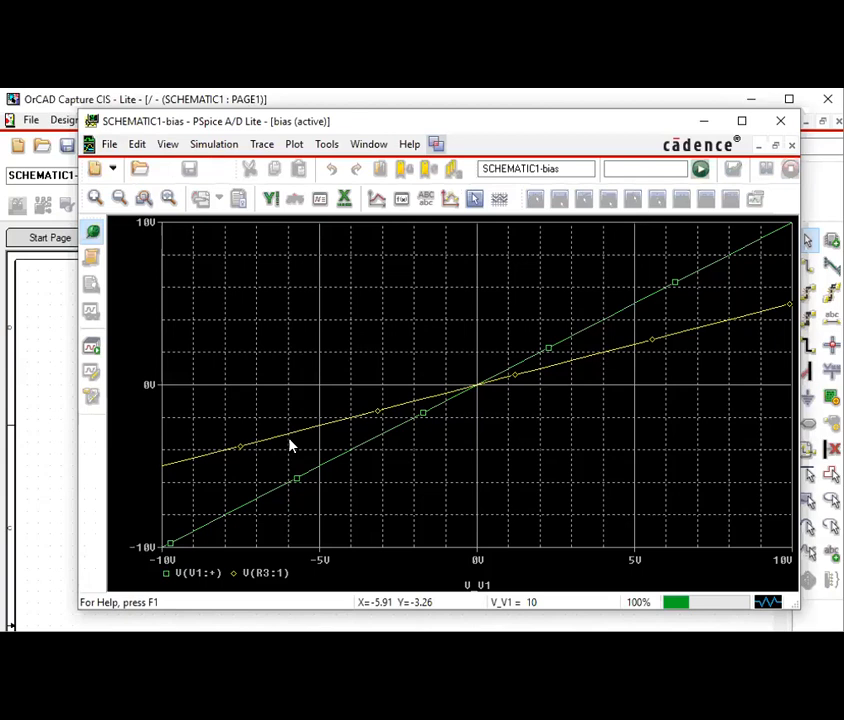
left_click(704, 121)
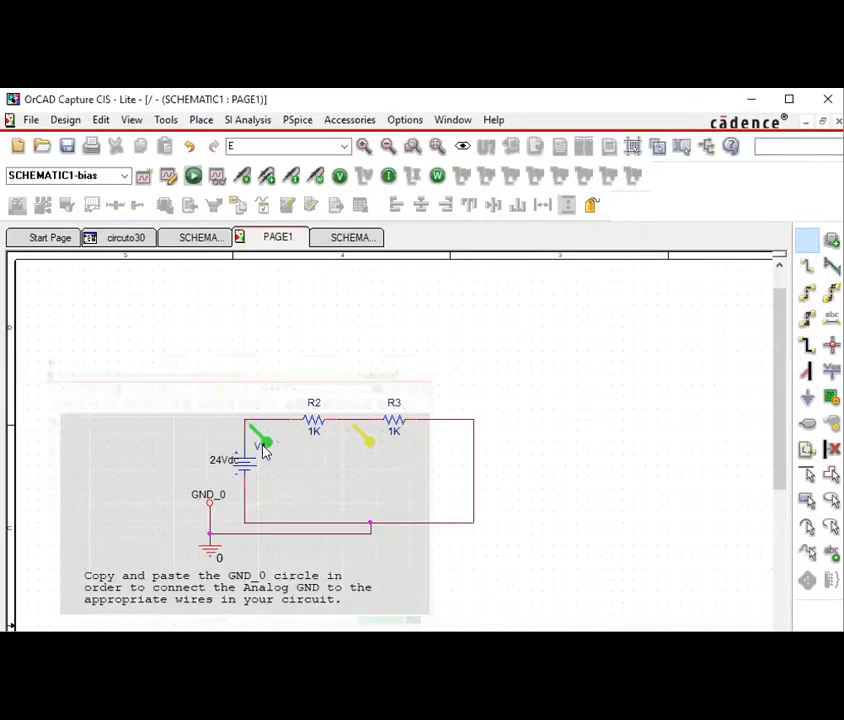
Step: Delete the voltage markers at V1 and at the node between R2 and R3
left_click(268, 450)
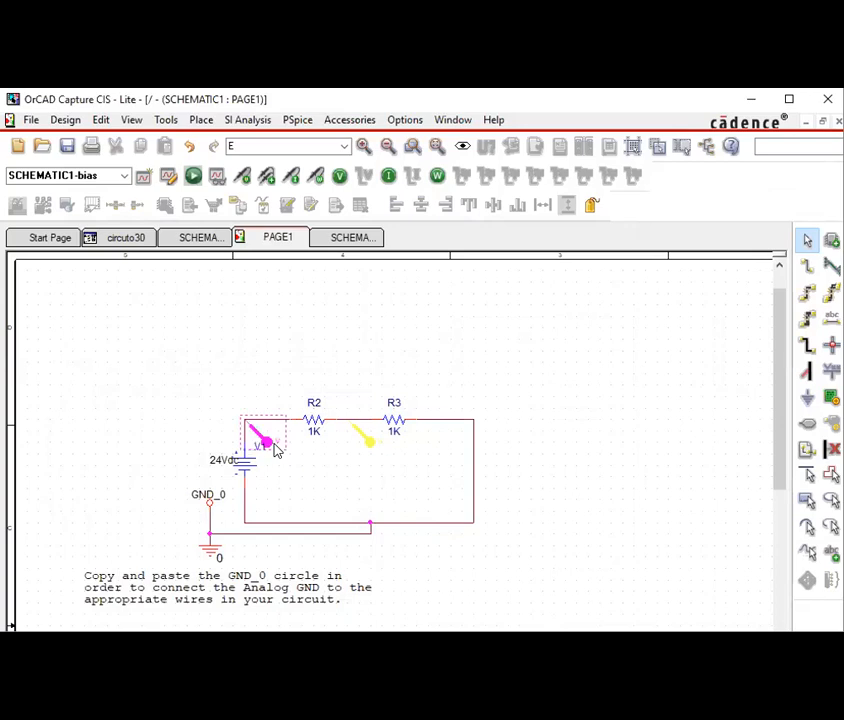
key("Delete")
left_click(364, 446)
key("Delete")
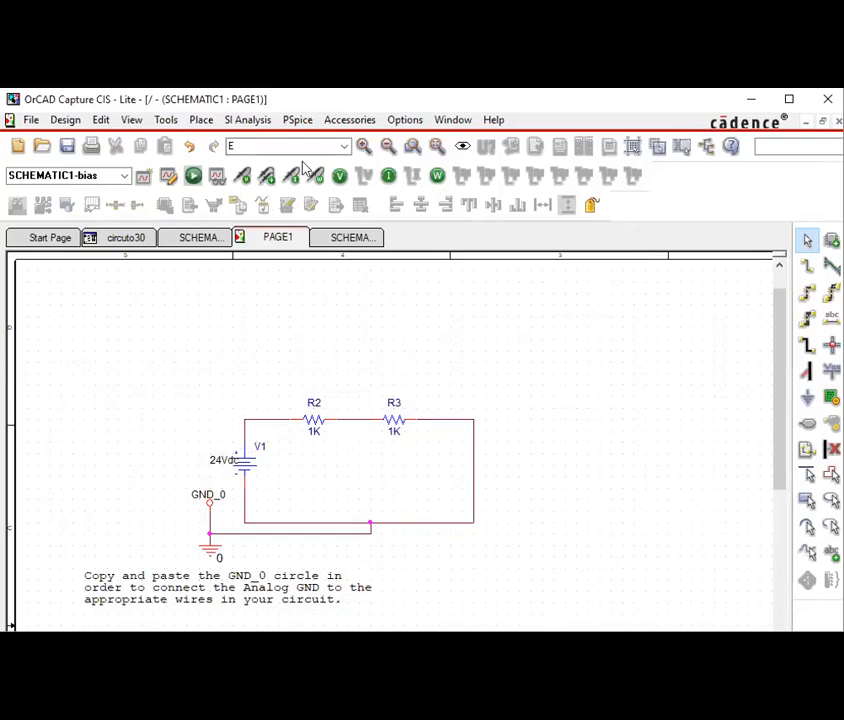
Step: Place a current marker on R3's right-hand pin, view its plotted current, and return to the schematic
left_click(292, 175)
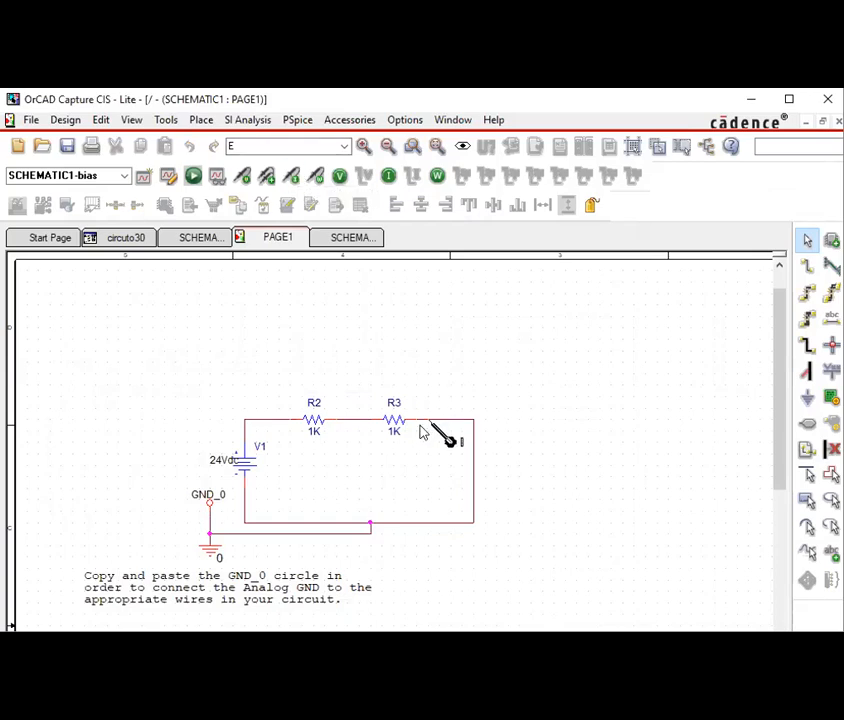
left_click(370, 422)
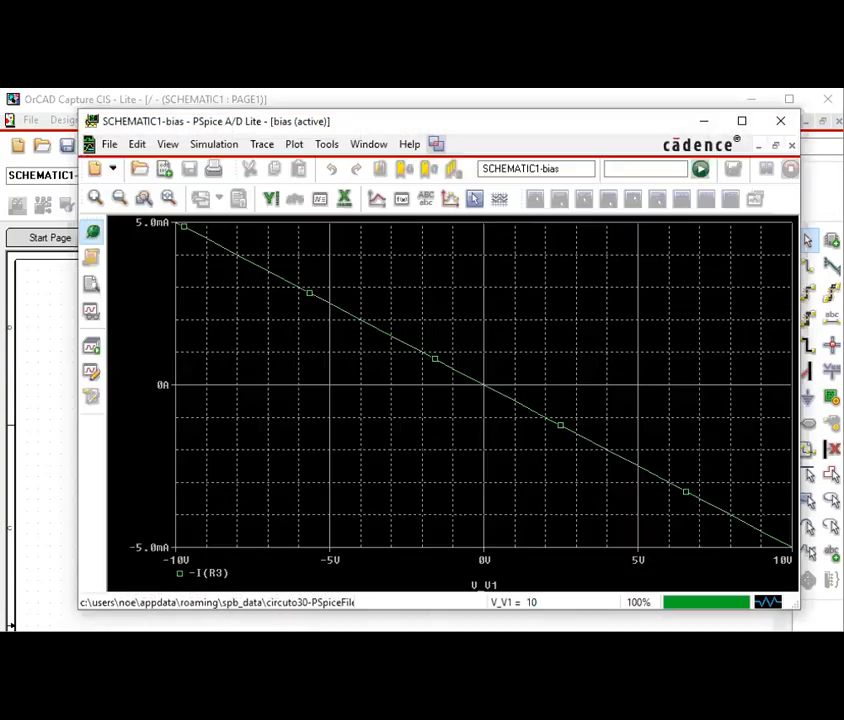
key("alt+Tab")
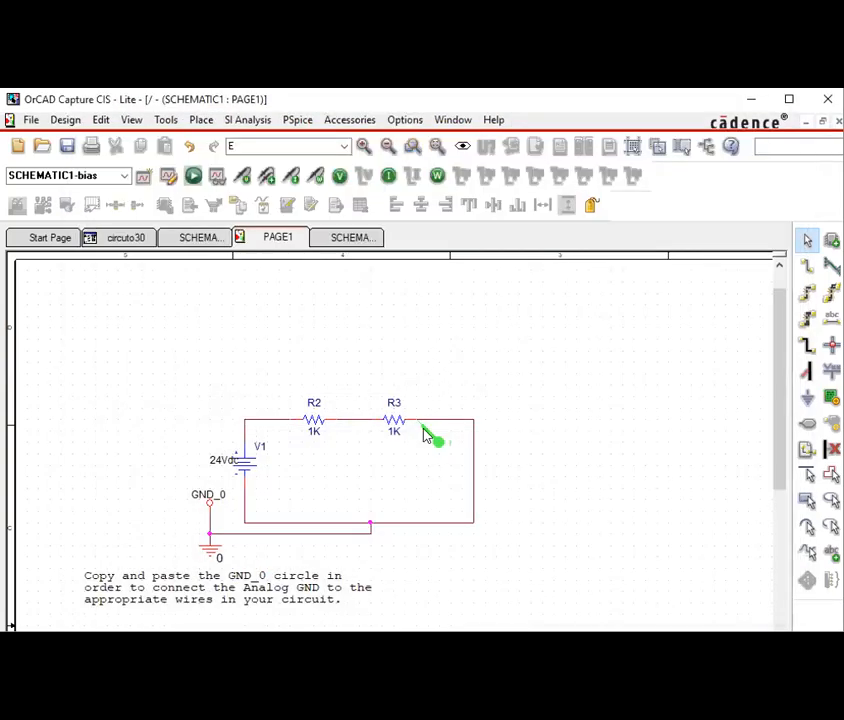
Step: Move the current marker to R3's left-hand pin, view the updated current plot, and minimize the plot window
left_click_drag(435, 443, 392, 437)
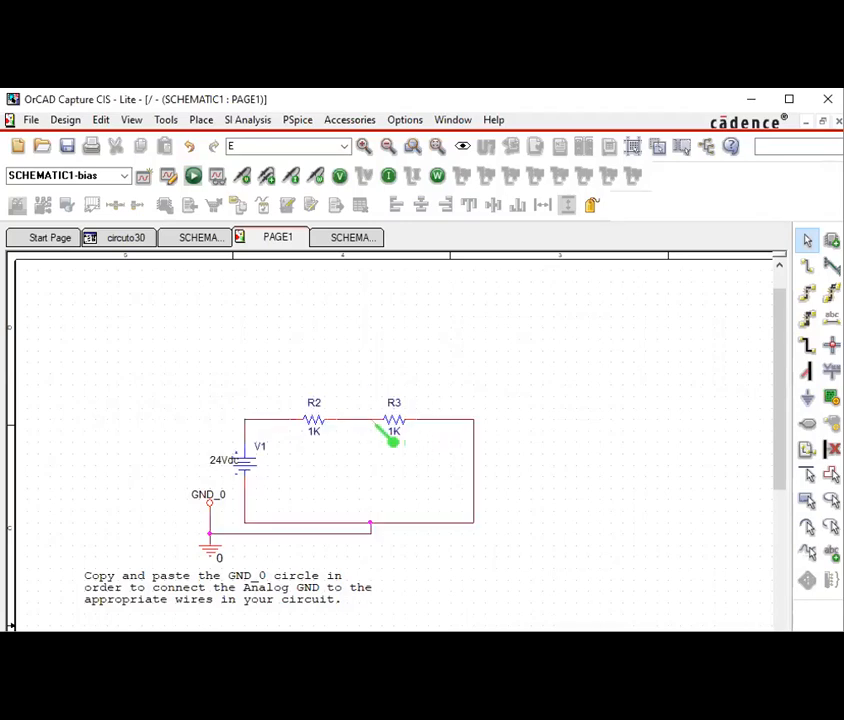
key("alt+Tab")
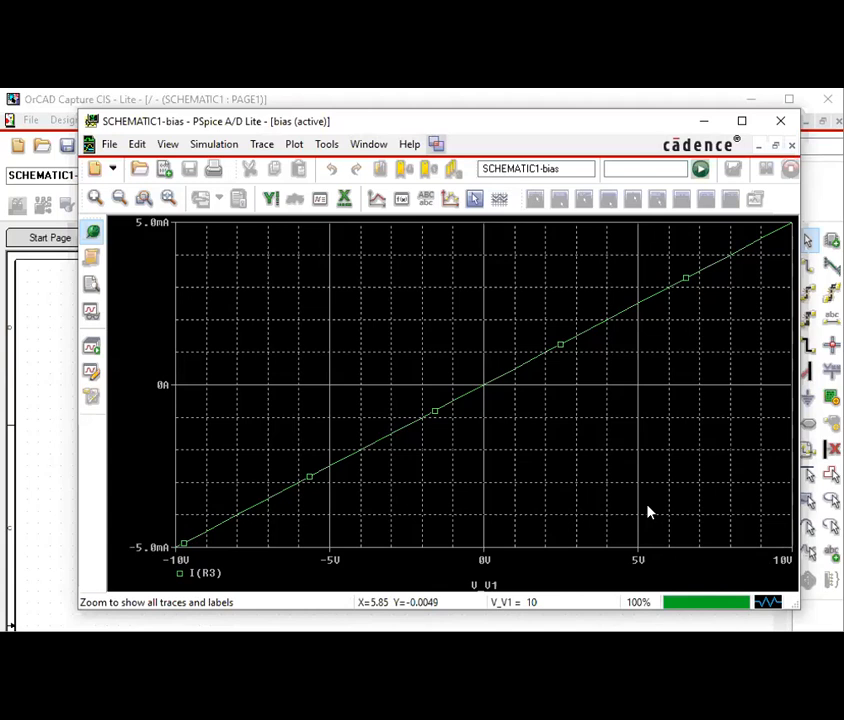
left_click(701, 121)
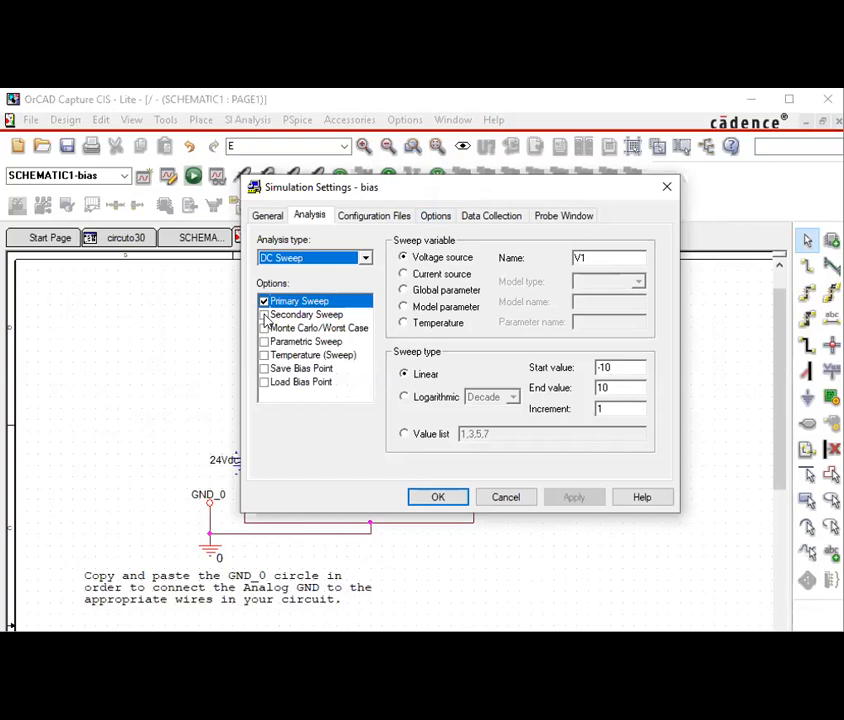
Step: Enable the secondary sweep in the simulation settings, and check the circuit and the R3 current plot
left_click(265, 316)
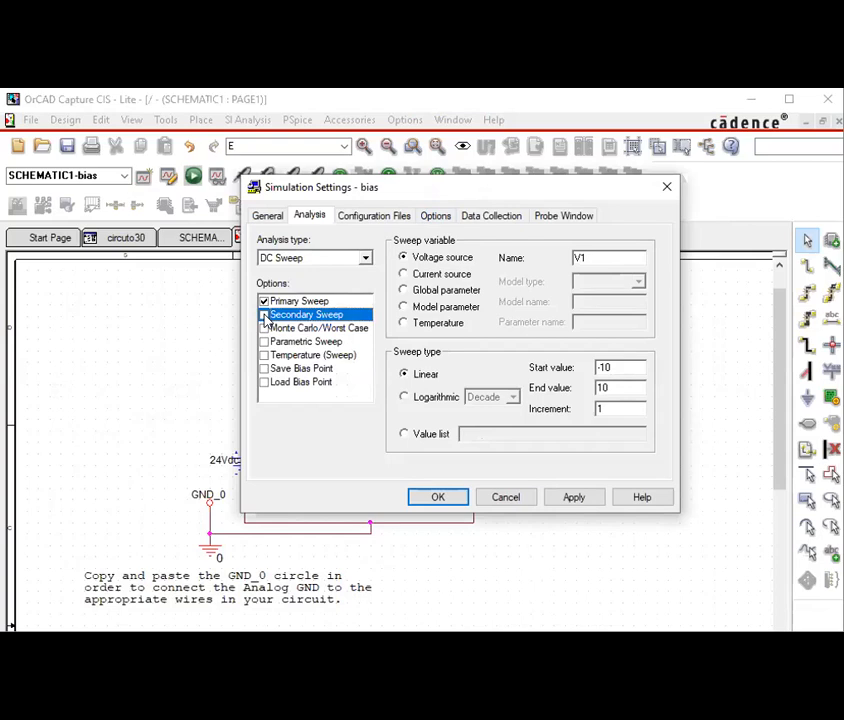
left_click(298, 301)
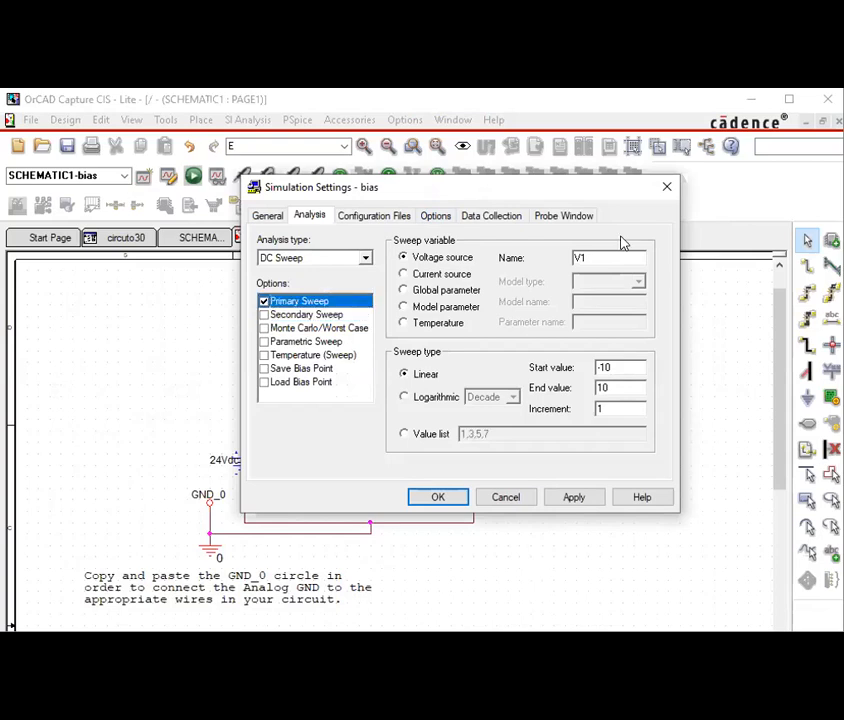
left_click(288, 317)
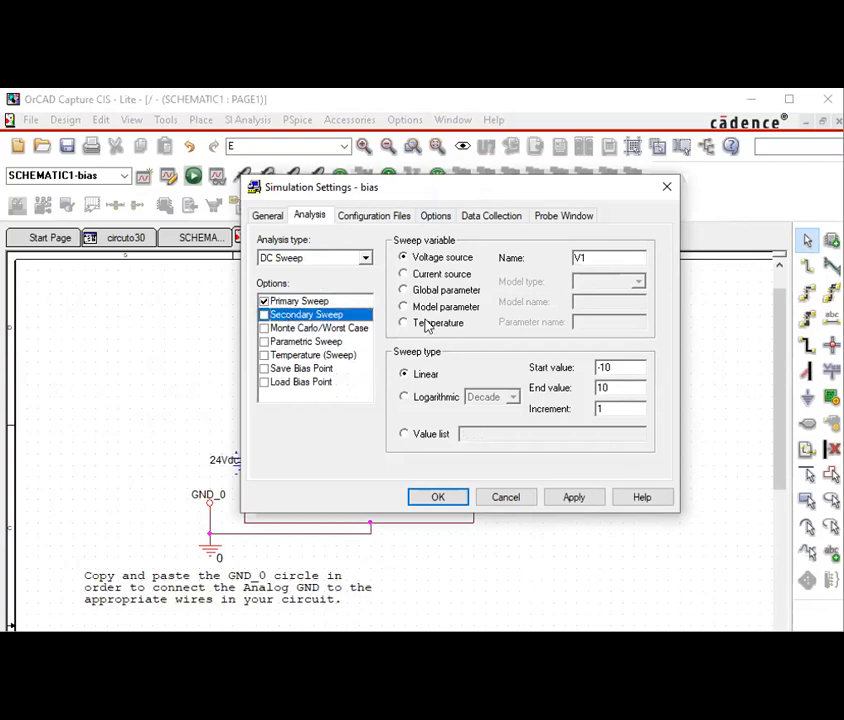
left_click(264, 316)
left_click_drag(507, 196, 769, 204)
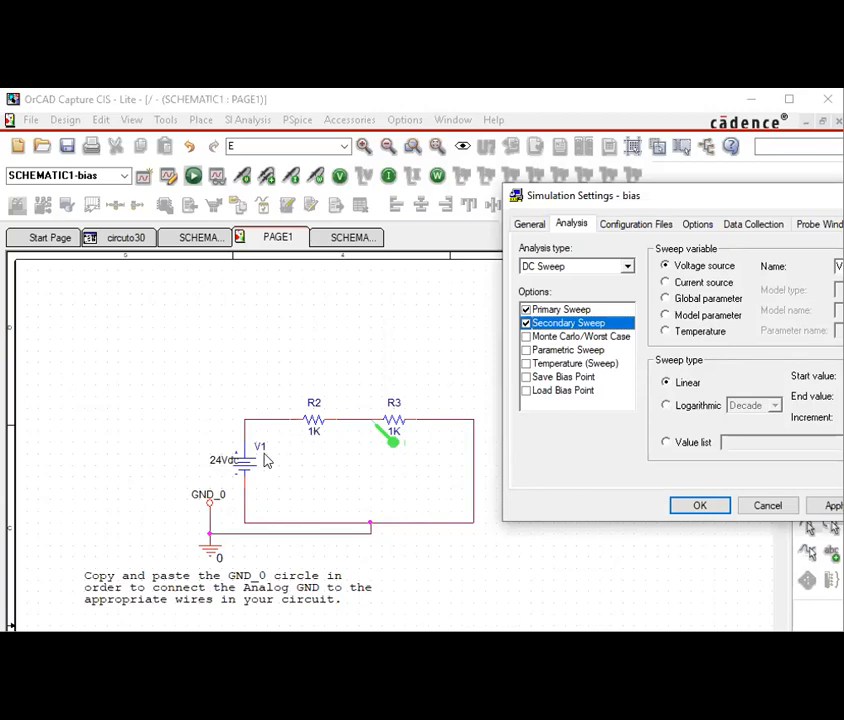
left_click_drag(651, 200, 223, 176)
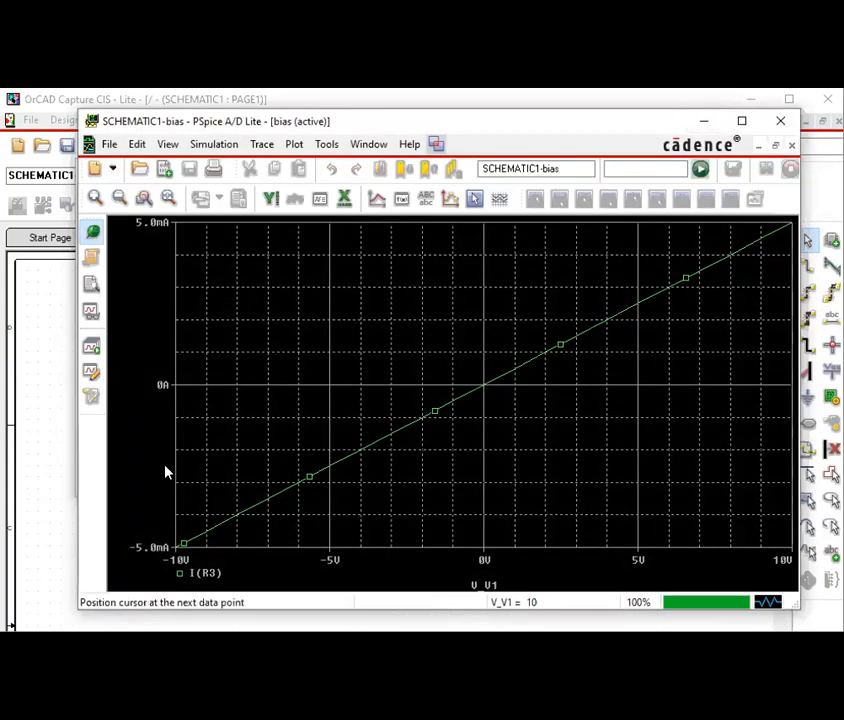
left_click(701, 121)
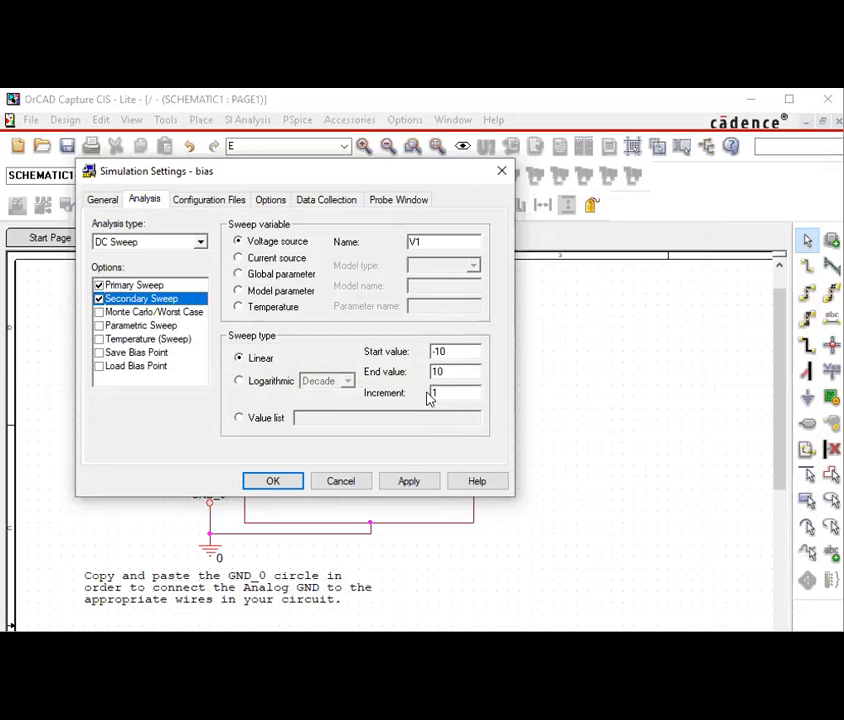
Step: Compare the sweep variable and sweep range settings of the primary and secondary sweeps
left_click(158, 285)
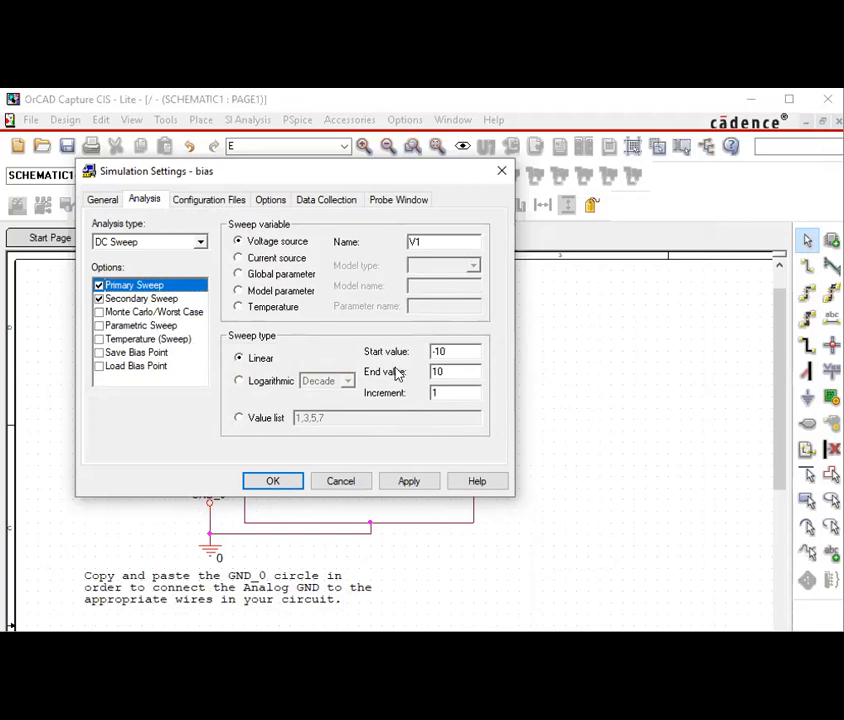
left_click(147, 298)
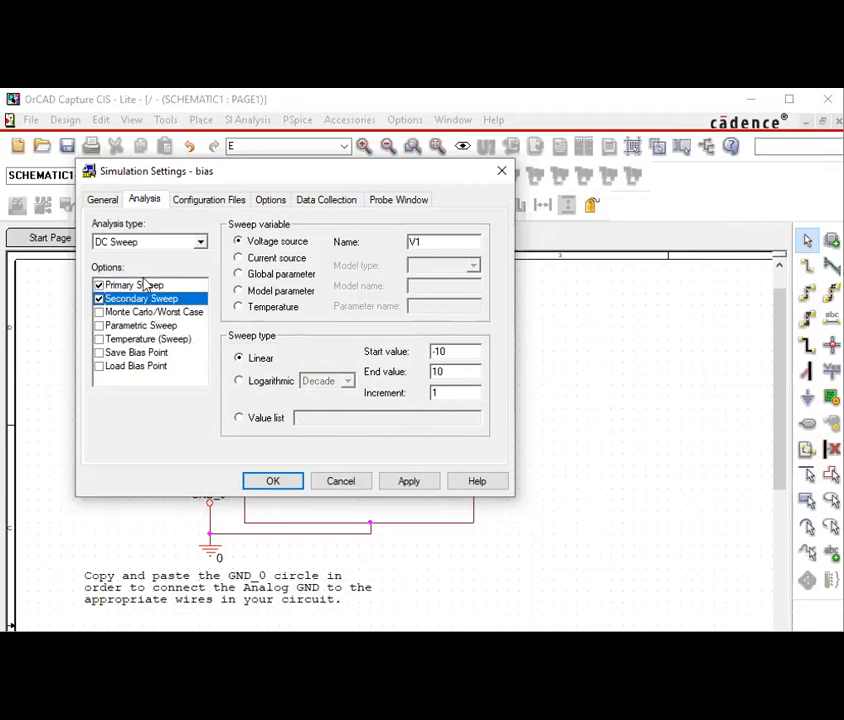
left_click(147, 286)
left_click(145, 299)
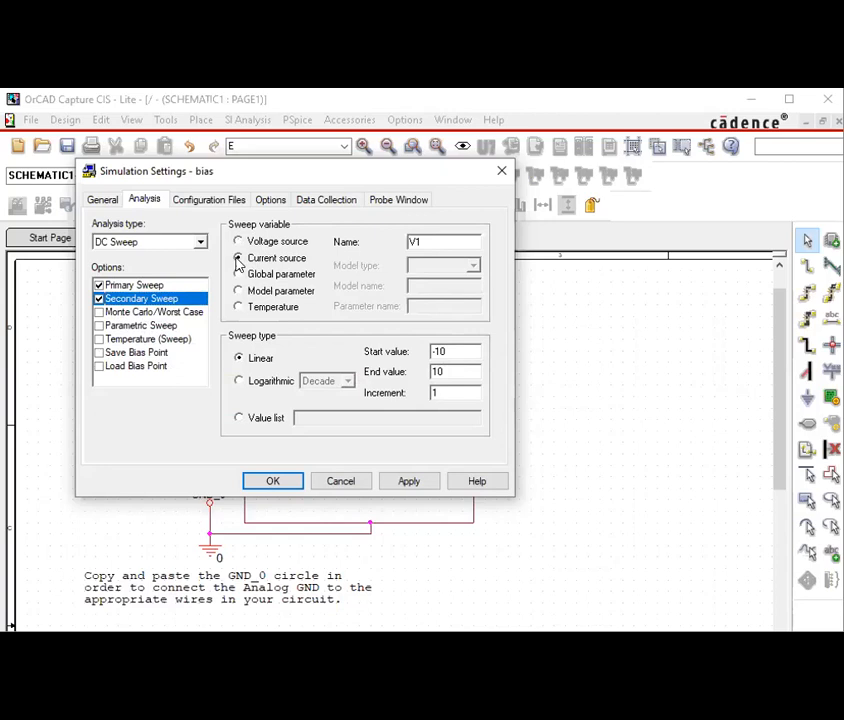
left_click(130, 285)
left_click(137, 299)
left_click(136, 285)
left_click(139, 300)
Step: Try current source, global parameter and model parameter as the secondary sweep's variable
left_click(239, 258)
left_click(239, 275)
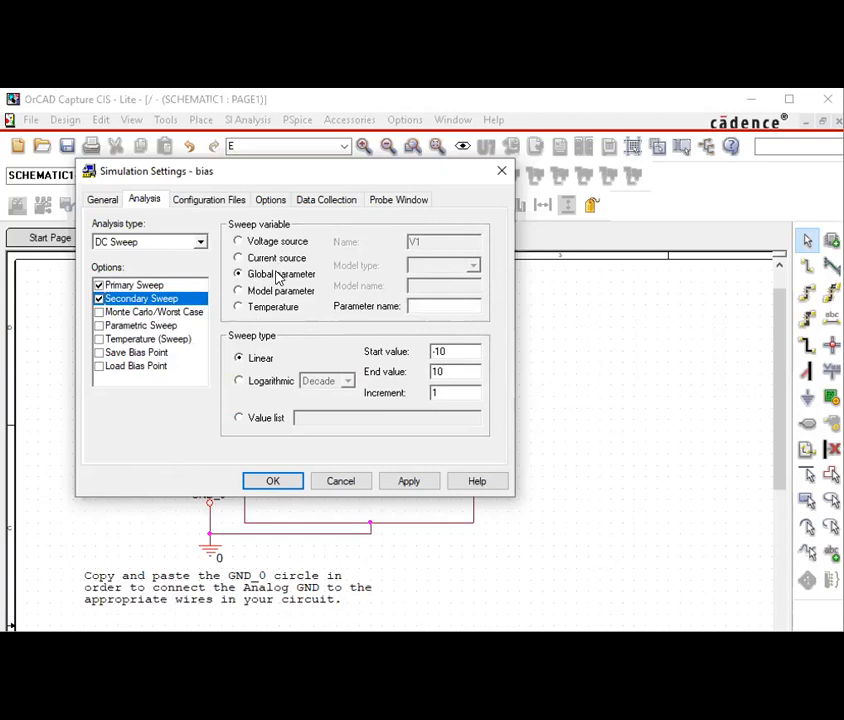
left_click(240, 291)
left_click(239, 274)
left_click(240, 291)
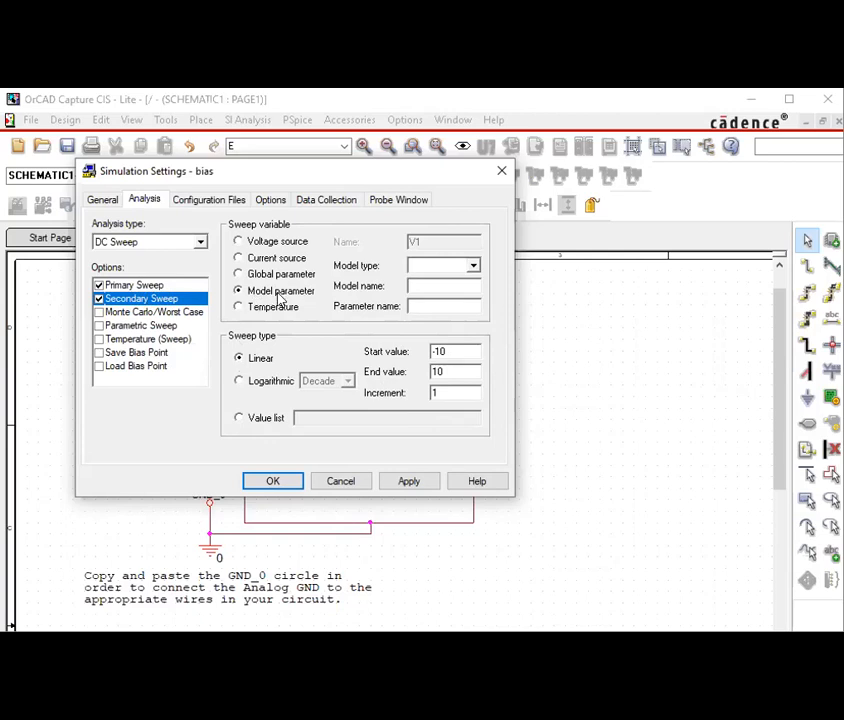
Step: Review the available model types for the secondary sweep's model parameter and choose VSWITCH
left_click(474, 268)
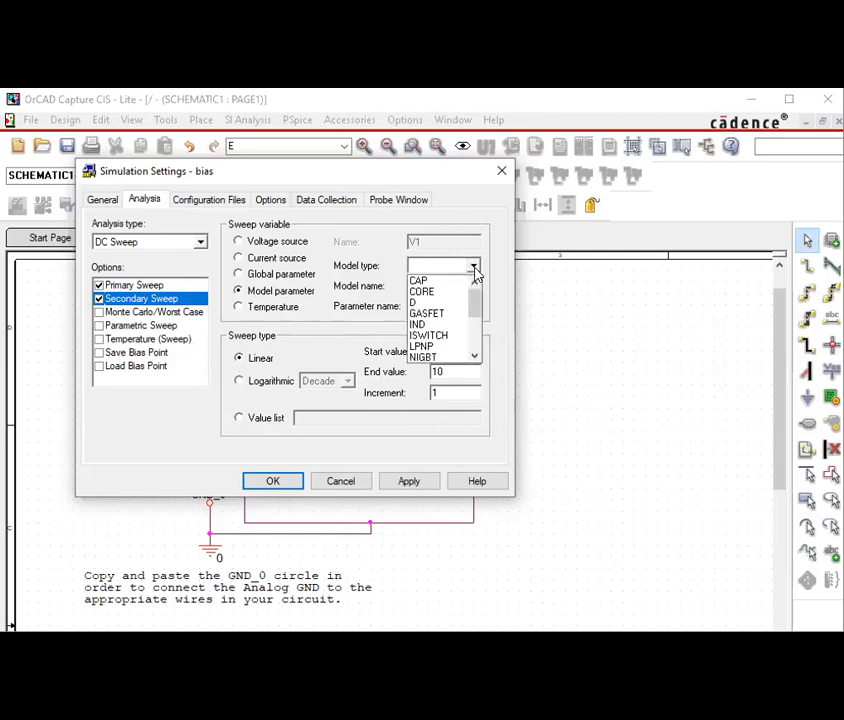
mouse_move(474, 318)
left_mouse_down()
mouse_move(476, 357)
mouse_move(480, 303)
left_mouse_up()
left_click_drag(480, 298, 480, 371)
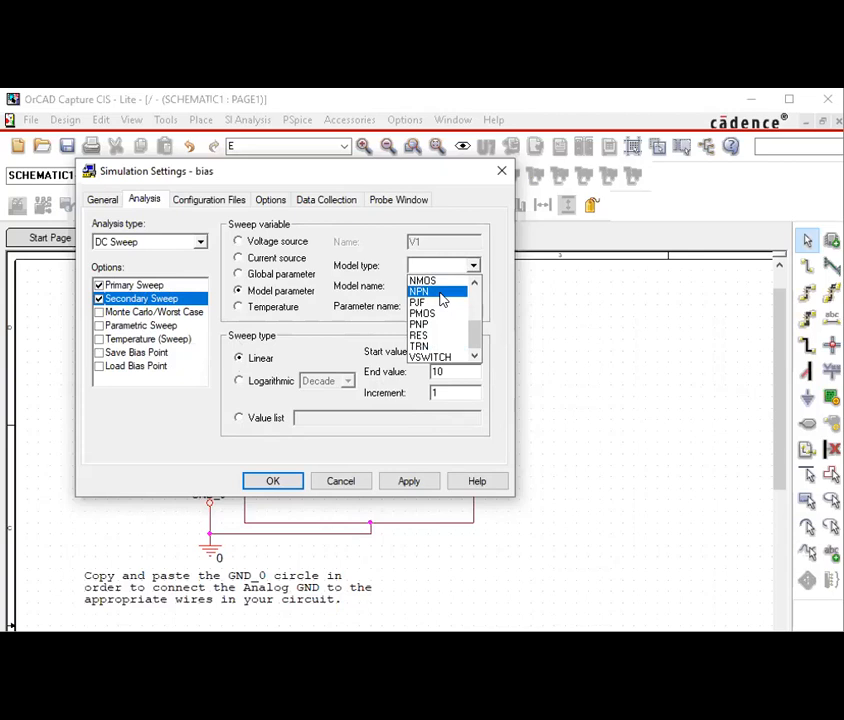
left_click(464, 357)
left_click(473, 266)
left_click_drag(473, 343, 473, 371)
left_click(558, 311)
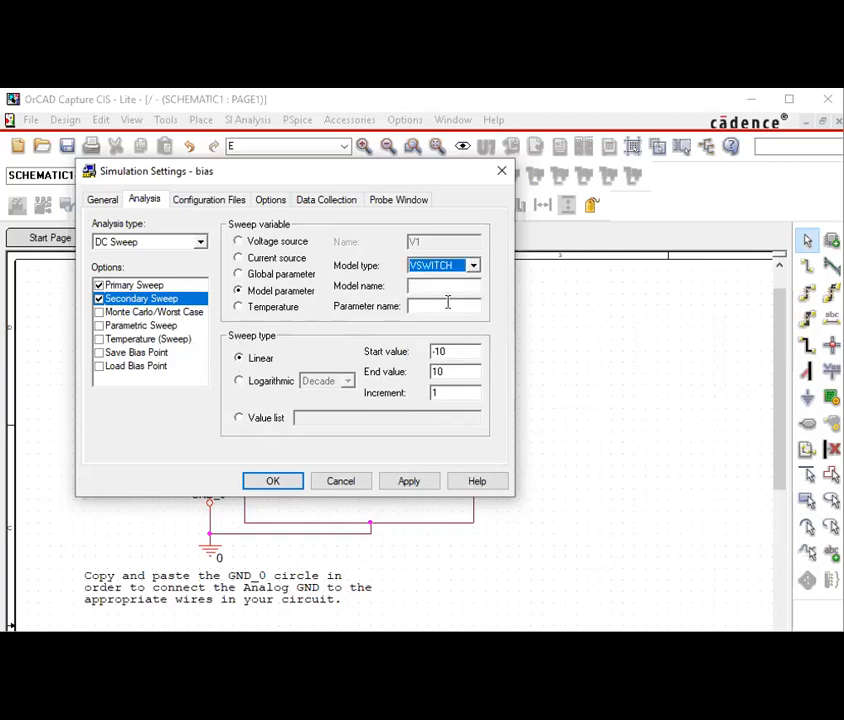
Step: Choose temperature as the secondary sweep's variable and disable the secondary sweep, keeping DC Sweep as the analysis type
left_click(238, 307)
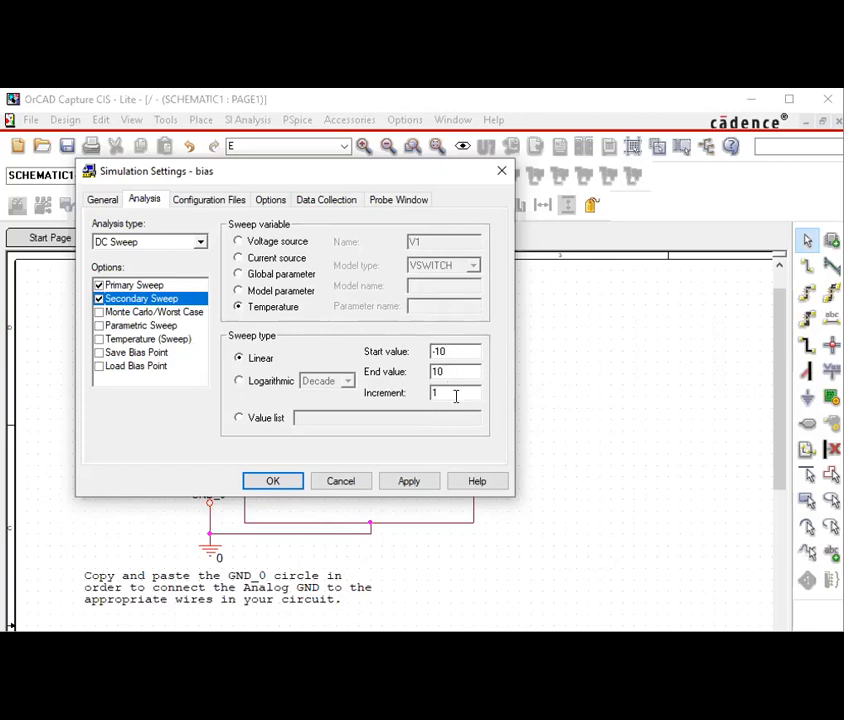
left_click(436, 351)
left_click(200, 242)
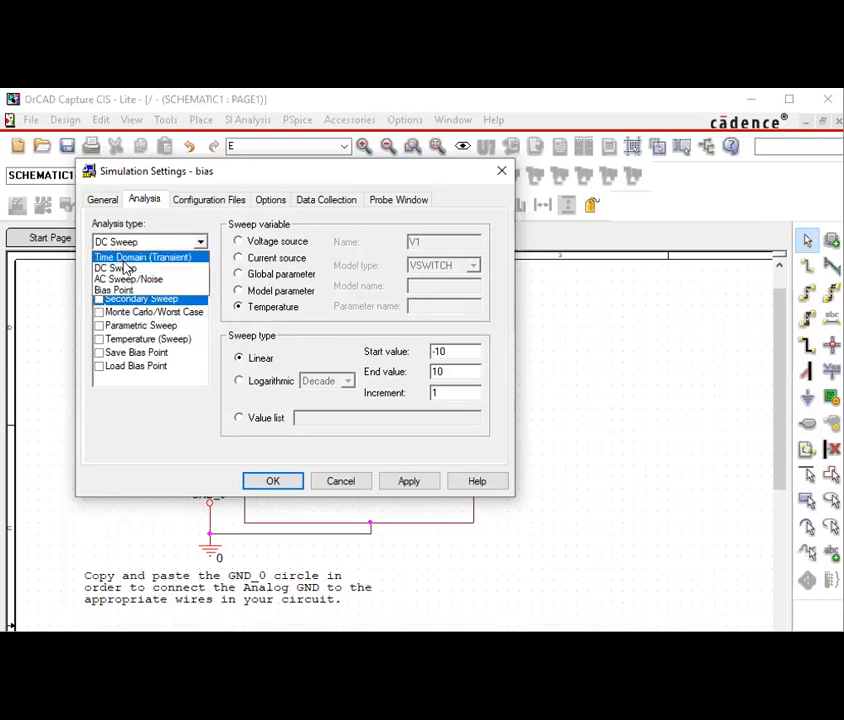
left_click(220, 247)
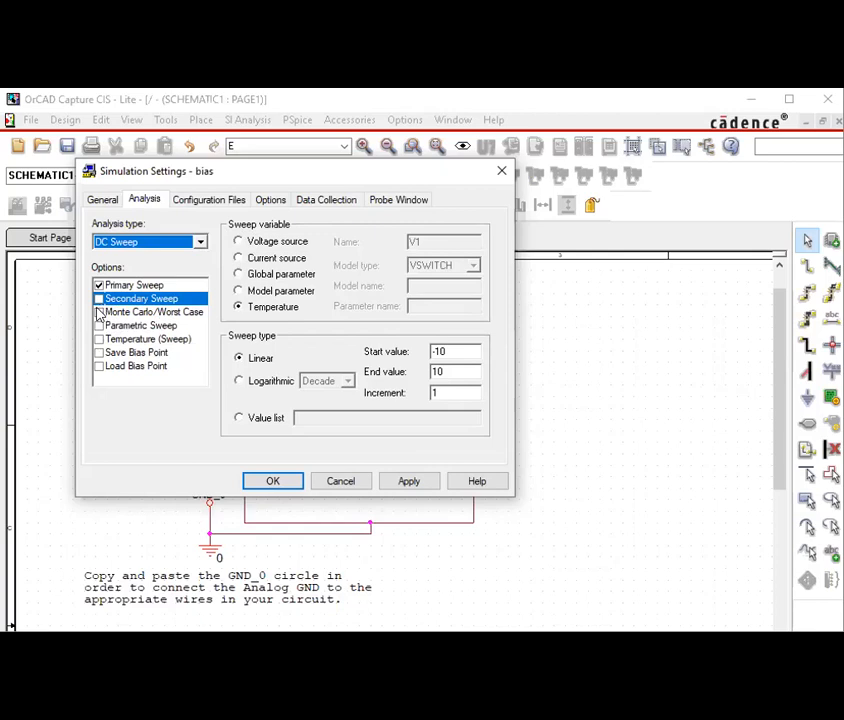
Step: Review the DC sweep's Monte Carlo/Worst Case, Parametric Sweep, Temperature, Save Bias Point and Load Bias Point options, ending on Primary Sweep
left_click(100, 313)
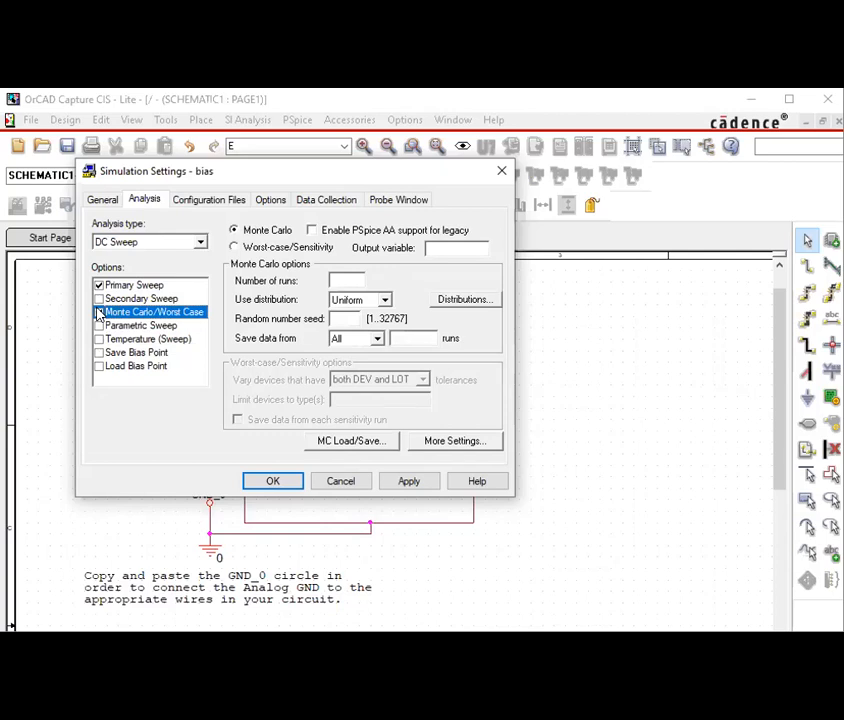
left_click(99, 313)
left_click(118, 327)
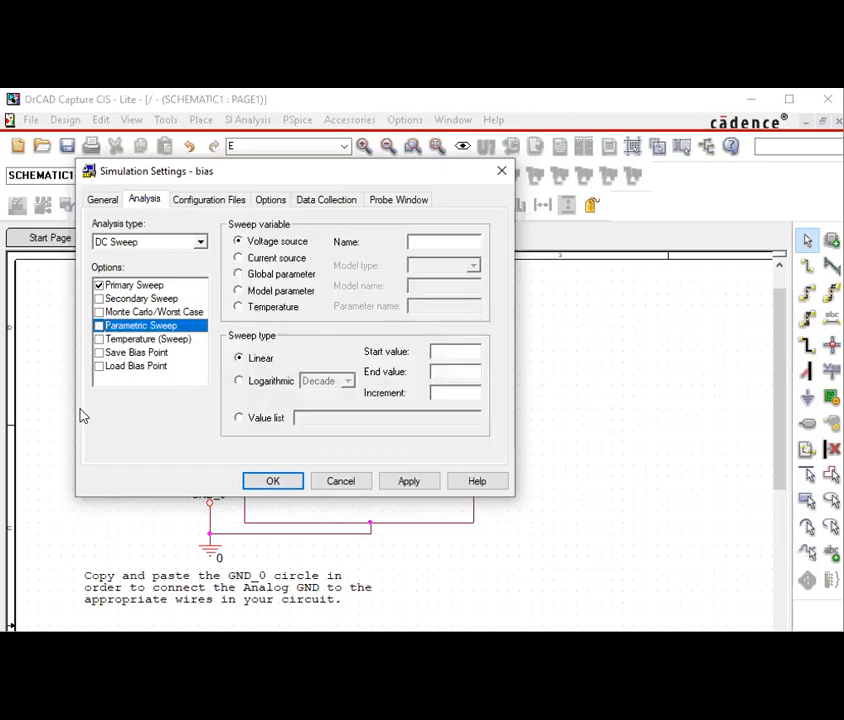
left_click(117, 340)
left_click(119, 352)
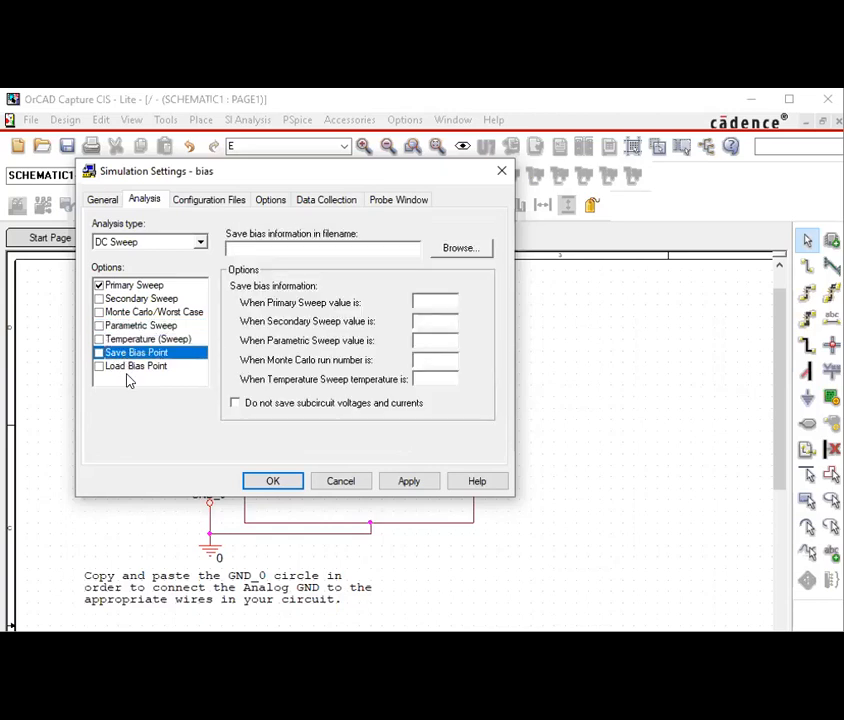
left_click(128, 368)
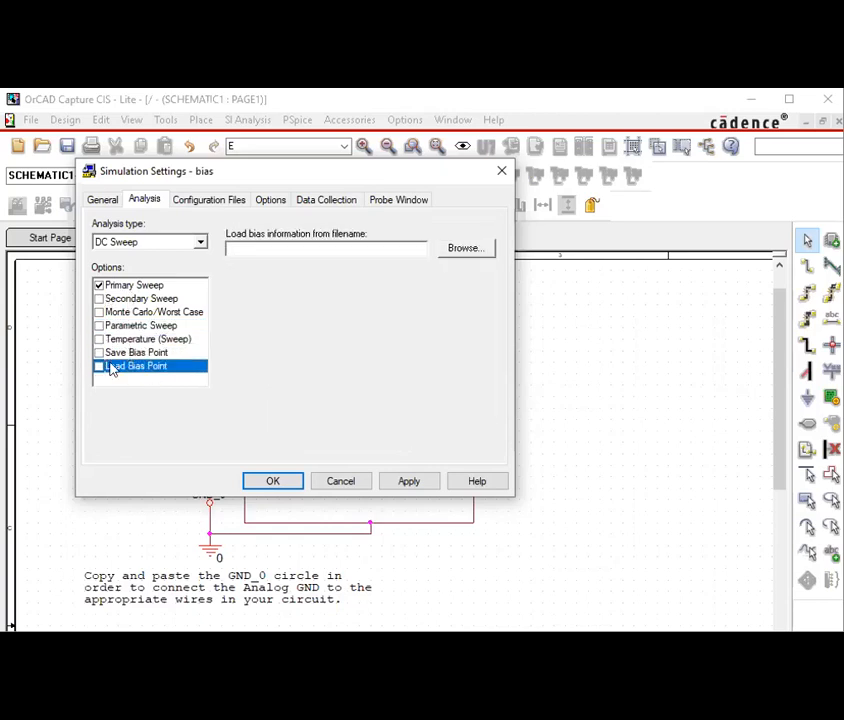
left_click(155, 285)
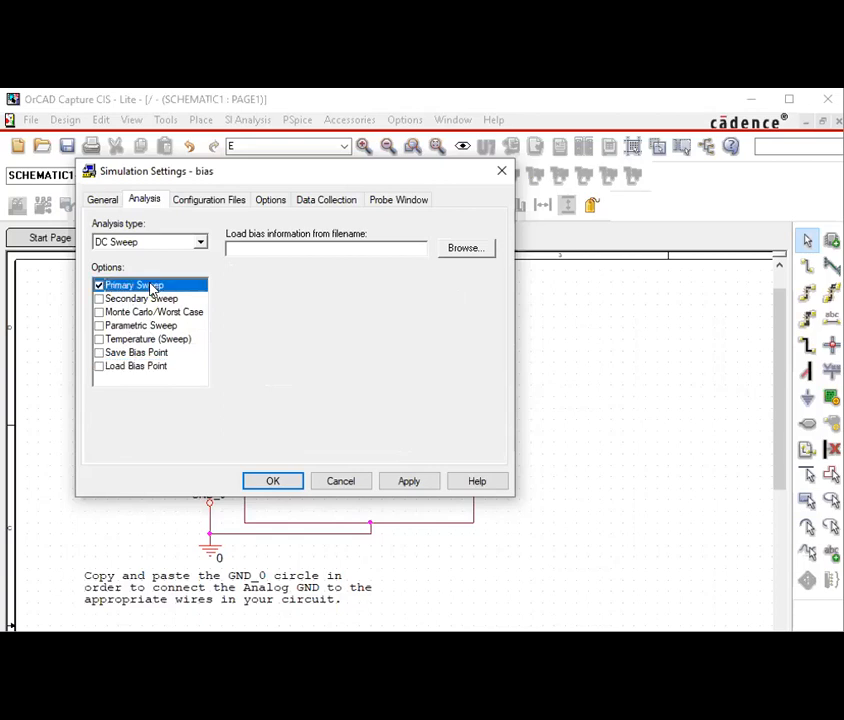
Step: Switch the analysis type to Bias Point and try its temperature sweep option with the simulation repeated for each temperature
left_click(200, 242)
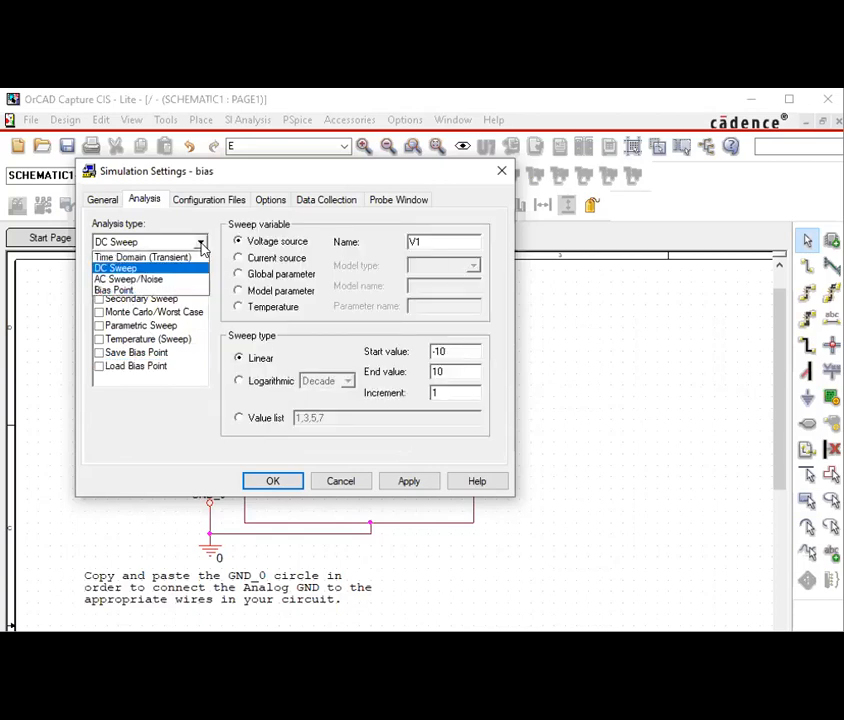
left_click(112, 290)
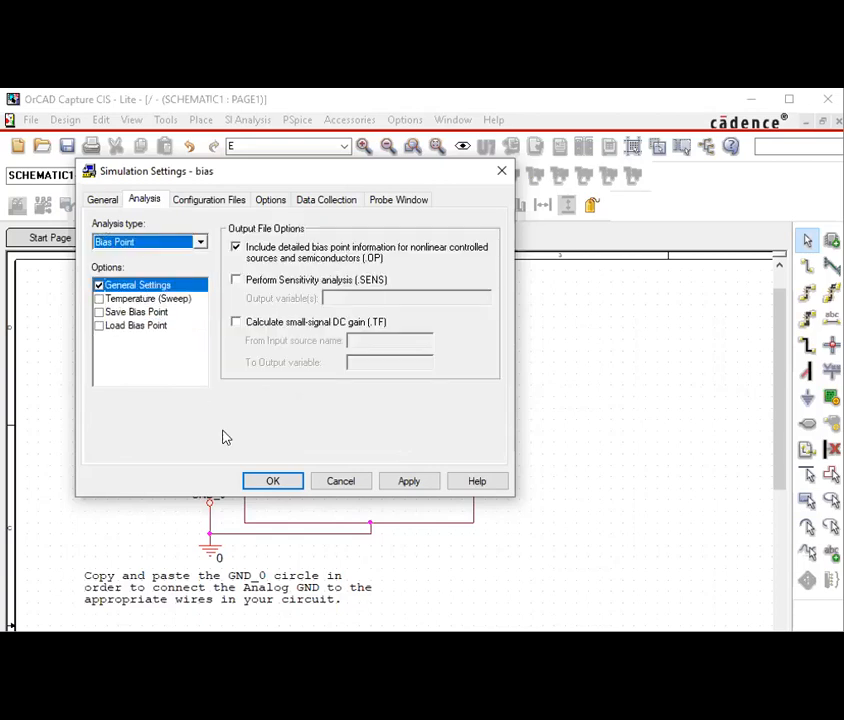
left_click(198, 244)
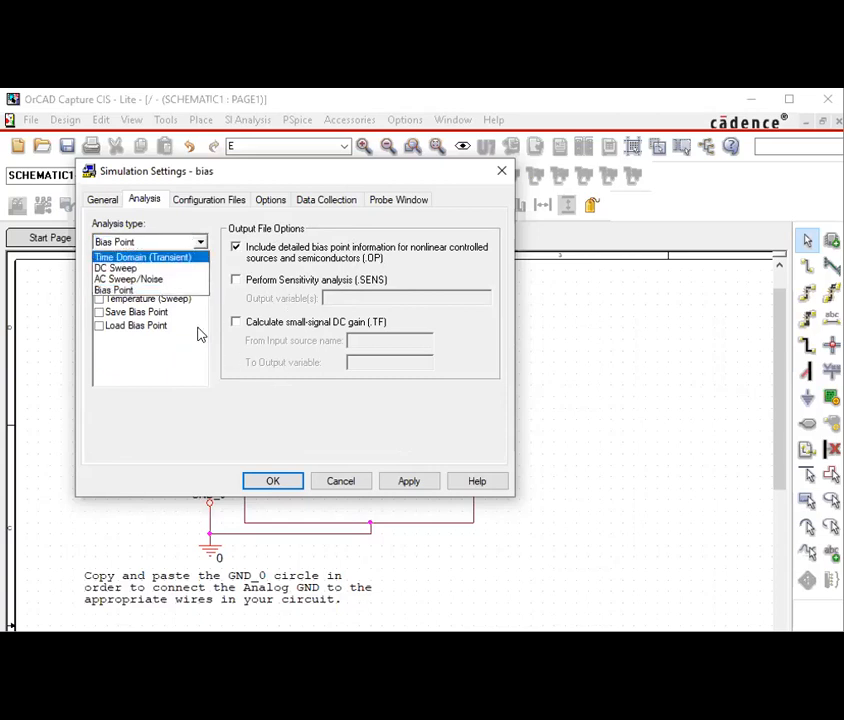
left_click(232, 239)
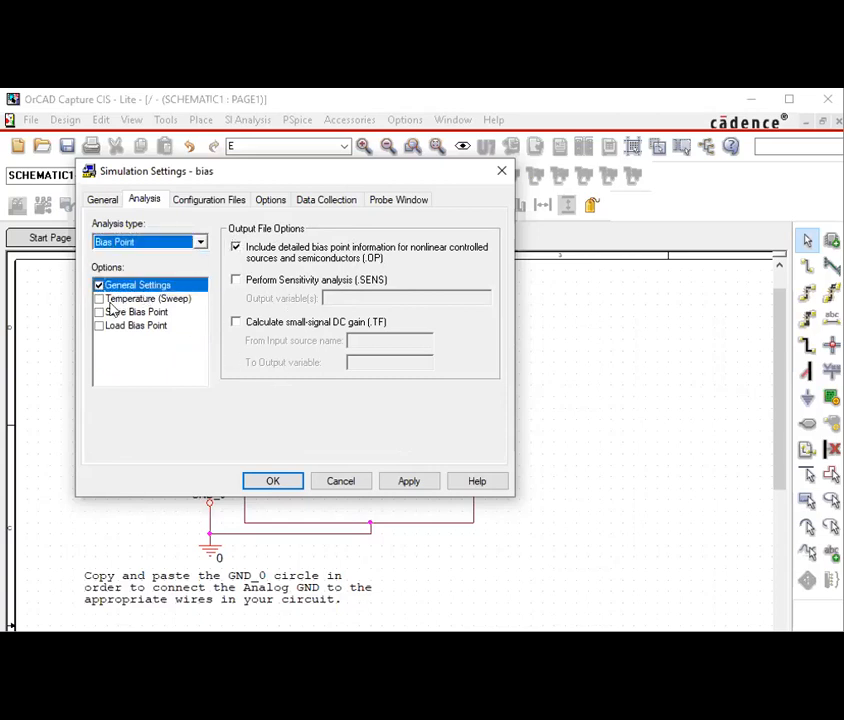
left_click(98, 299)
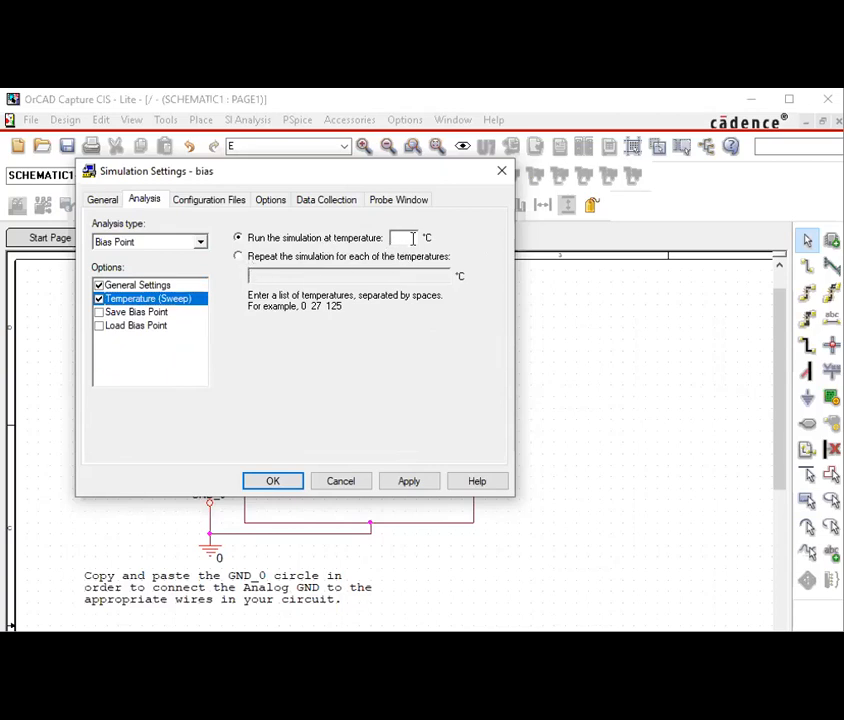
left_click(250, 257)
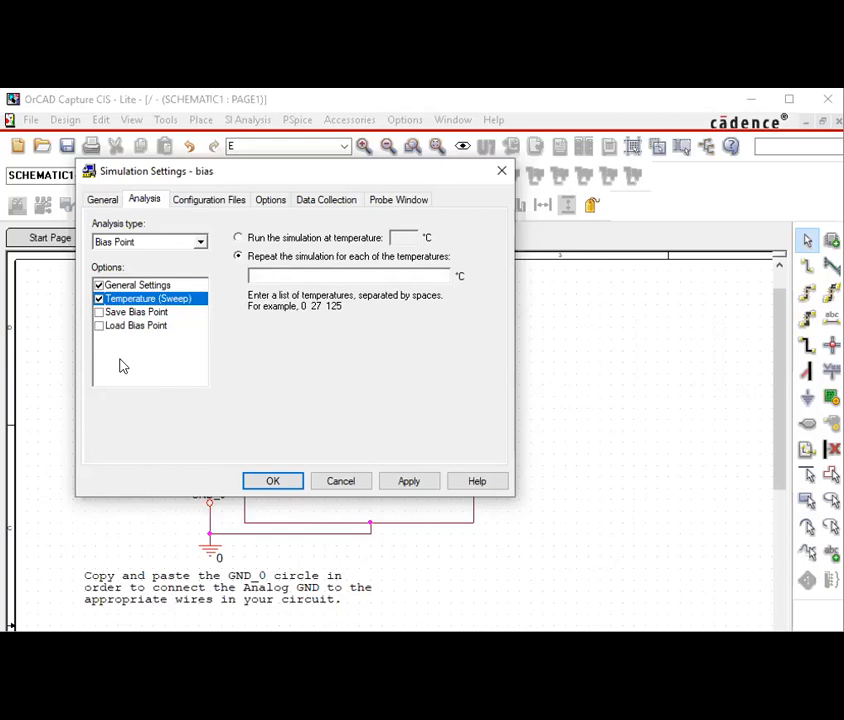
left_click(99, 298)
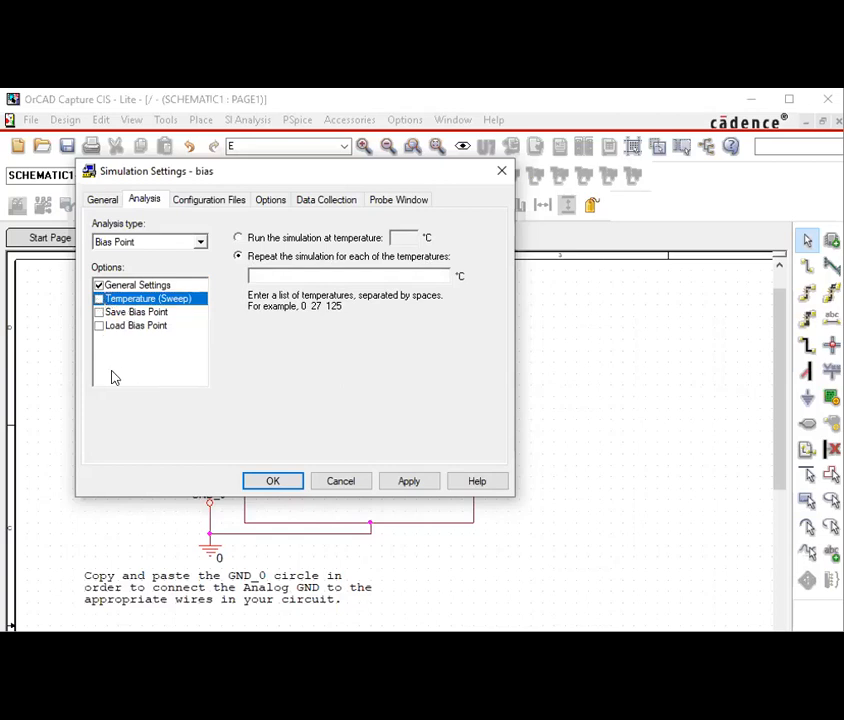
Step: Try the bias point analysis's Save Bias Point and Load Bias Point options and return to its general settings
left_click(99, 312)
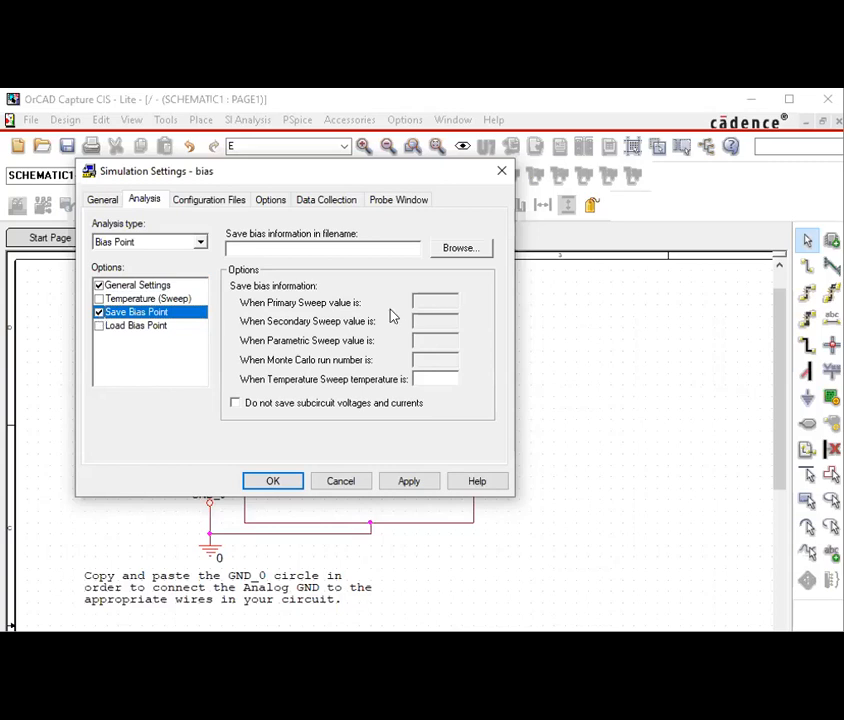
left_click(99, 327)
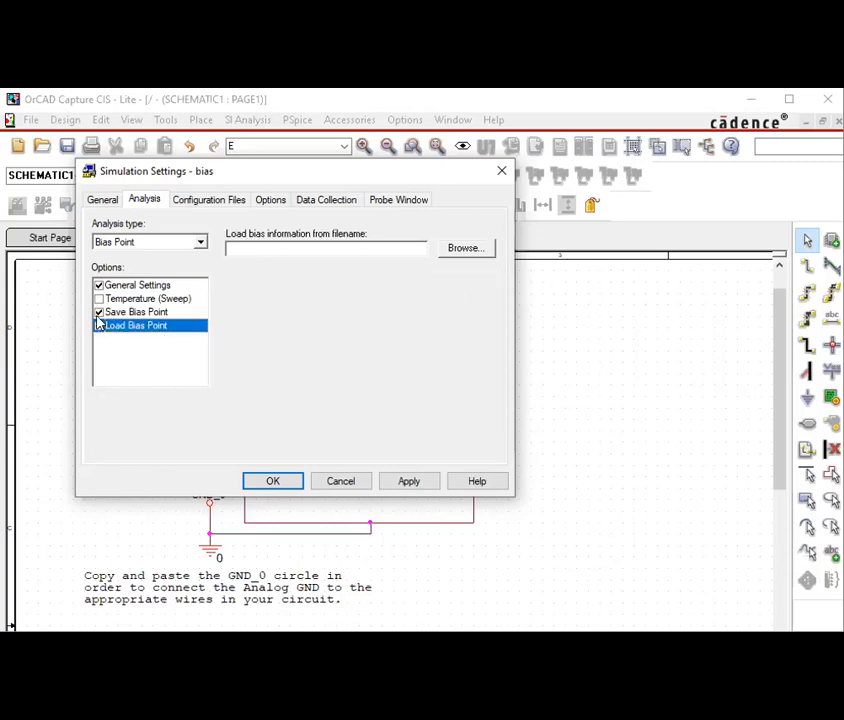
left_click(99, 312)
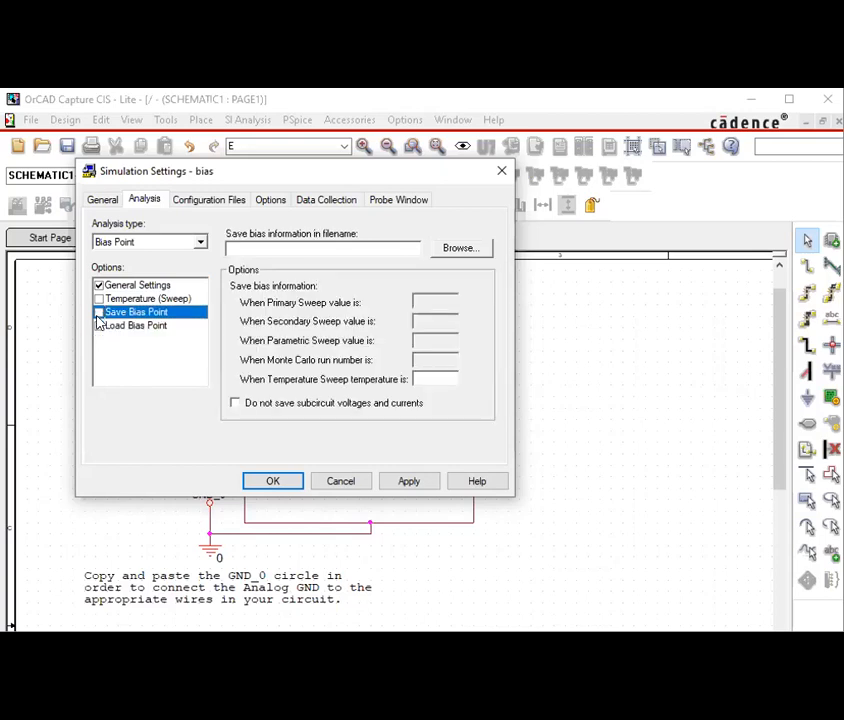
left_click(99, 326)
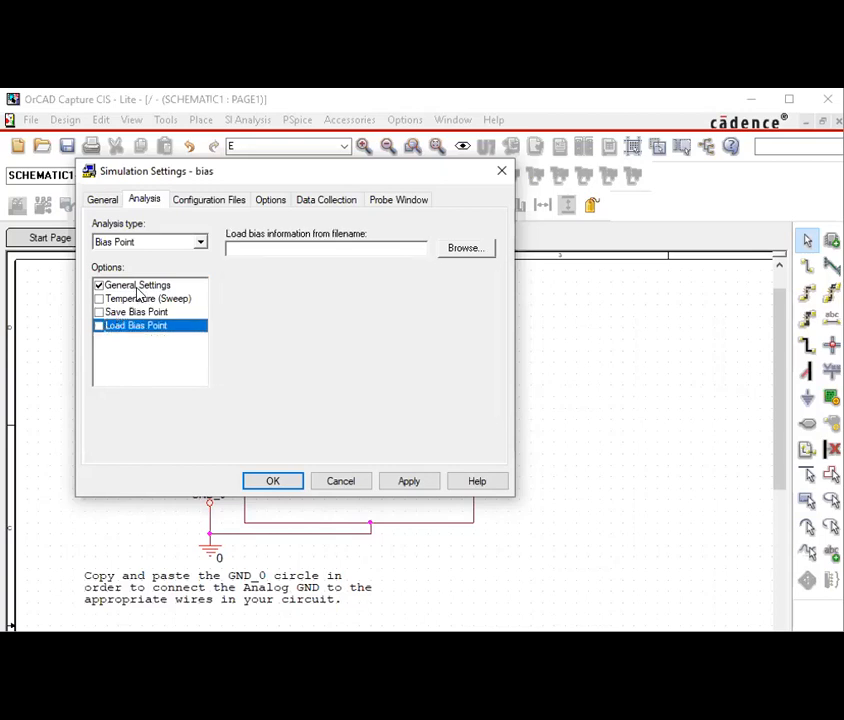
left_click(137, 286)
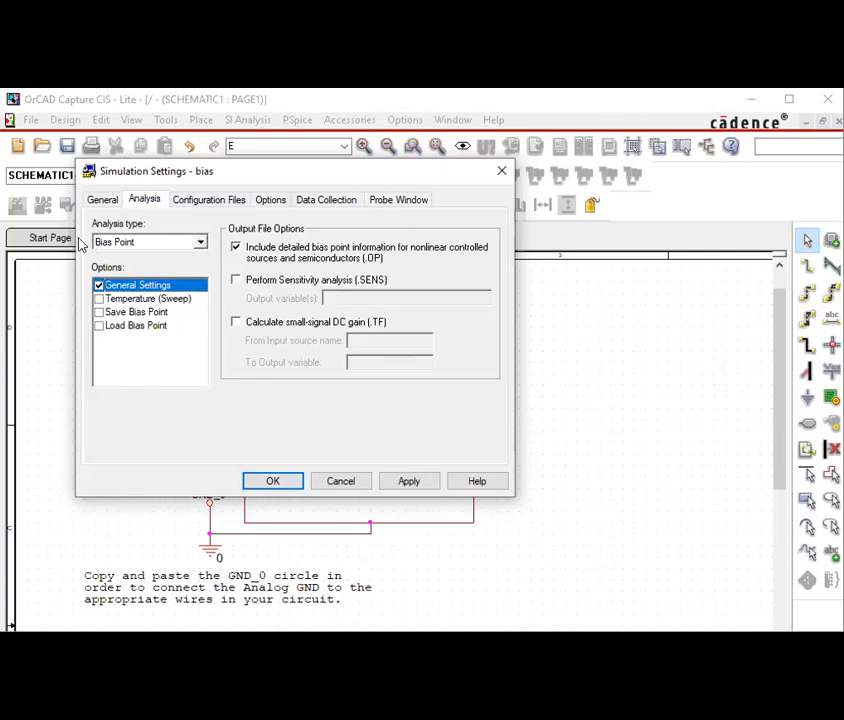
Step: Set the analysis type back to DC Sweep and recheck the primary sweep settings
left_click(200, 242)
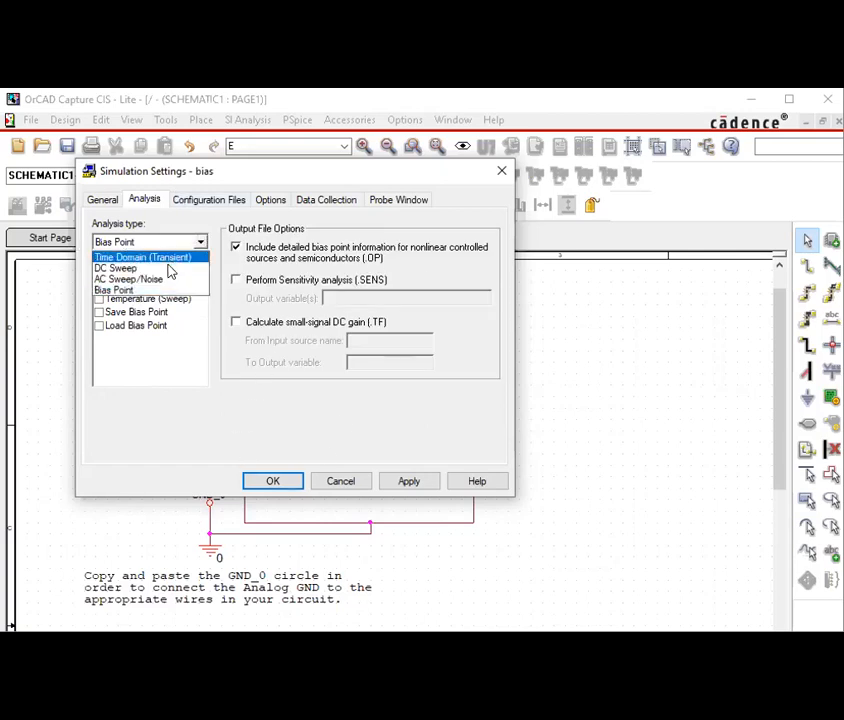
left_click(118, 268)
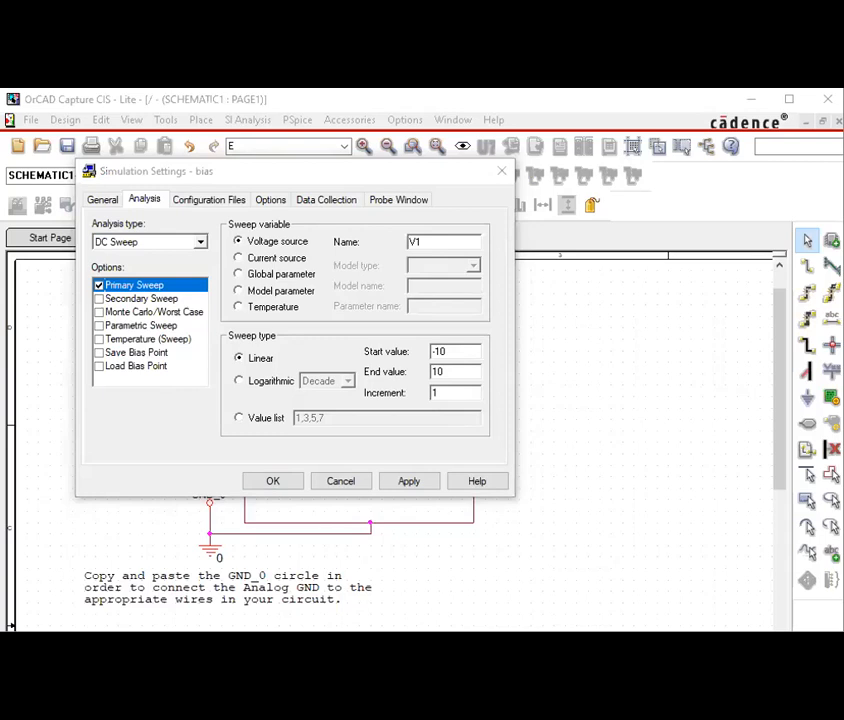
left_click(362, 177)
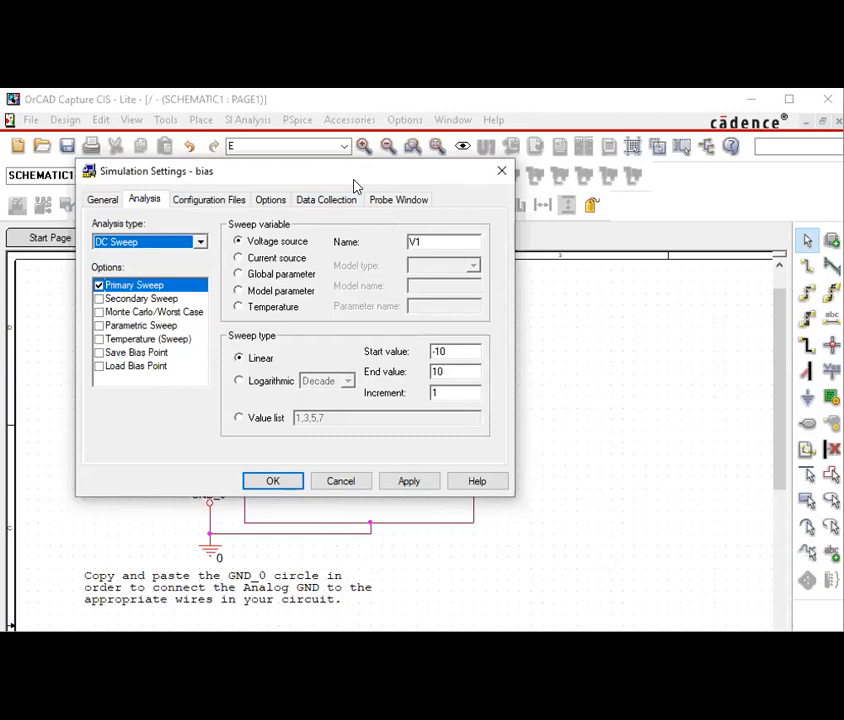
key("Return")
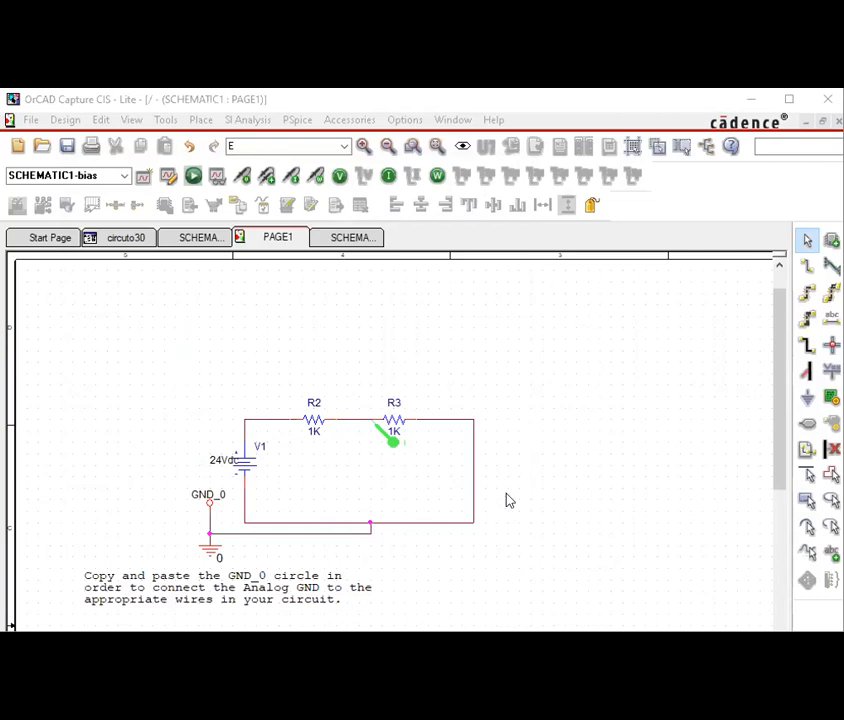
left_click(315, 425)
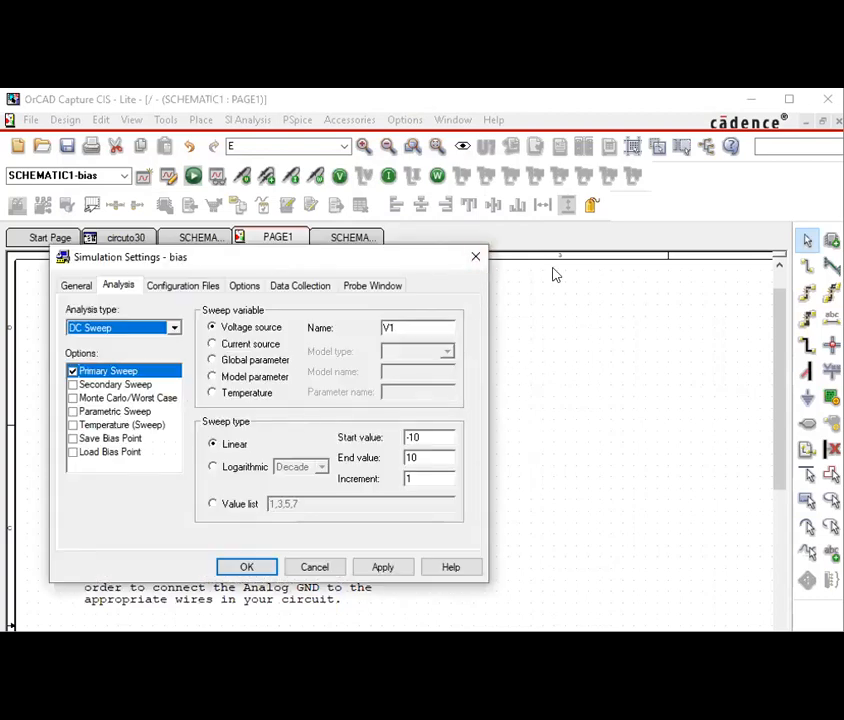
left_click(476, 259)
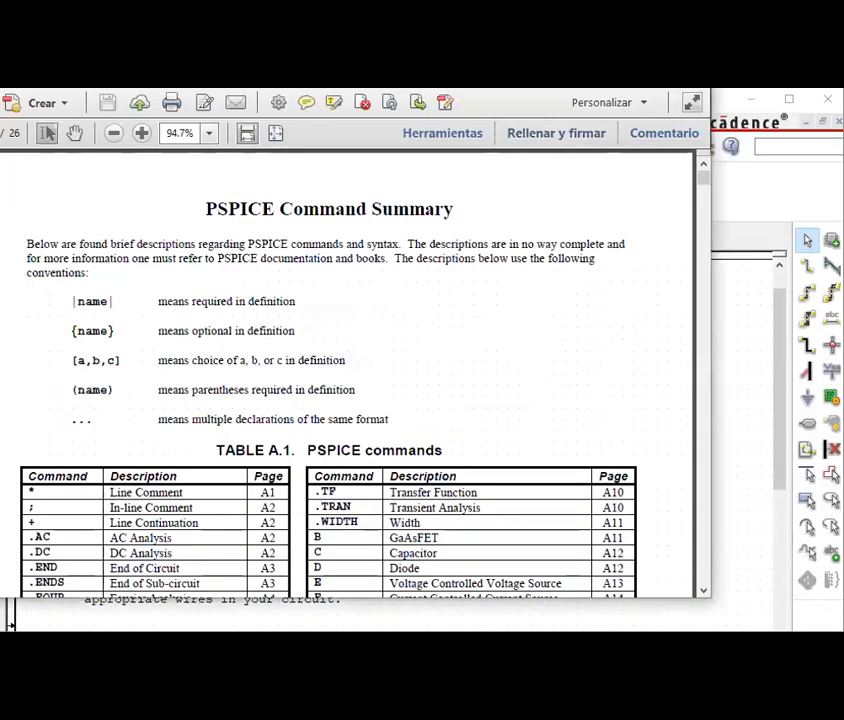
Step: Look up bias point analysis (.OP) in the PSPICE Command Summary PDF and highlight its table entry
scroll(335, 375, "down", 5)
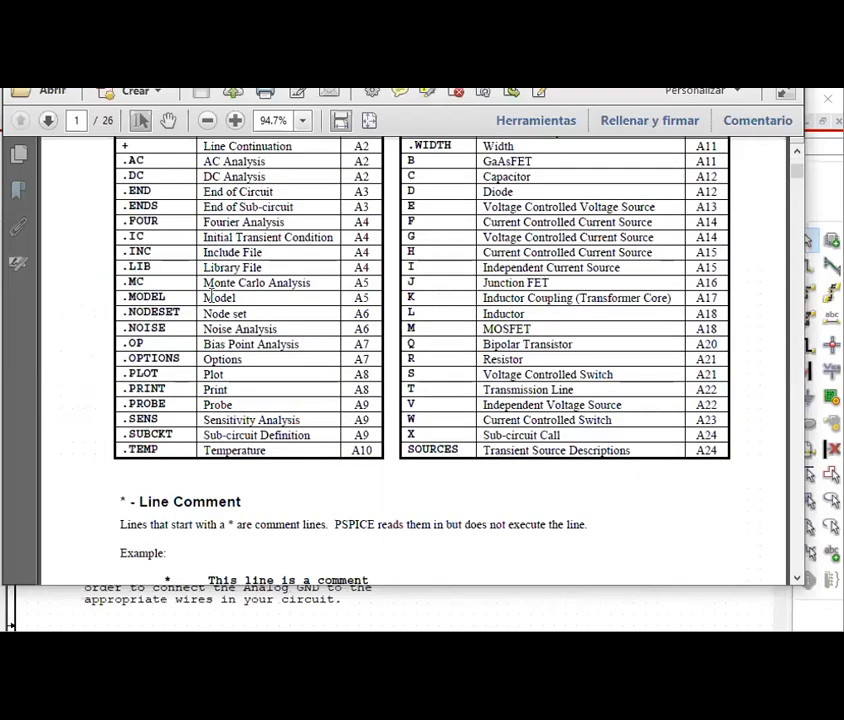
scroll(200, 340, "up", 3)
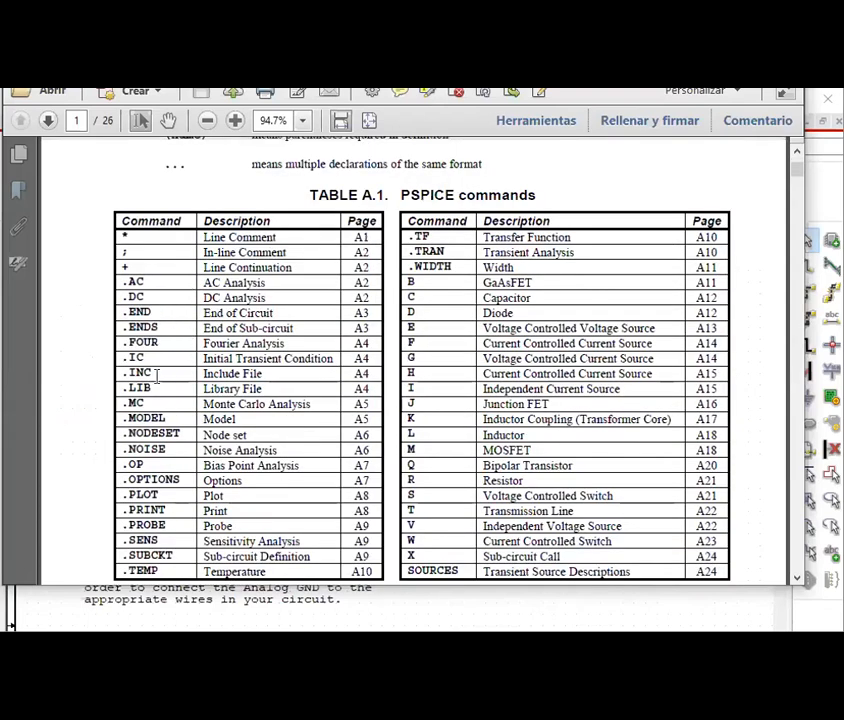
left_click_drag(123, 465, 301, 463)
Step: Highlight the .TRAN Transient Analysis entry in the PSPICE commands table
scroll(345, 490, "down", 3)
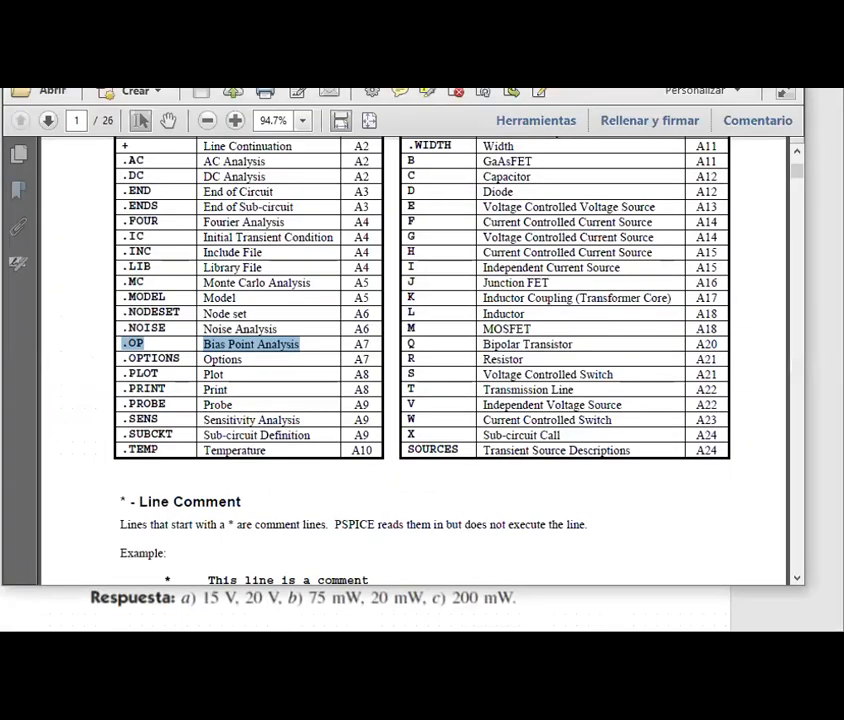
left_click(796, 152)
left_click(796, 152)
left_click(796, 152)
left_click(796, 152)
left_click(796, 152)
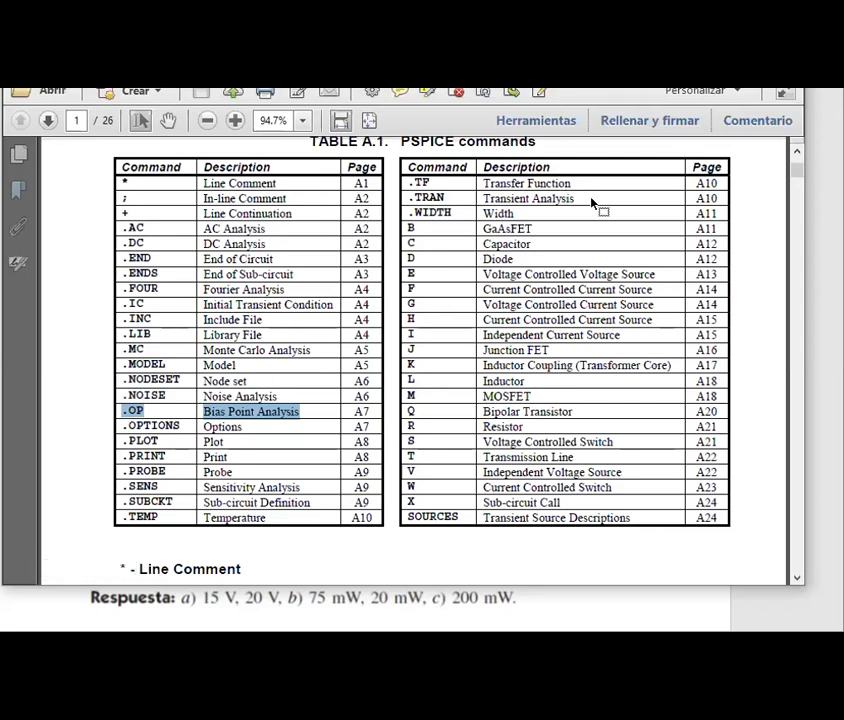
left_click_drag(589, 198, 404, 192)
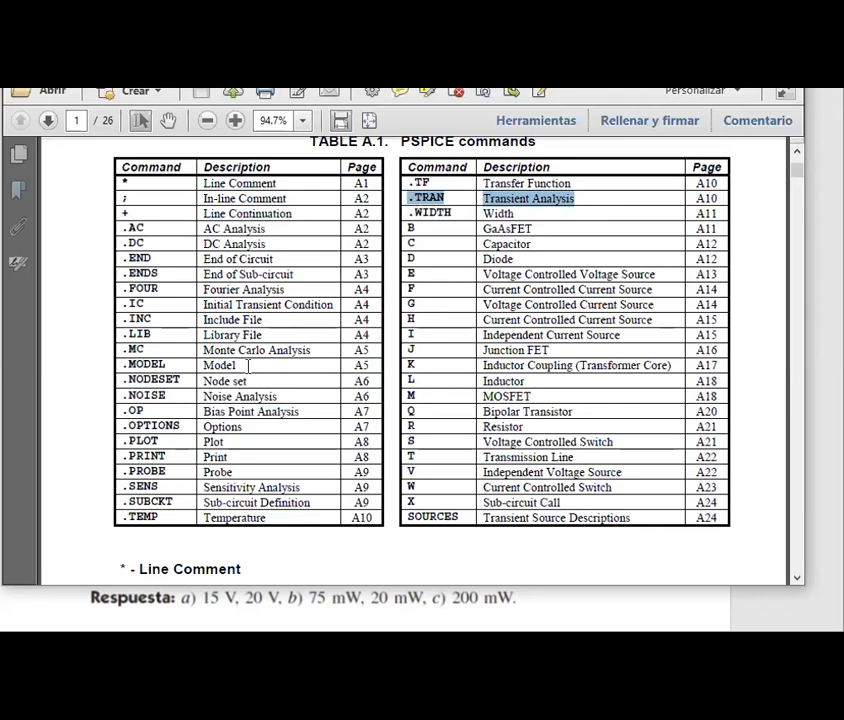
Step: Highlight in turn the .MC Monte Carlo Analysis, .TEMP Temperature and .TF Transfer Function entries in the commands table
left_click_drag(313, 350, 124, 346)
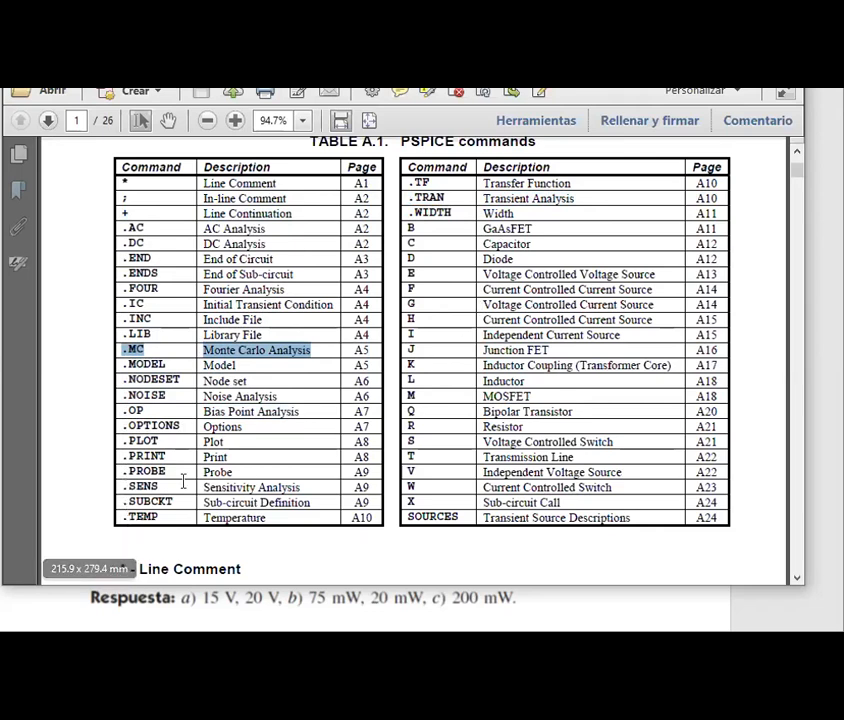
left_click_drag(272, 515, 112, 530)
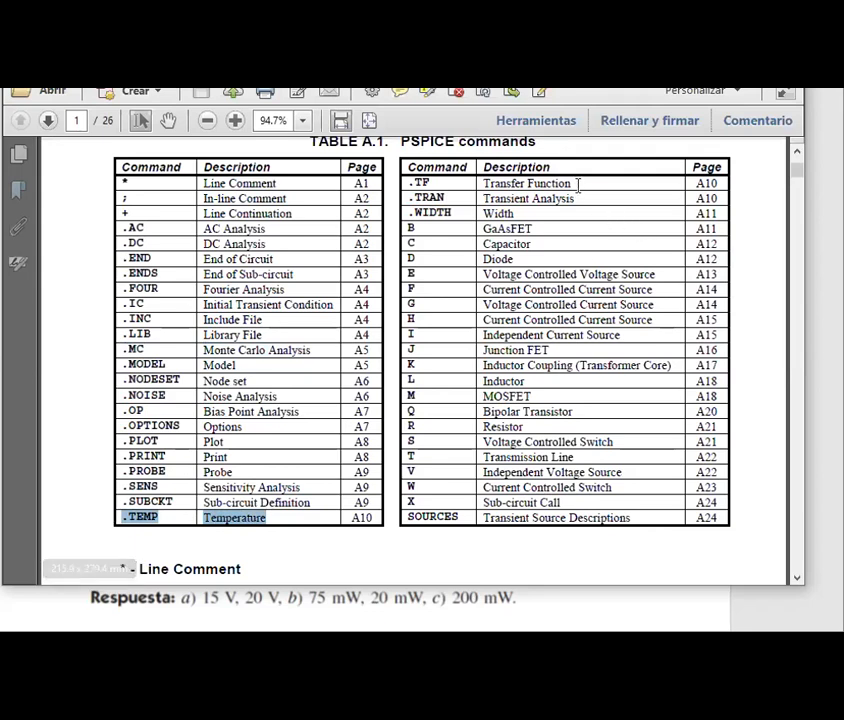
left_click_drag(481, 189, 473, 189)
left_click(466, 182)
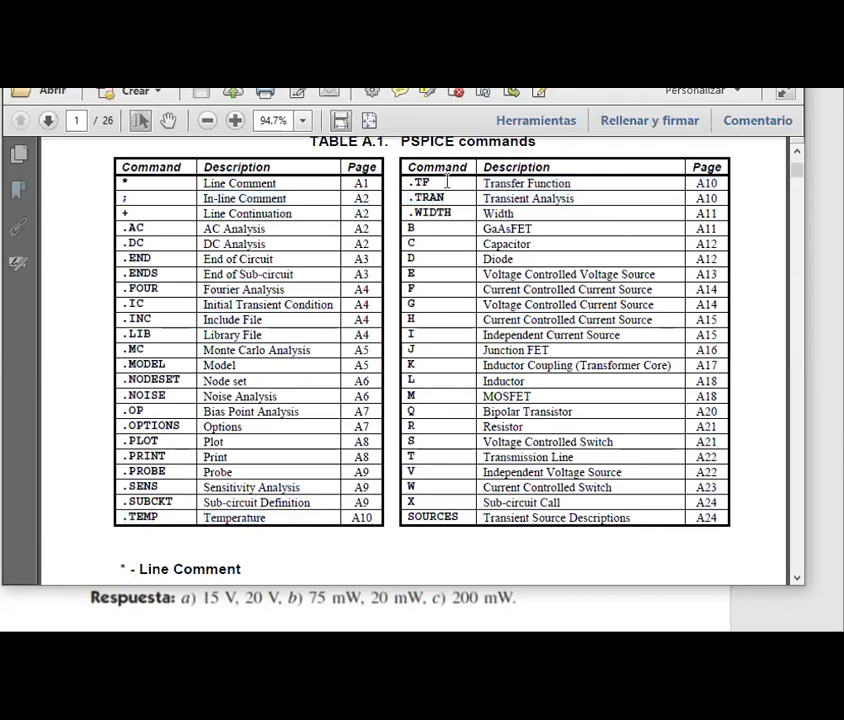
left_click_drag(405, 182, 569, 184)
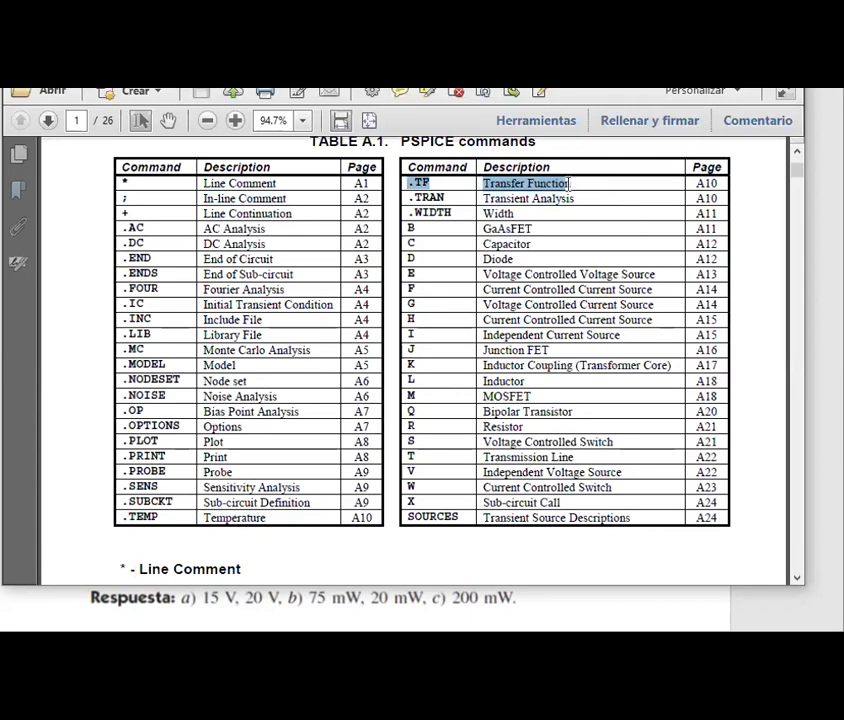
Step: Highlight the .TRAN Transient Analysis and .TF Transfer Function entries in the PSPICE commands table for comparison
left_click(573, 183)
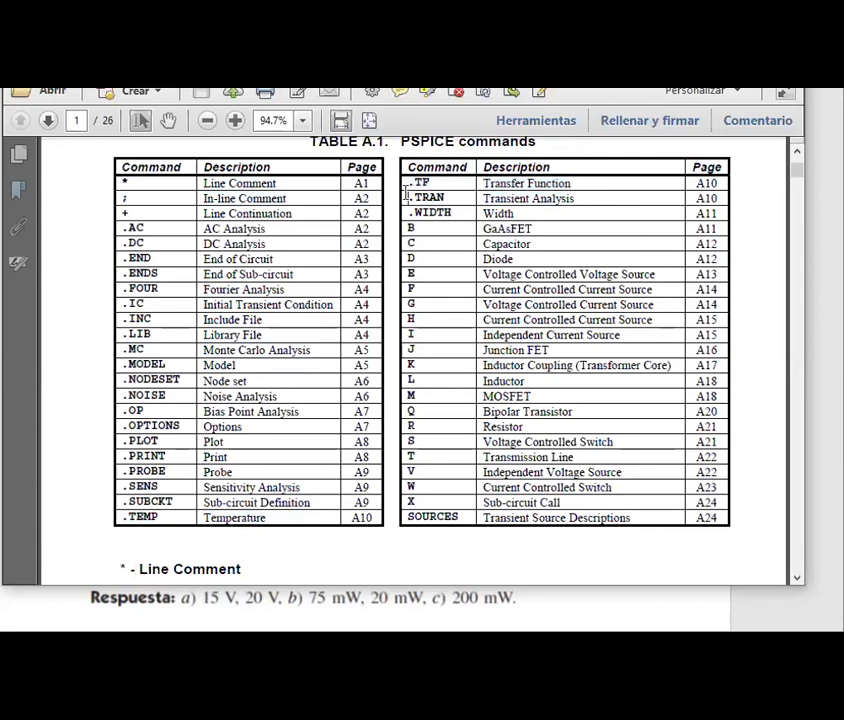
left_click_drag(409, 196, 585, 190)
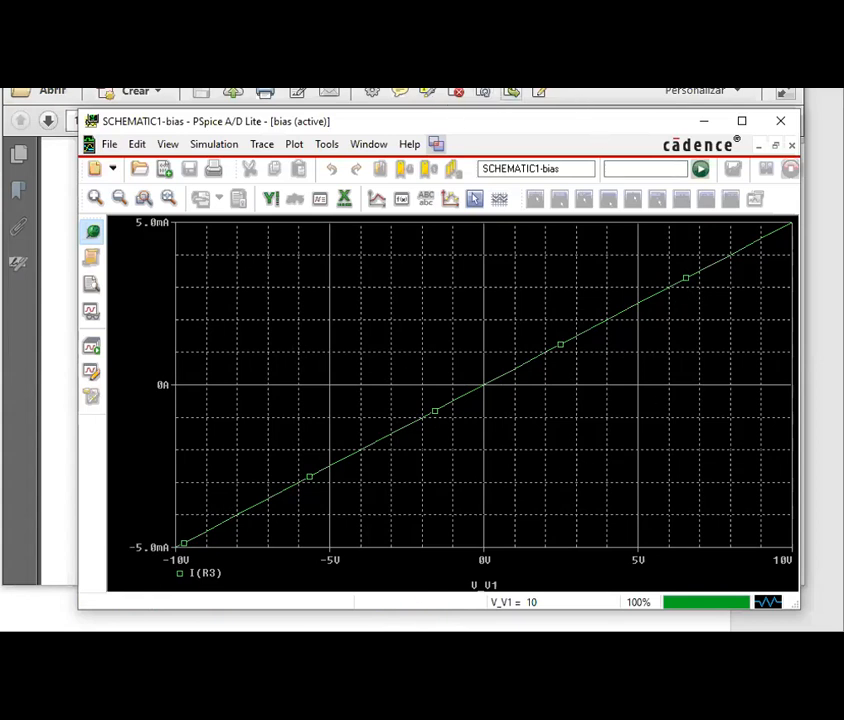
left_click(708, 48)
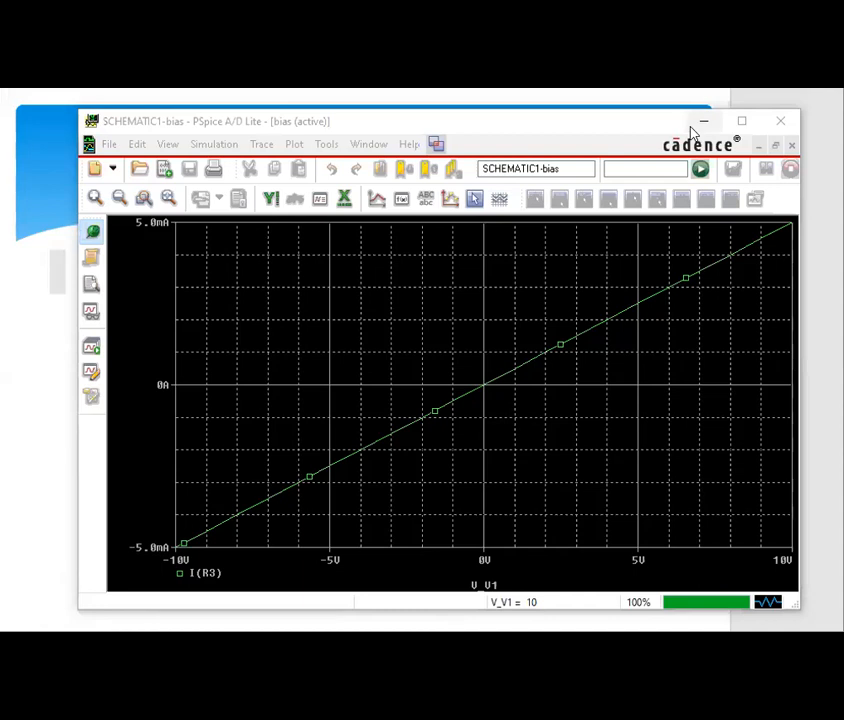
left_click(699, 126)
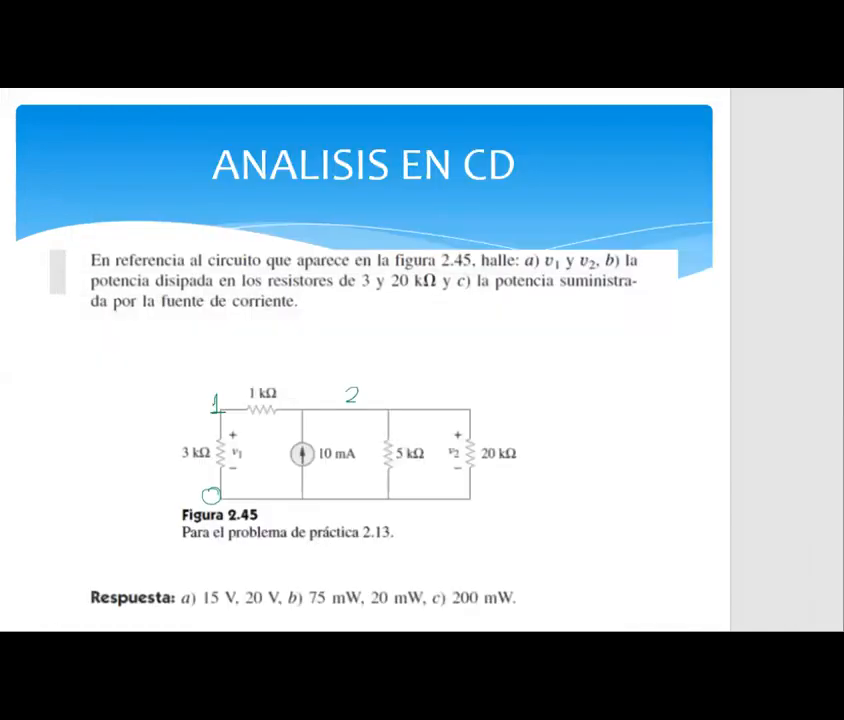
left_click(490, 642)
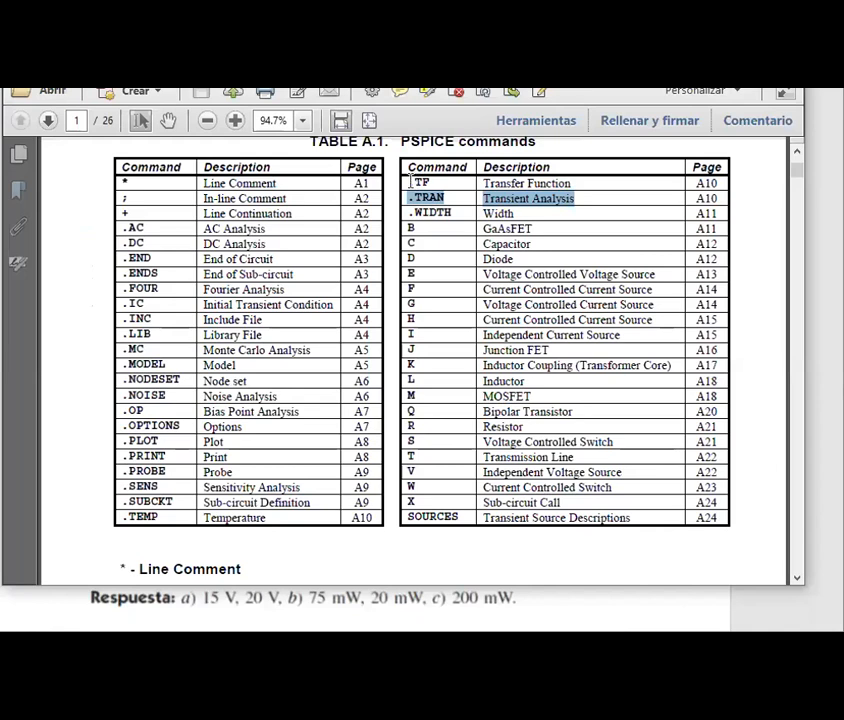
left_click_drag(410, 181, 587, 177)
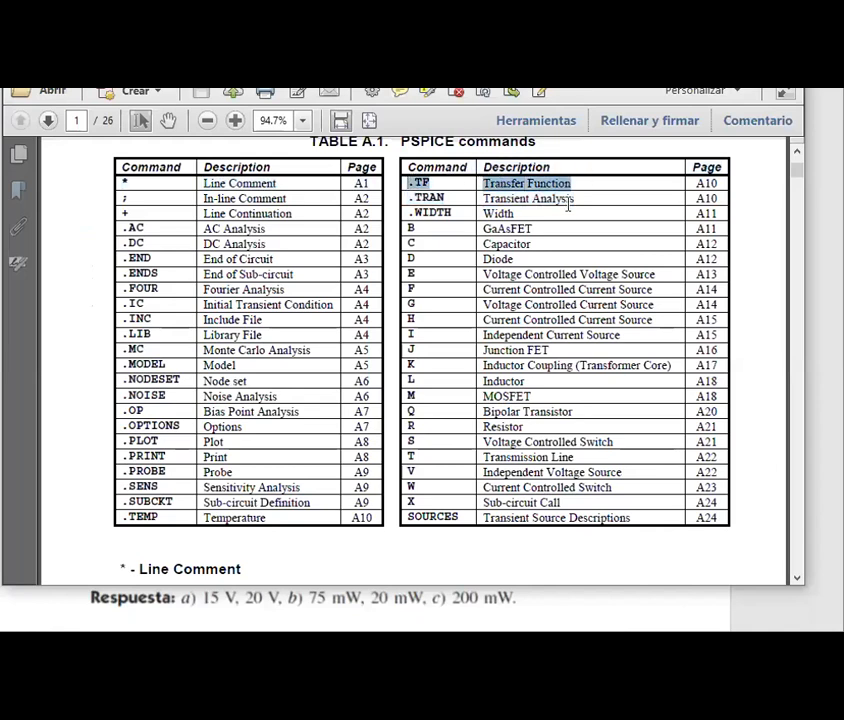
left_click_drag(582, 196, 407, 198)
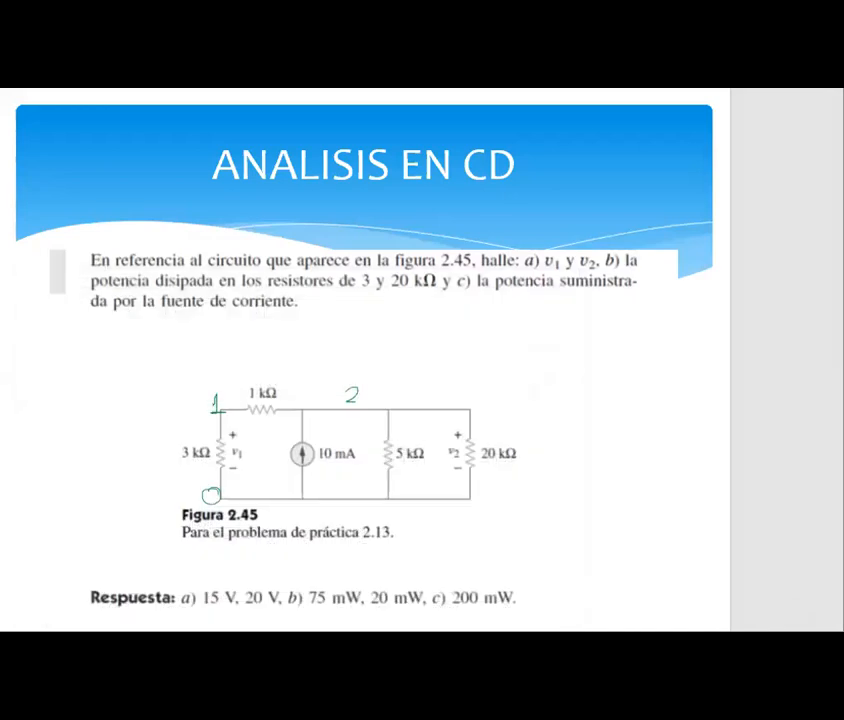
Step: Switch to OrCAD Capture and delete the 24 Vdc source V1 from the two-resistor circuit on PAGE1
left_click(4, 630)
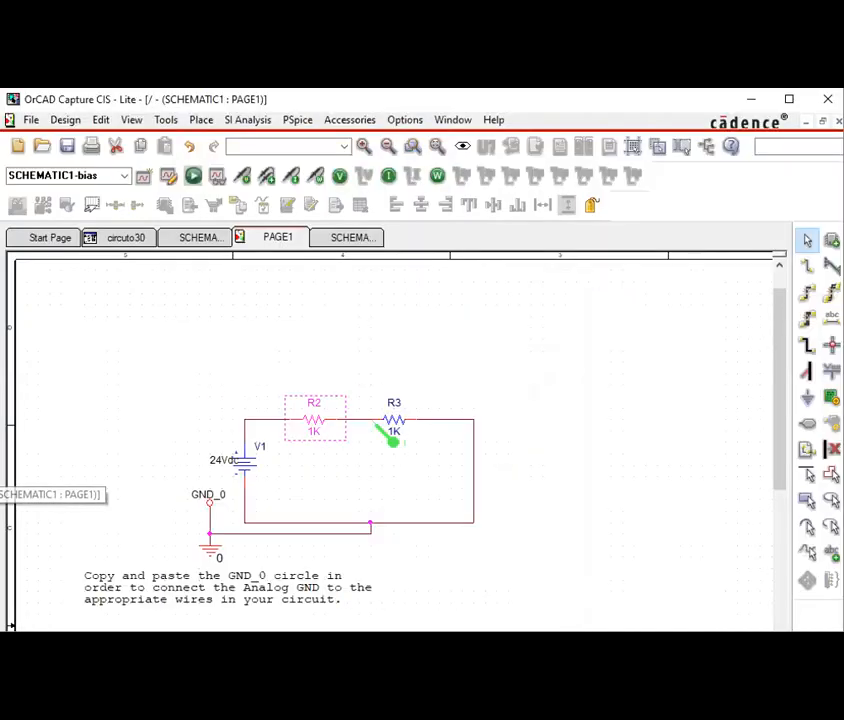
left_click(337, 495)
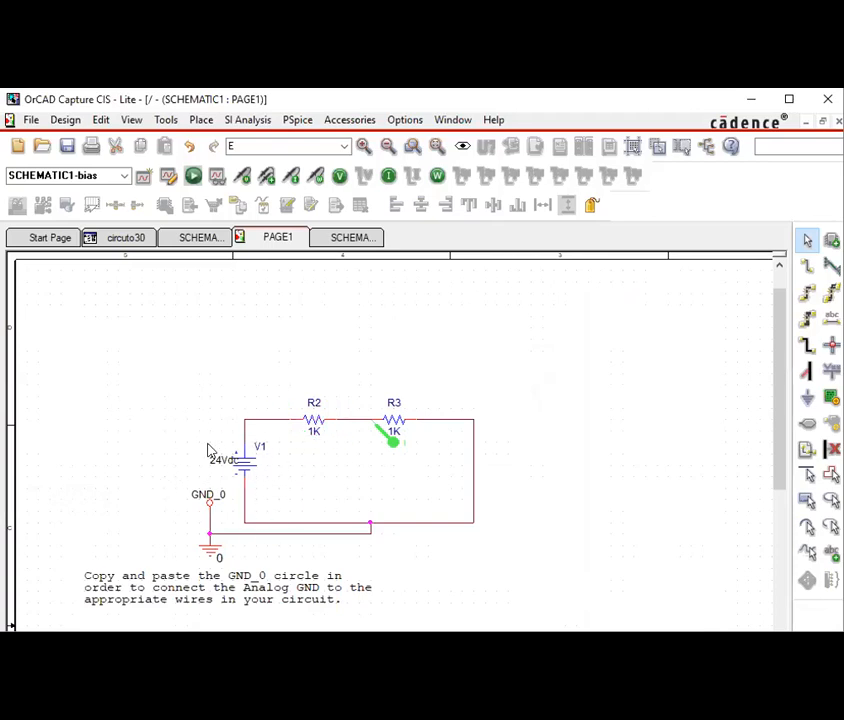
left_click(240, 466)
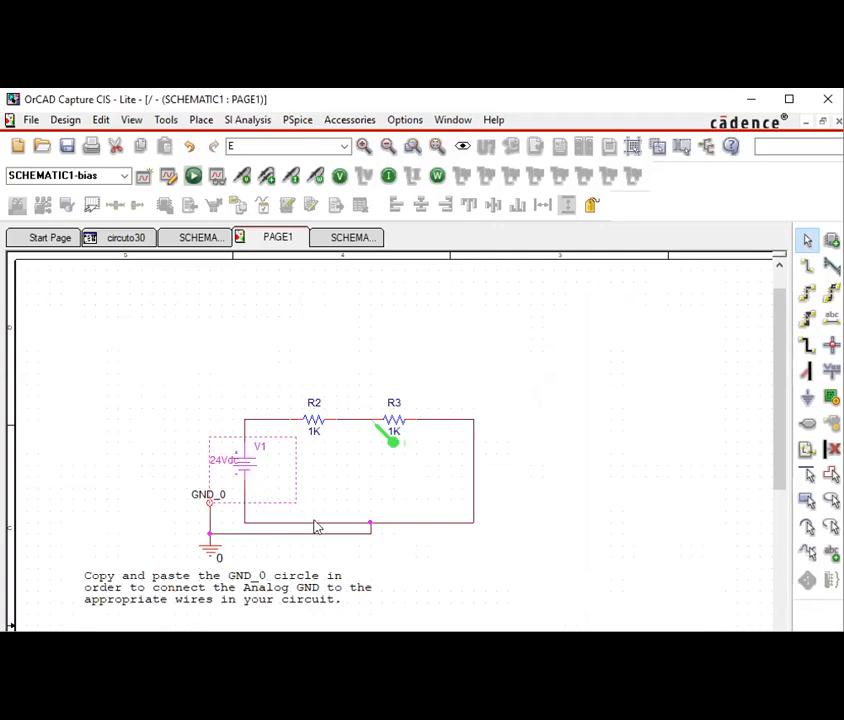
key("Delete")
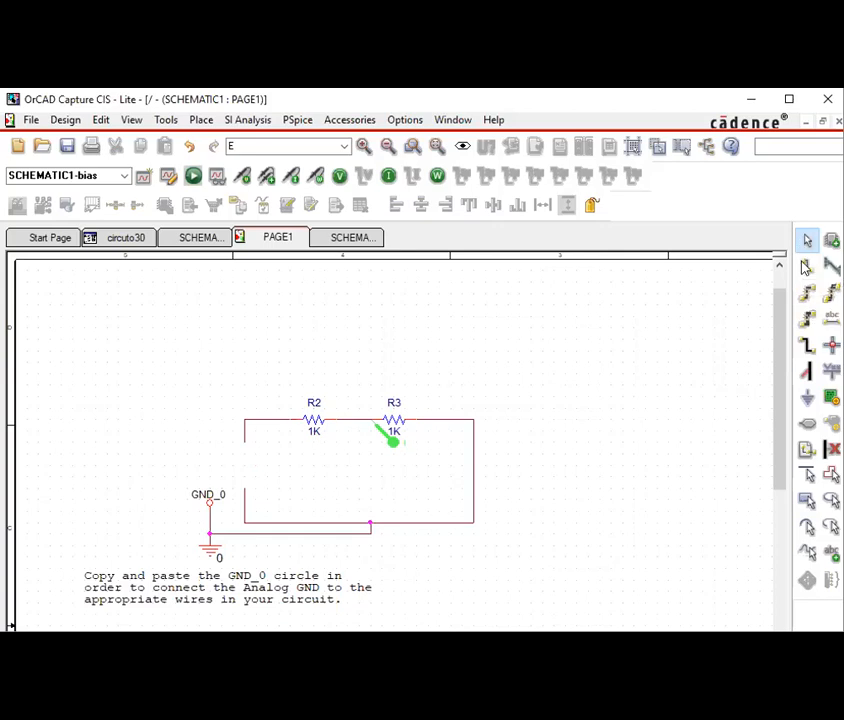
Step: Start placing a new part and restrict the part list to the SOURCE library
left_click(806, 402)
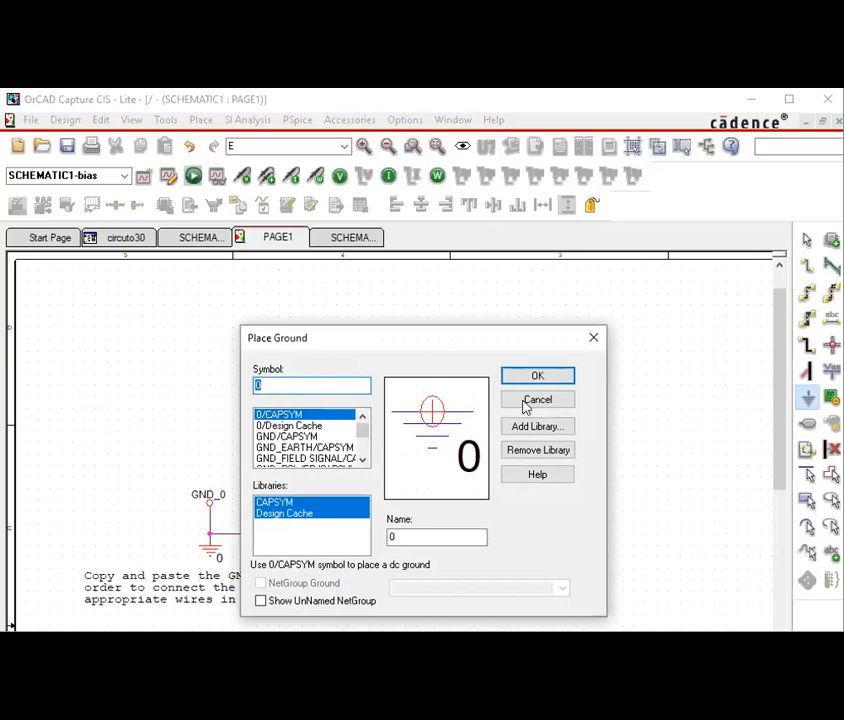
left_click(595, 342)
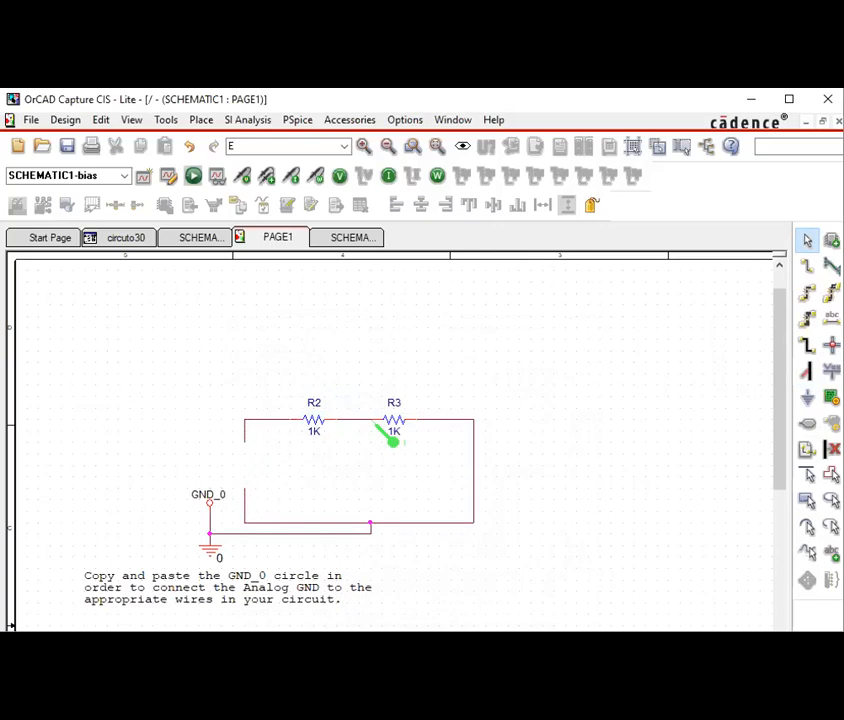
key("p")
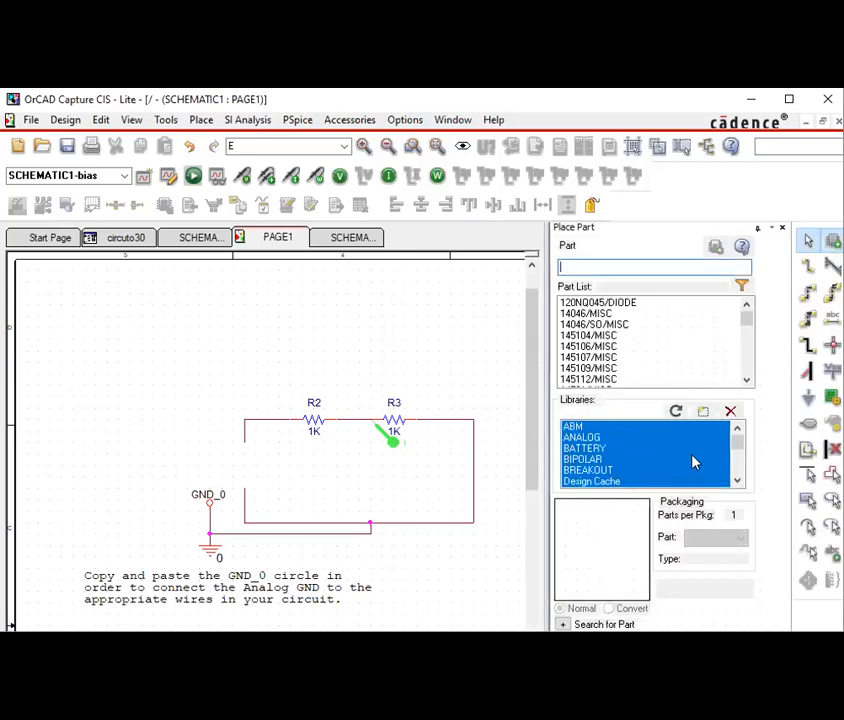
scroll(737, 477, "down", 3)
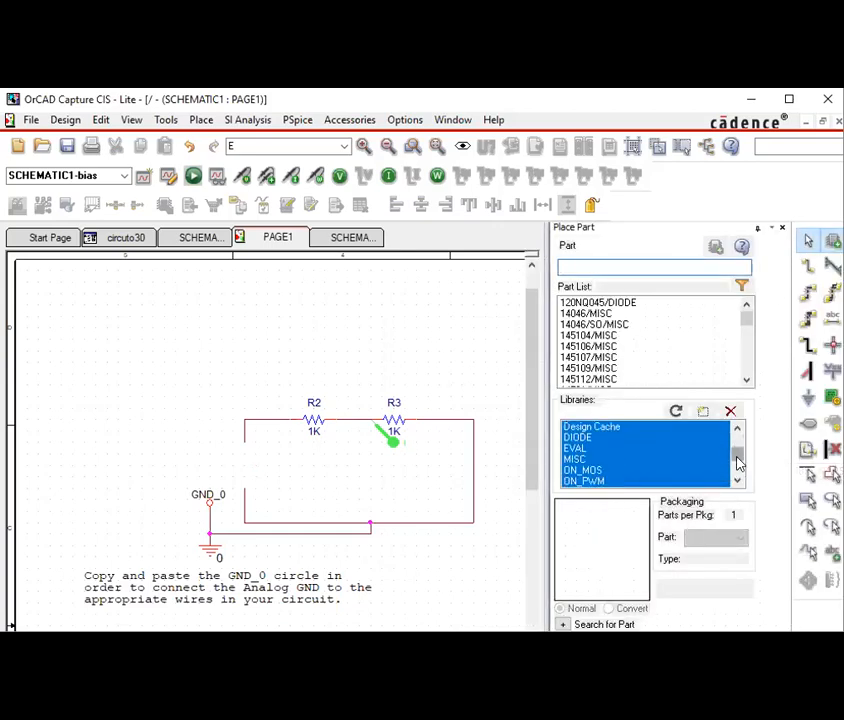
scroll(737, 470, "down", 3)
left_click(595, 470)
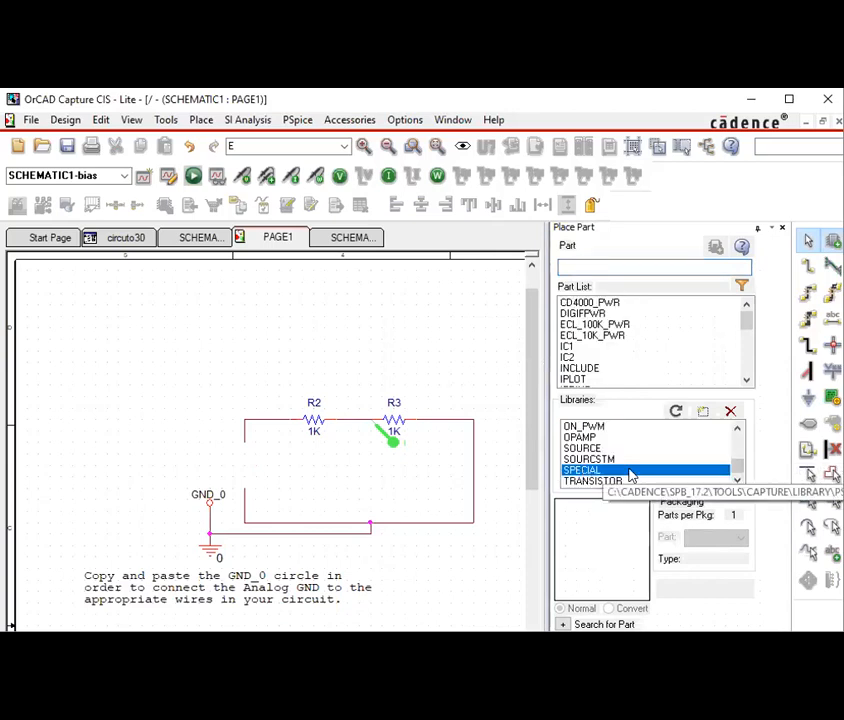
left_click(612, 448)
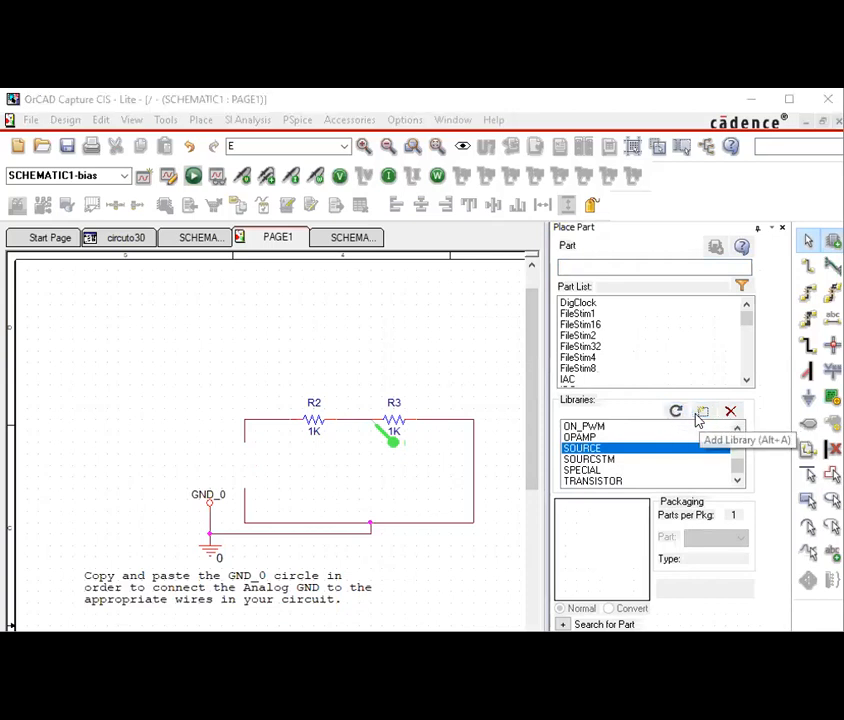
left_click(701, 413)
scroll(390, 472, "down", 3)
scroll(381, 478, "down", 20)
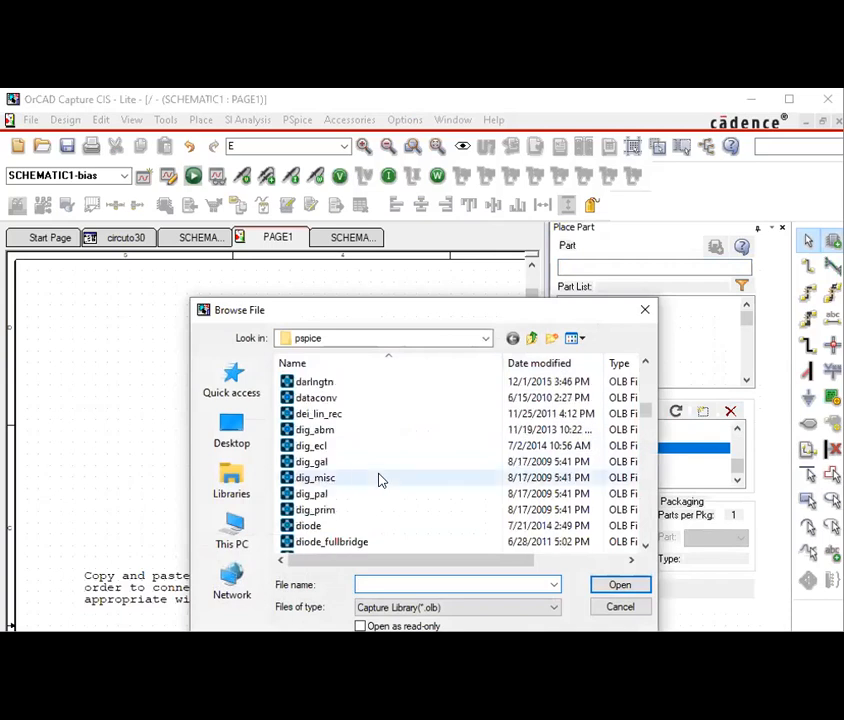
scroll(379, 479, "up", 6)
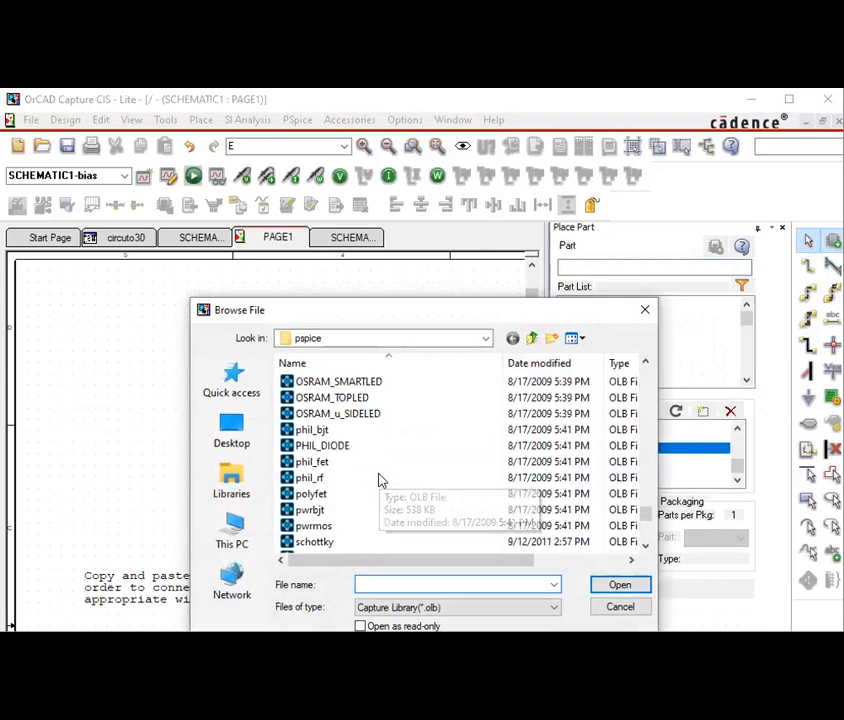
scroll(379, 479, "down", 3)
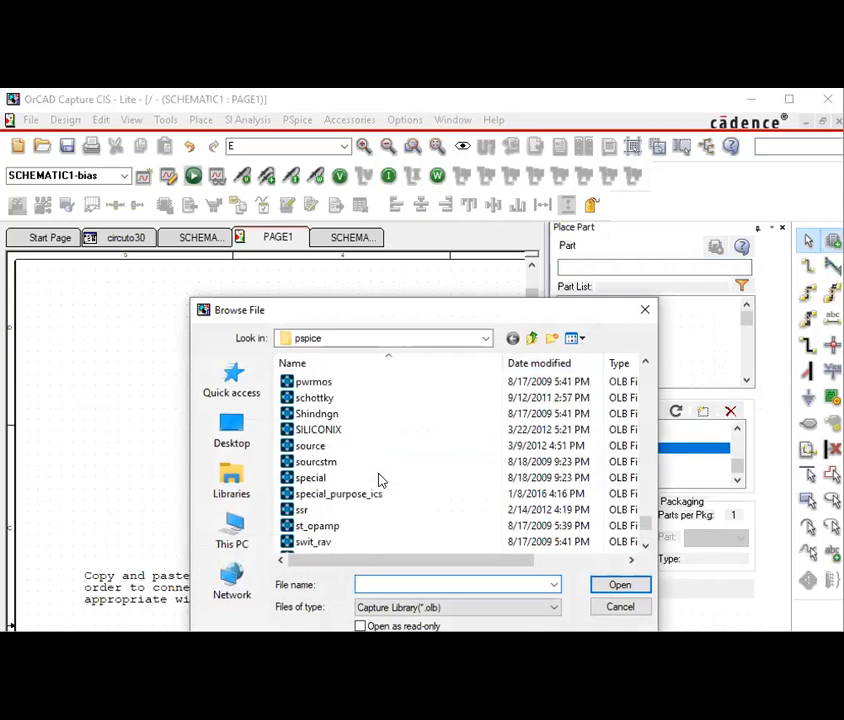
left_click(308, 446)
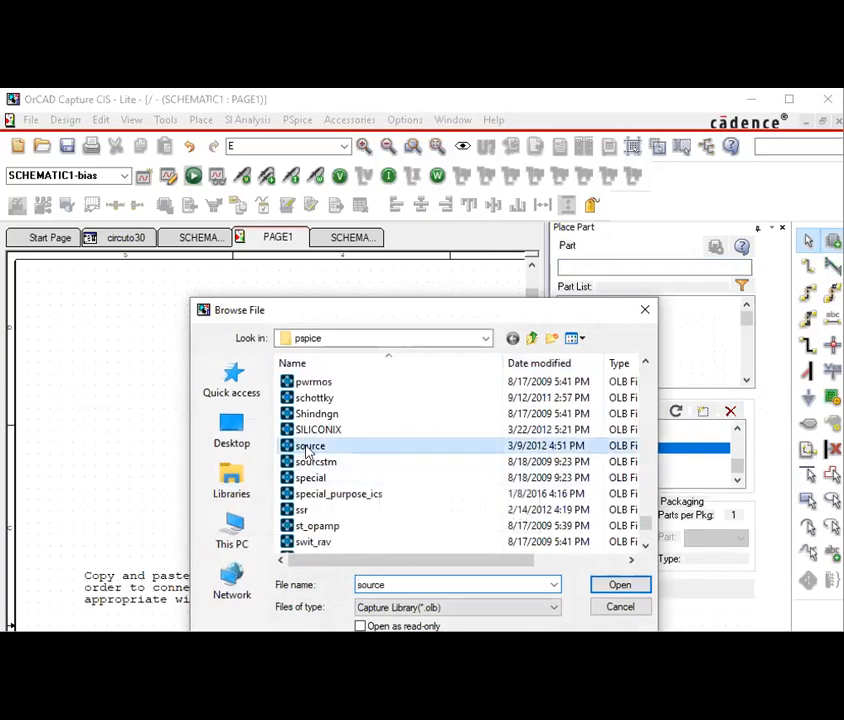
left_click(621, 610)
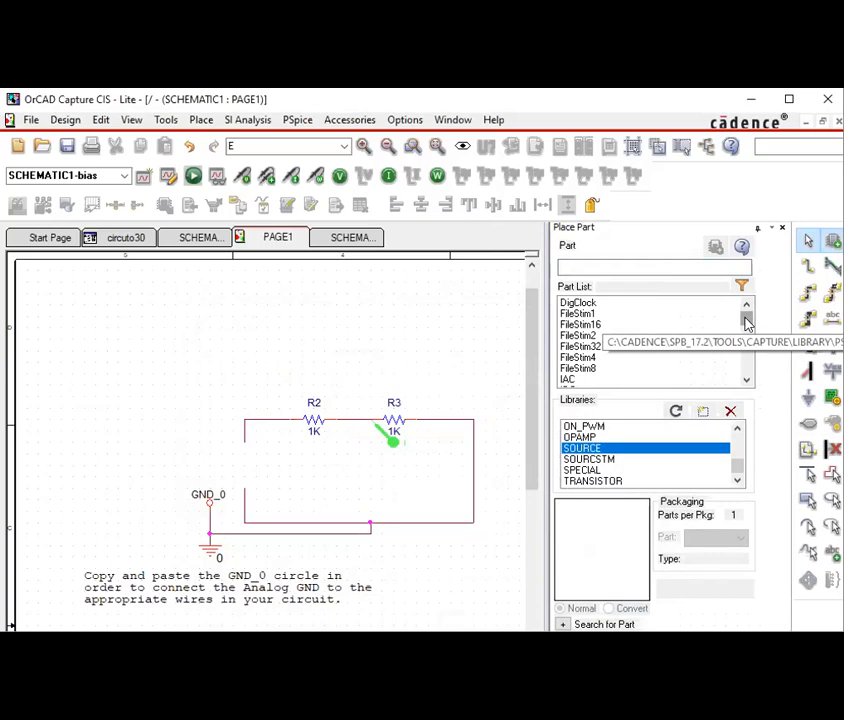
Step: Place a VSIN source from the SOURCE library in the gap of the circuit's left branch and move the GND_0 symbol below its labels
left_click(746, 381)
left_click(746, 381)
mouse_move(746, 381)
left_mouse_down()
mouse_move(744, 349)
mouse_move(744, 378)
left_mouse_up()
left_click(571, 368)
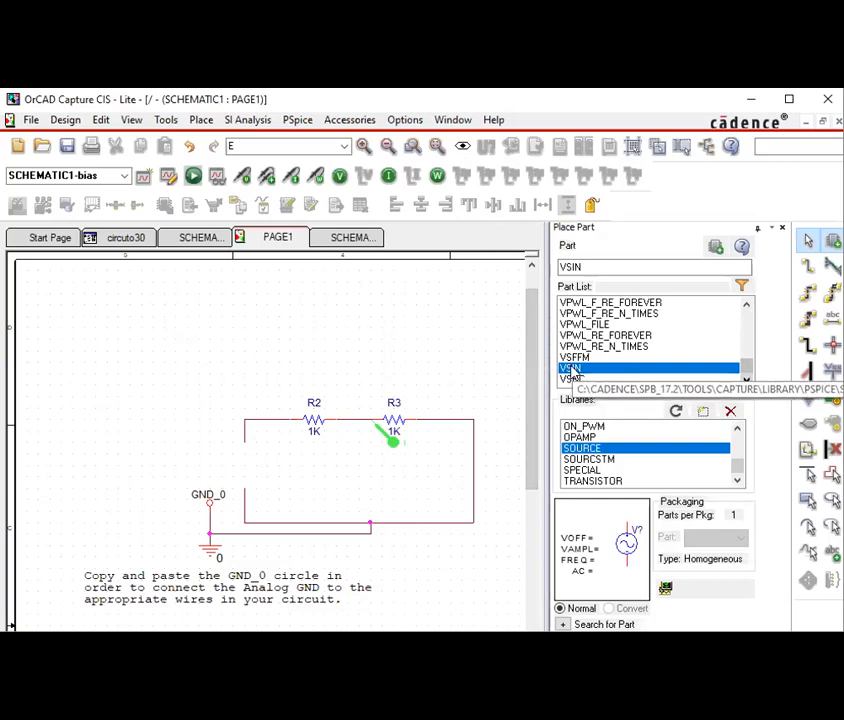
double_click(578, 369)
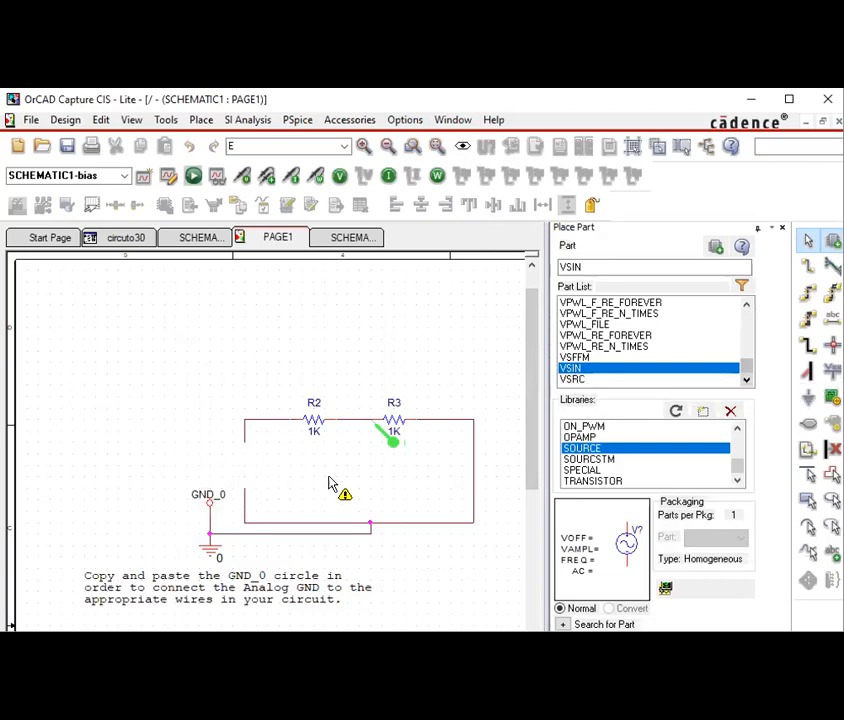
left_click(244, 464)
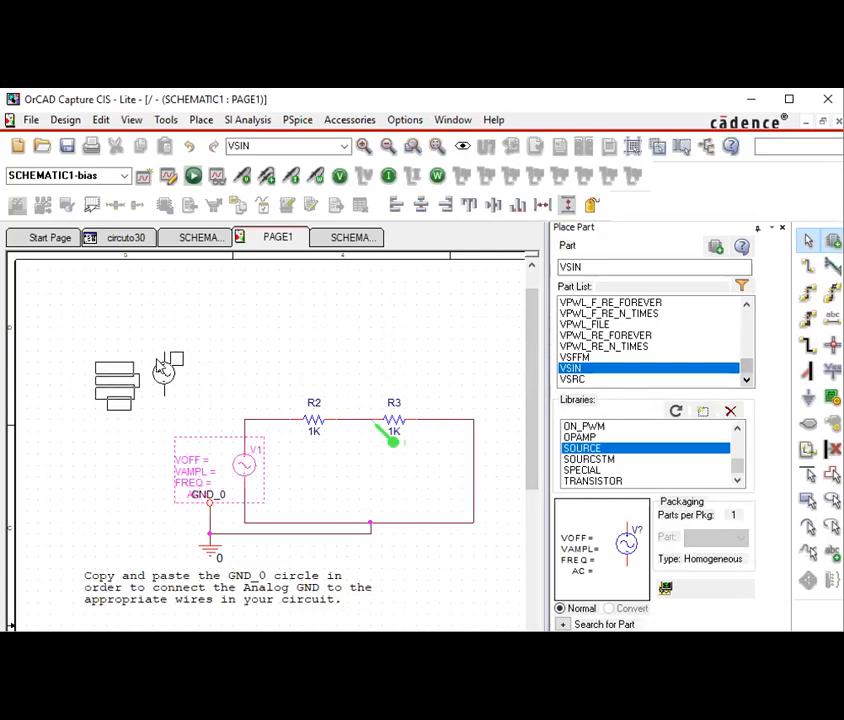
key("Escape")
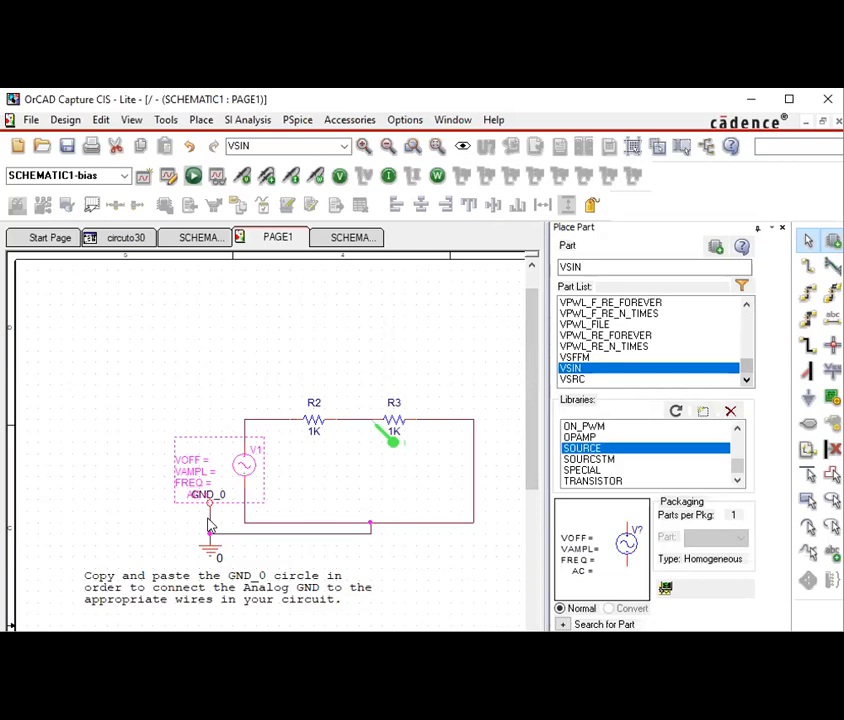
mouse_move(209, 525)
left_mouse_down()
mouse_move(188, 533)
mouse_move(211, 518)
left_mouse_up()
left_click(156, 505)
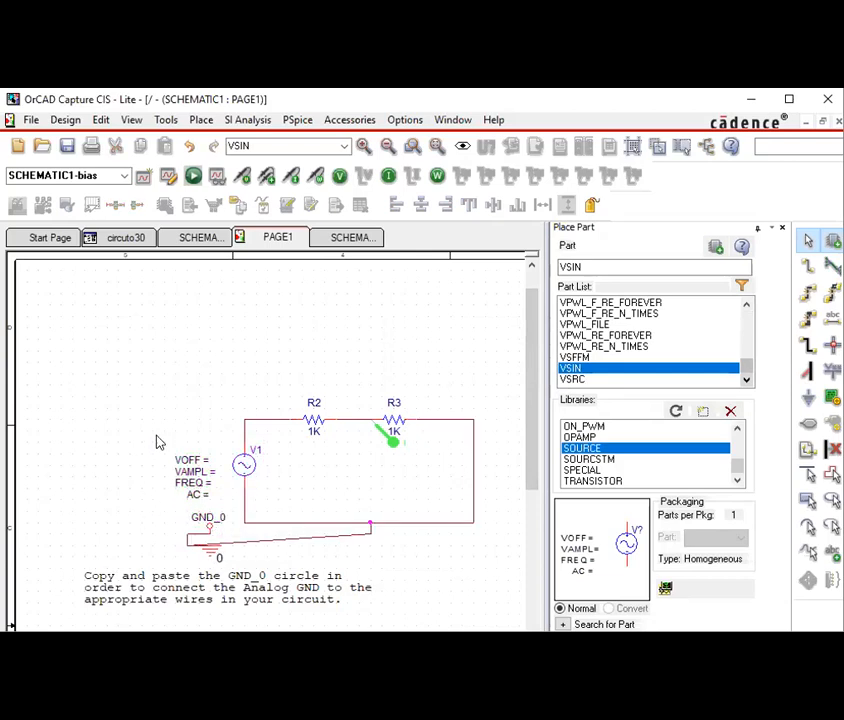
Step: Set the sinusoidal source's VAMPL to 12 and its FREQ to 60
double_click(206, 473)
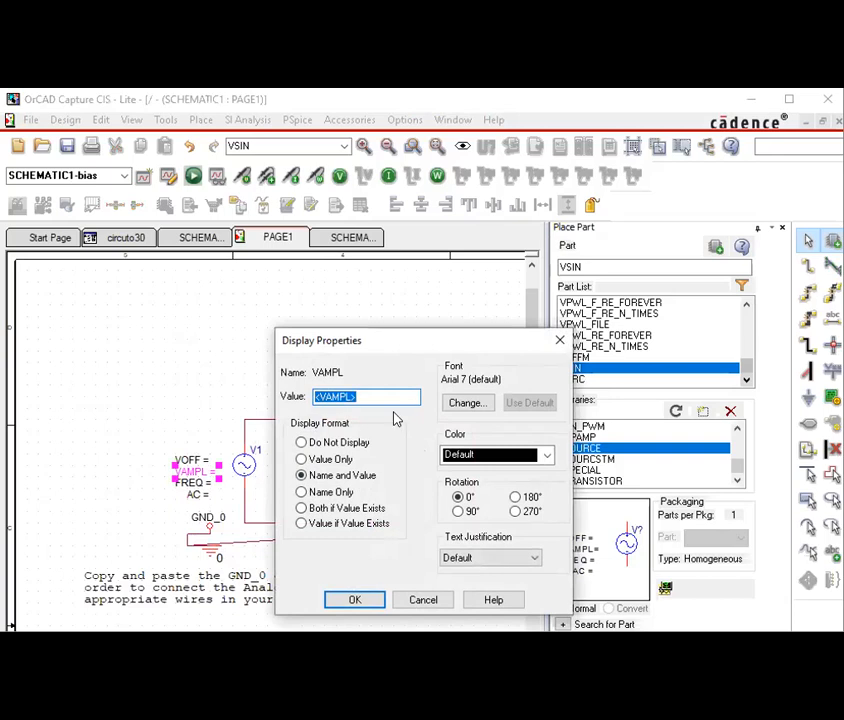
type("12")
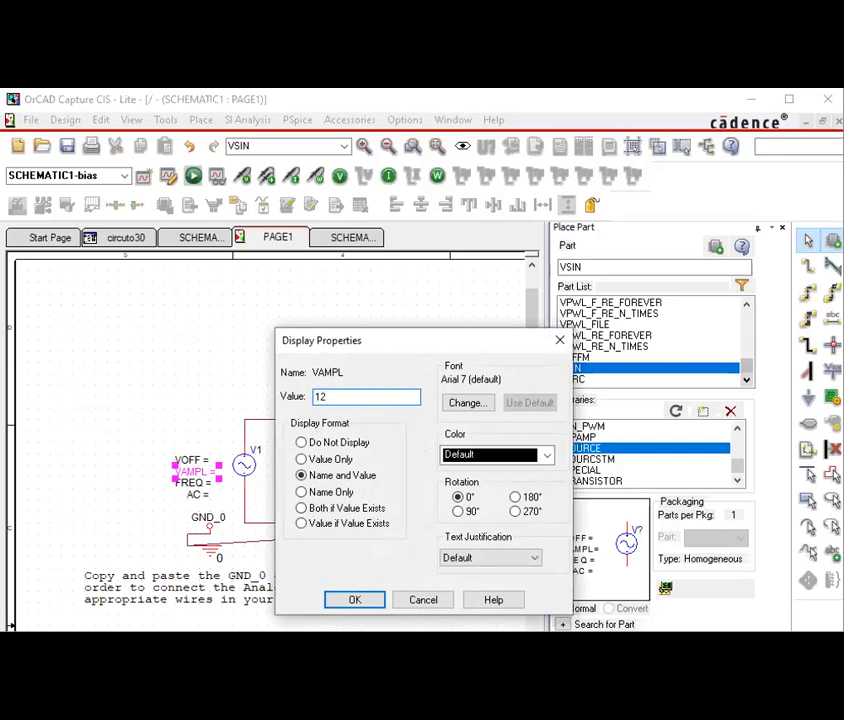
left_click(354, 599)
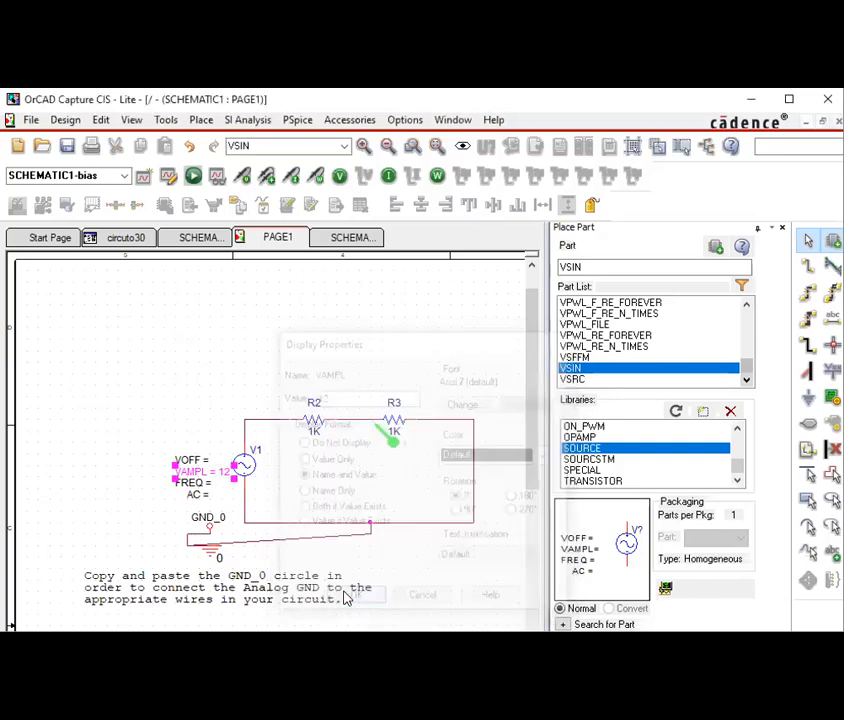
double_click(203, 485)
type("60")
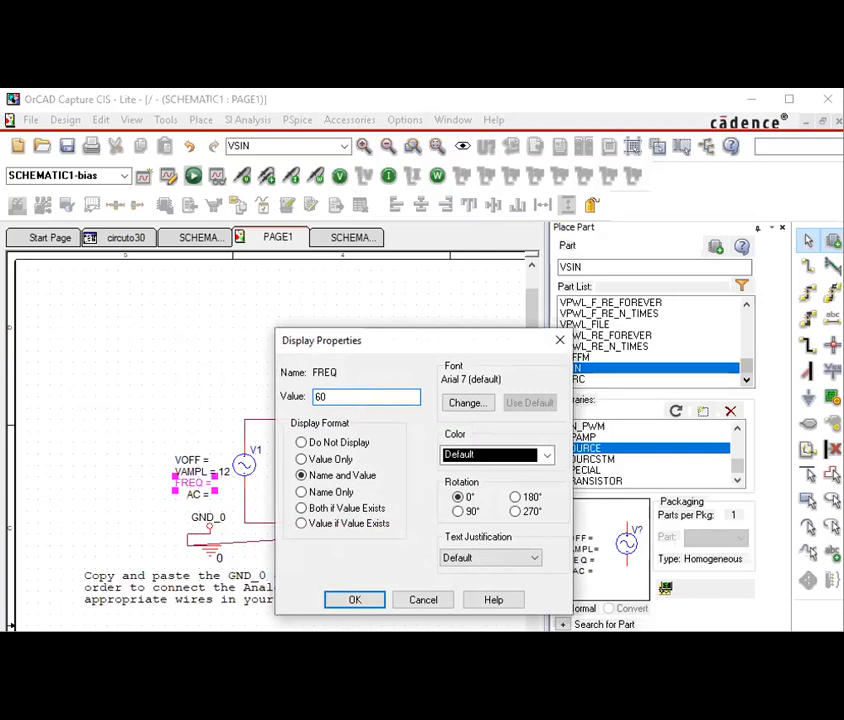
left_click(353, 599)
left_click(70, 480)
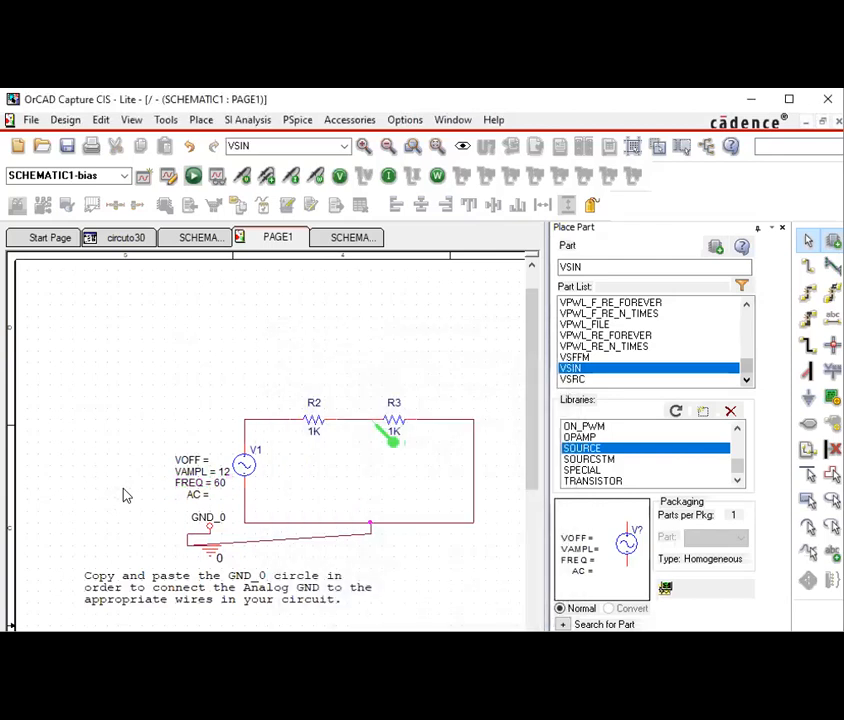
Step: Set the VOFF offset of the sinusoidal source V1 to 0
double_click(205, 466)
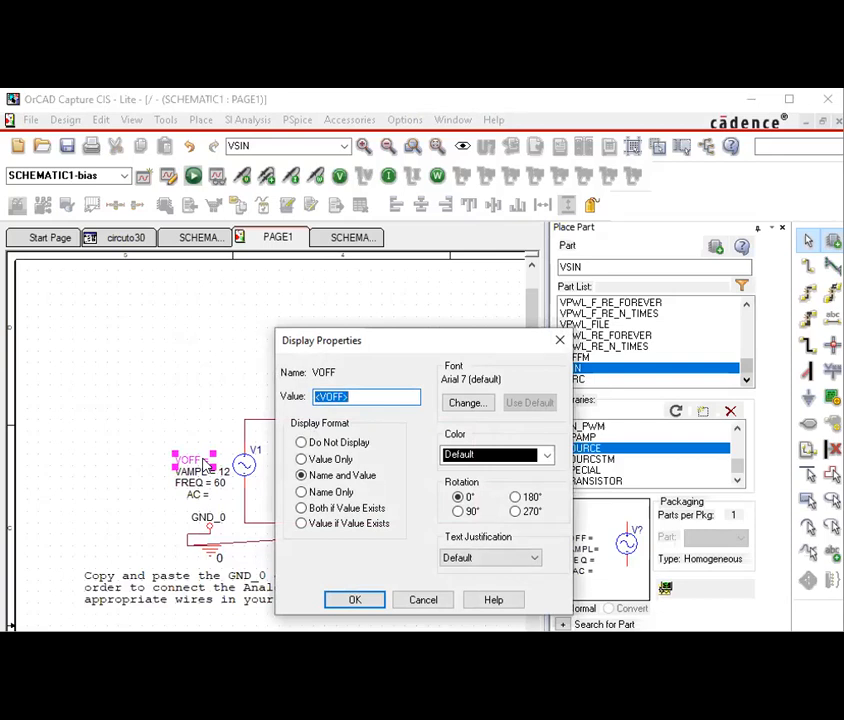
type("0")
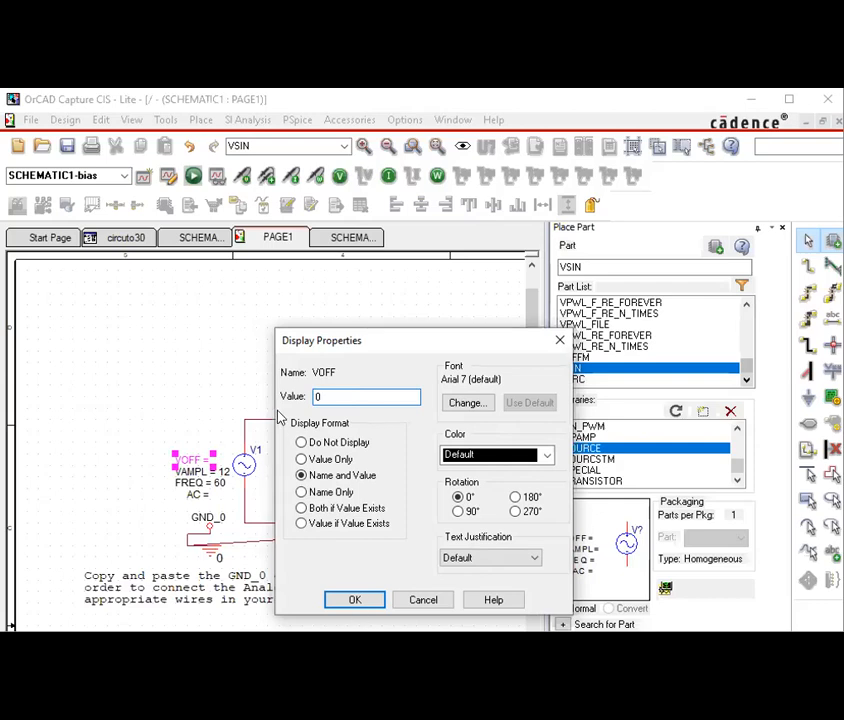
left_click(352, 600)
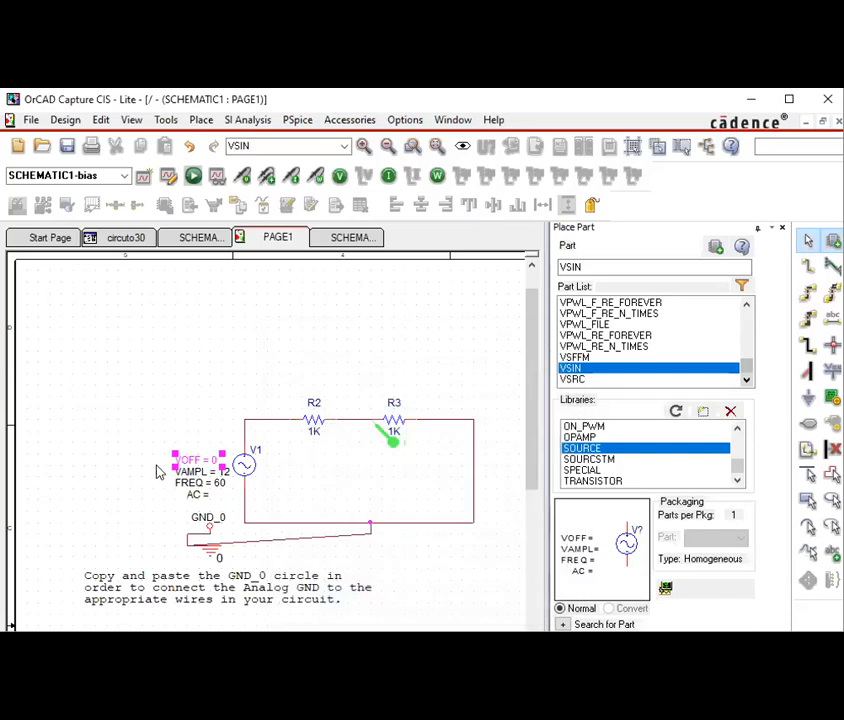
Step: Set the AC property of the sinusoidal source V1 to 0
left_click(137, 480)
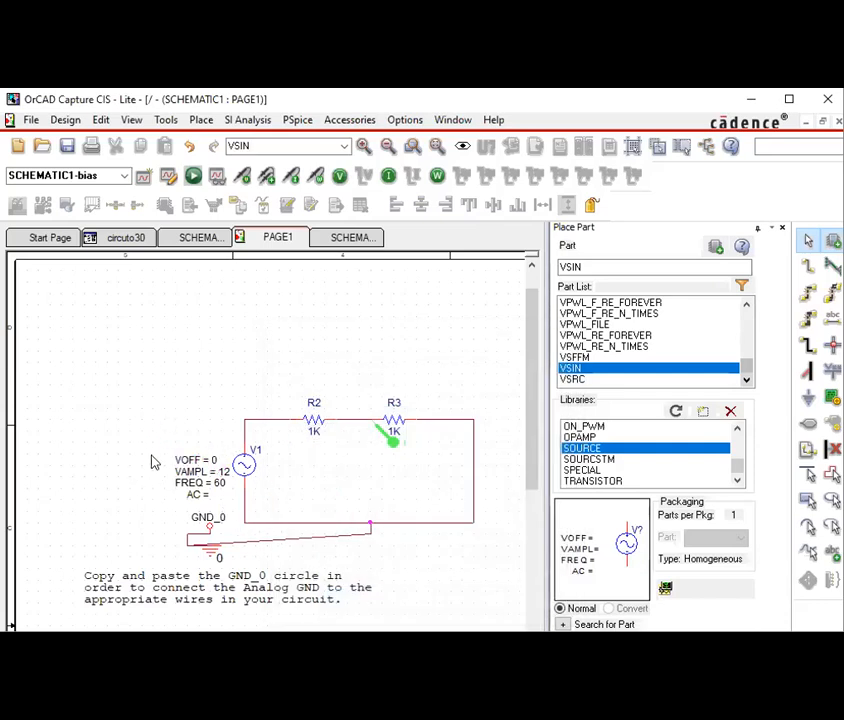
double_click(205, 495)
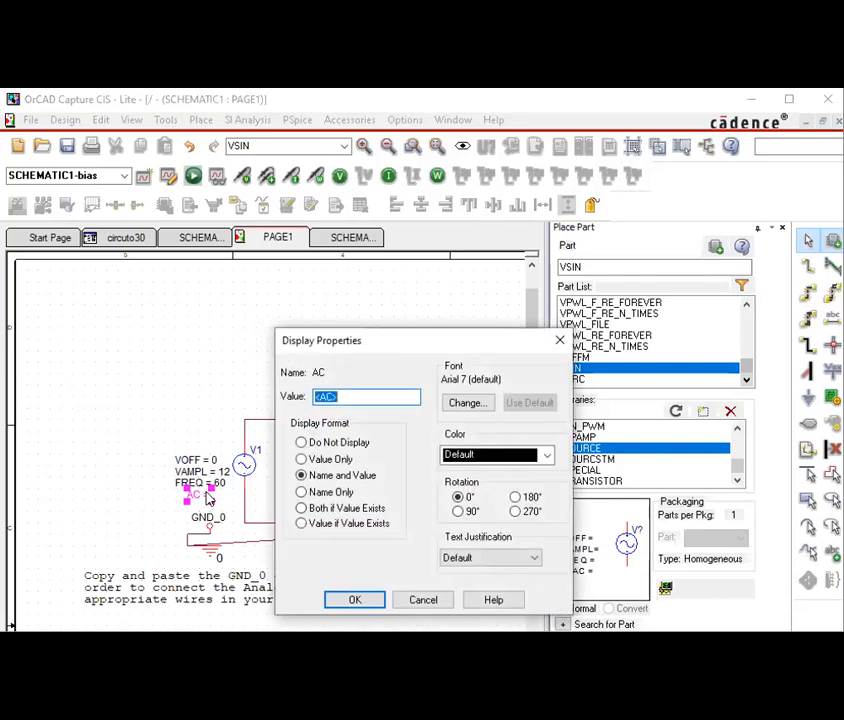
type("0")
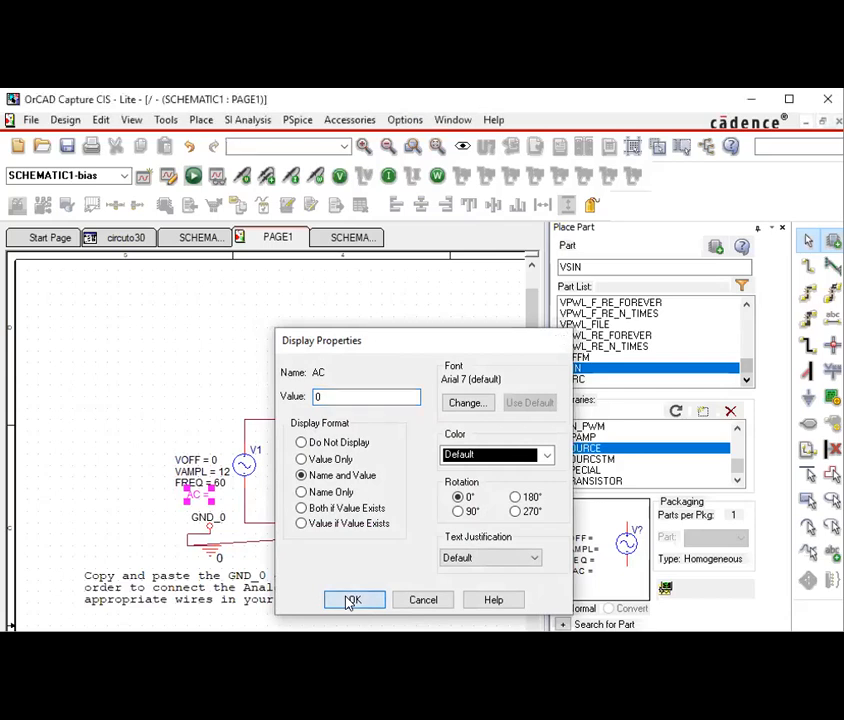
left_click(351, 600)
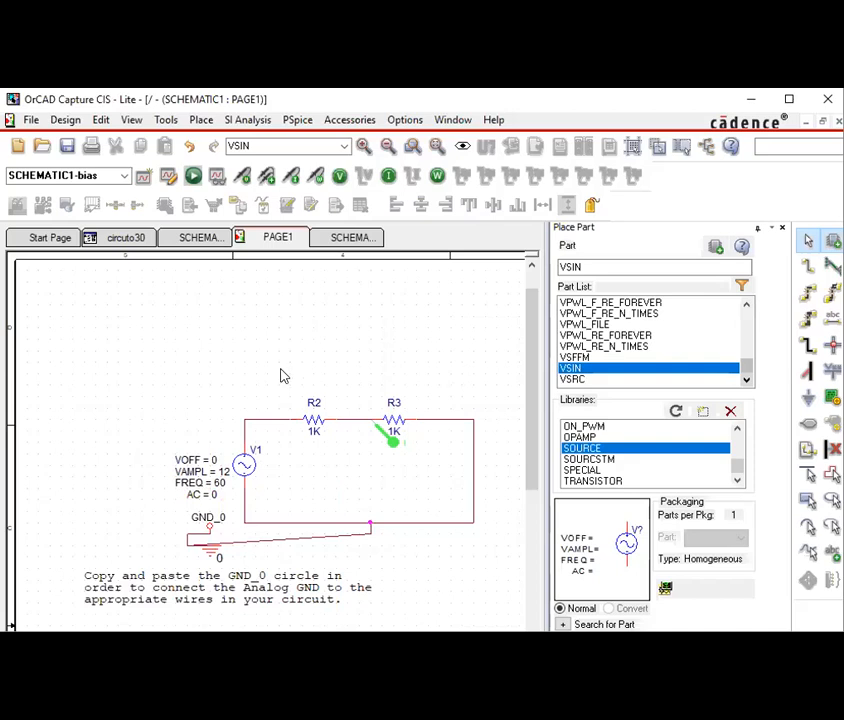
Step: Remove the voltage probe between R2 and R3 and place one on the node joining V1 and R2
left_click(390, 448)
key("Delete")
left_click(250, 425)
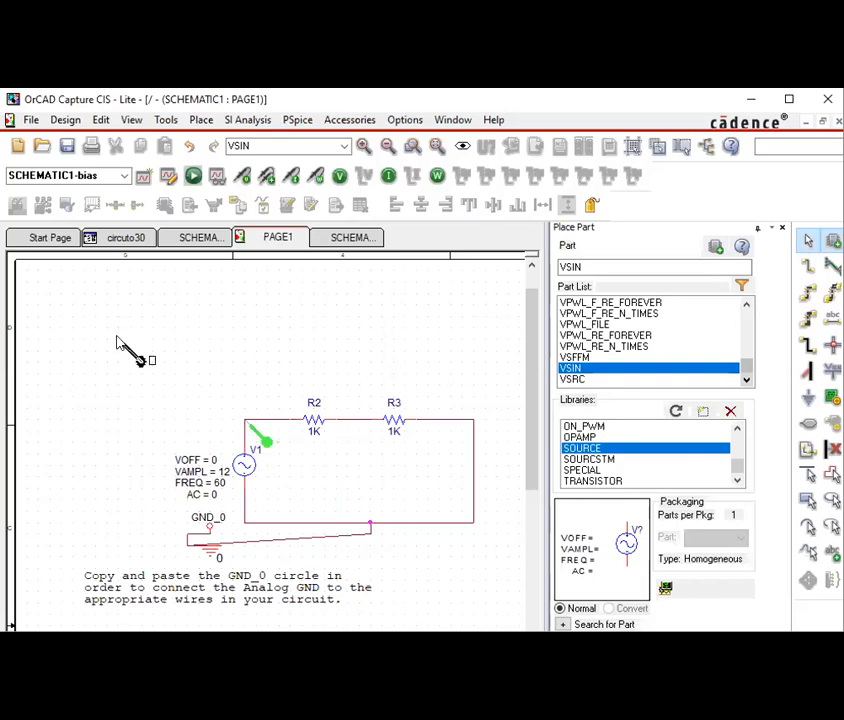
key("Escape")
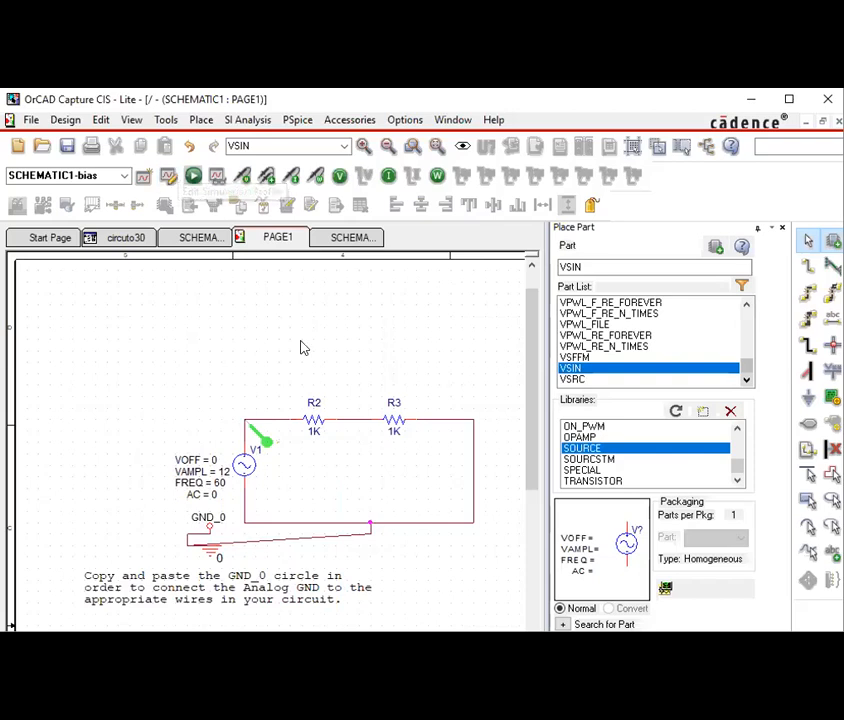
Step: Change the analysis type of the bias simulation profile from DC Sweep to Time Domain (Transient)
left_click(215, 176)
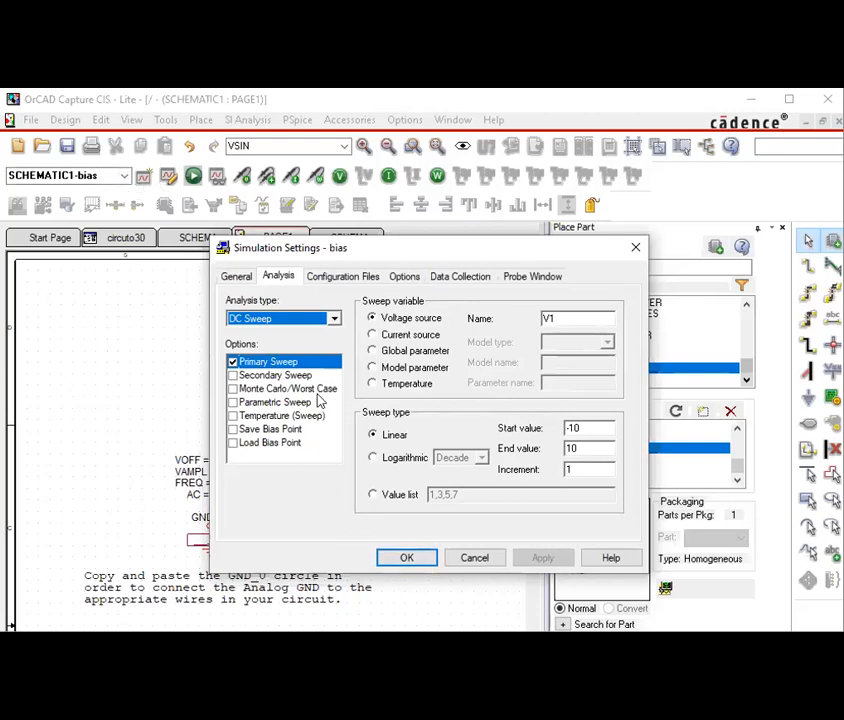
left_click(335, 319)
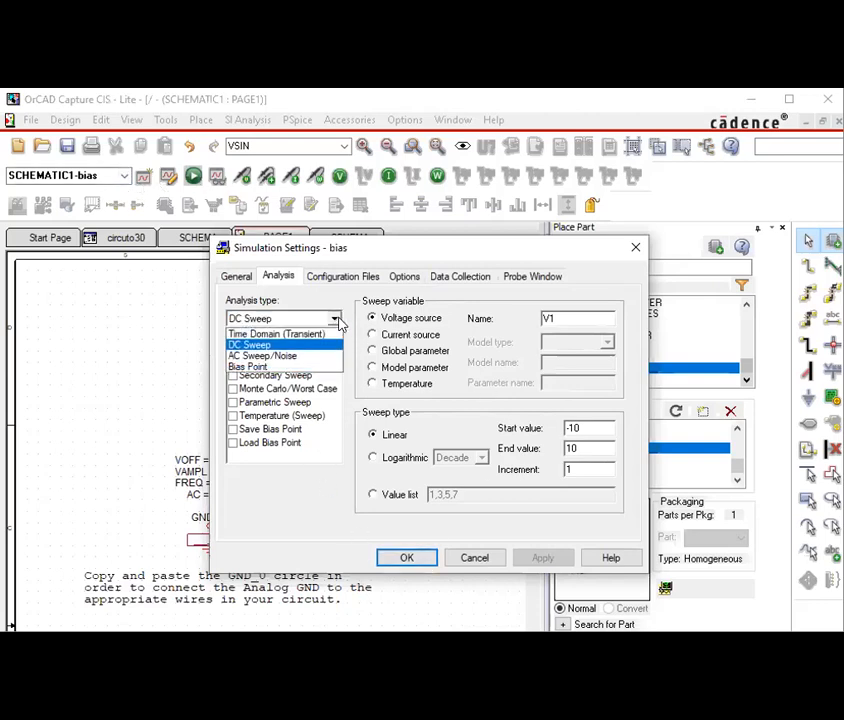
left_click(272, 337)
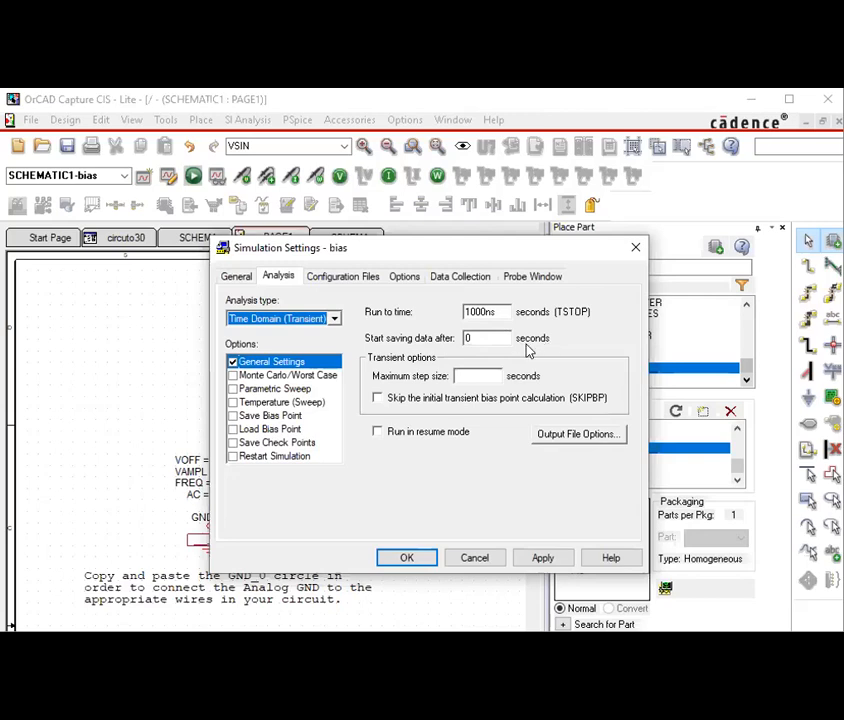
left_click(484, 339)
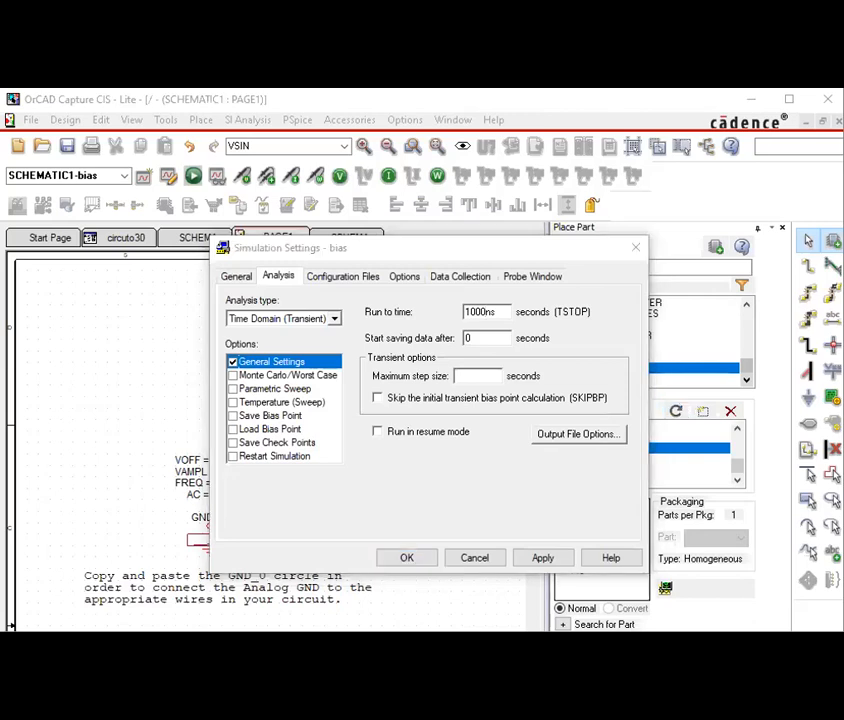
Step: Open the Windows Calculator, compute the source's period as 1 ÷ 60, and return to the simulation settings
key("super")
key("super")
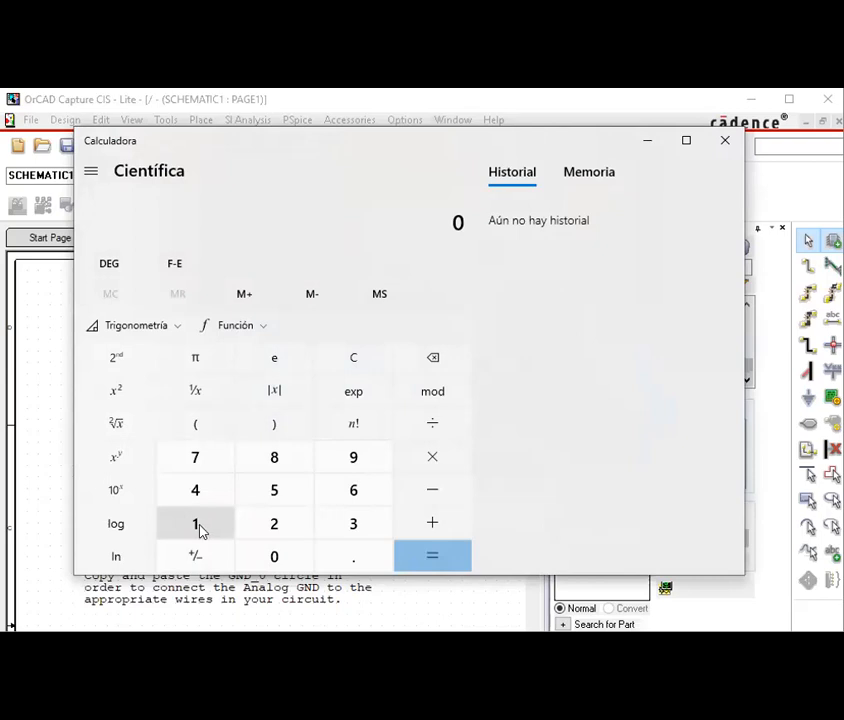
left_click(201, 529)
left_click(446, 428)
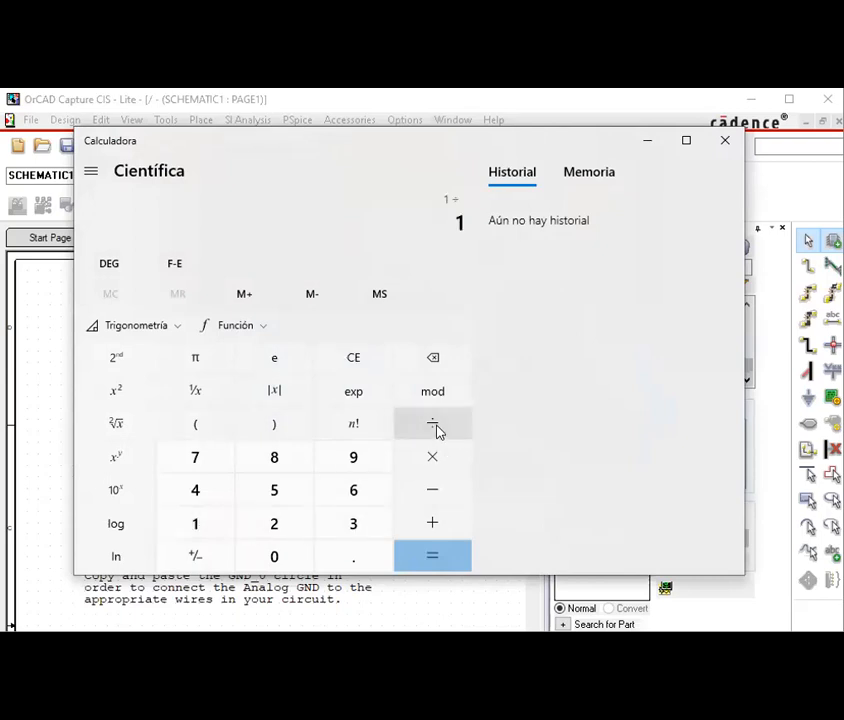
left_click(340, 500)
left_click(298, 556)
left_click(435, 551)
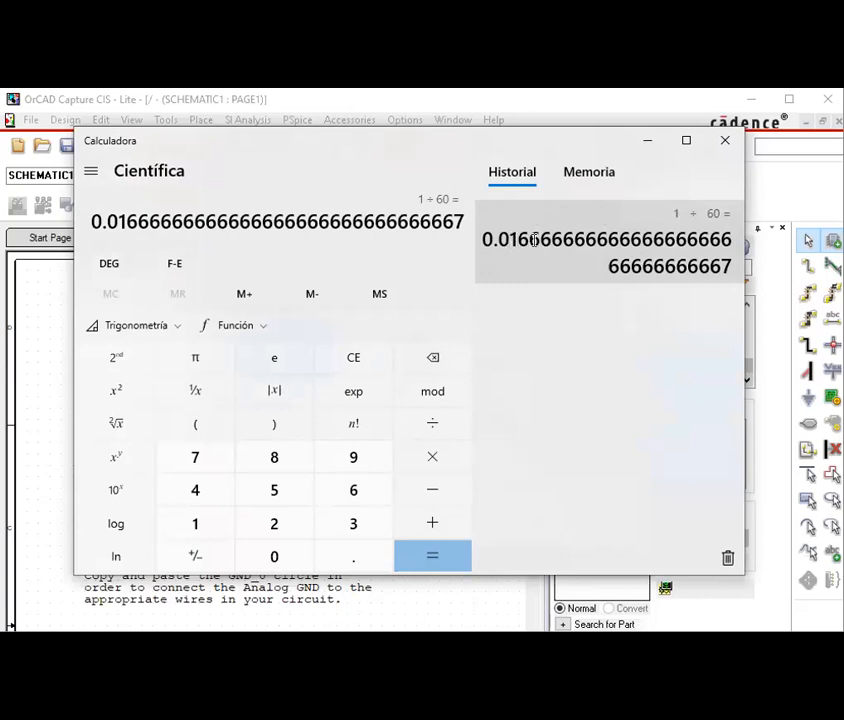
left_click(645, 143)
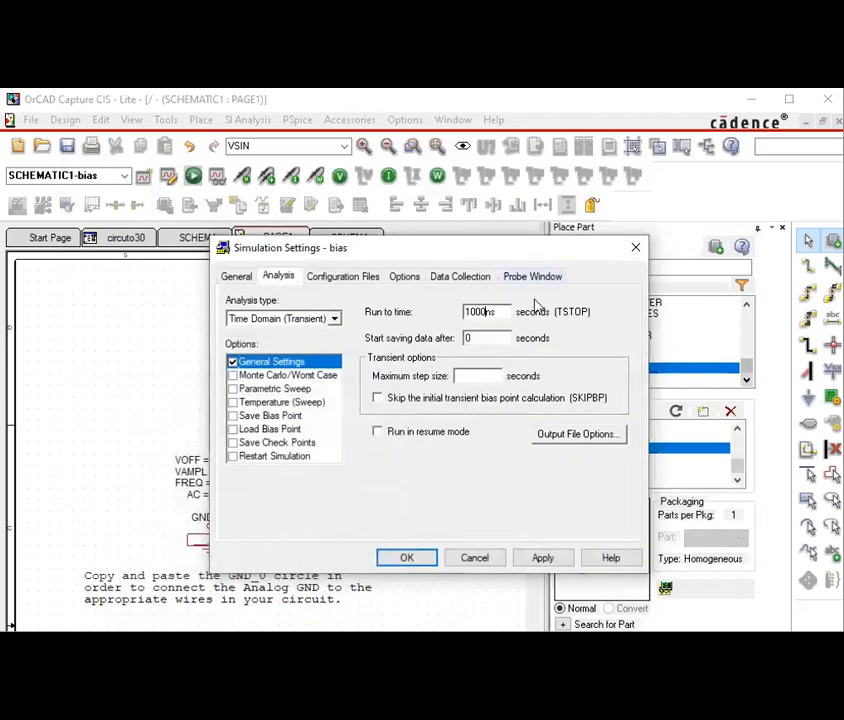
Step: Set the transient analysis run time (TSTOP) to 0.166s and run the simulation
key("BackSpace")
key("BackSpace")
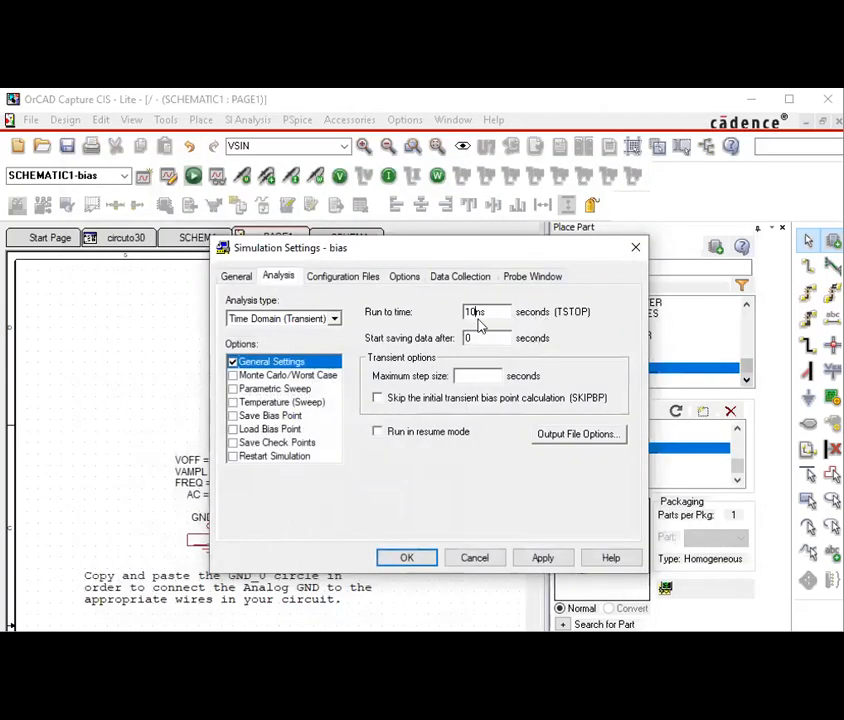
key("Delete")
type("166")
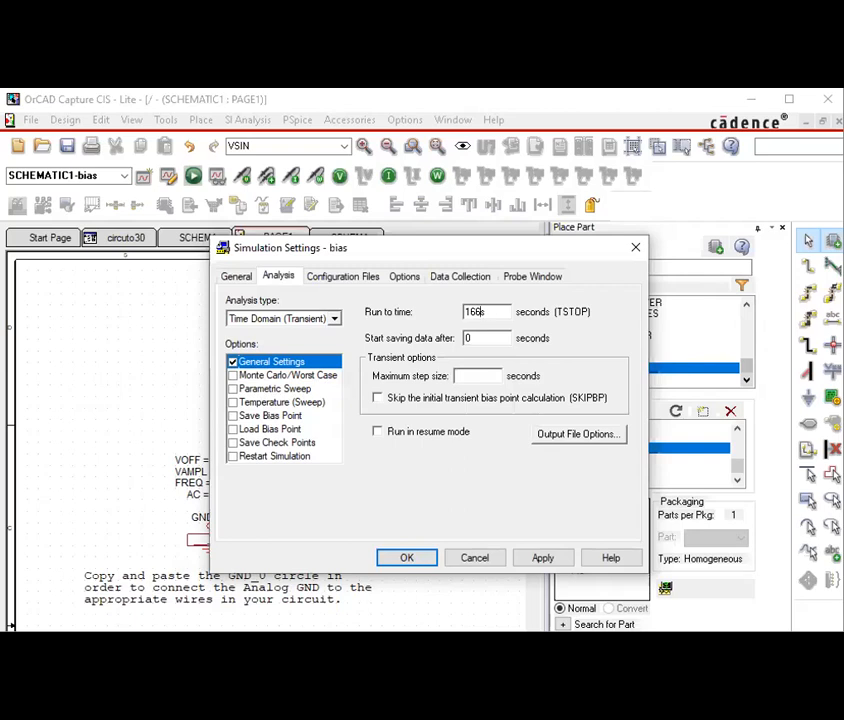
key("Home")
type("0.")
left_click(410, 558)
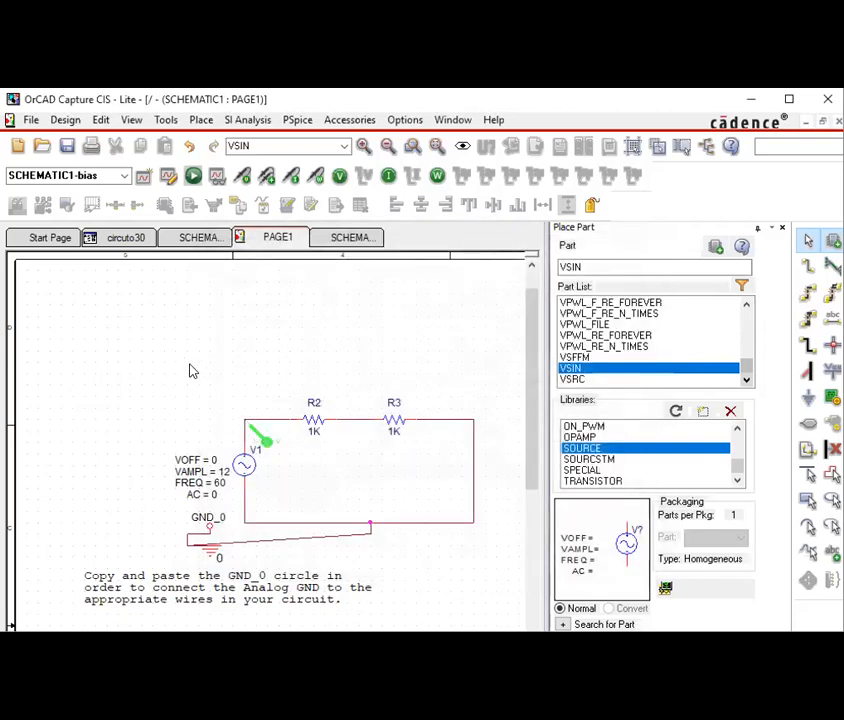
left_click(193, 176)
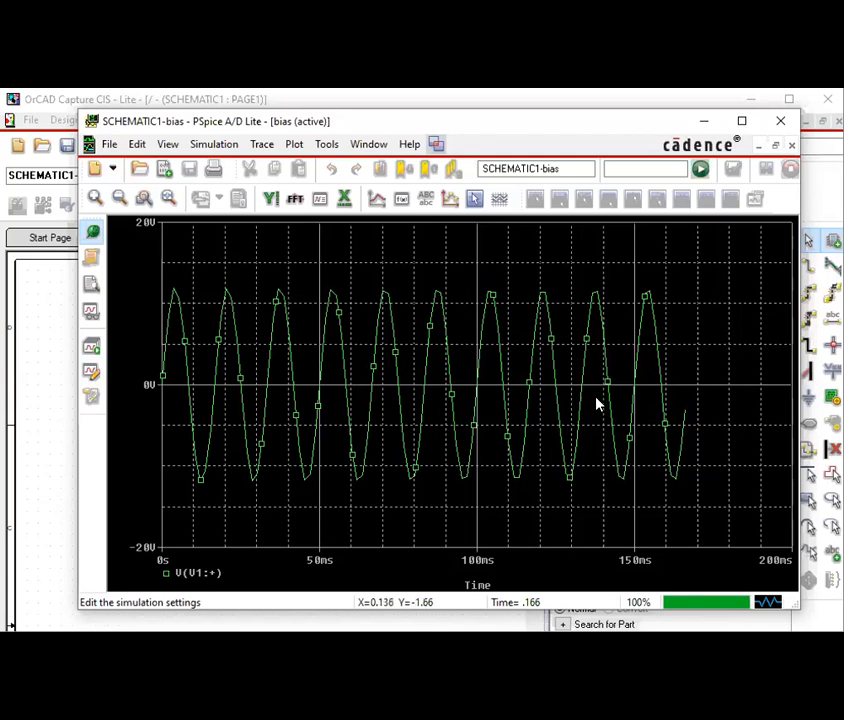
Step: Examine the V(V1:+) waveform by magnifying its first cycles and viewing it from 0 s, and restore the full trace
left_click(96, 198)
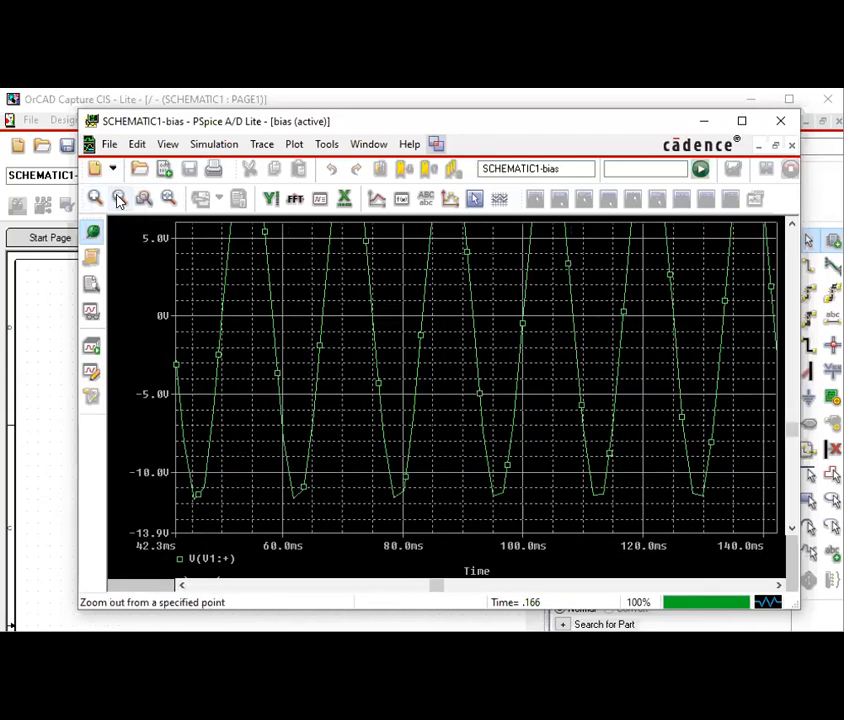
left_click(119, 198)
left_click(119, 198)
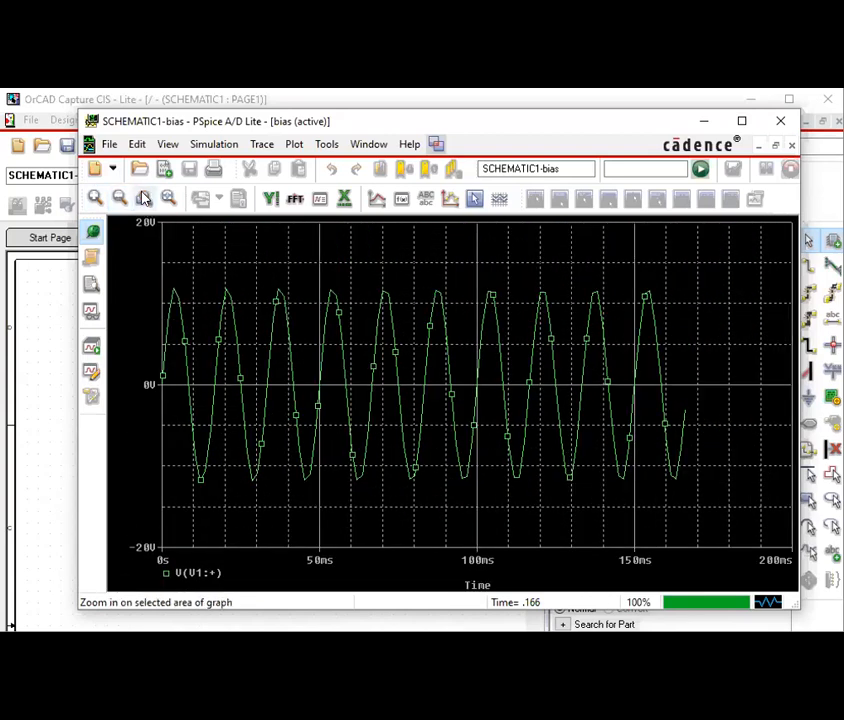
left_click(145, 199)
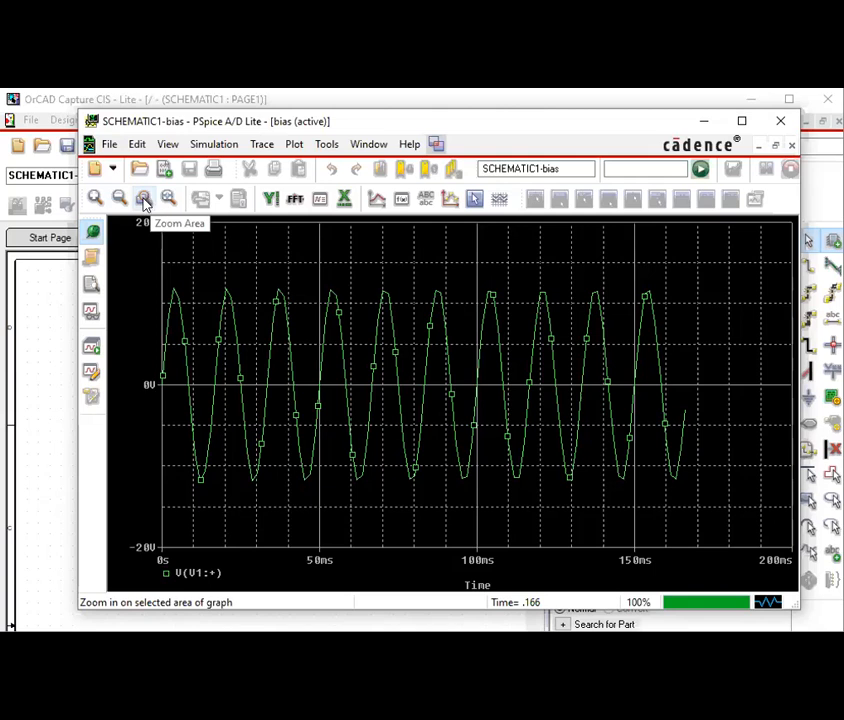
left_click(145, 199)
left_click_drag(174, 272, 465, 528)
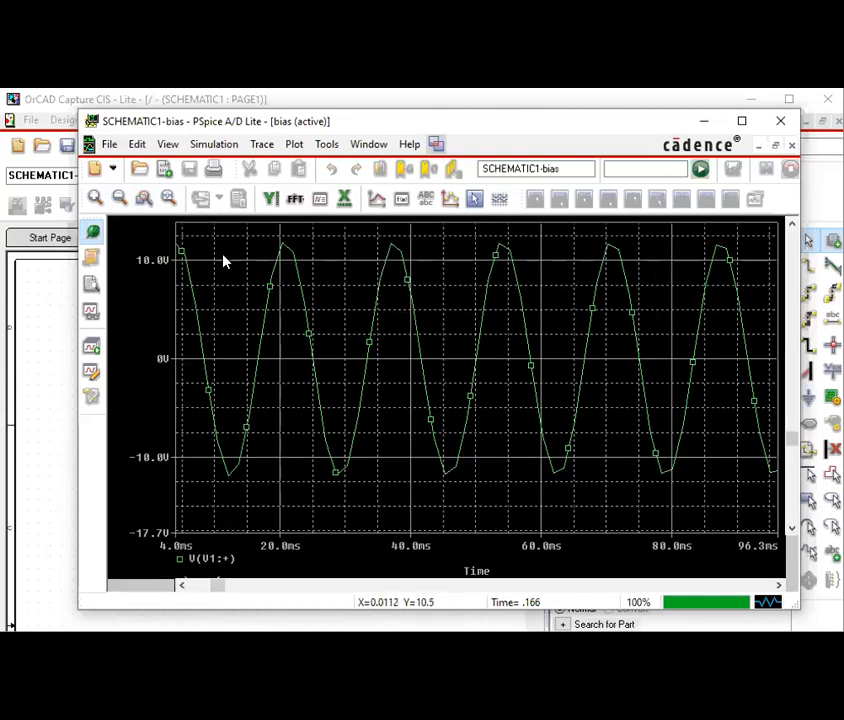
left_click(145, 199)
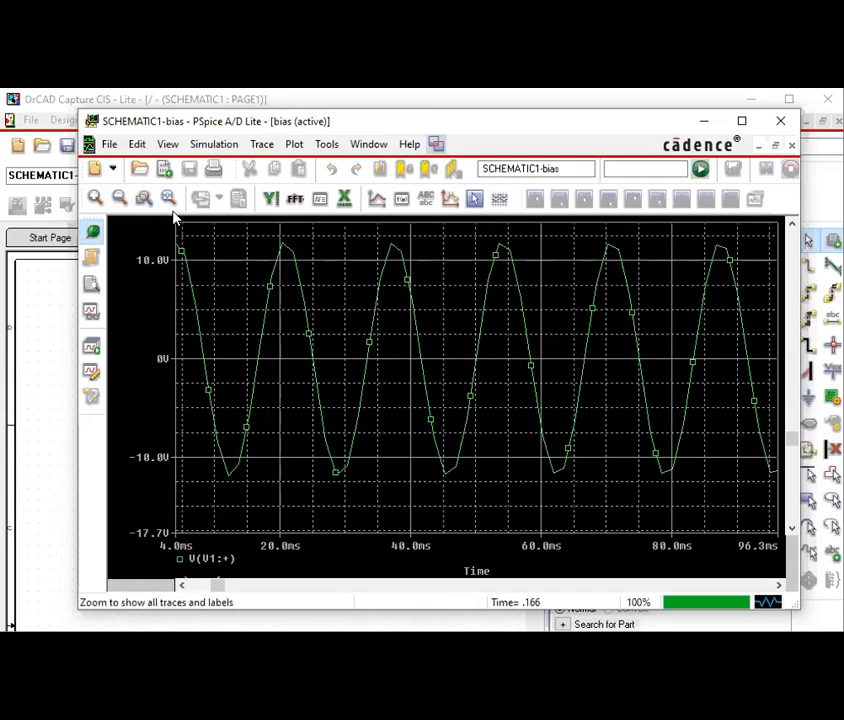
left_click_drag(223, 242, 502, 526)
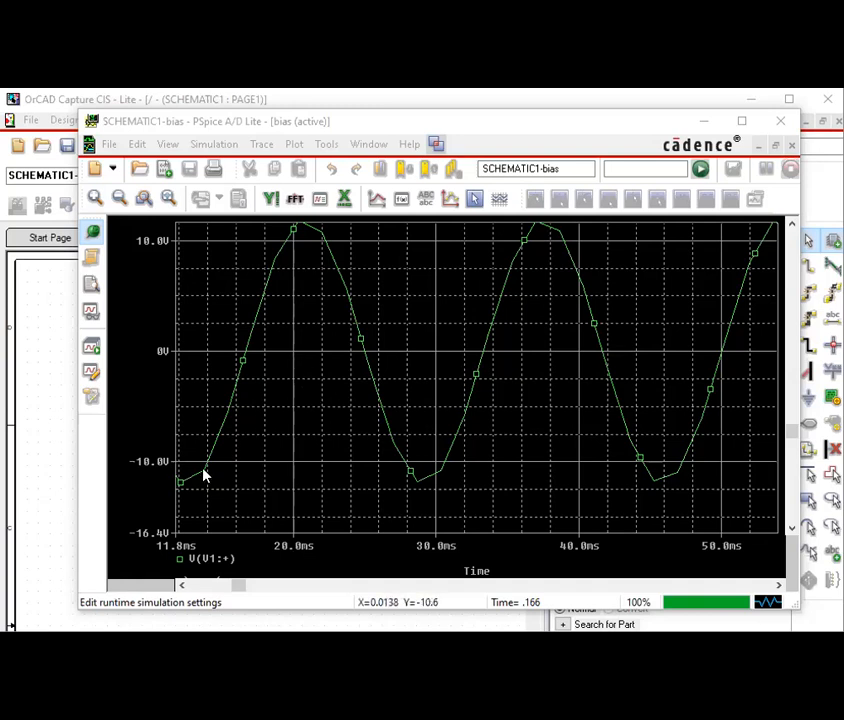
left_click_drag(236, 585, 180, 588)
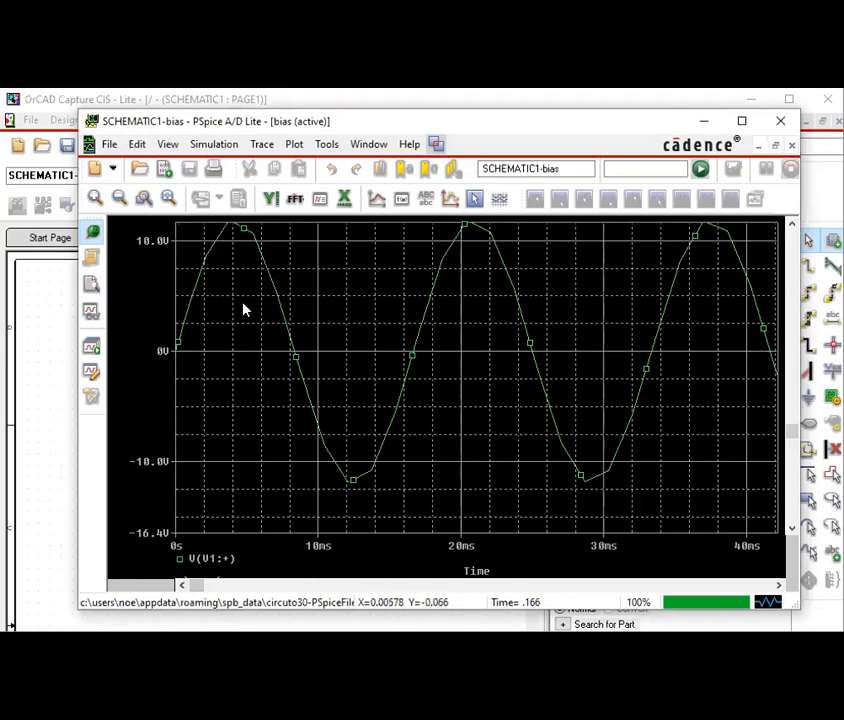
left_click(168, 199)
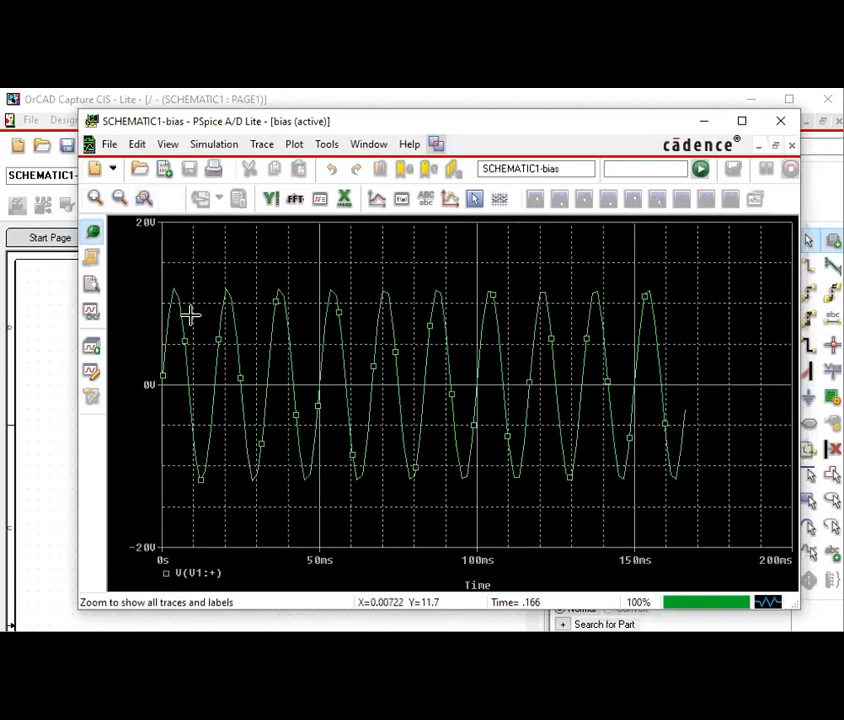
Step: Inspect the shape of the sine wave in its early cycles and at the peak near 20 ms, and return to the full trace
left_click_drag(289, 283, 138, 509)
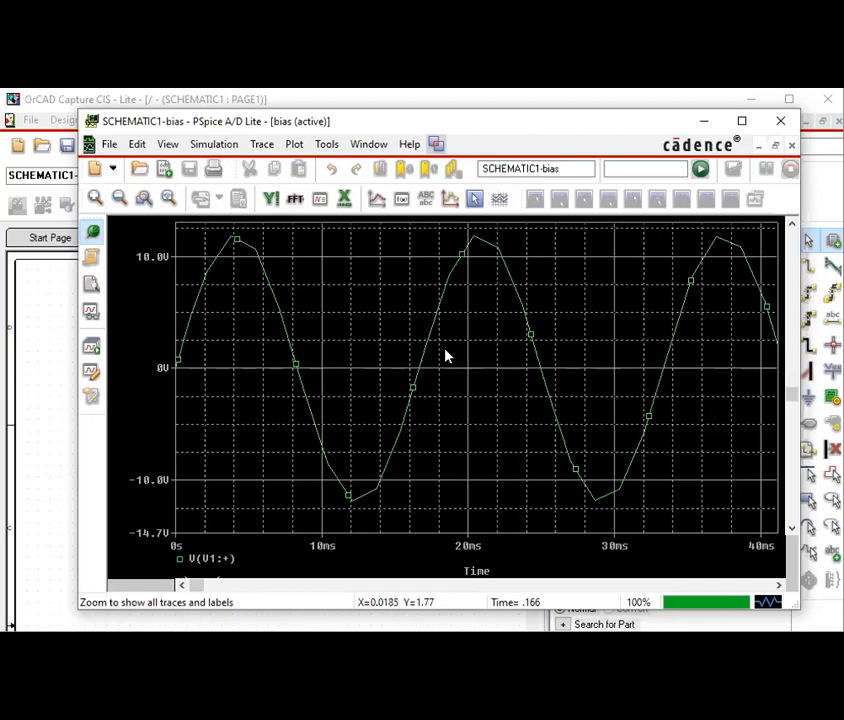
left_click(143, 198)
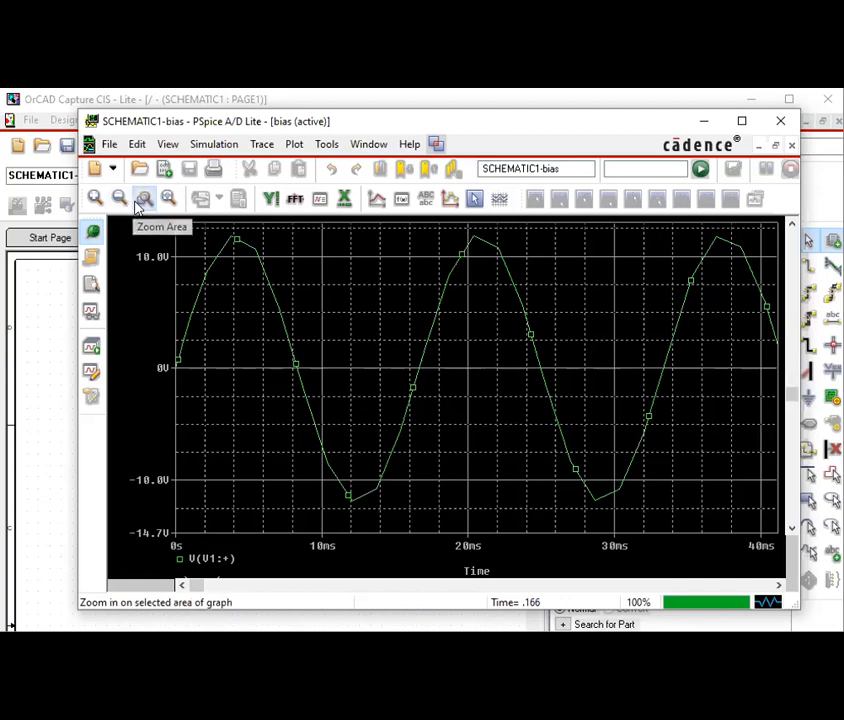
left_click_drag(451, 231, 527, 285)
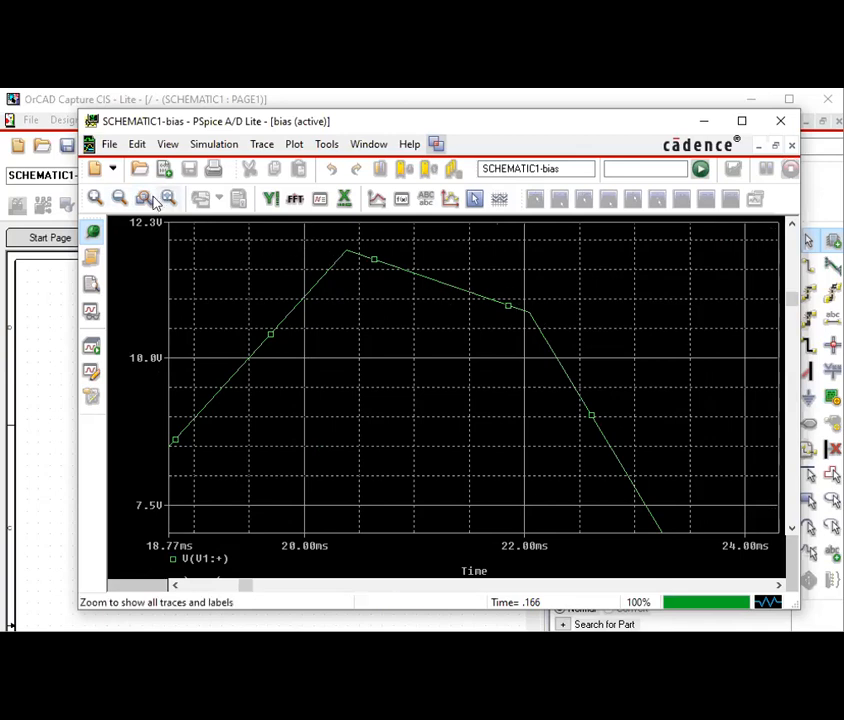
left_click(169, 198)
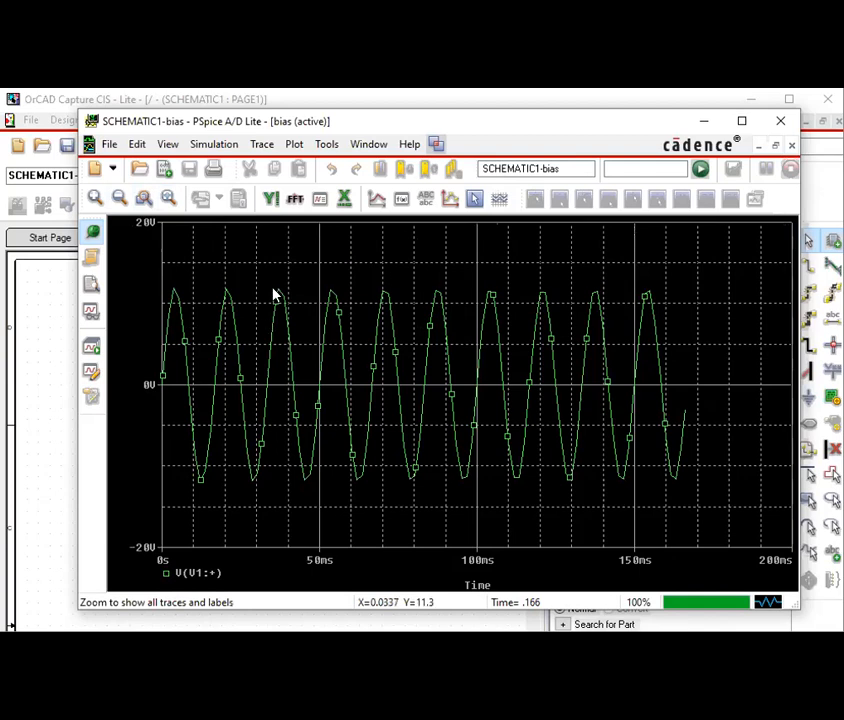
left_click(144, 200)
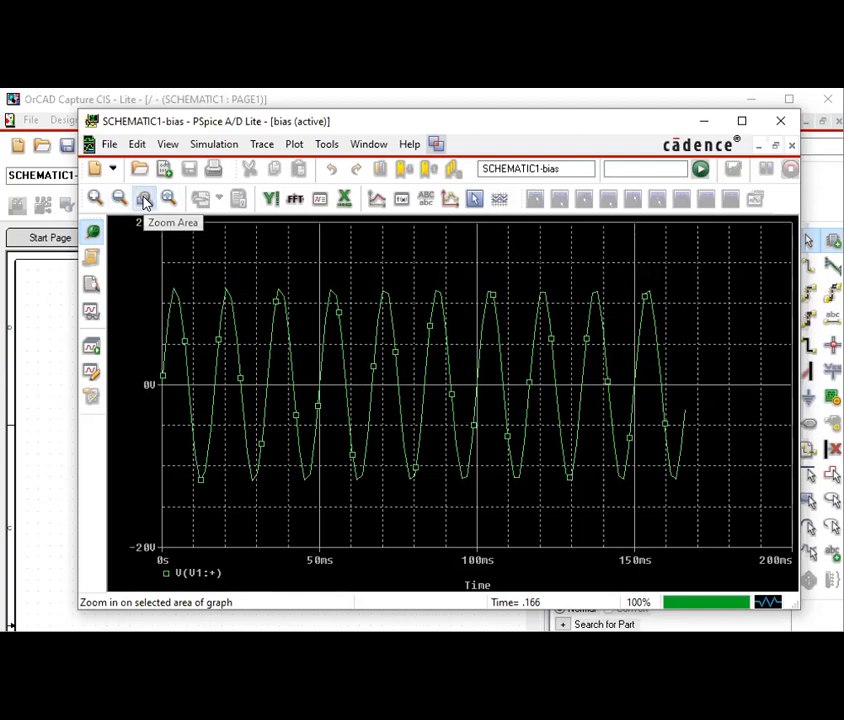
left_click_drag(200, 269, 276, 510)
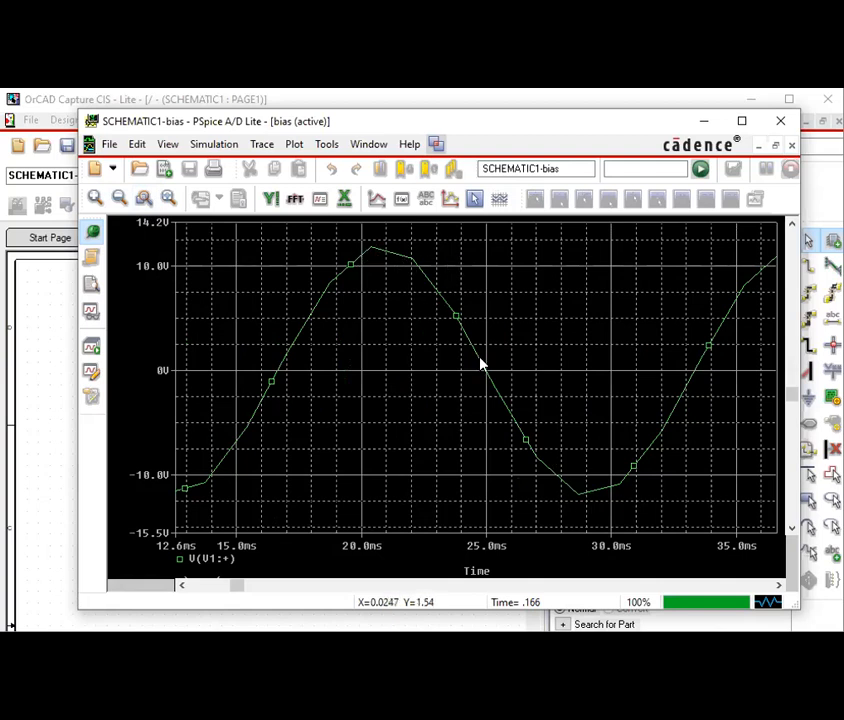
left_click(171, 197)
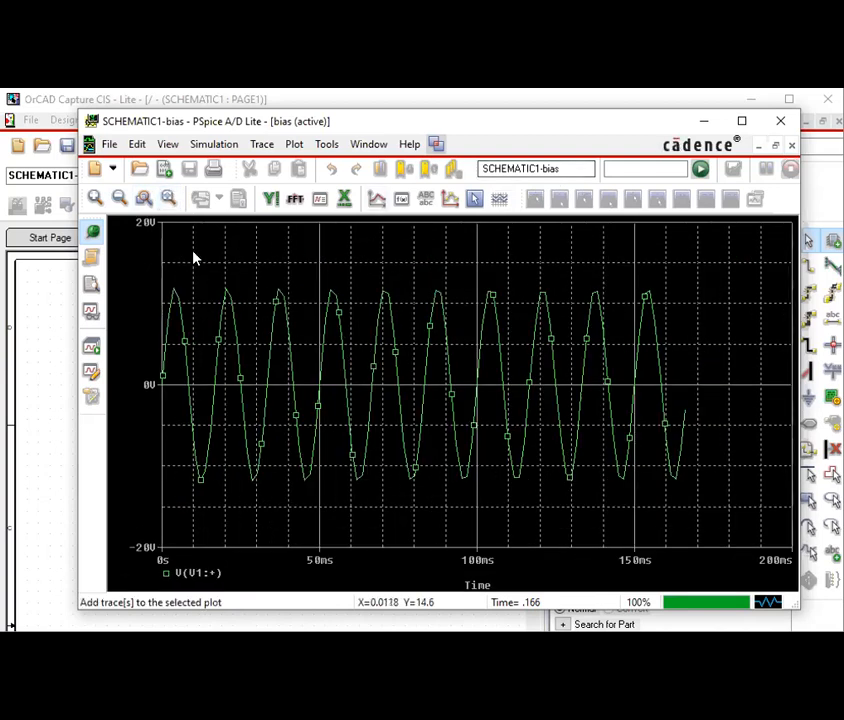
Step: Return to the schematic and enter a maximum step size for the transient analysis in the simulation settings
left_click(706, 124)
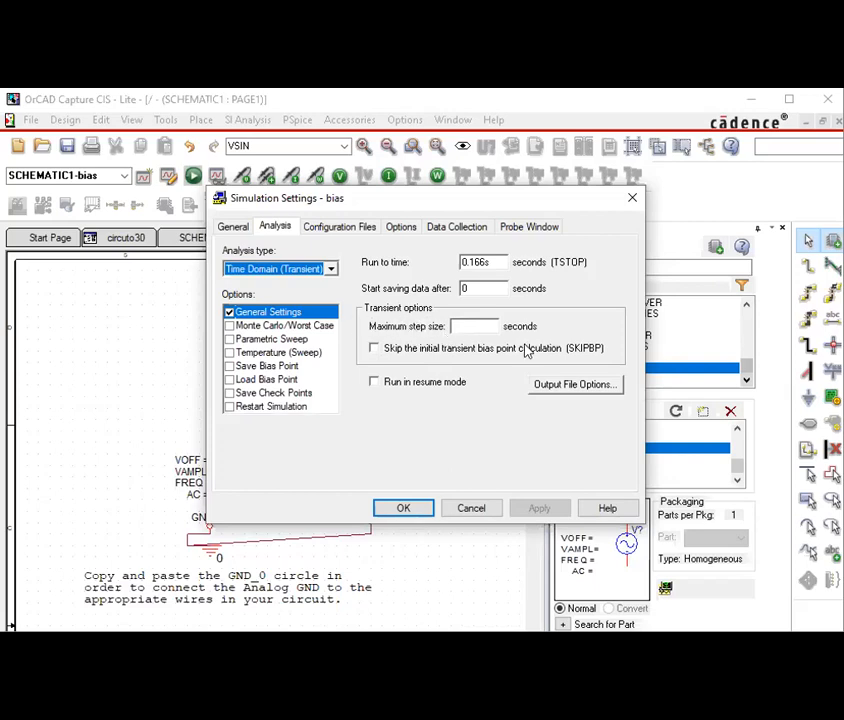
left_click(462, 326)
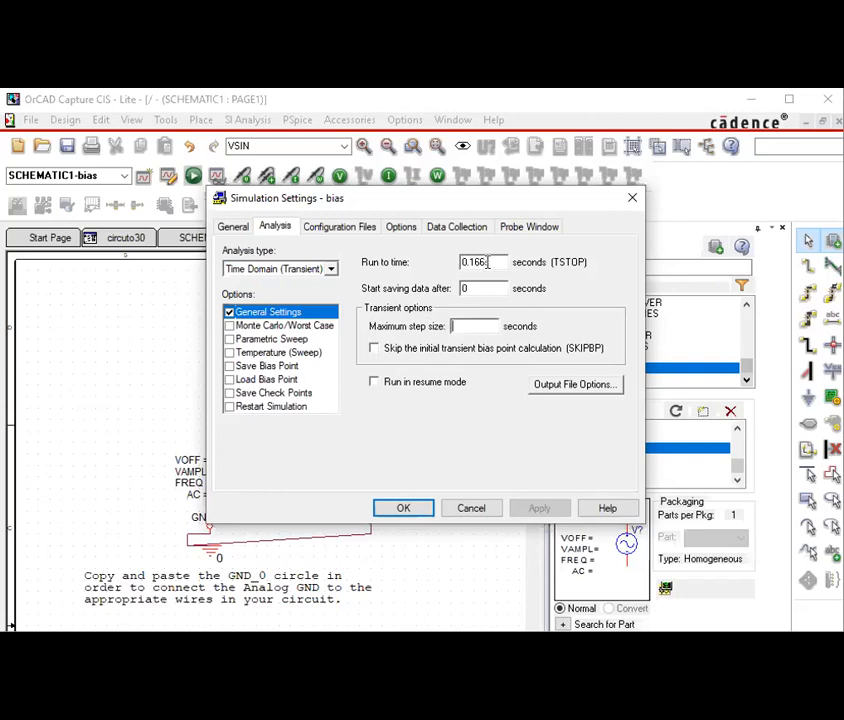
left_click(466, 326)
type("0.166")
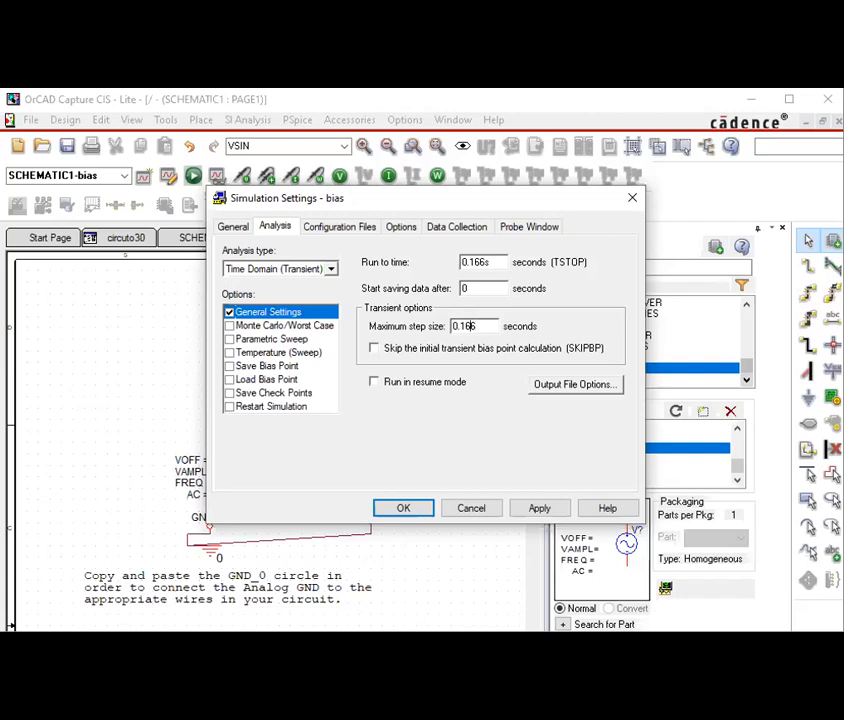
type("0")
left_click(404, 507)
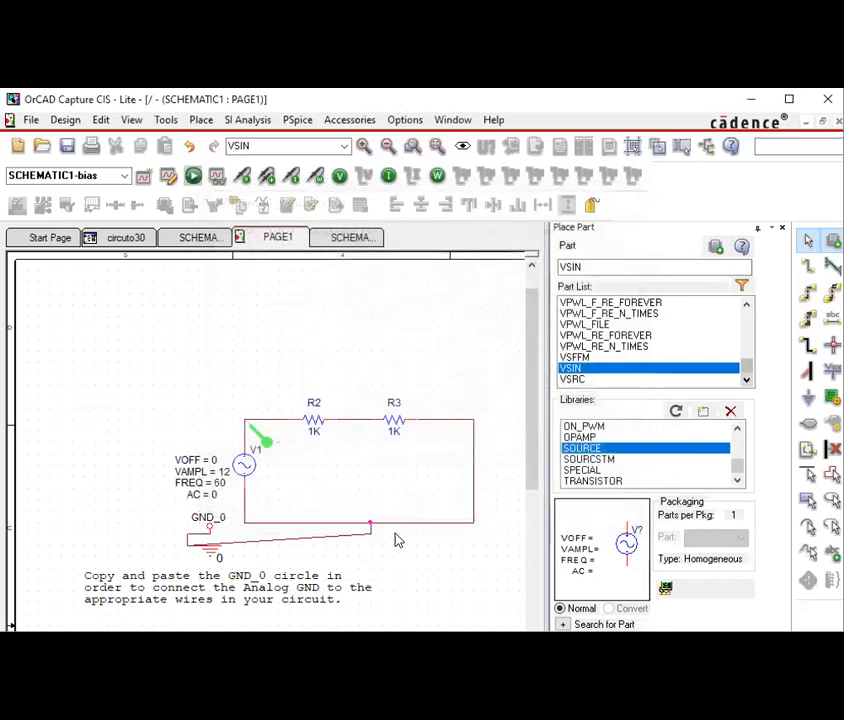
Step: Run the transient simulation and zoom in on one cycle of the V(V1:+) waveform, between about 12 and 34 ms
left_click(193, 175)
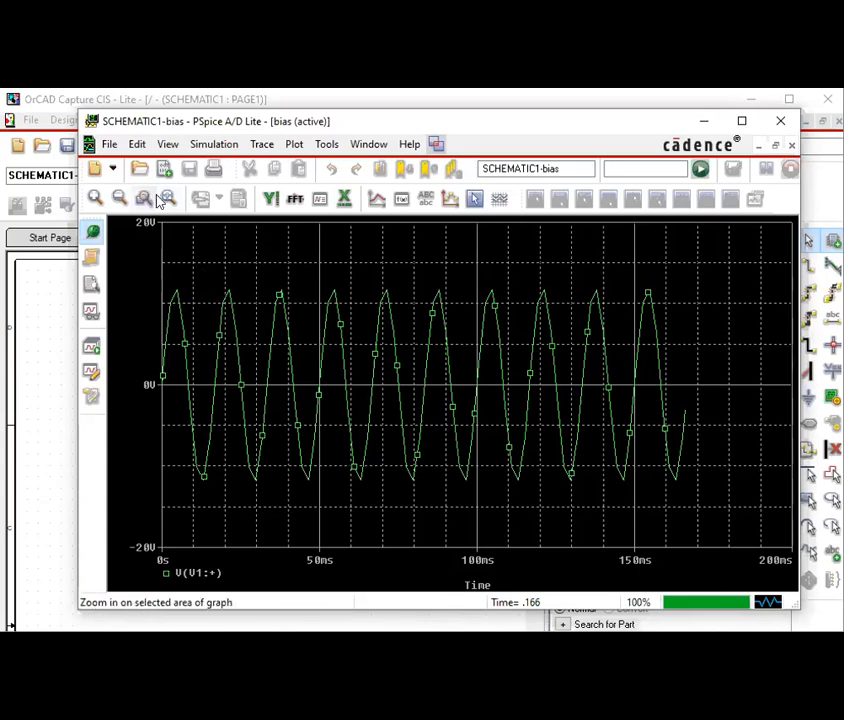
mouse_move(200, 282)
left_mouse_down()
mouse_move(283, 533)
mouse_move(264, 531)
mouse_move(268, 524)
left_mouse_up()
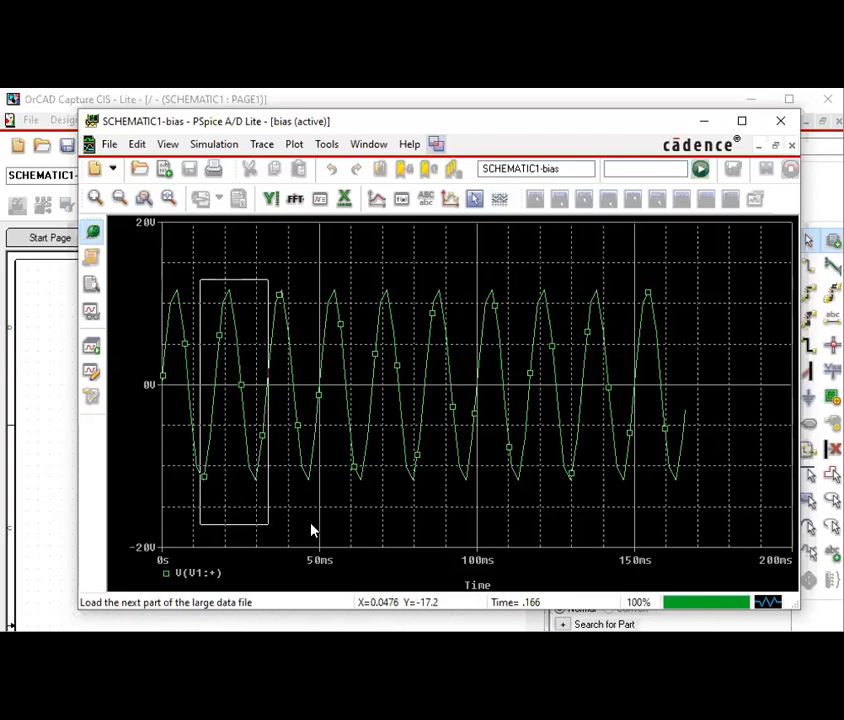
left_click(143, 199)
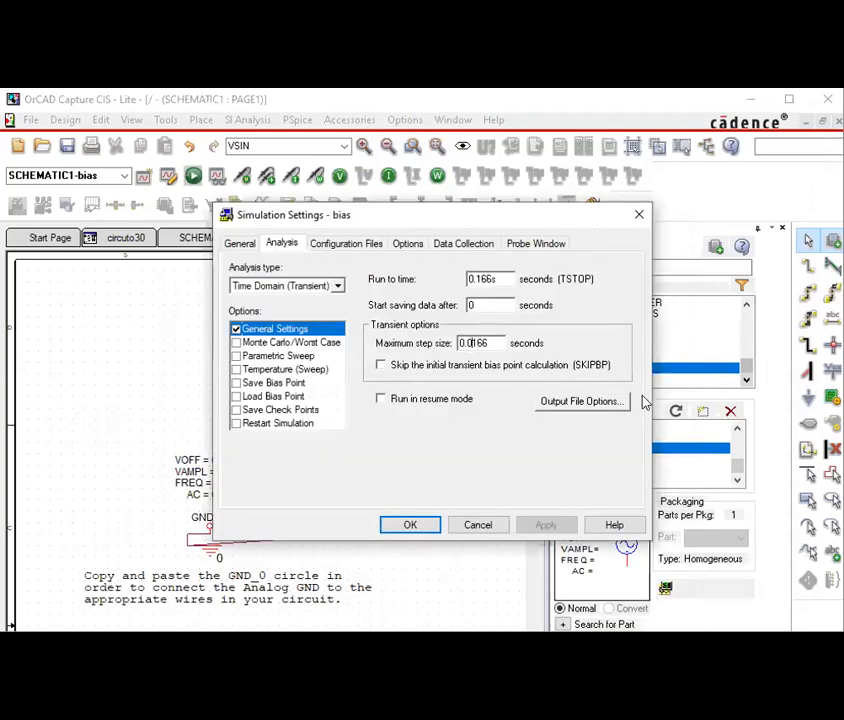
Step: Set the transient analysis maximum step size to 0.00166 seconds and rerun the simulation
type("0")
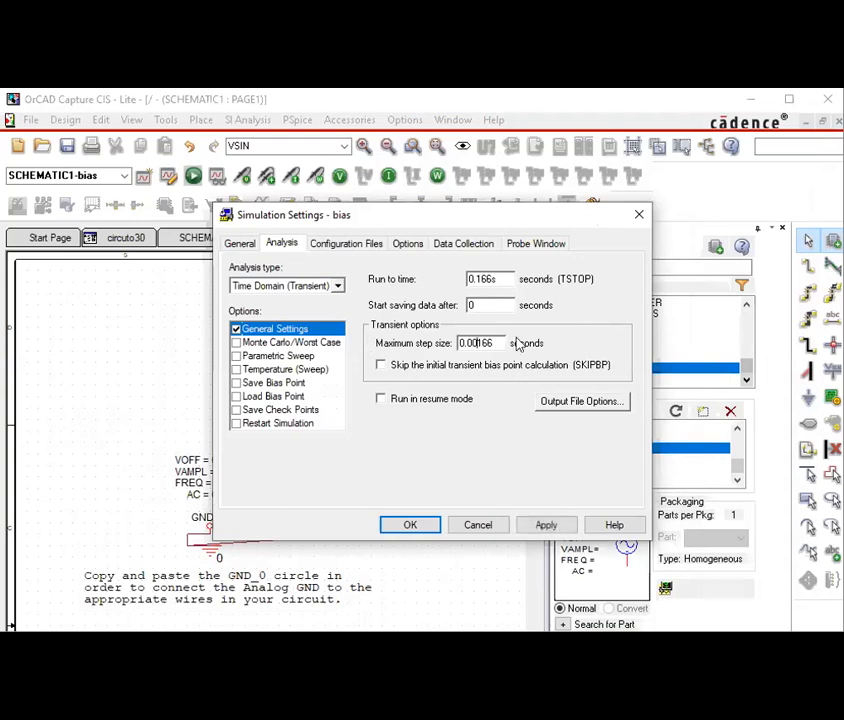
left_click(410, 524)
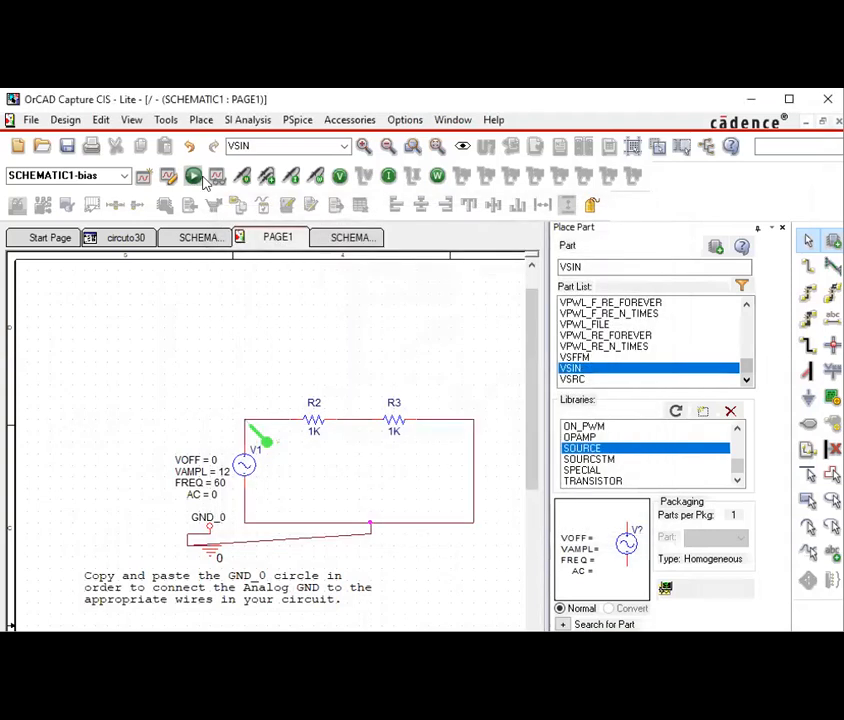
left_click(194, 177)
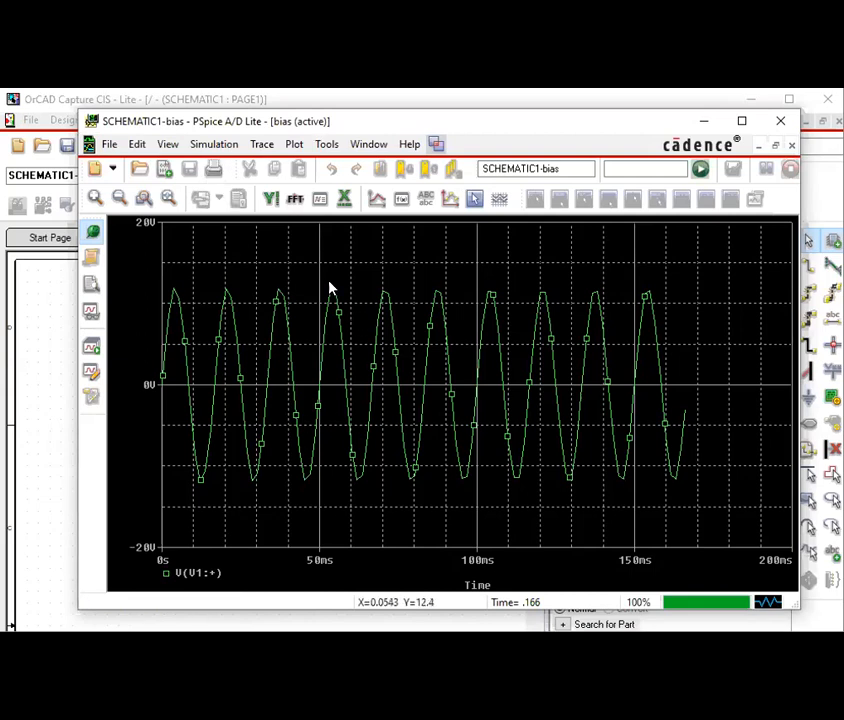
Step: Zoom in on the V(V1:+) waveform between about 15 and 48 ms to inspect its smoothness, and return to the schematic
left_click_drag(308, 279, 222, 499)
left_click(143, 197)
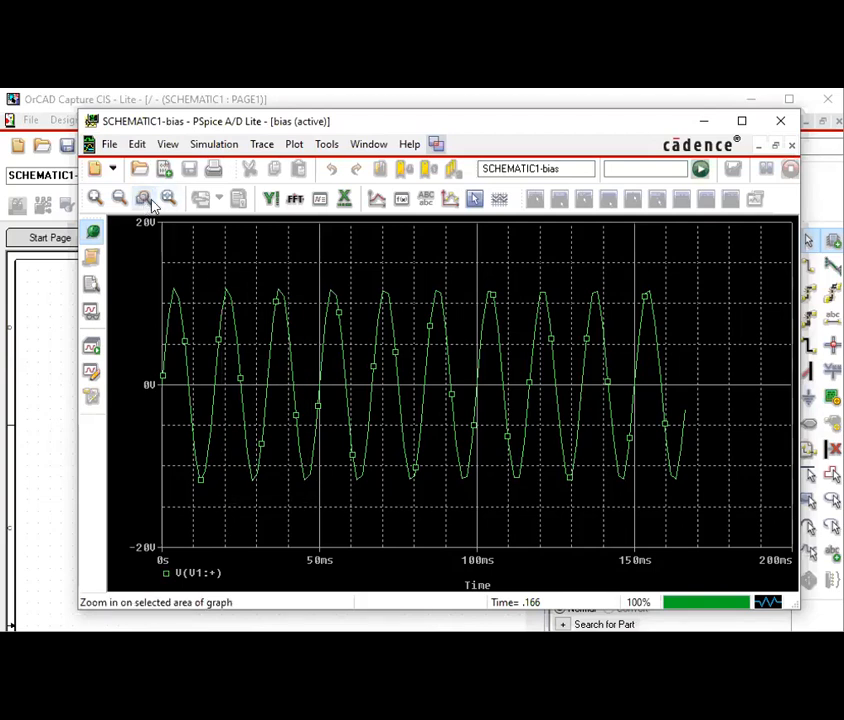
left_click_drag(210, 268, 313, 494)
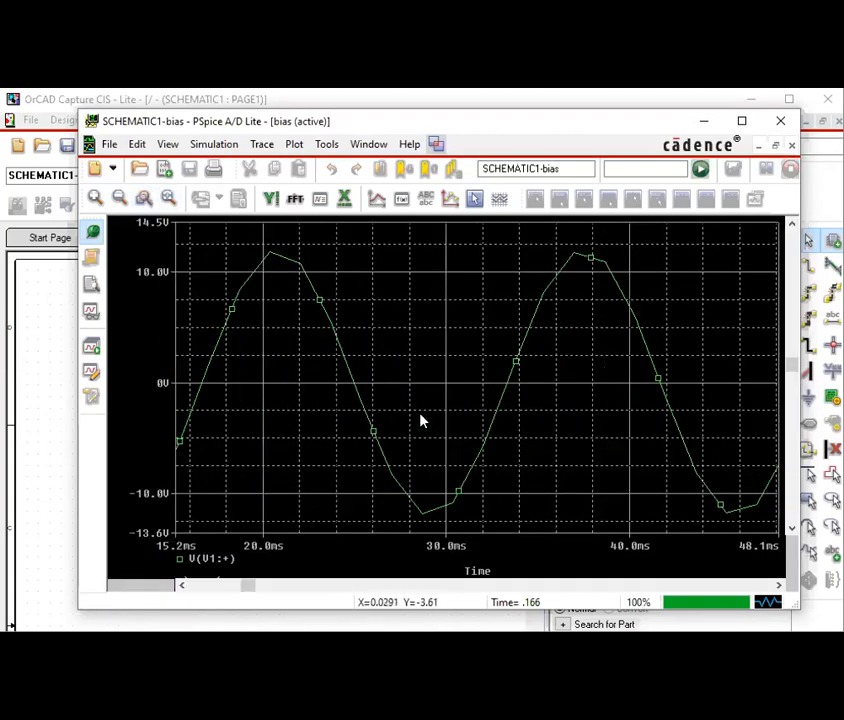
left_click_drag(245, 249, 537, 529)
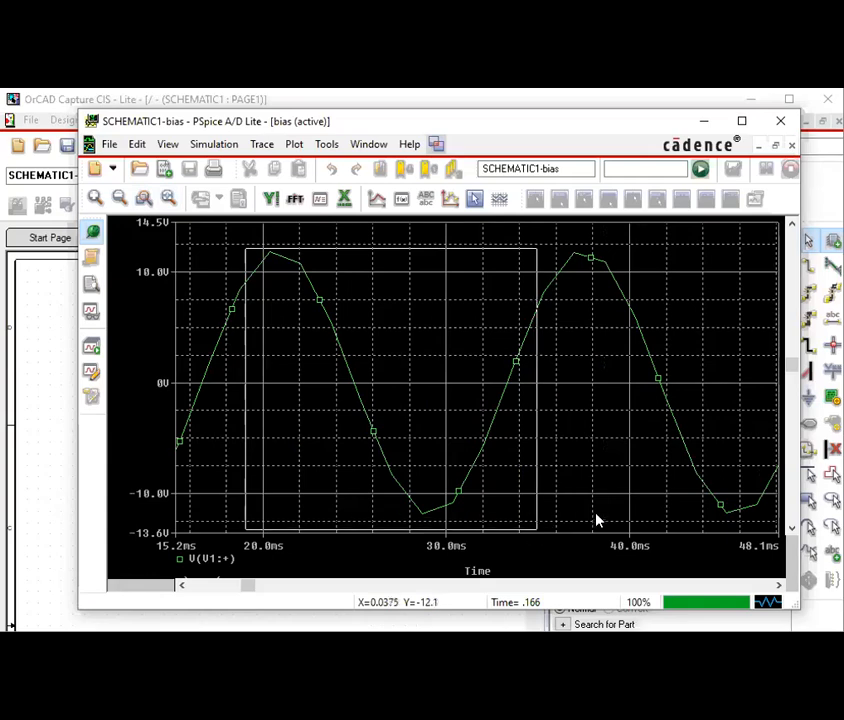
left_click(704, 122)
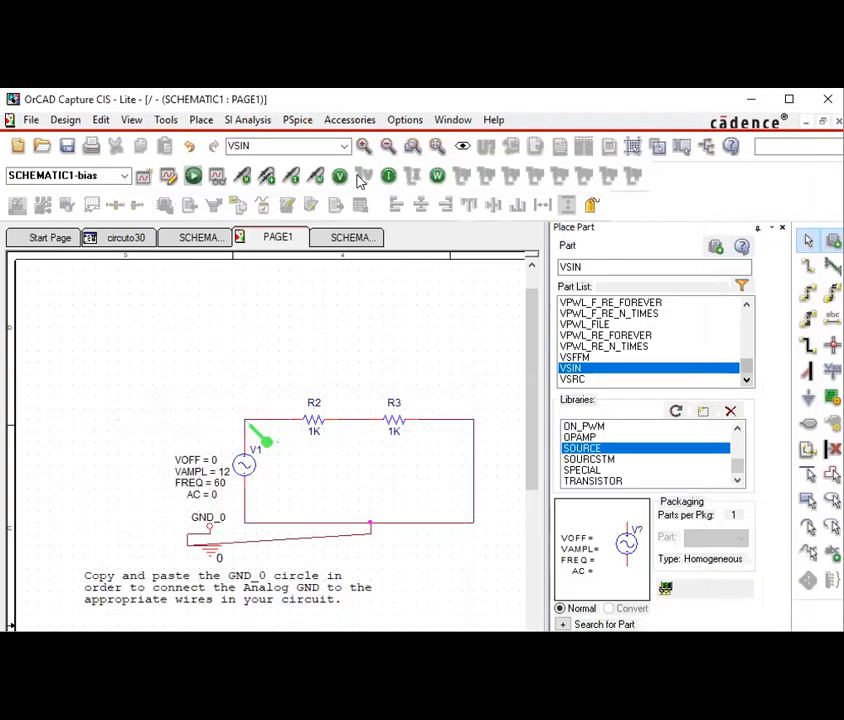
Step: Set the transient analysis maximum step size to 0.000166 seconds and rerun the simulation
left_click(174, 183)
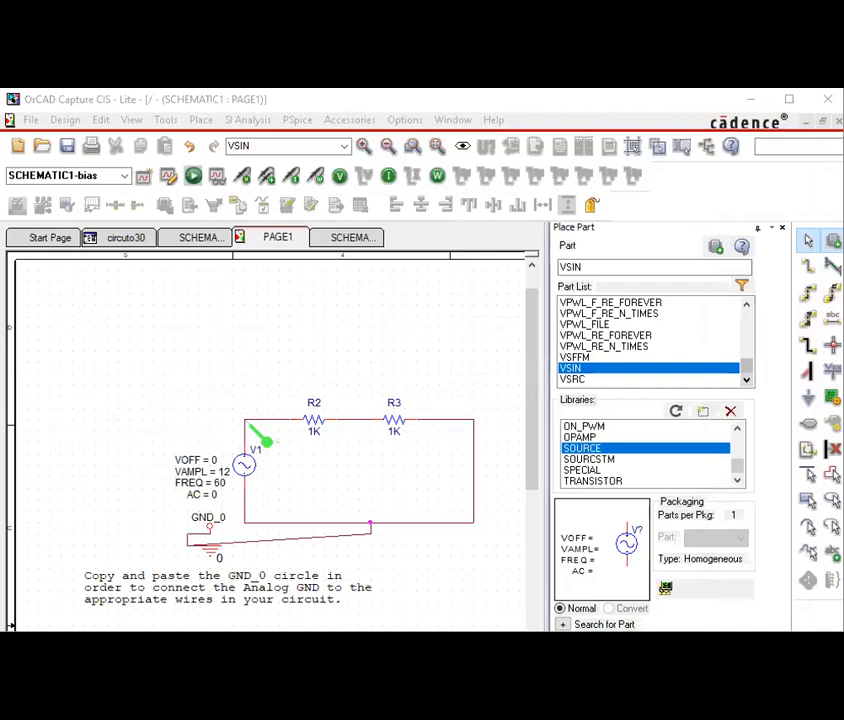
left_click(436, 316)
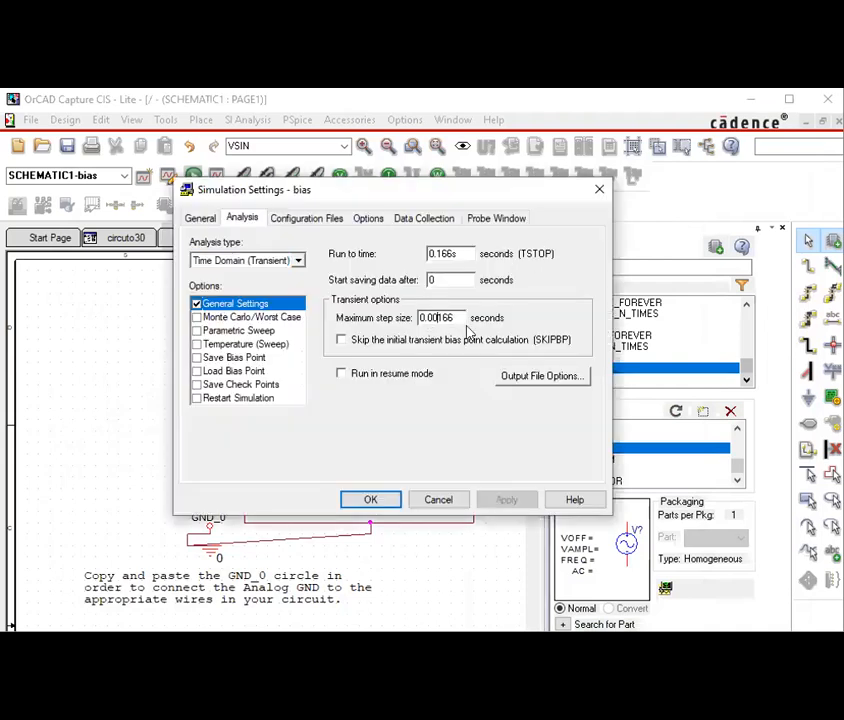
type("0")
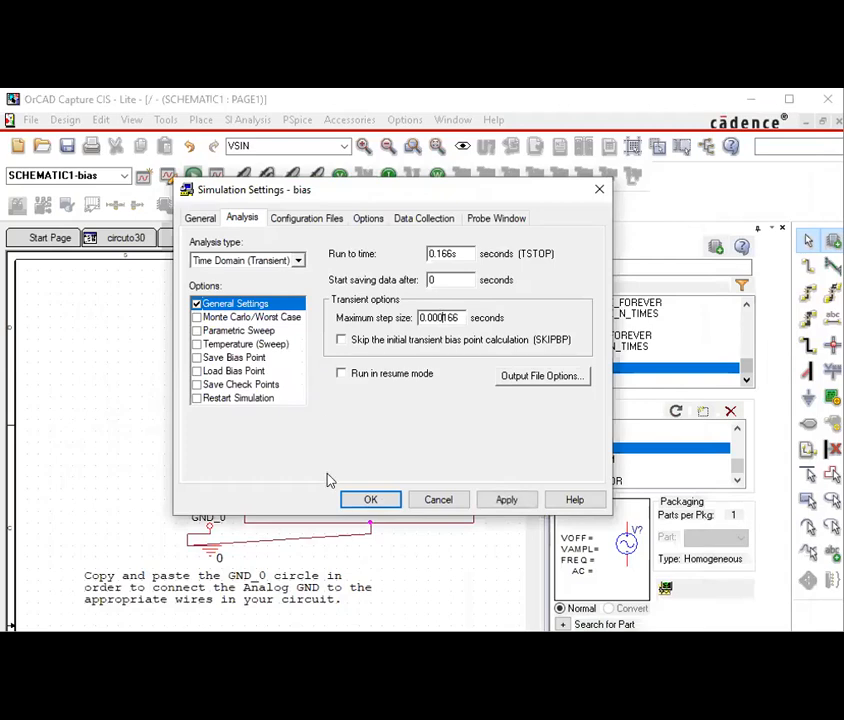
left_click(377, 500)
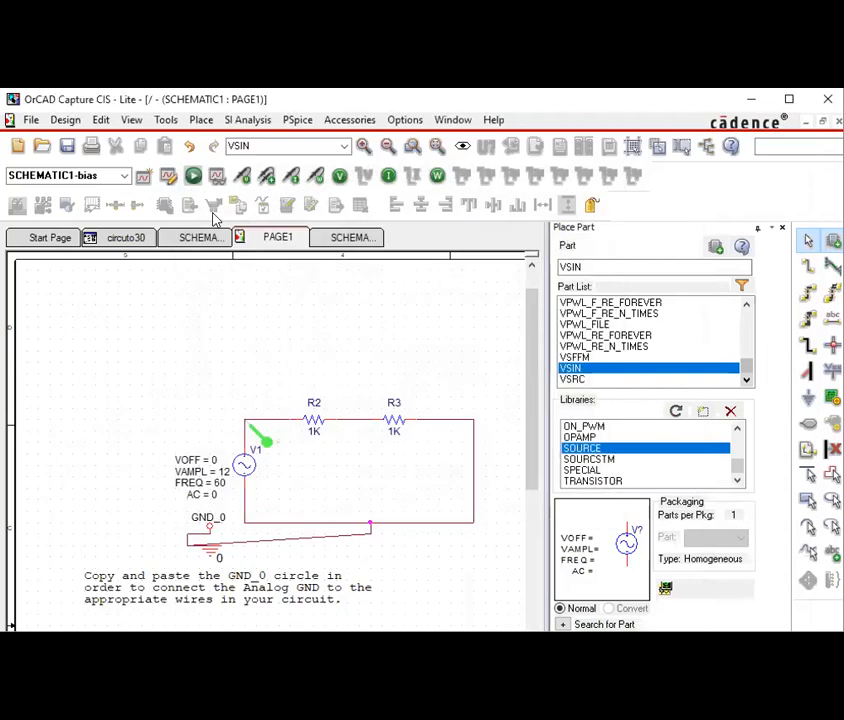
left_click(193, 175)
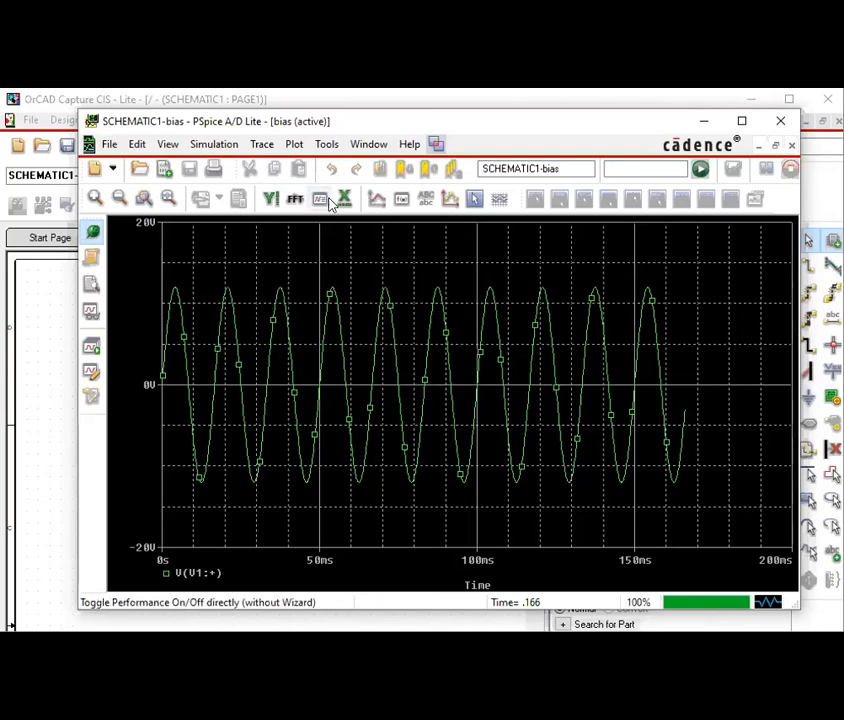
Step: Inspect the waveform magnified between about 2.4 and 30 ms, restore the full plot, and enlarge the range from 0 to about 110 ms
left_click(143, 198)
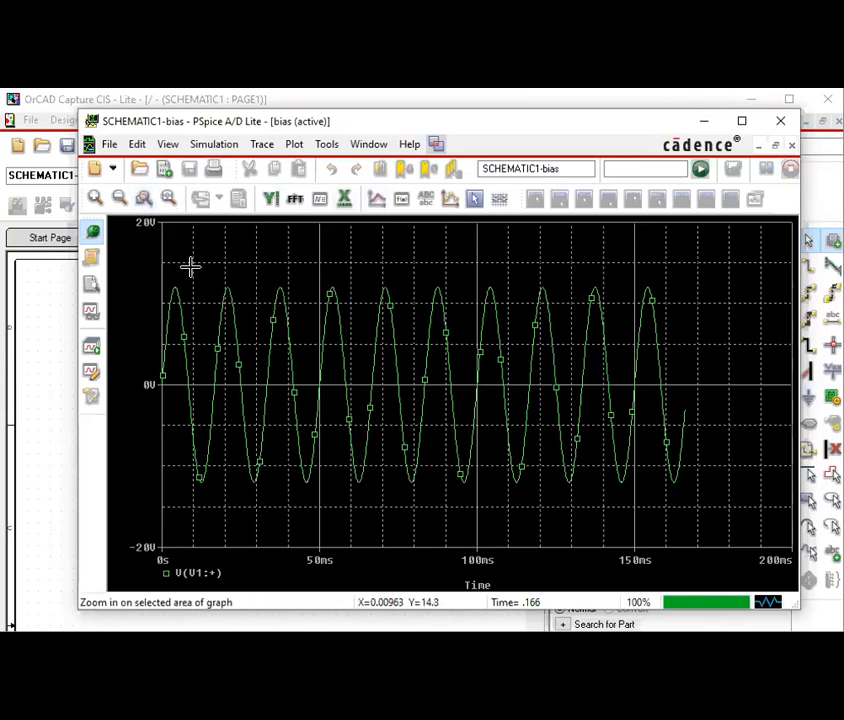
left_click_drag(167, 285, 252, 503)
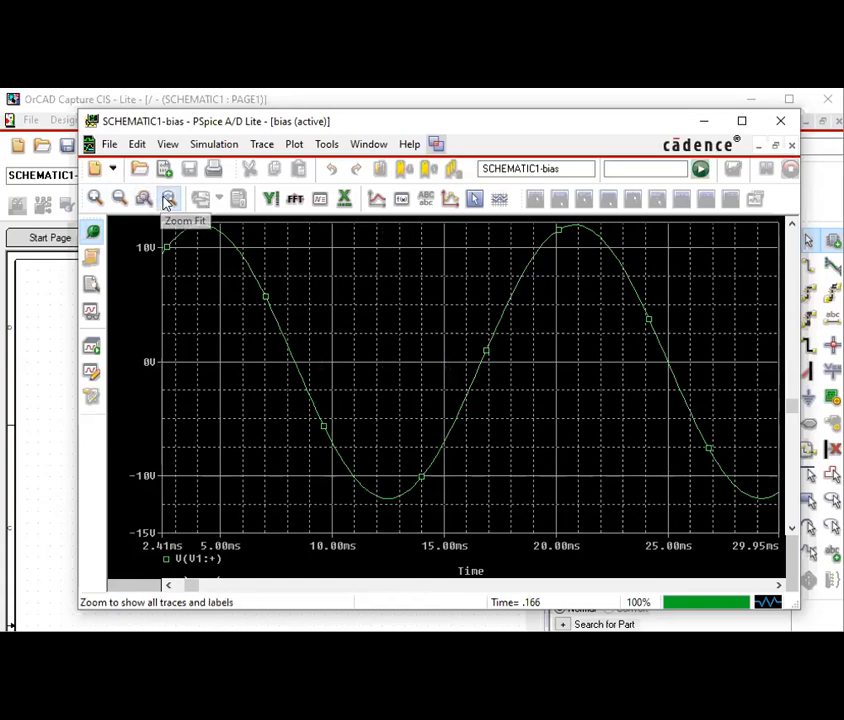
left_click(168, 198)
left_click_drag(510, 262, 265, 595)
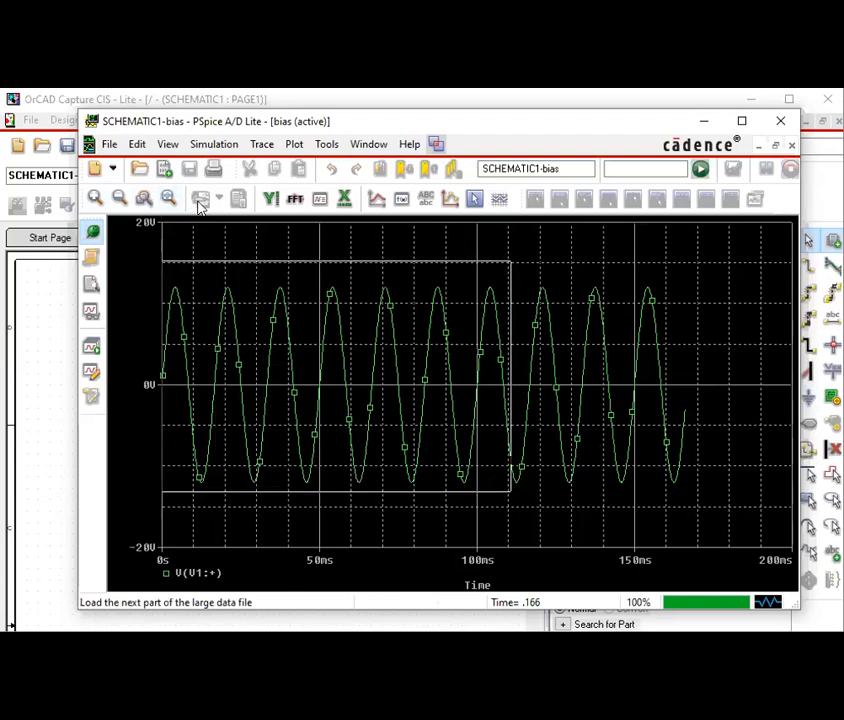
left_click(143, 198)
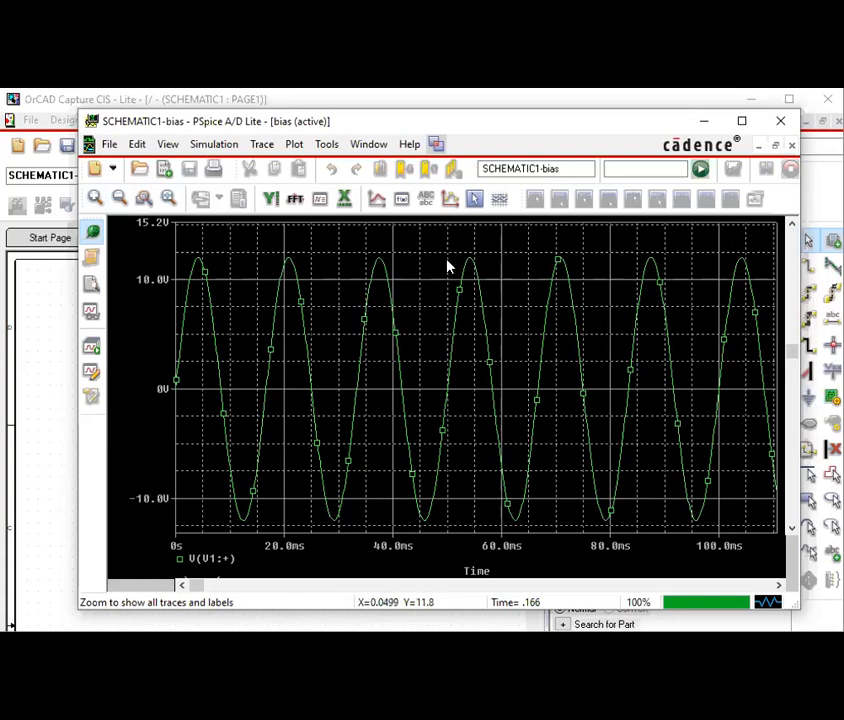
Step: Examine the first cycle of the waveform enlarged from 0 to about 22 ms, and return to the schematic
left_click_drag(293, 245, 145, 541)
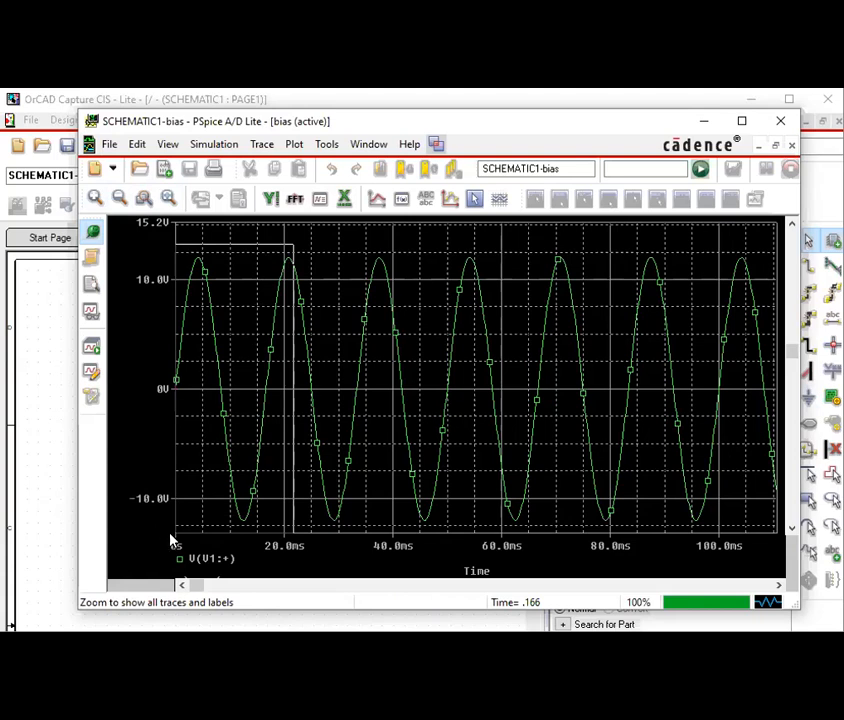
left_click(182, 517)
left_click(169, 198)
left_click_drag(293, 249, 148, 563)
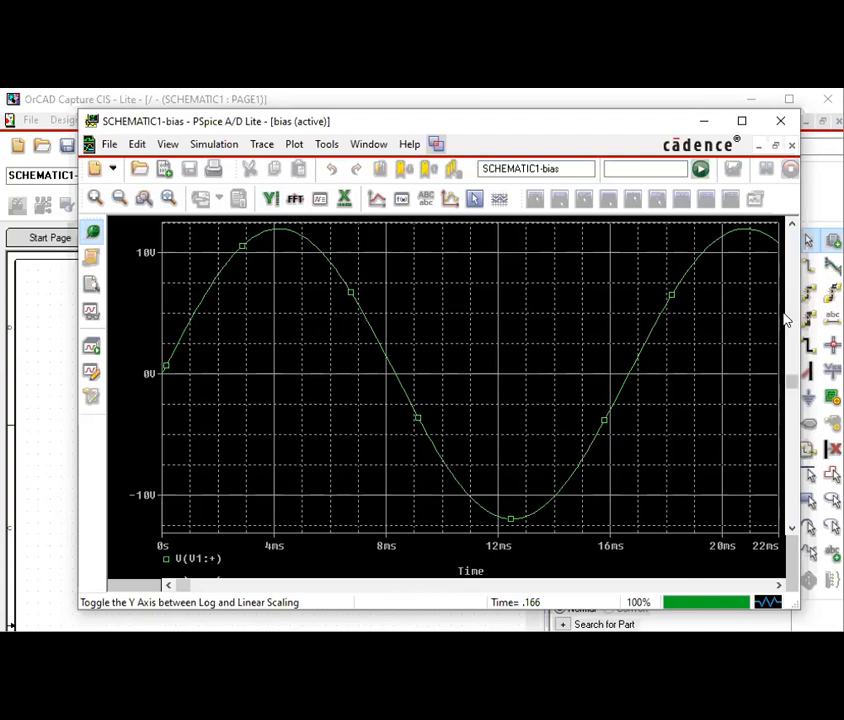
left_click(704, 122)
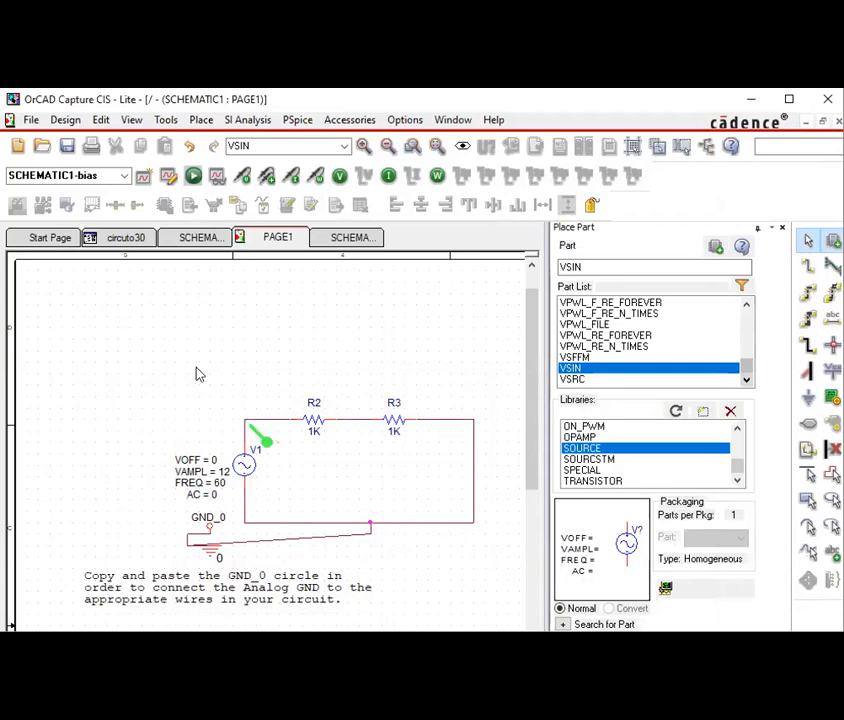
Step: Open the properties of the sinusoidal source V1, apply them without edits, and return to the PAGE1 schematic
left_click(244, 470)
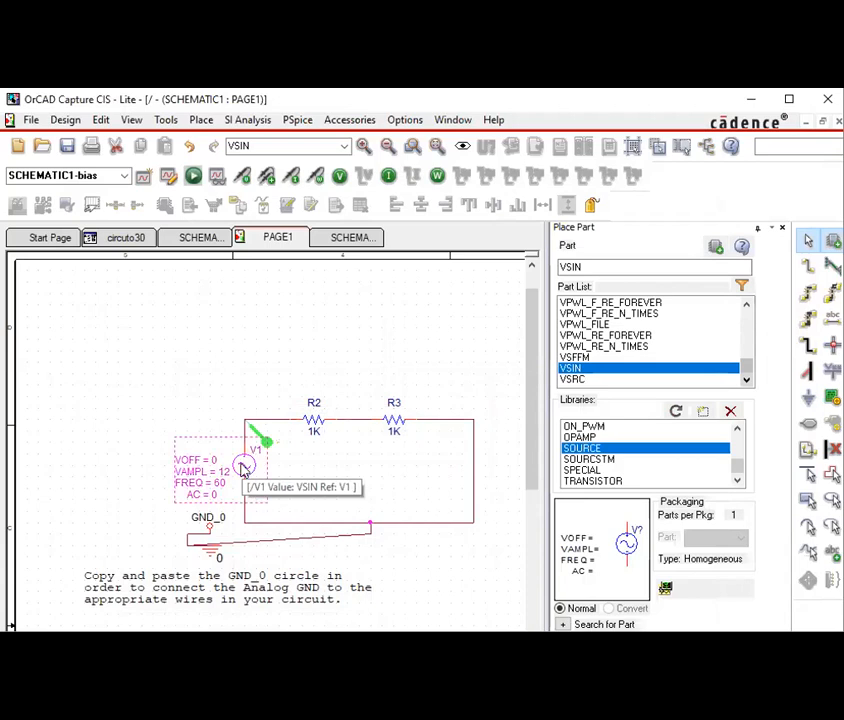
double_click(244, 470)
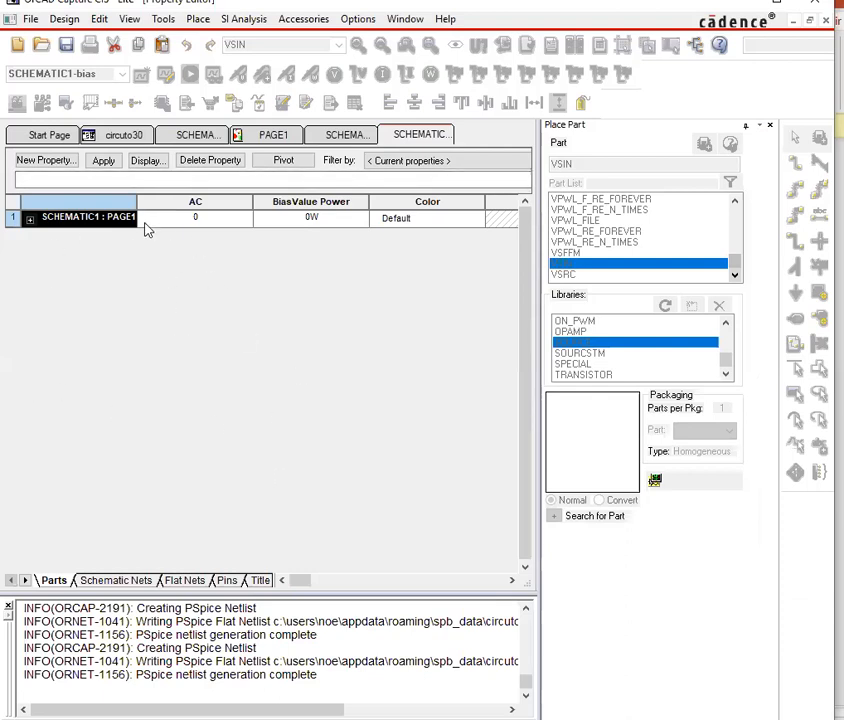
left_click(106, 162)
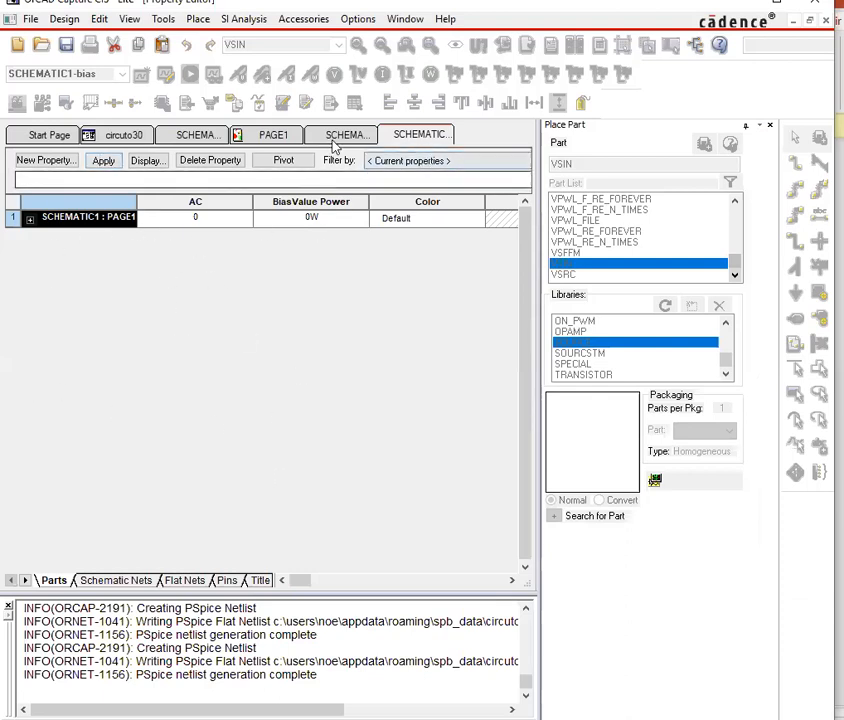
left_click(285, 135)
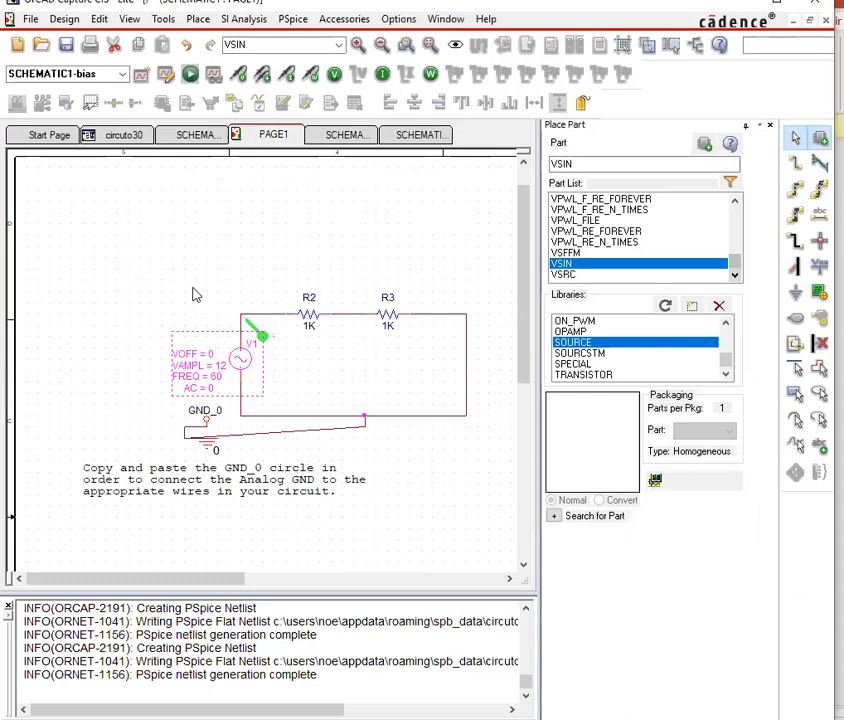
Step: Set the PHASE property of the sinusoidal source V1 to 90, apply the change, and close the property editor
left_click(420, 134)
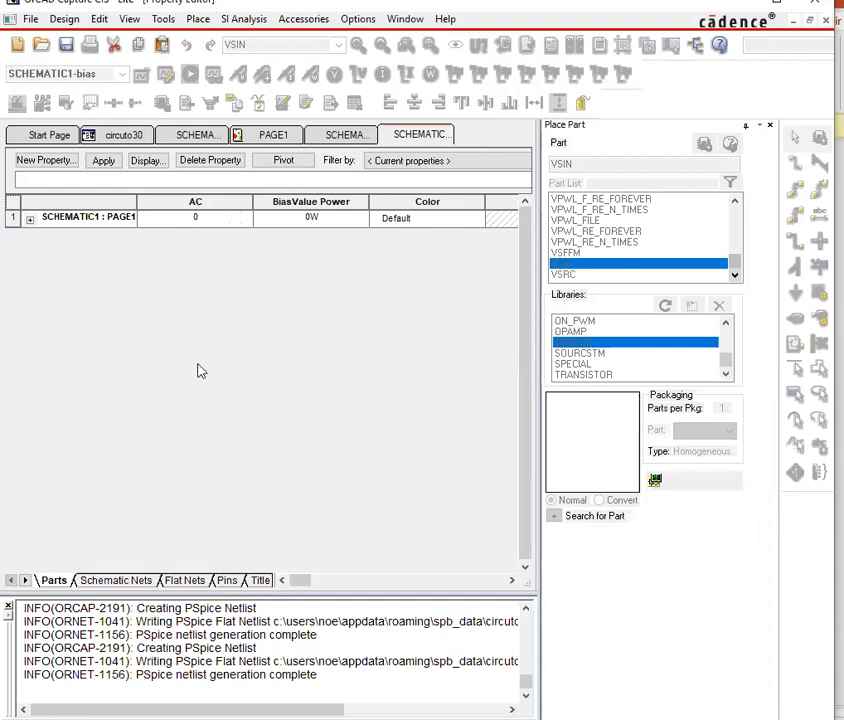
left_click(512, 580)
left_click(282, 580)
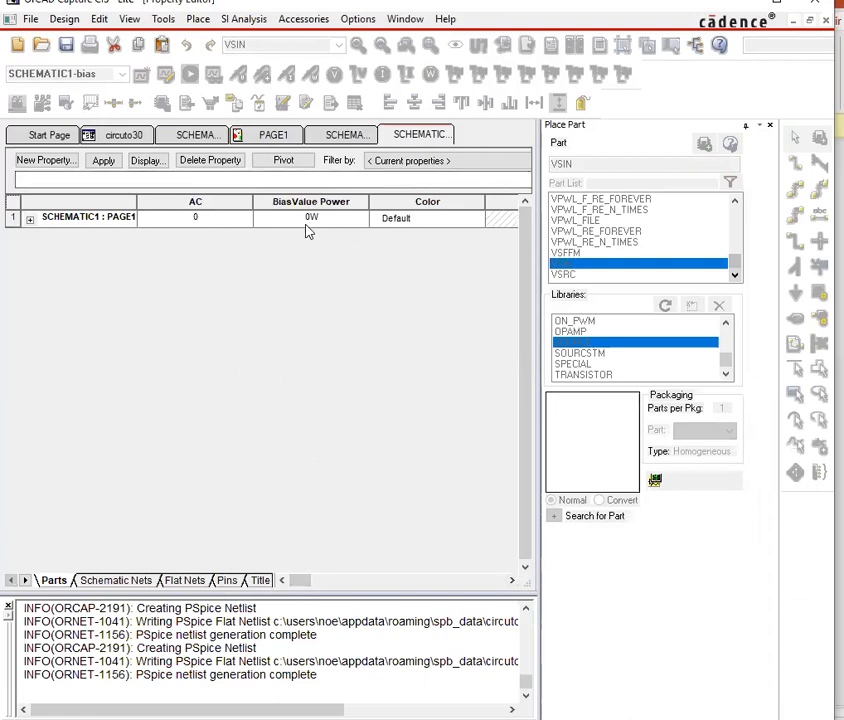
left_click(511, 580)
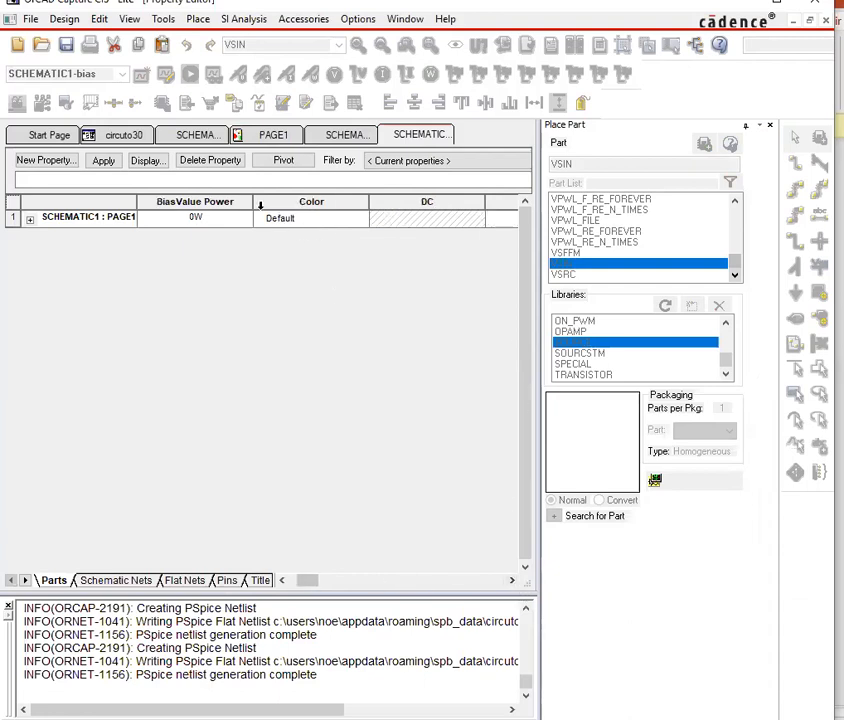
left_click(514, 580)
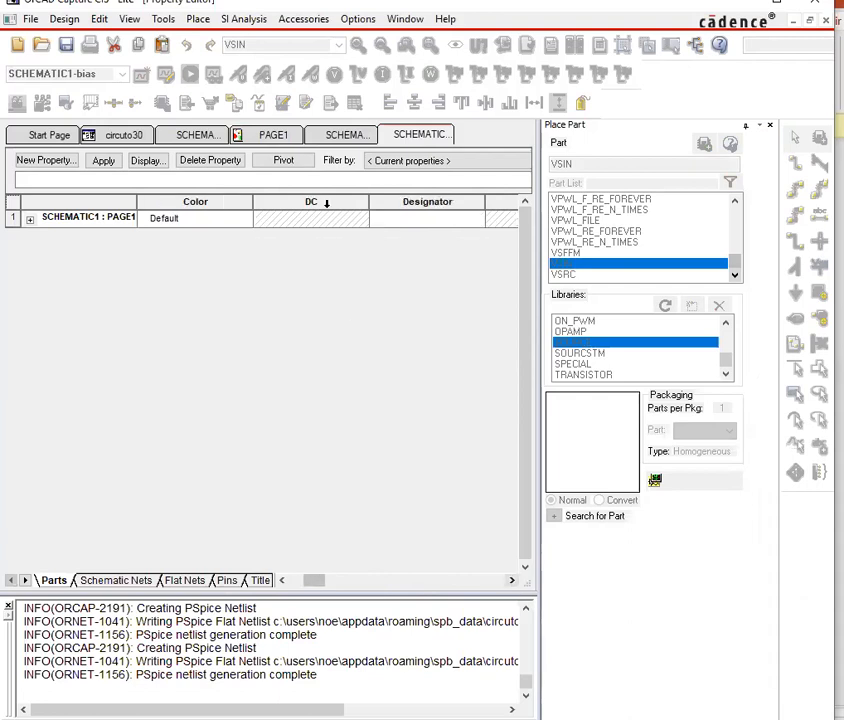
left_click(512, 580)
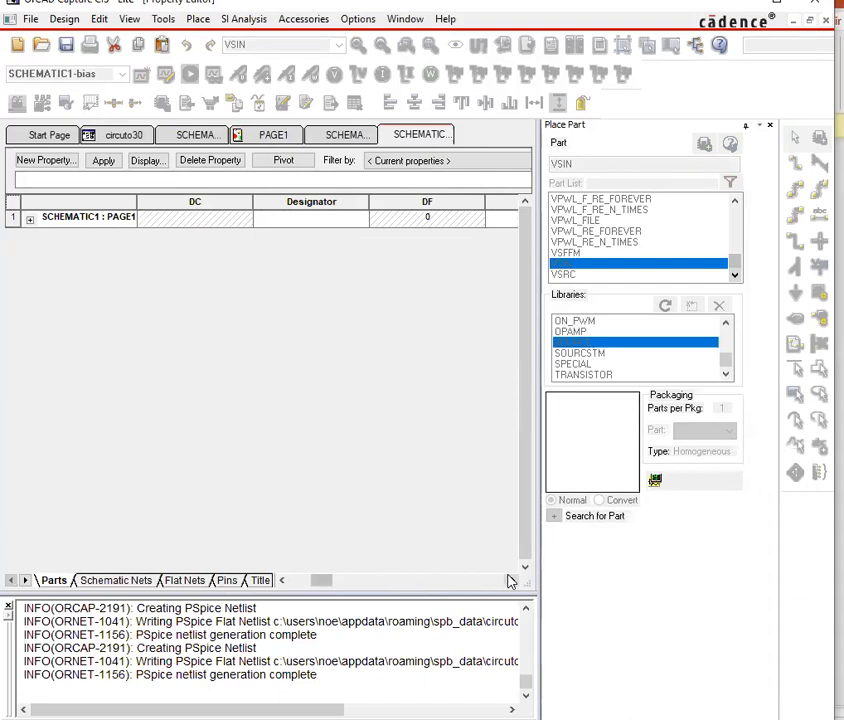
left_click(512, 581)
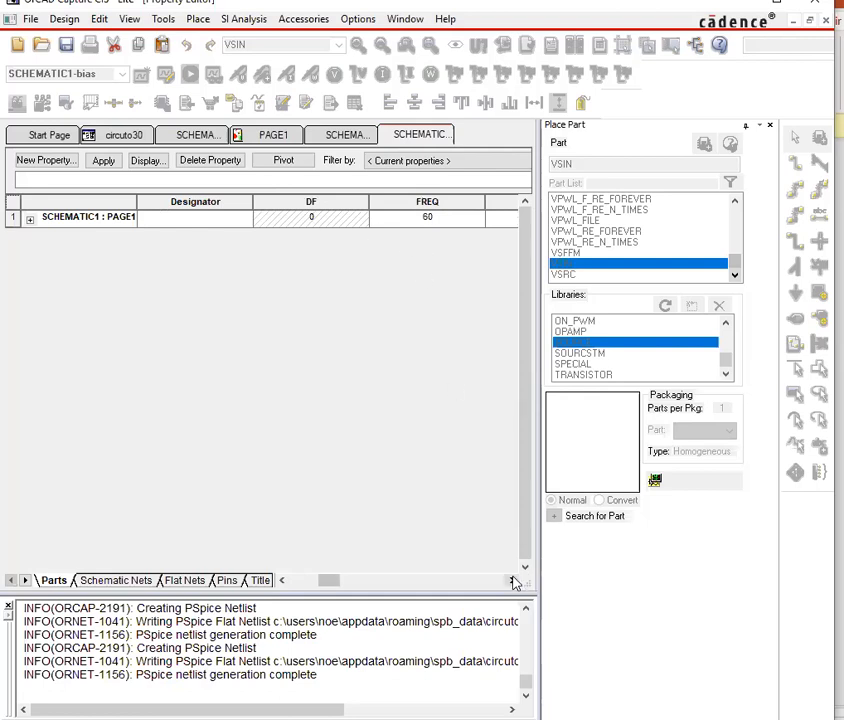
left_click(513, 581)
left_click(513, 581)
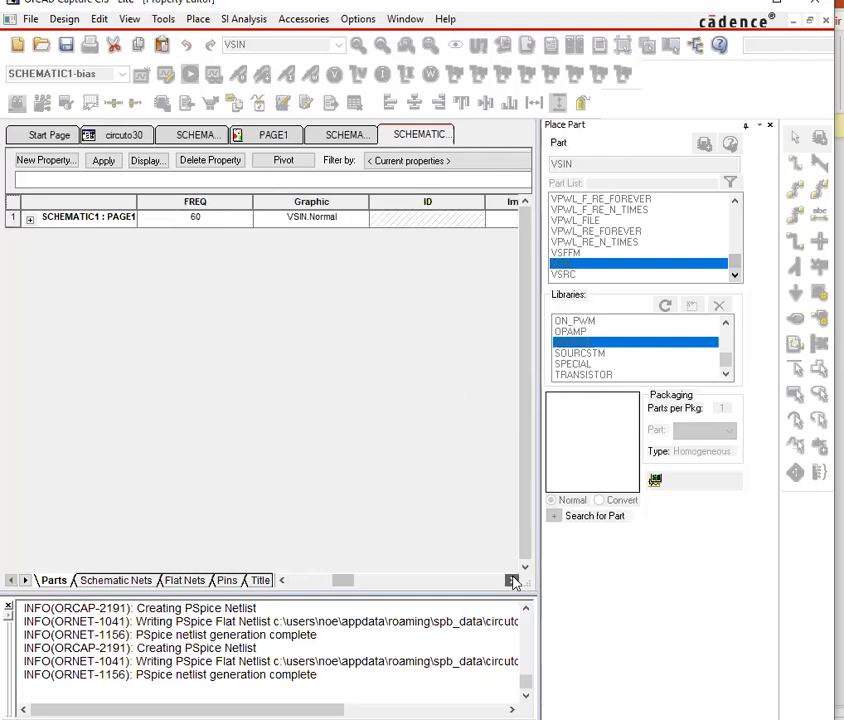
left_click(513, 581)
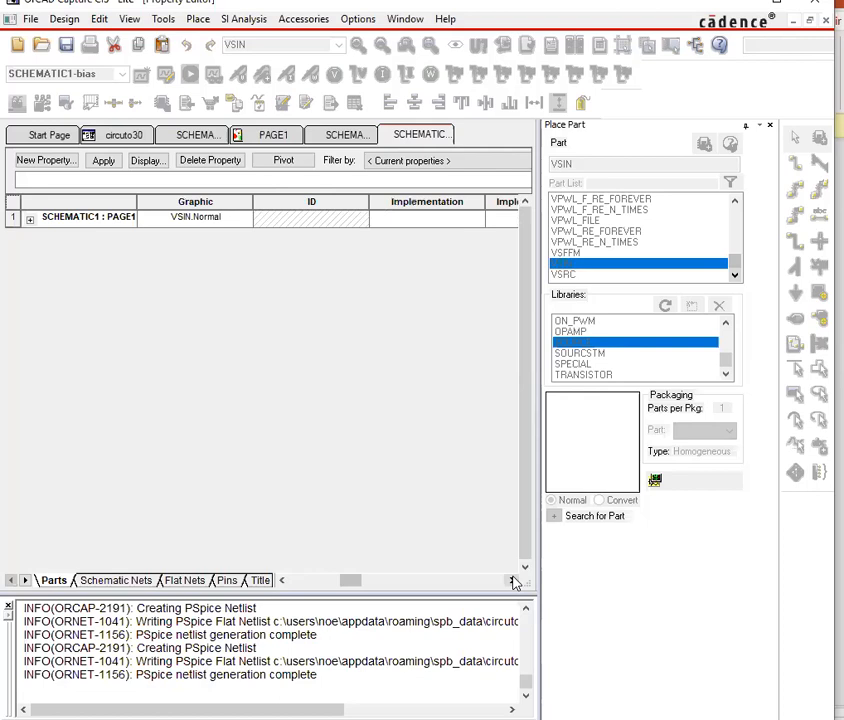
left_click(513, 581)
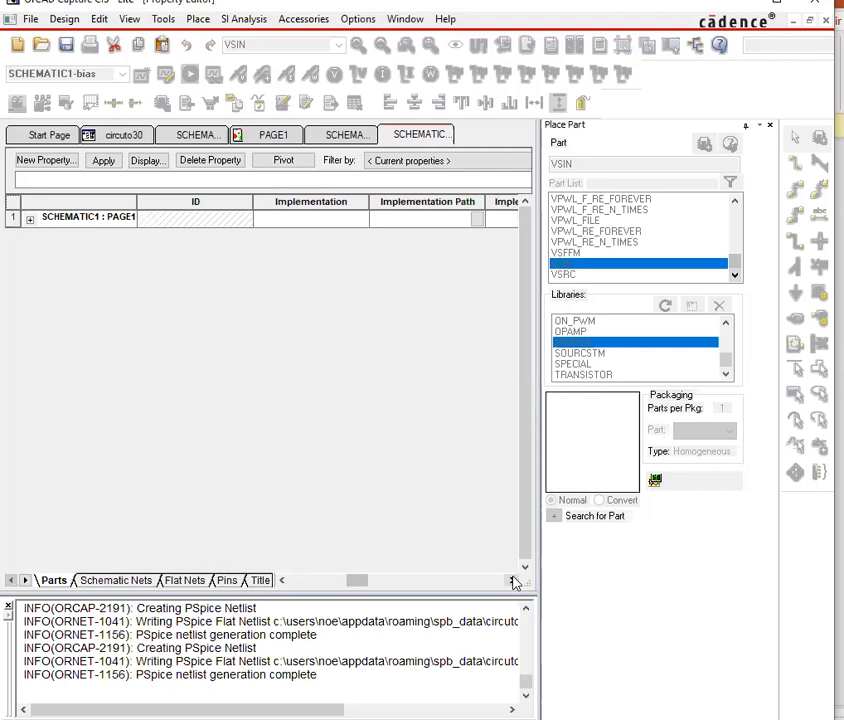
left_click(513, 581)
left_click(513, 581)
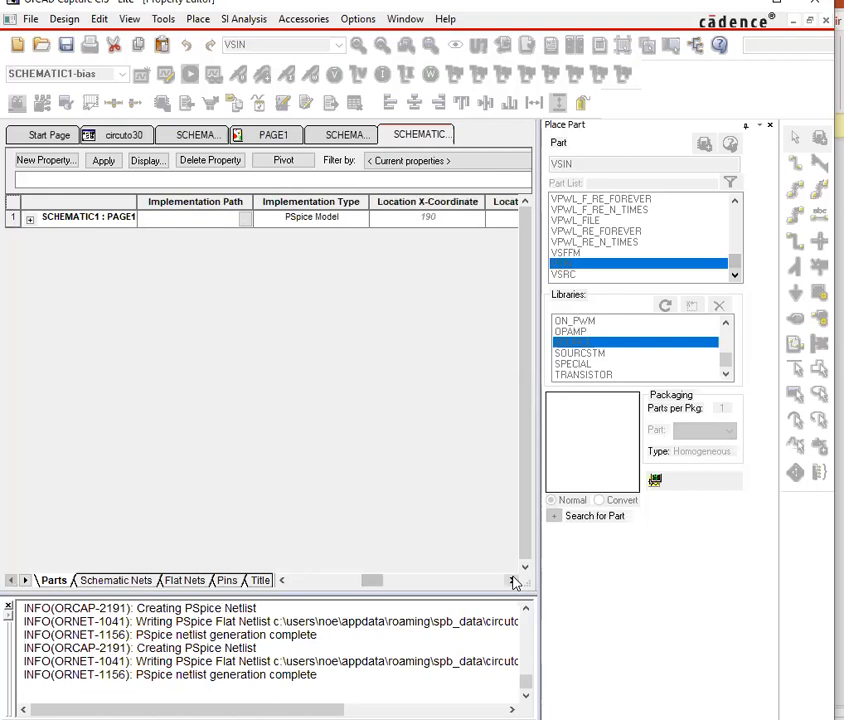
left_click(513, 581)
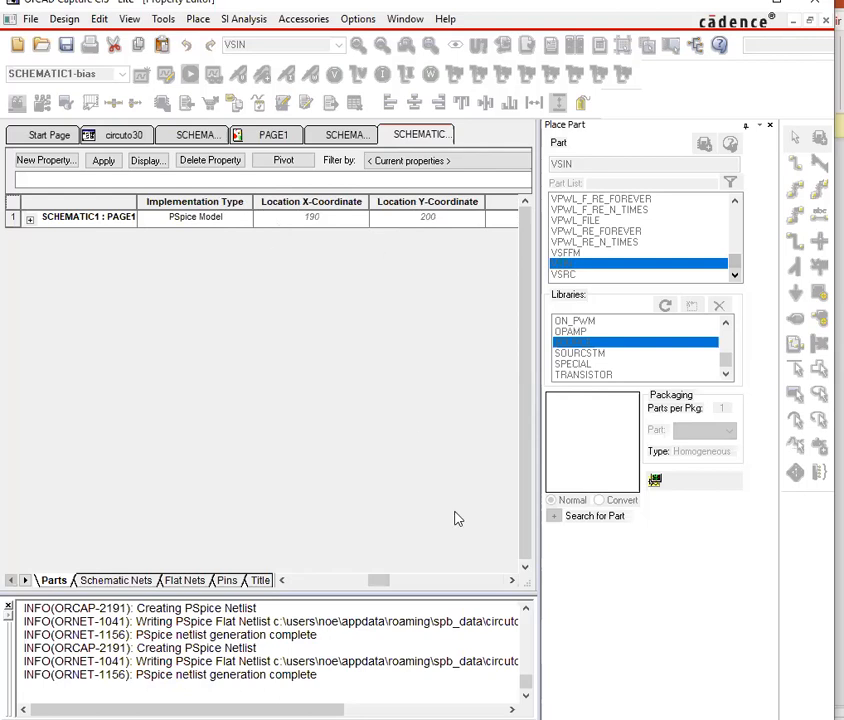
left_click(513, 581)
left_click(513, 581)
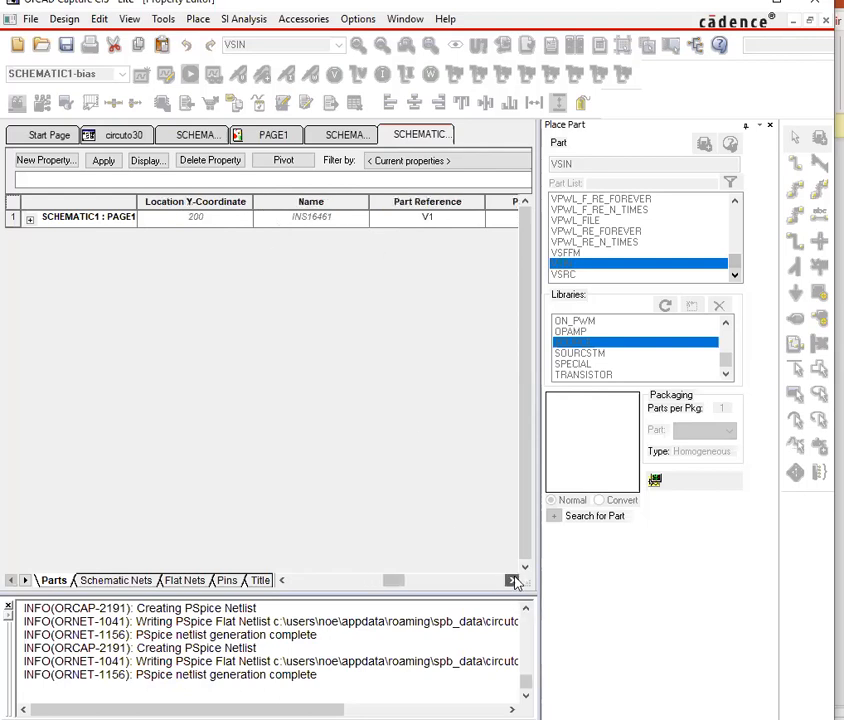
left_click(513, 581)
left_click(513, 581)
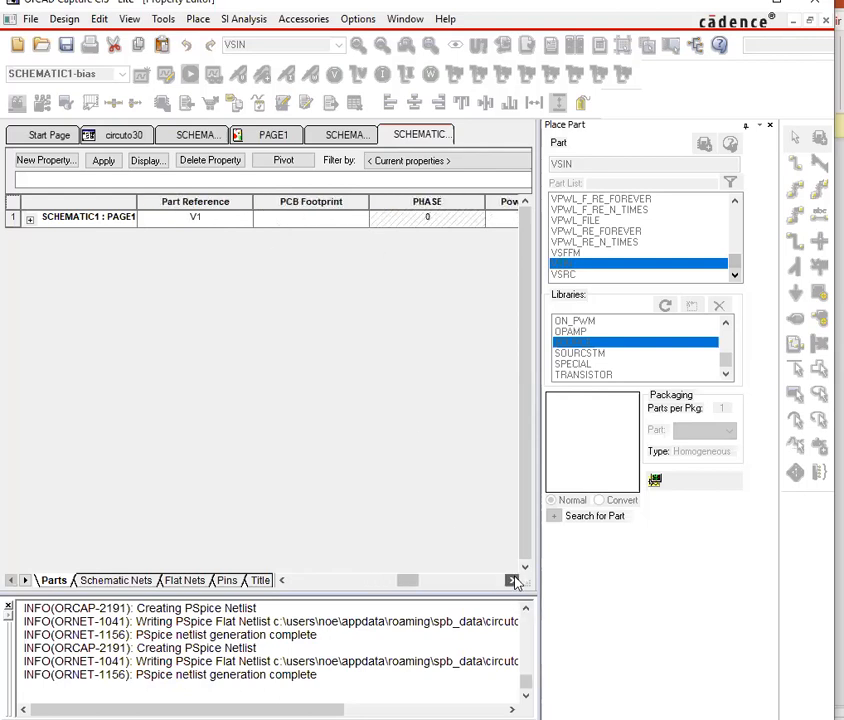
left_click(427, 219)
type("90")
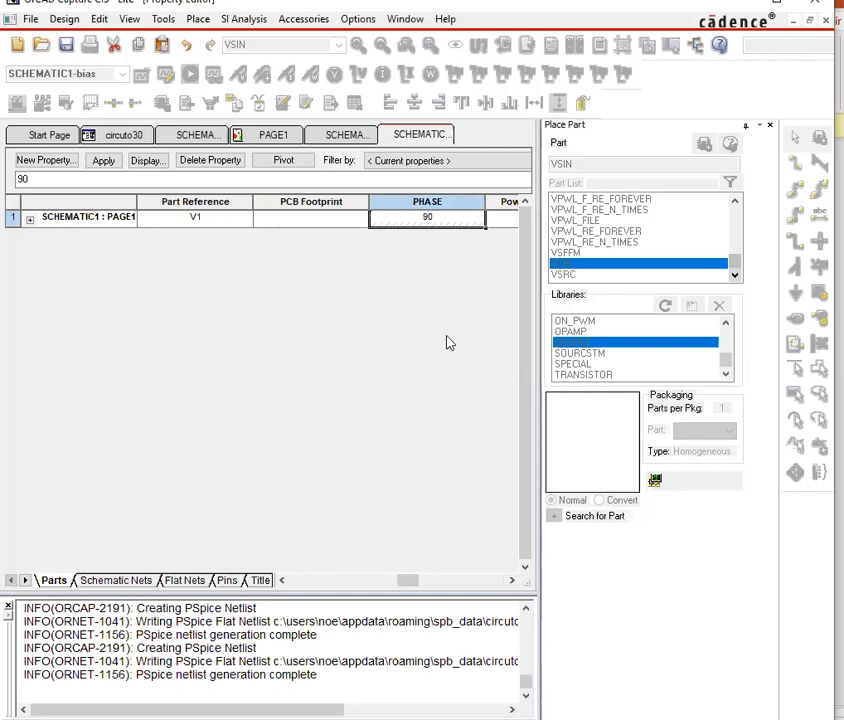
left_click(106, 164)
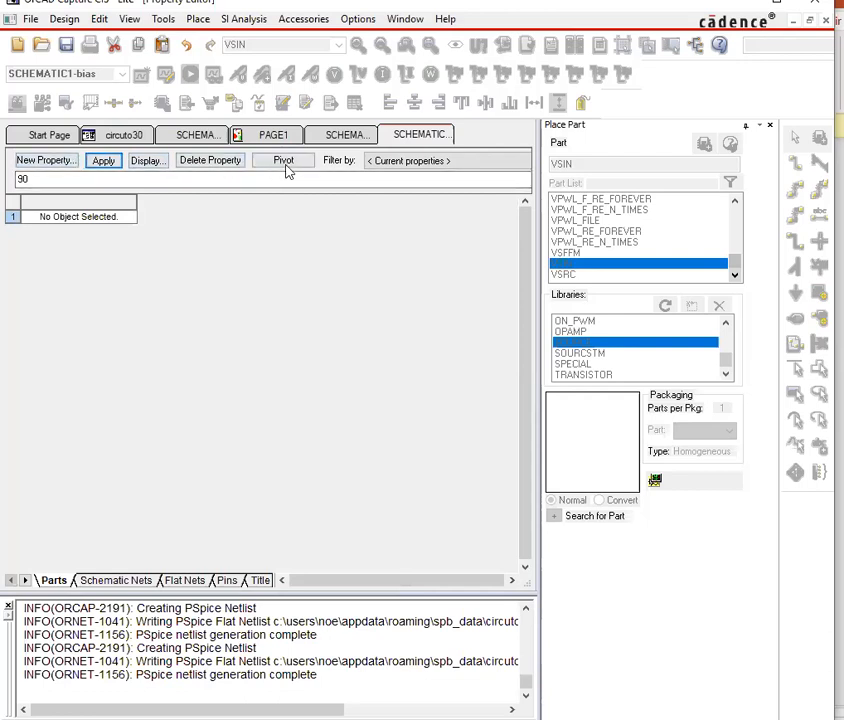
right_click(419, 139)
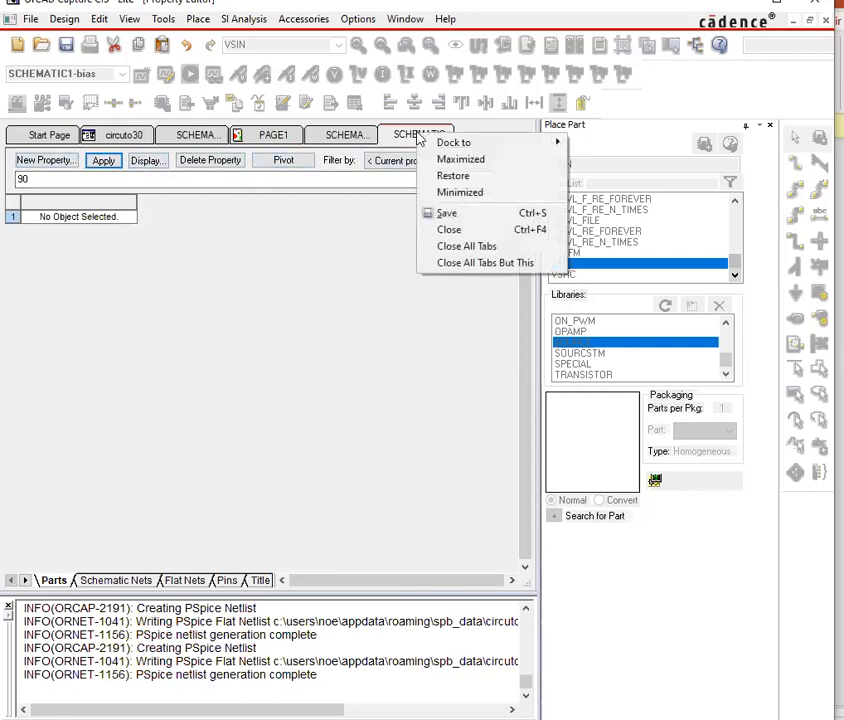
left_click(458, 232)
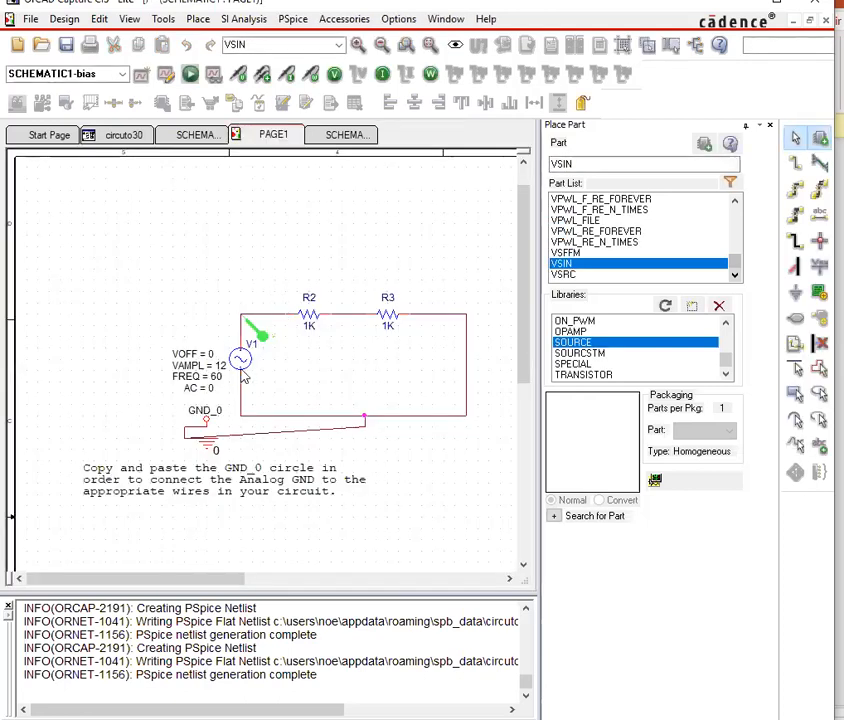
Step: Reopen V1's properties to check the PHASE value, close the property editor, and deselect the source
double_click(247, 370)
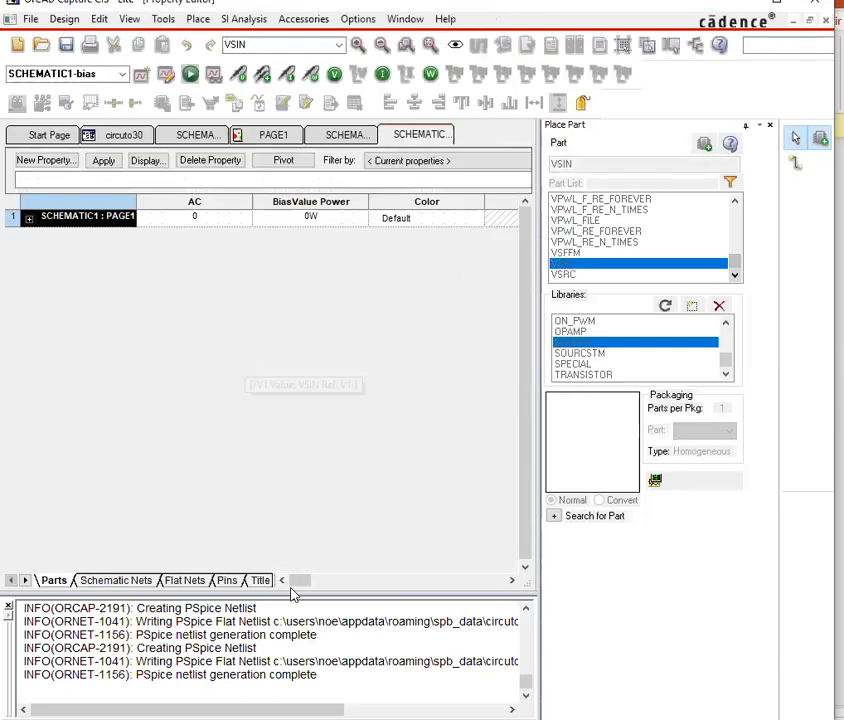
left_click_drag(307, 588, 418, 596)
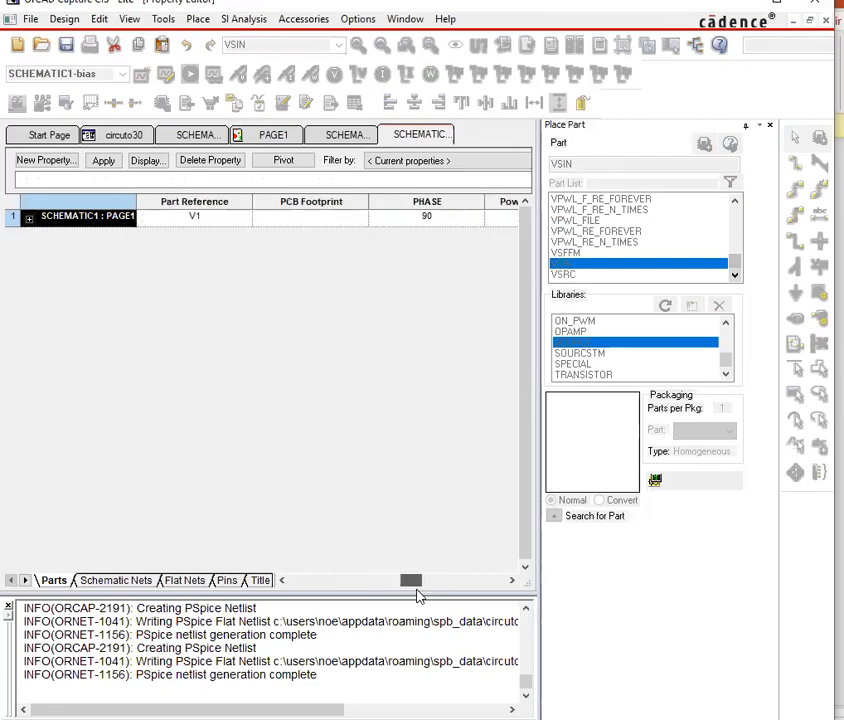
right_click(416, 134)
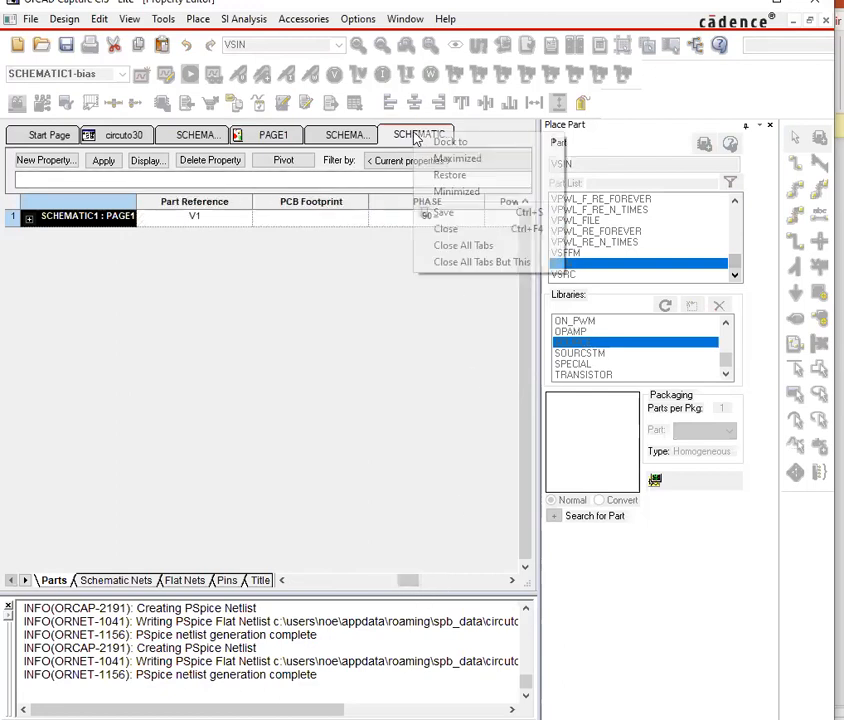
left_click(465, 230)
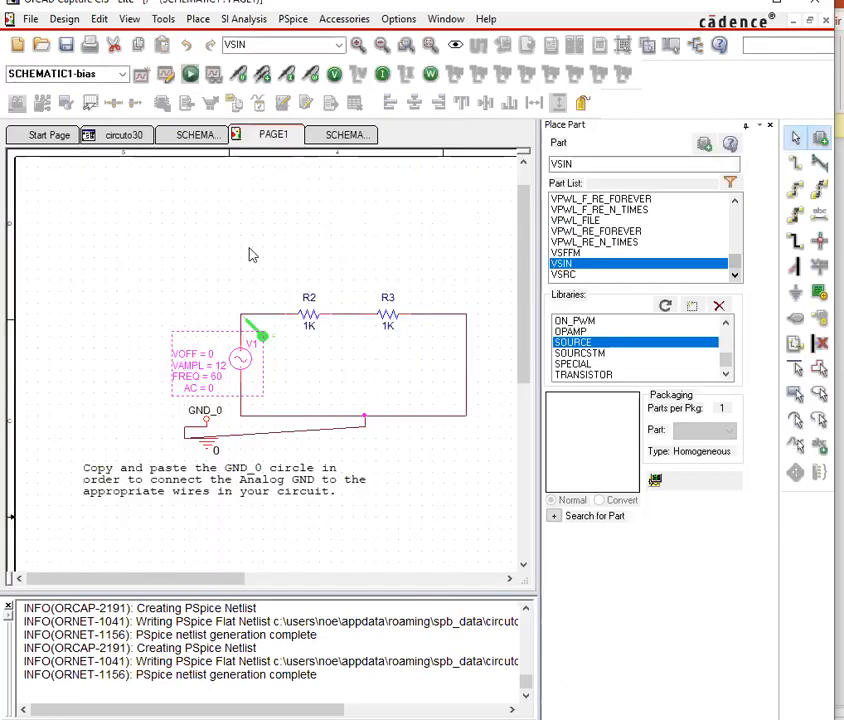
left_click(109, 230)
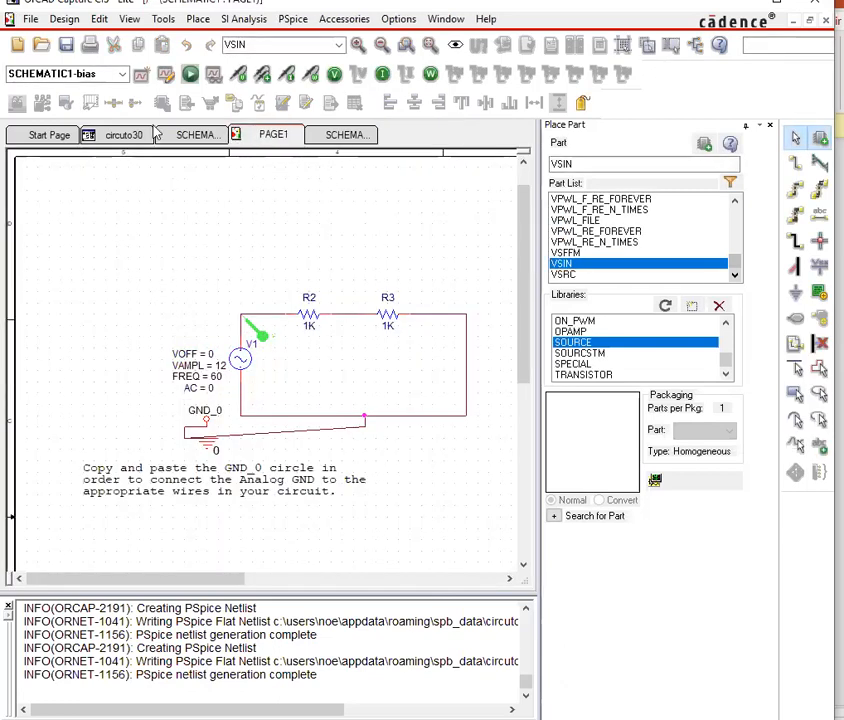
Step: Rerun the simulation and enlarge the first cycle of the waveform, from 0 to about 17 ms
left_click(190, 74)
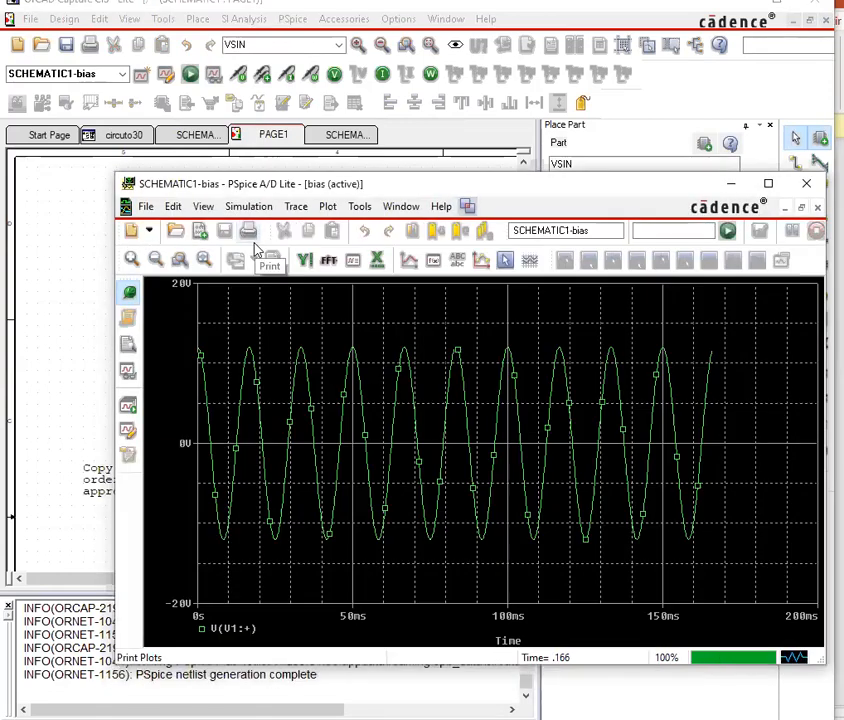
left_click(181, 260)
left_click_drag(248, 338, 156, 572)
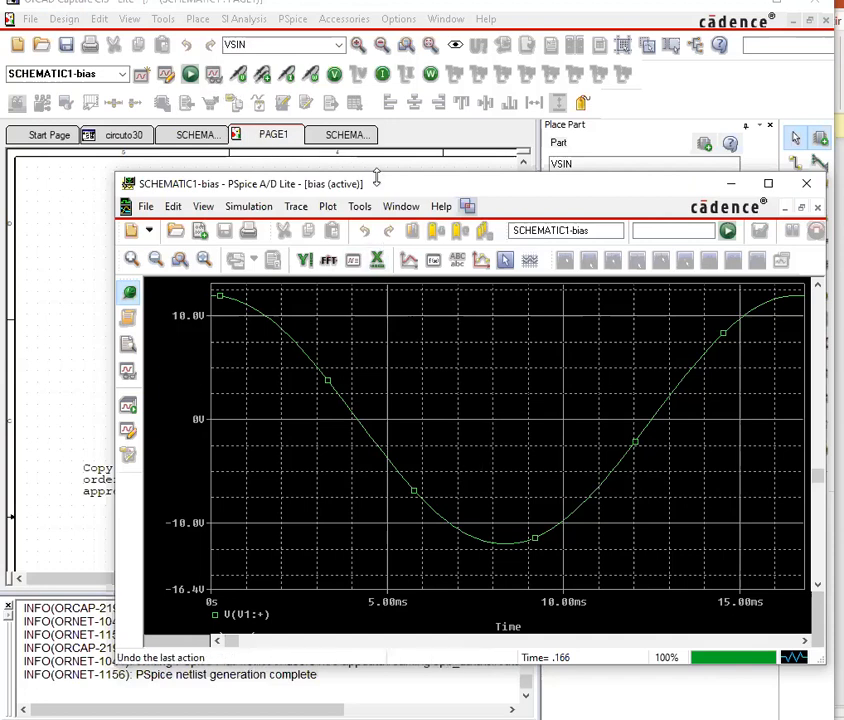
Step: Move and enlarge the simulation plot window, and turn on the cursors for the V(V1:+) trace
left_click_drag(379, 186, 274, 156)
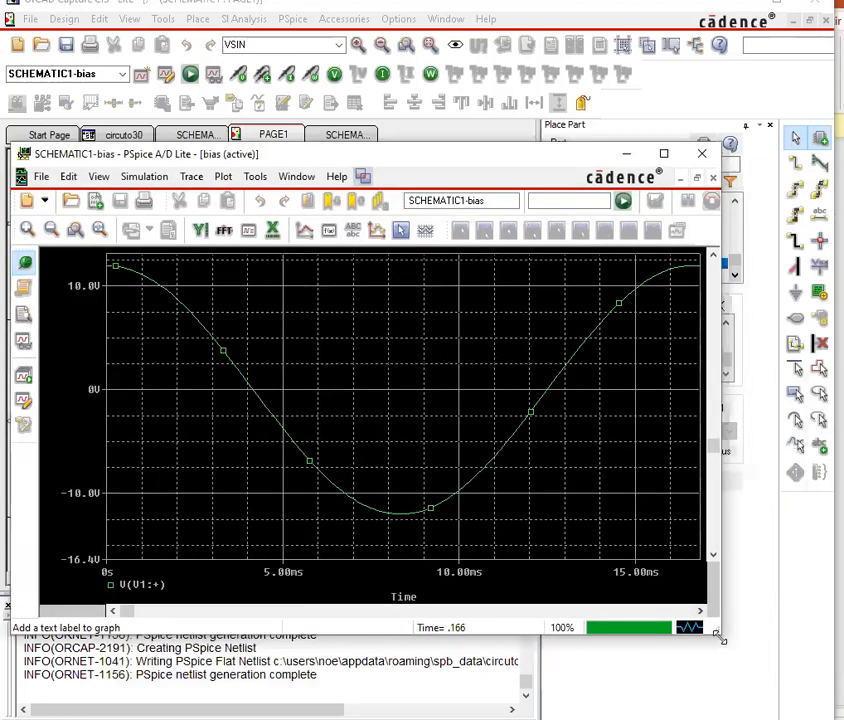
left_click_drag(720, 632, 779, 667)
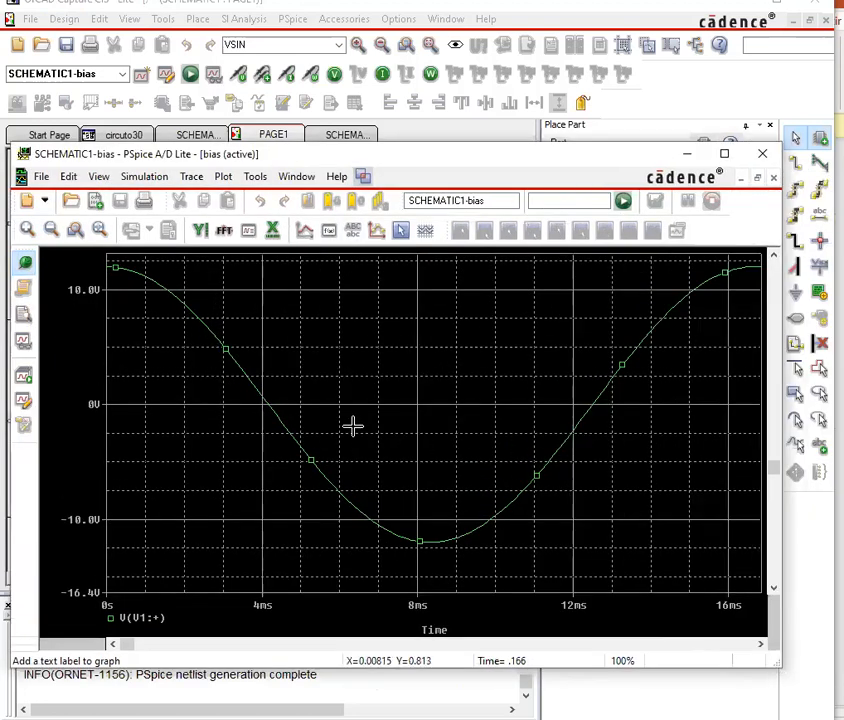
left_click(401, 231)
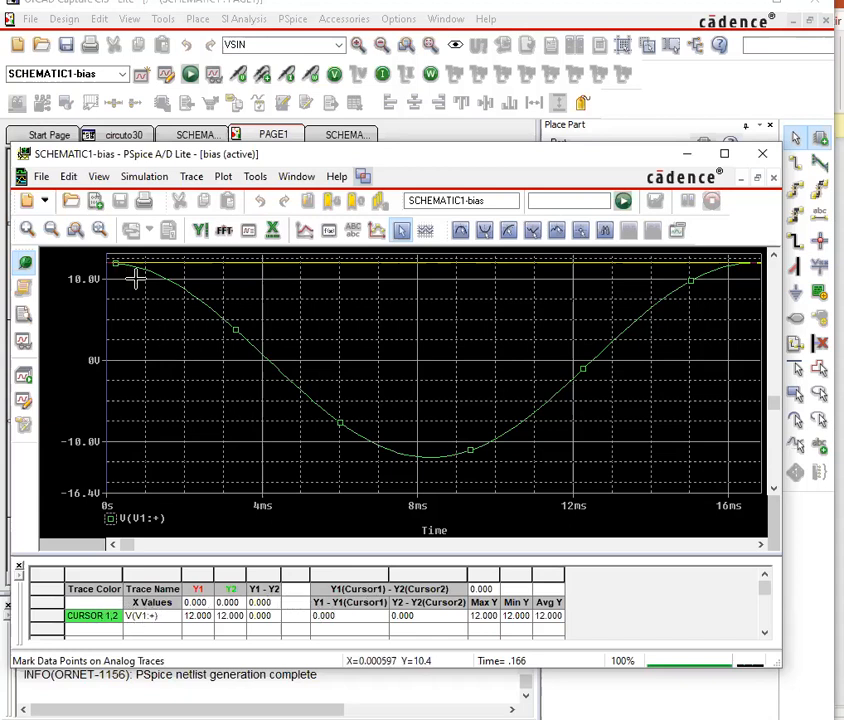
left_click(402, 232)
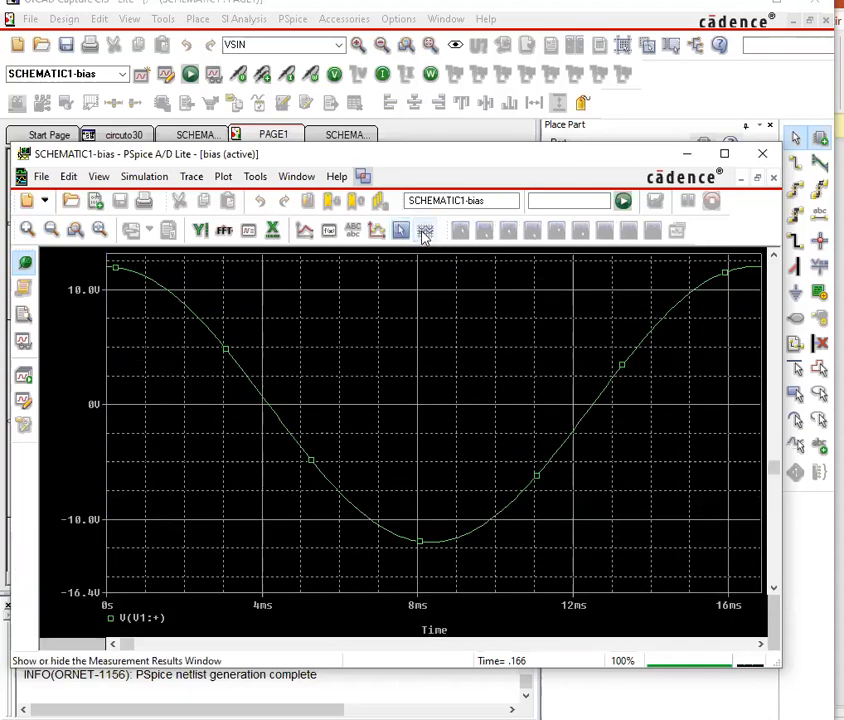
left_click(401, 233)
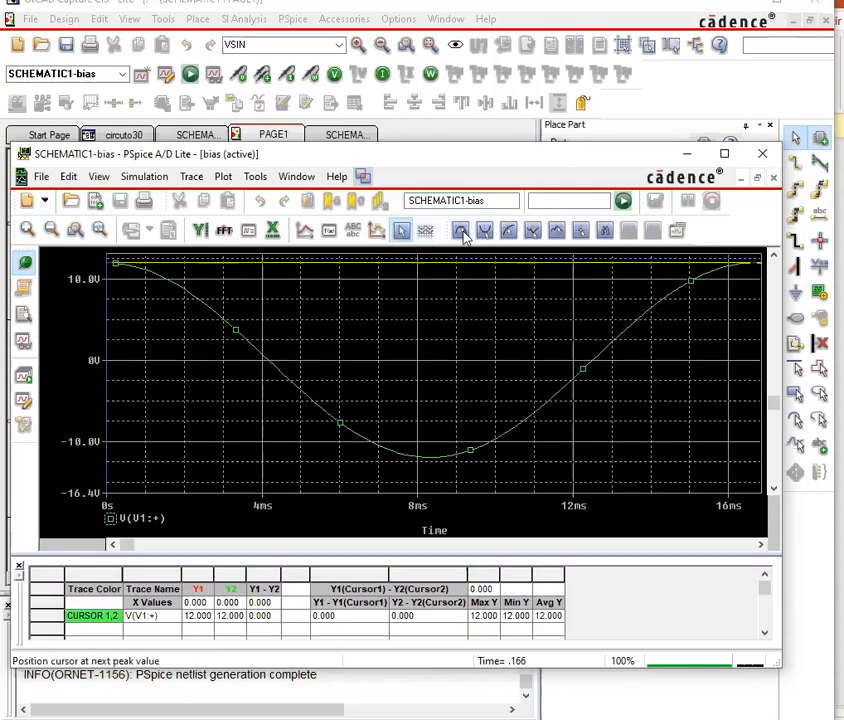
Step: Restore the full plot after magnifying a small stretch, and enlarge the first two cycles from 0 to about 34 ms
left_click_drag(229, 324, 300, 386)
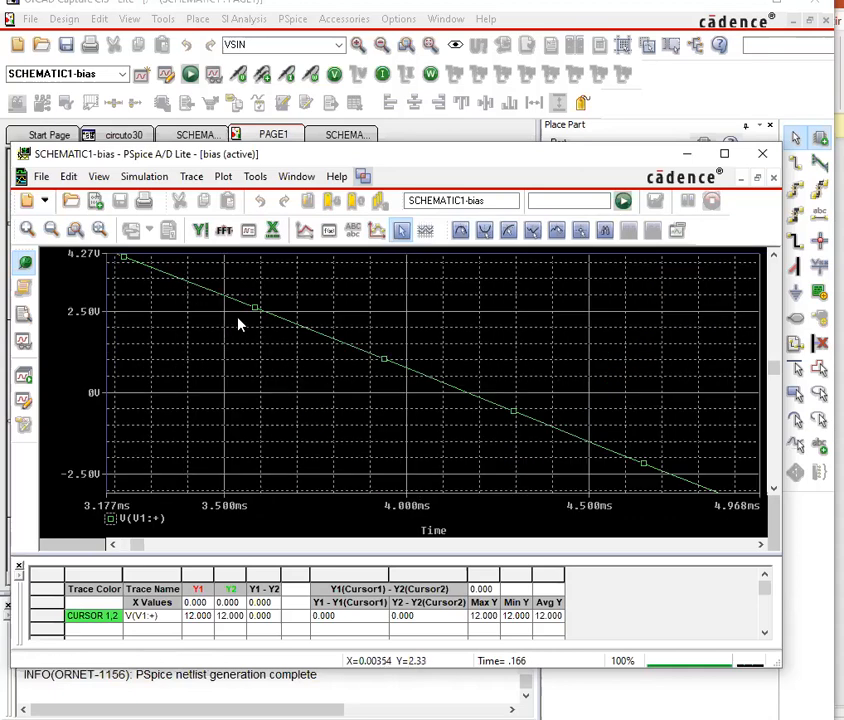
left_click(99, 230)
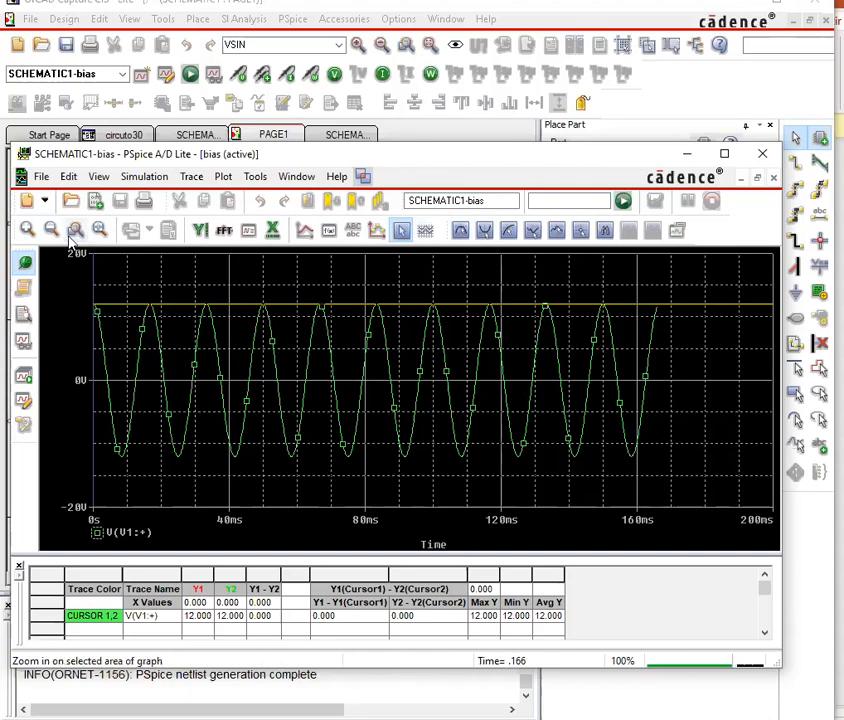
left_click_drag(210, 279, 35, 499)
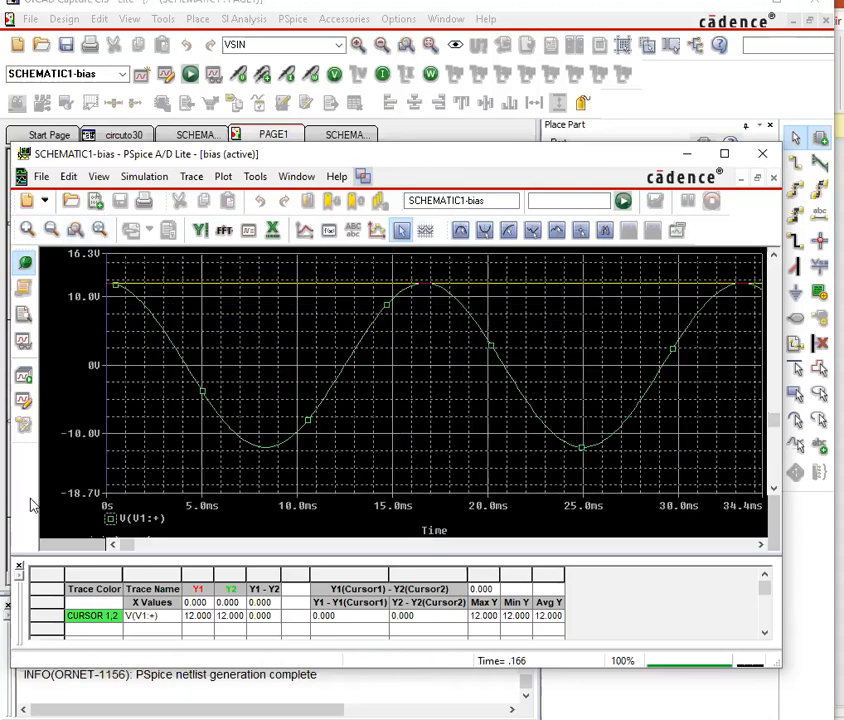
Step: Move cursor 1 to the next peak and on to the following trough, and mark the trough with a coordinate label
left_click(460, 231)
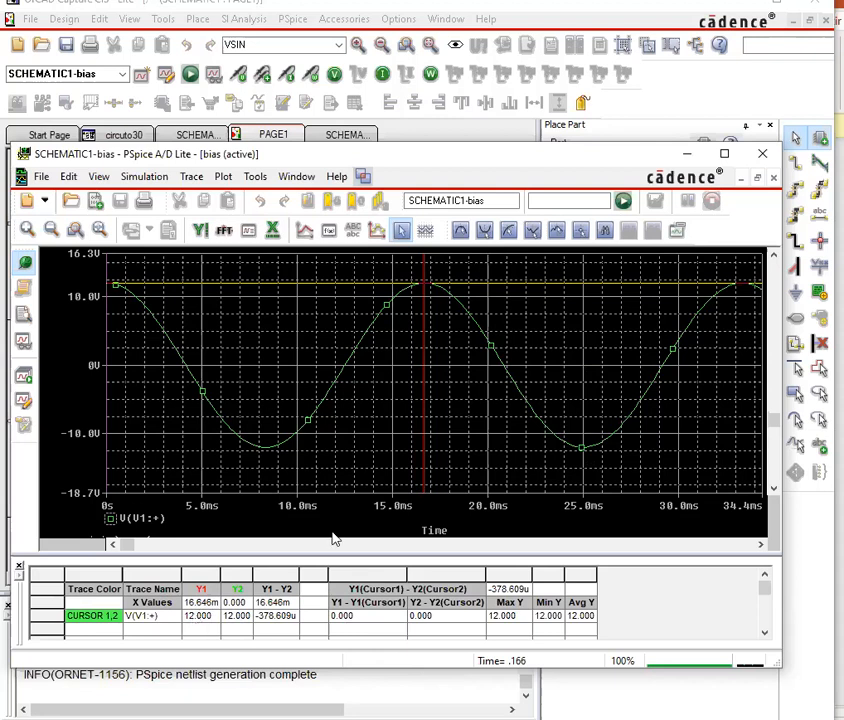
left_click(484, 232)
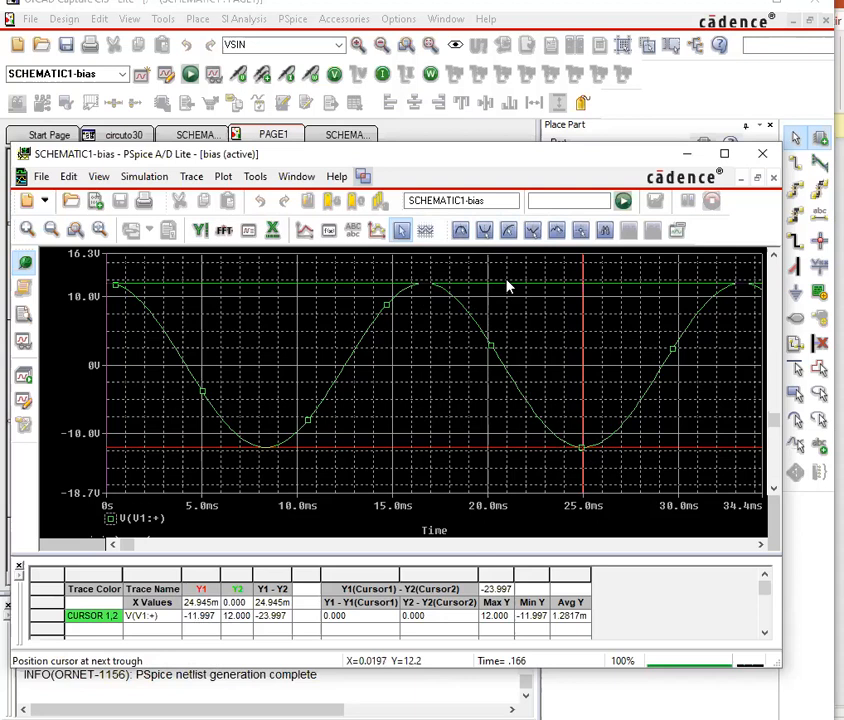
left_click(679, 231)
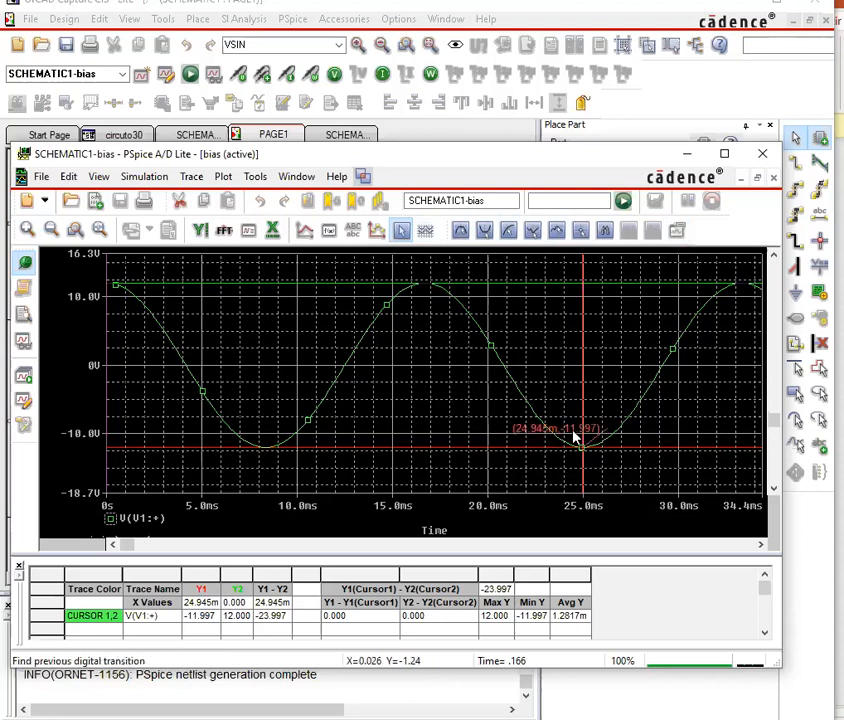
Step: Move cursor 1 to the peak between the two troughs and mark it with a coordinate label
left_click_drag(505, 437, 530, 432)
left_click(518, 432)
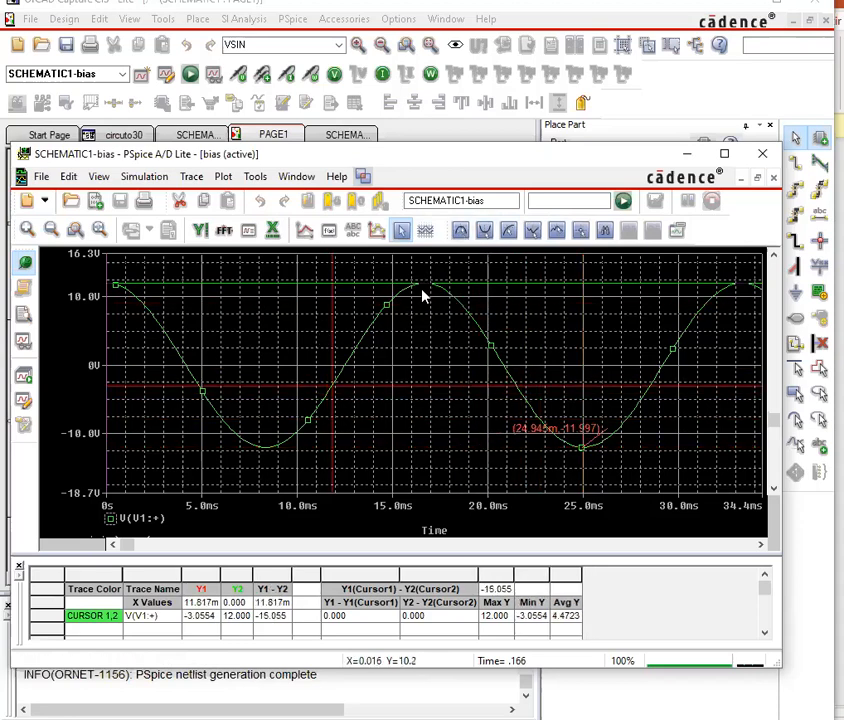
left_click(462, 232)
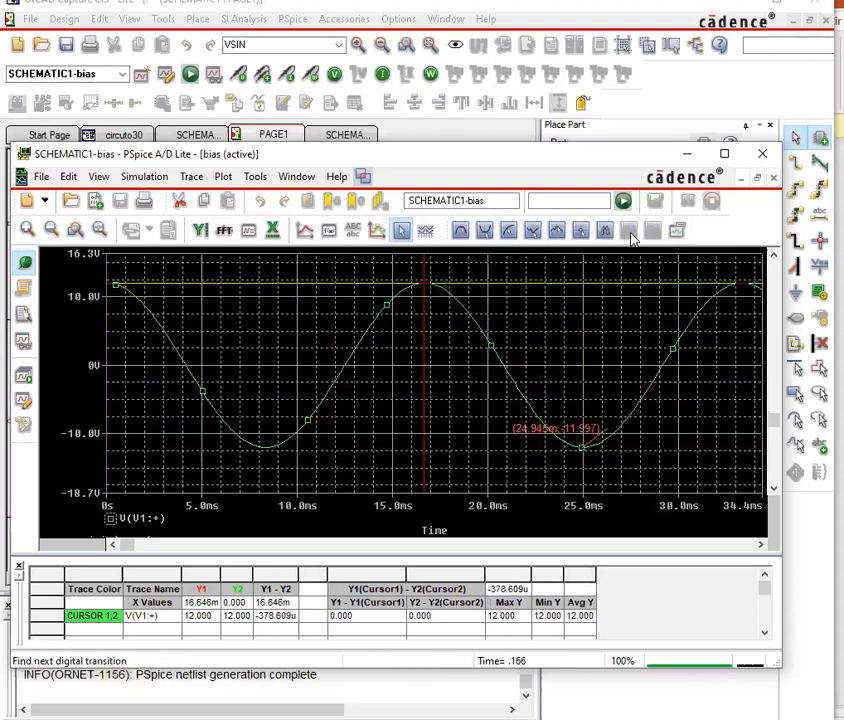
left_click(676, 231)
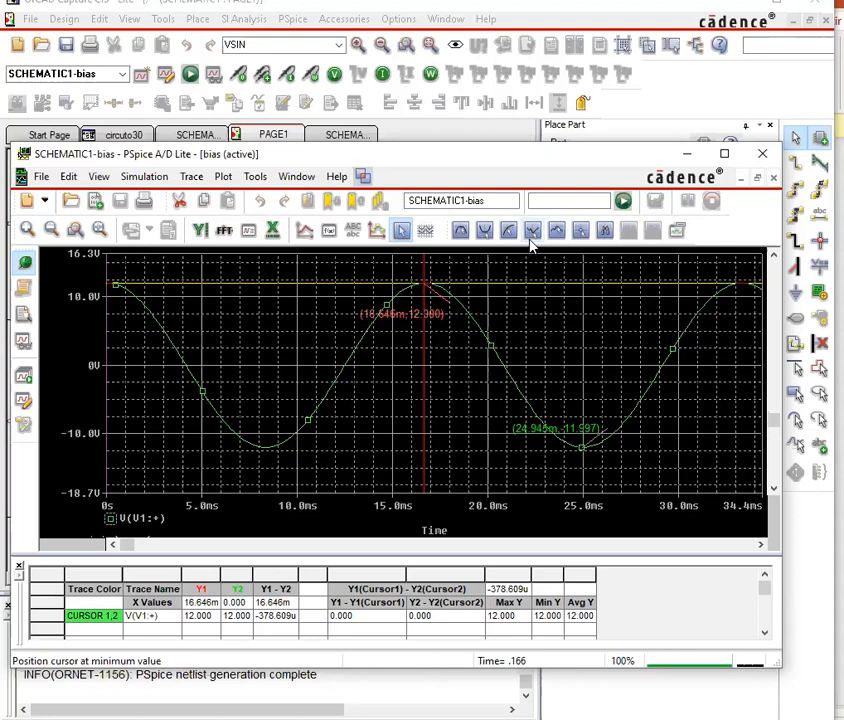
left_click(580, 232)
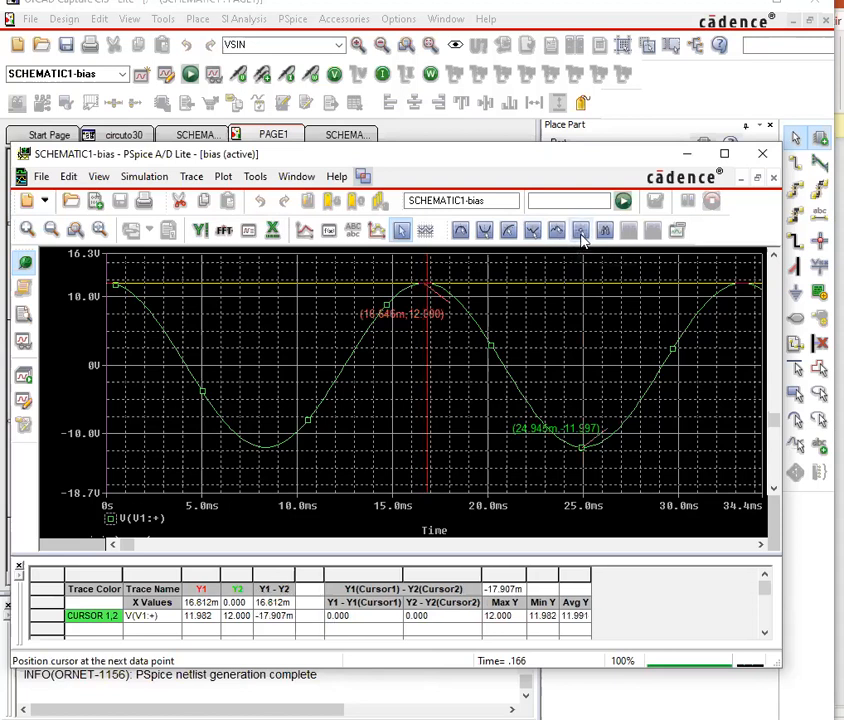
Step: Turn off the cursors, and move the peak's label further below the crest and the trough's label to the left of the trough
left_click(400, 231)
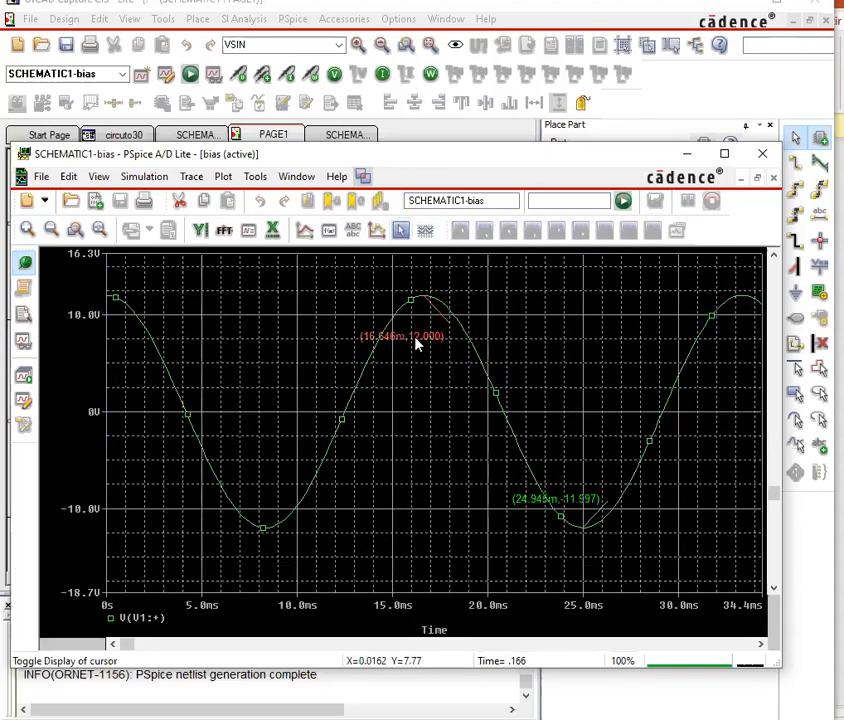
left_click_drag(418, 343, 428, 396)
left_click_drag(578, 505, 490, 537)
right_click(470, 526)
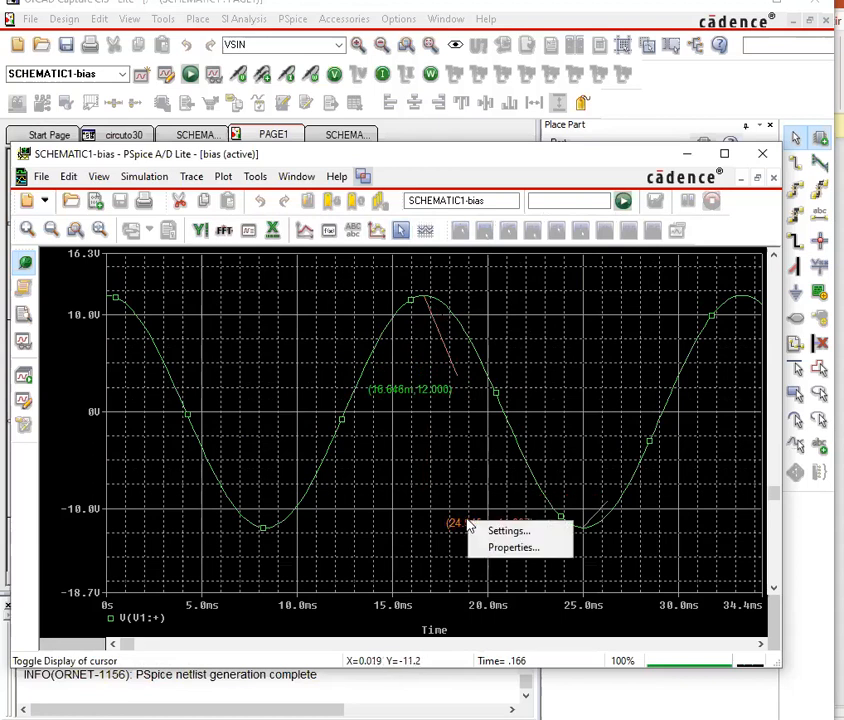
left_click(524, 548)
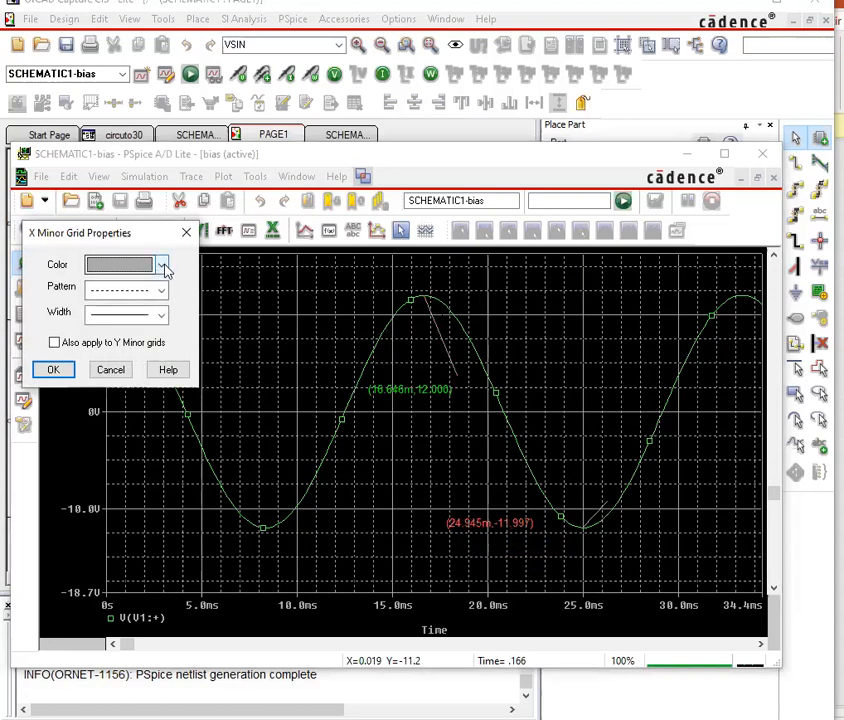
left_click(186, 232)
right_click(476, 533)
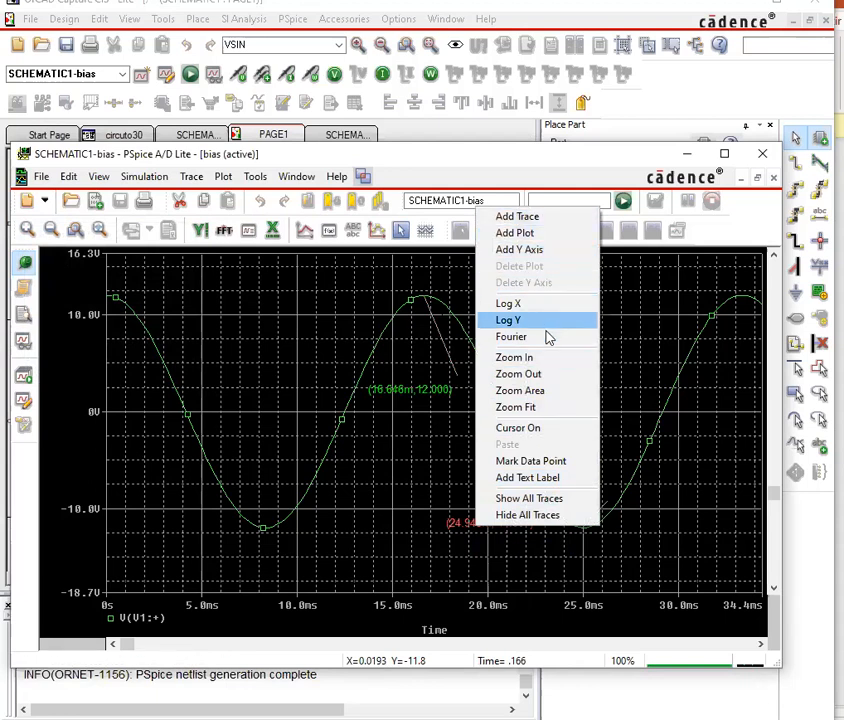
left_click(467, 527)
Step: Set the trough label's font to Arial Rounded MT, Bold Oblique, size 12
double_click(467, 527)
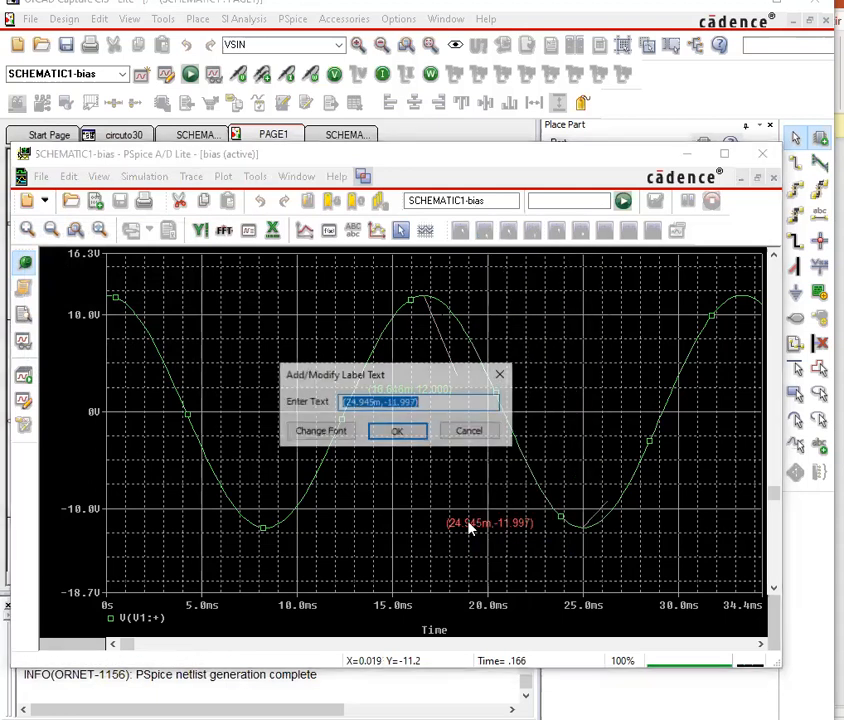
left_click(322, 431)
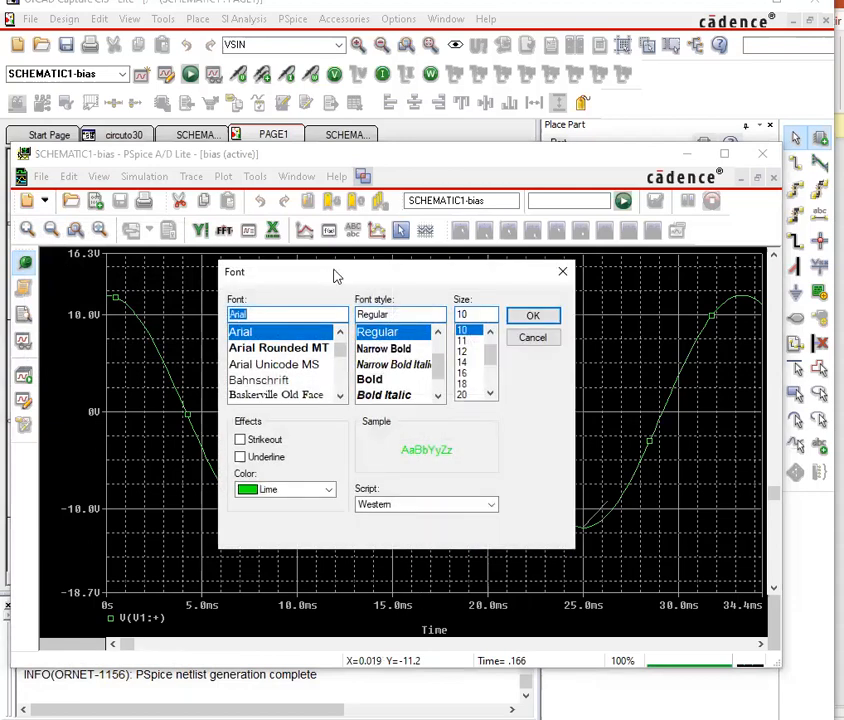
left_click_drag(324, 272, 125, 305)
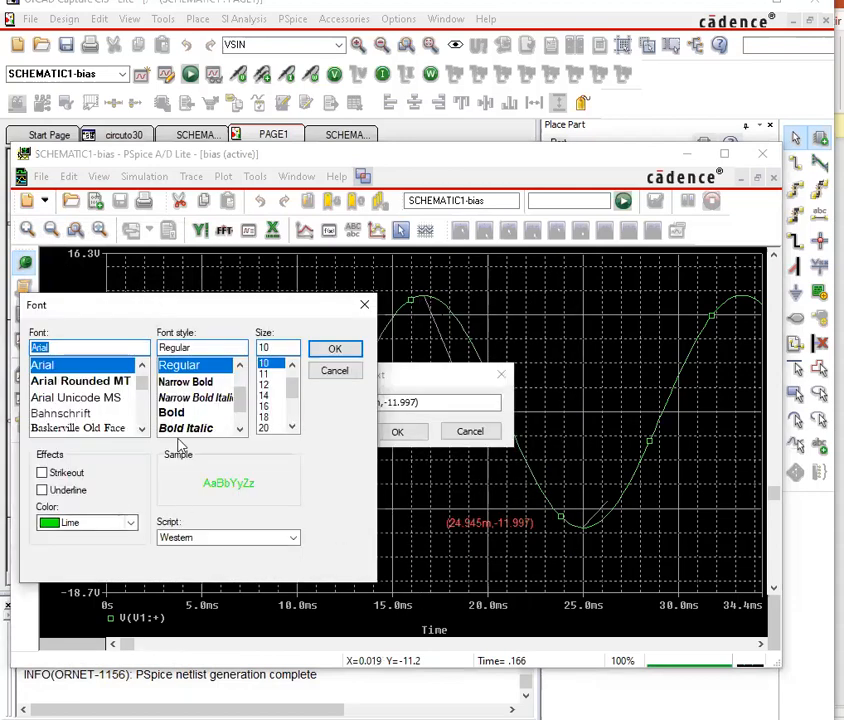
left_click(106, 384)
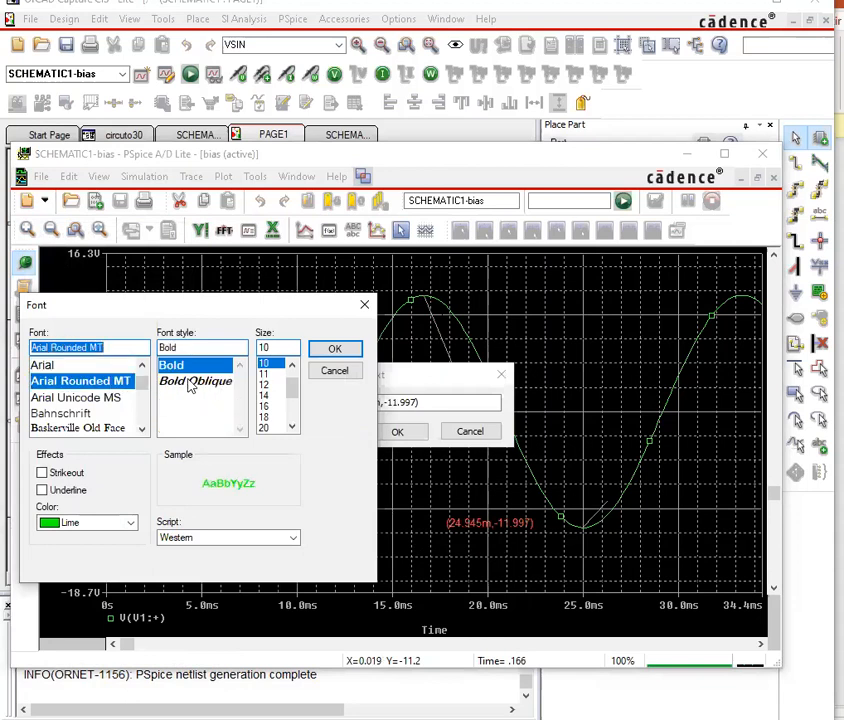
left_click(271, 377)
left_click(270, 385)
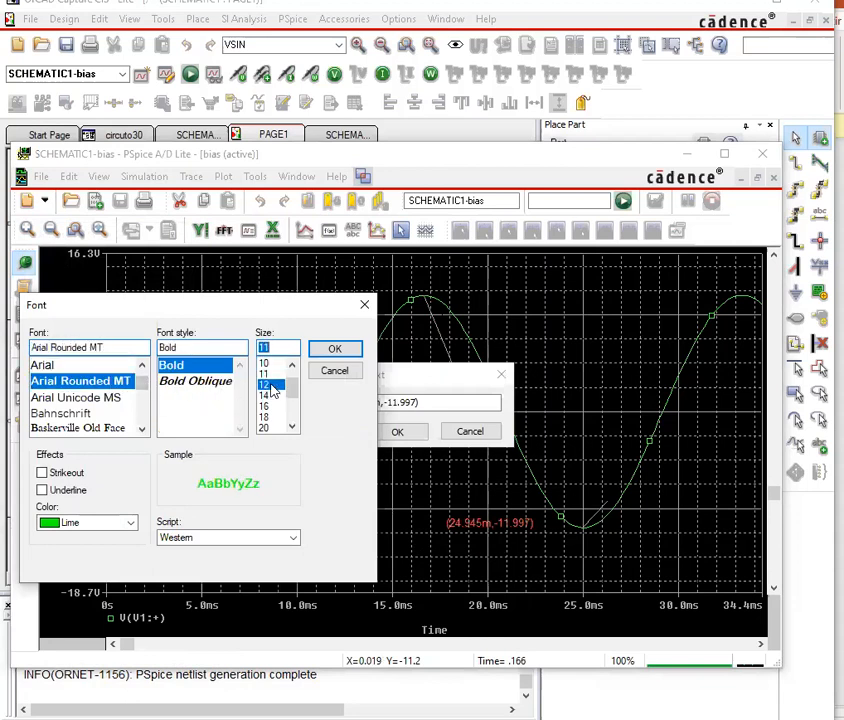
left_click(182, 381)
left_click(334, 348)
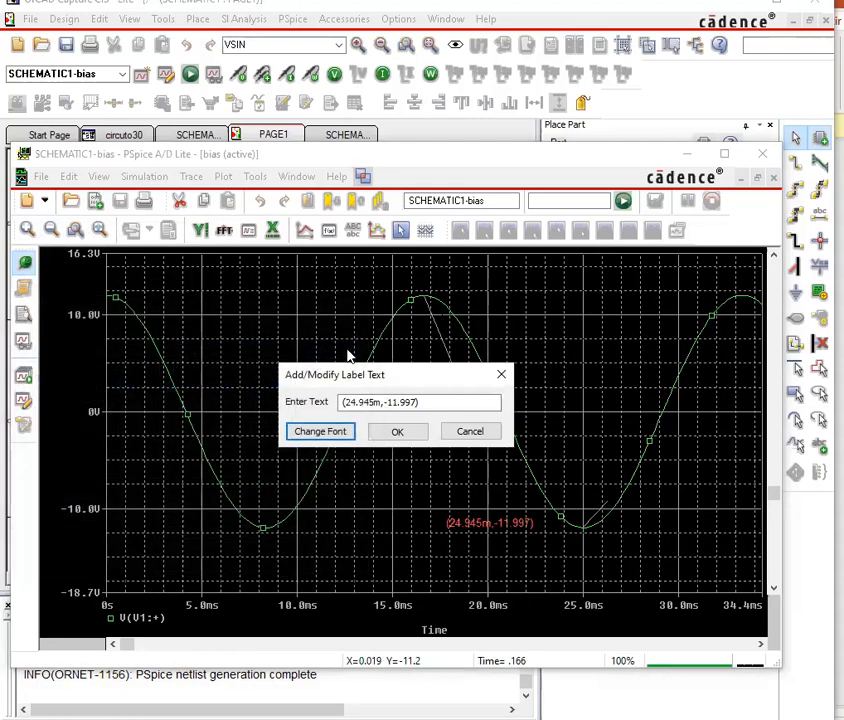
left_click(395, 431)
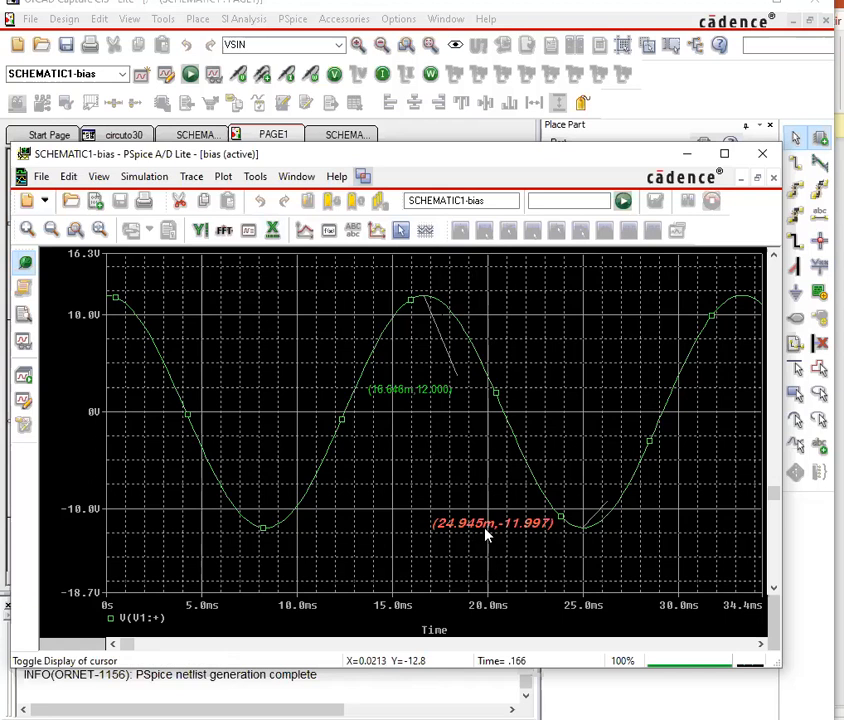
Step: Bring the trough label's leader line to the end of its text, and shift the peak's label to the right under its leader
left_click(594, 515)
left_click_drag(605, 510, 553, 535)
left_click(402, 391)
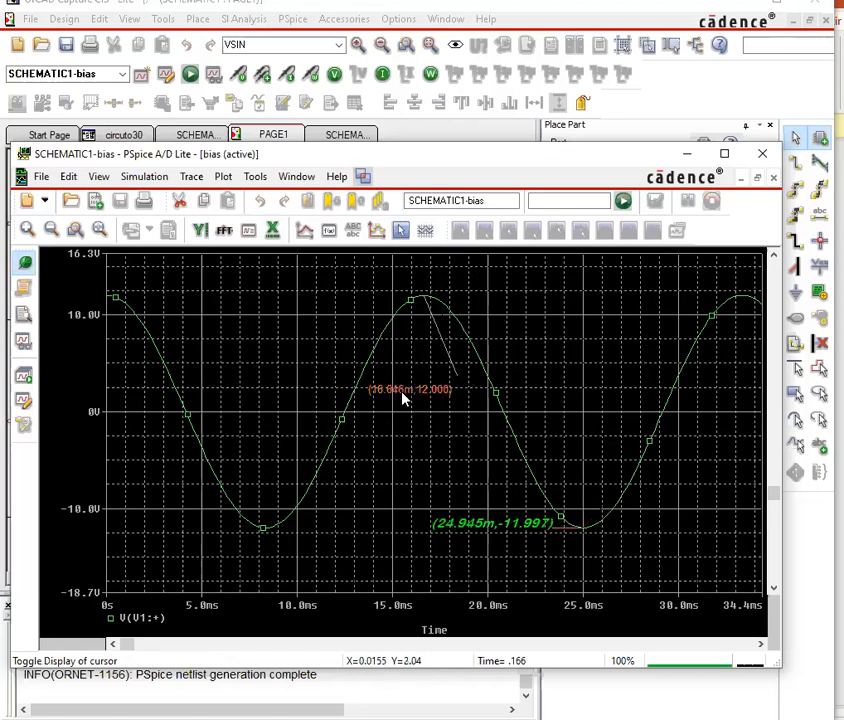
left_click_drag(408, 389, 442, 385)
left_click(544, 328)
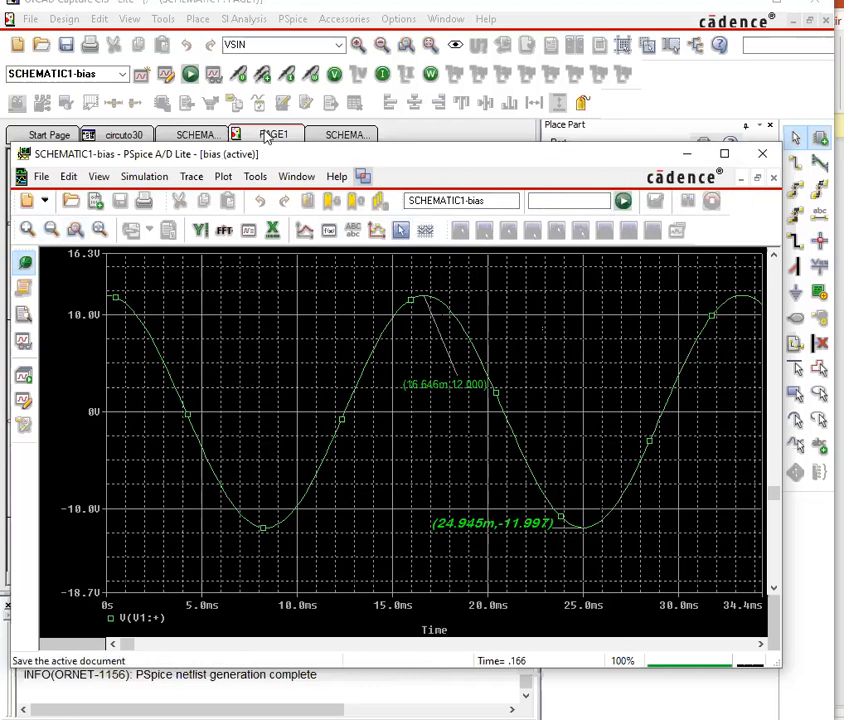
Step: Return to the schematic, examine resistor R2's properties from bias power to value and voltage, and close the property editor
left_click(686, 153)
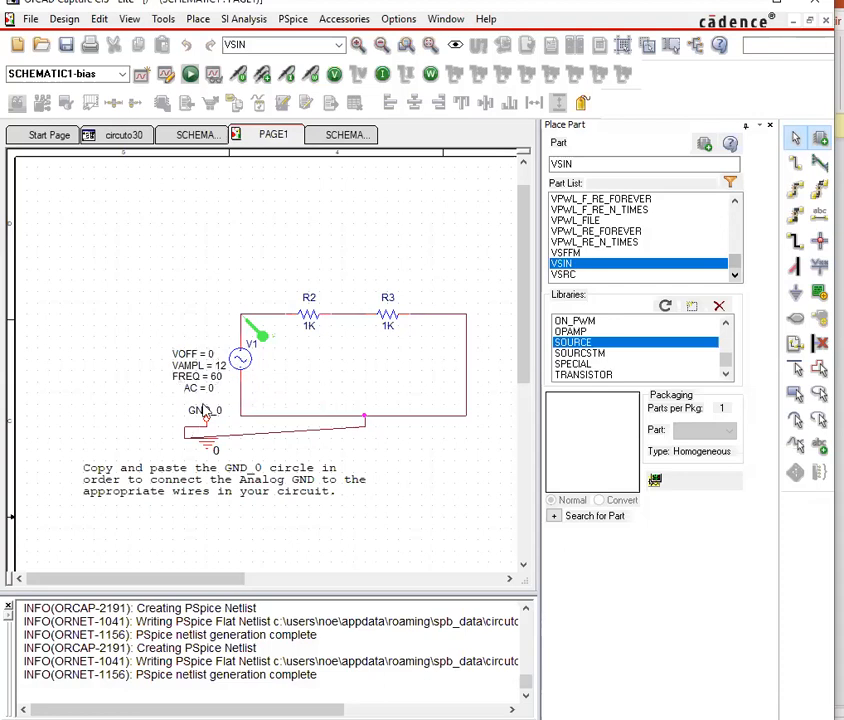
double_click(310, 318)
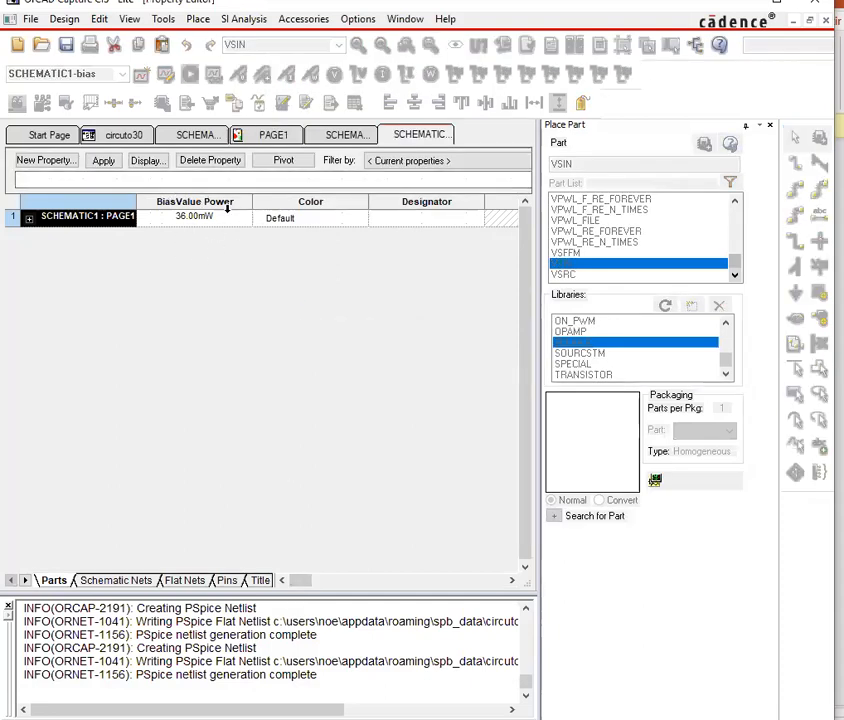
left_click_drag(301, 581, 397, 584)
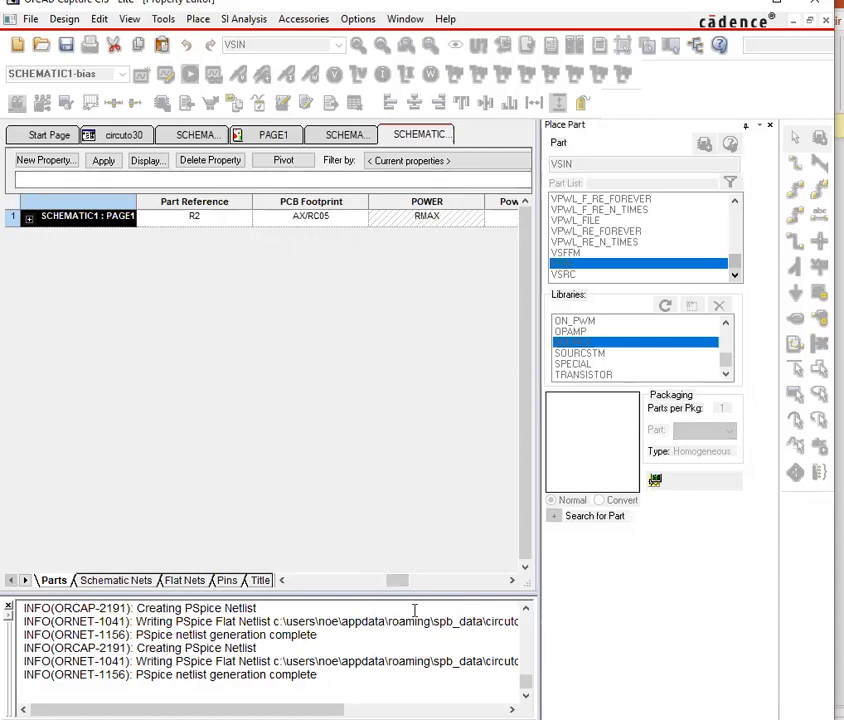
left_click(512, 581)
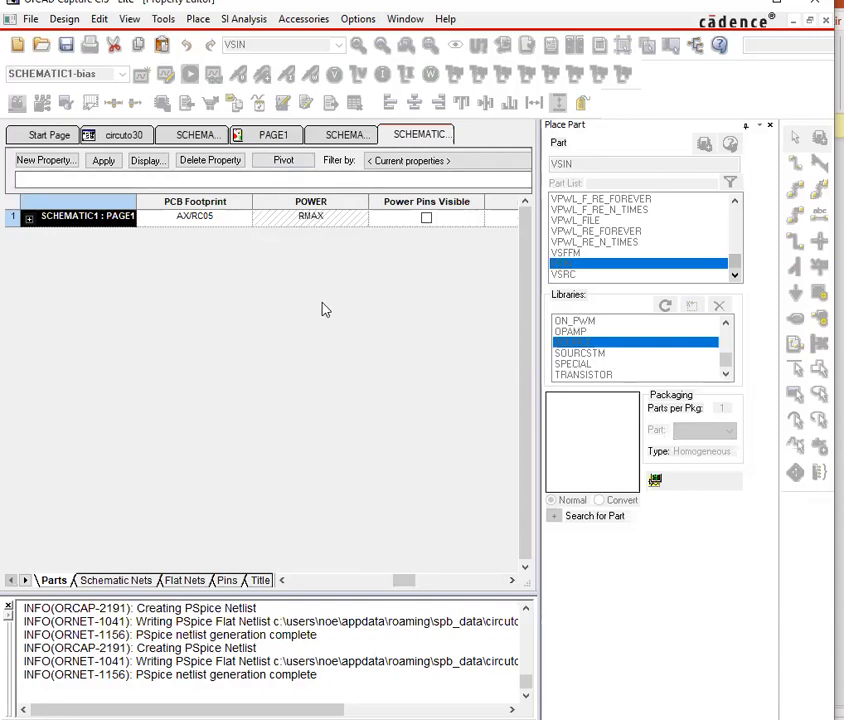
left_click(512, 581)
left_click(512, 581)
left_click(512, 581)
left_click(512, 581)
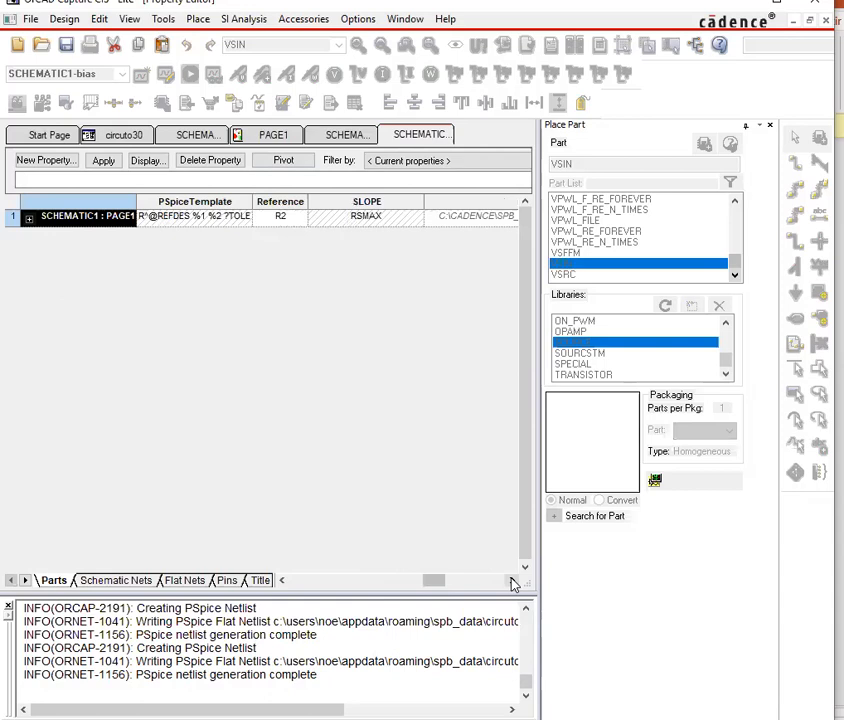
left_click(512, 581)
left_click(512, 581)
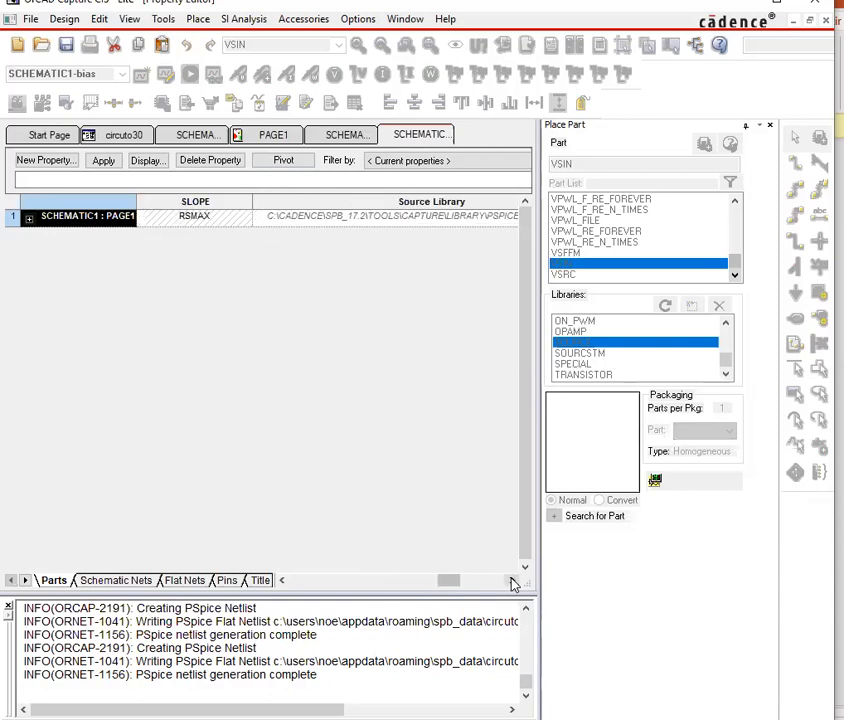
left_click(512, 581)
left_click(512, 581)
left_click(512, 581)
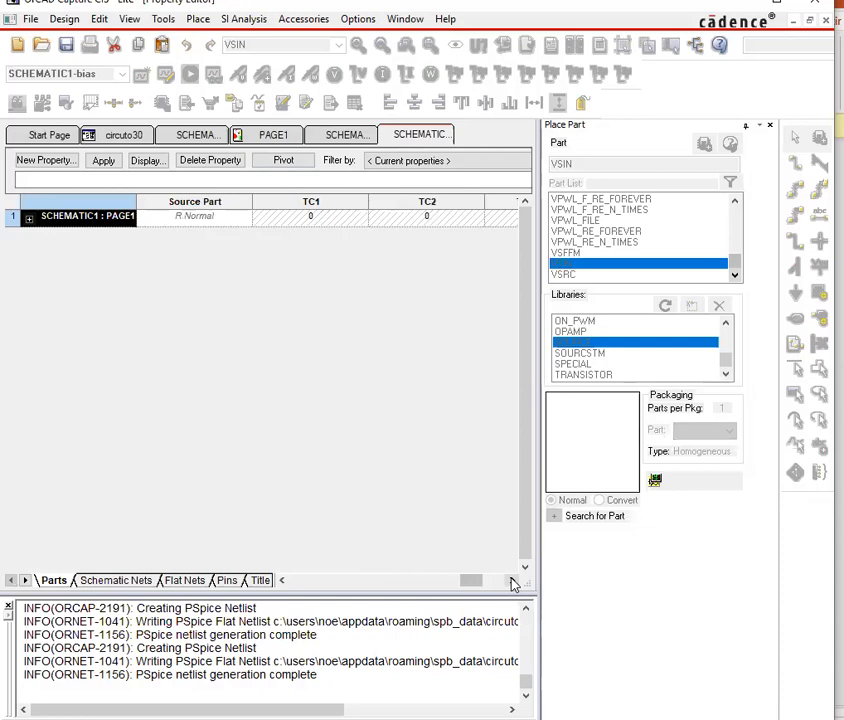
left_click(512, 581)
left_click(512, 581)
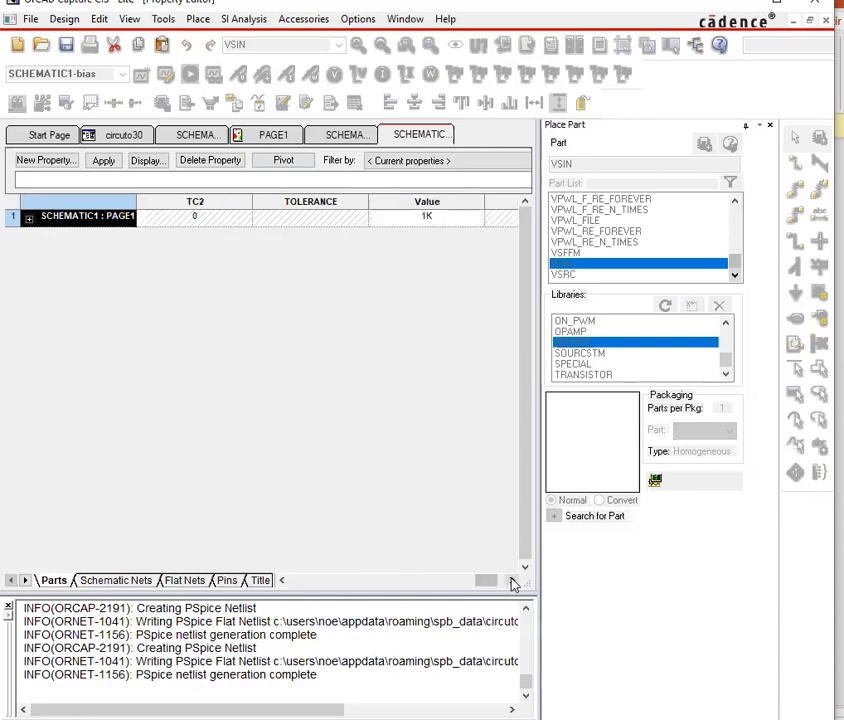
left_click(512, 581)
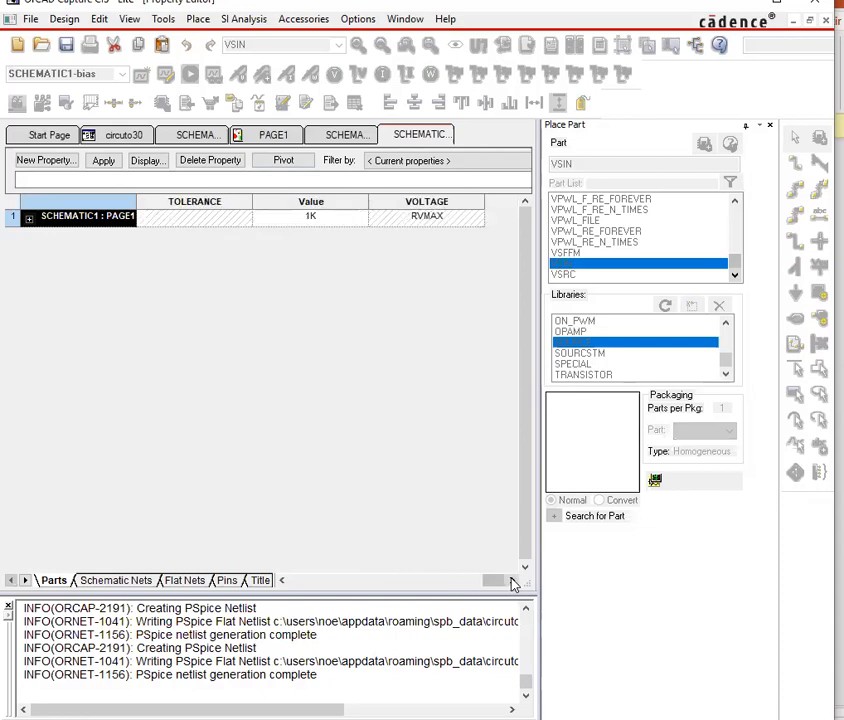
left_click(283, 581)
left_click_drag(283, 581, 283, 581)
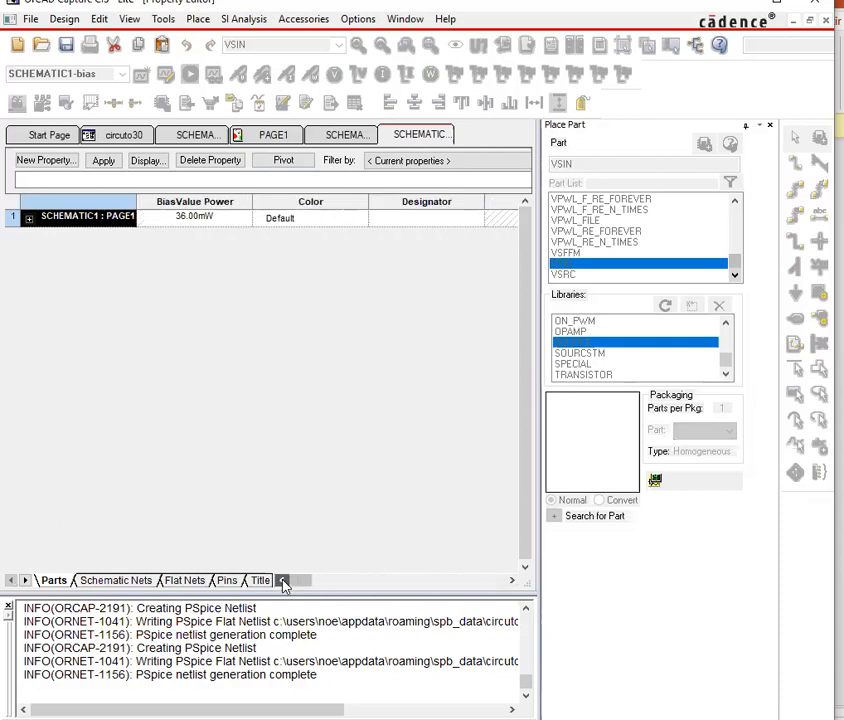
right_click(433, 141)
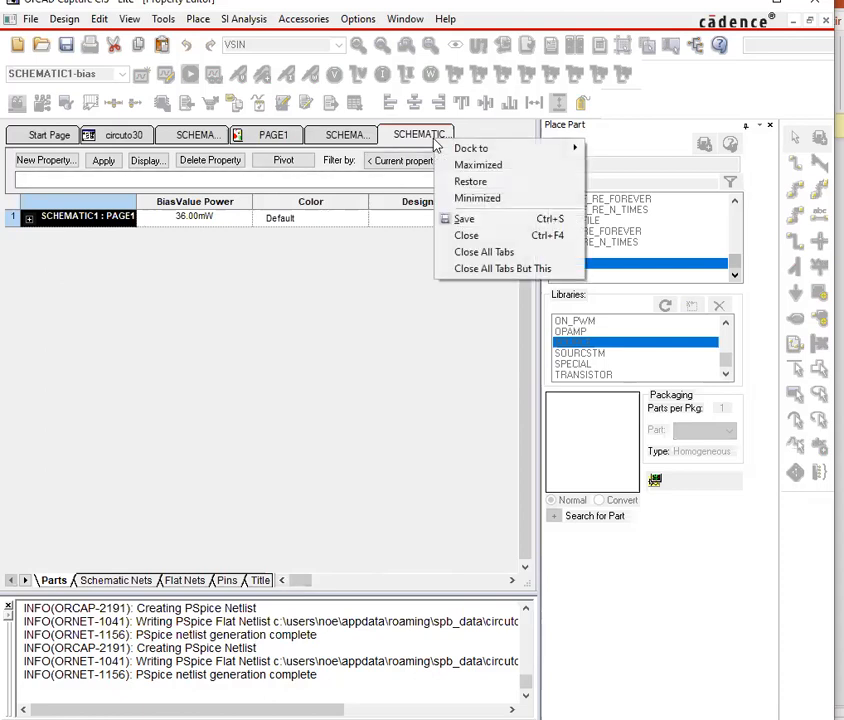
left_click(468, 237)
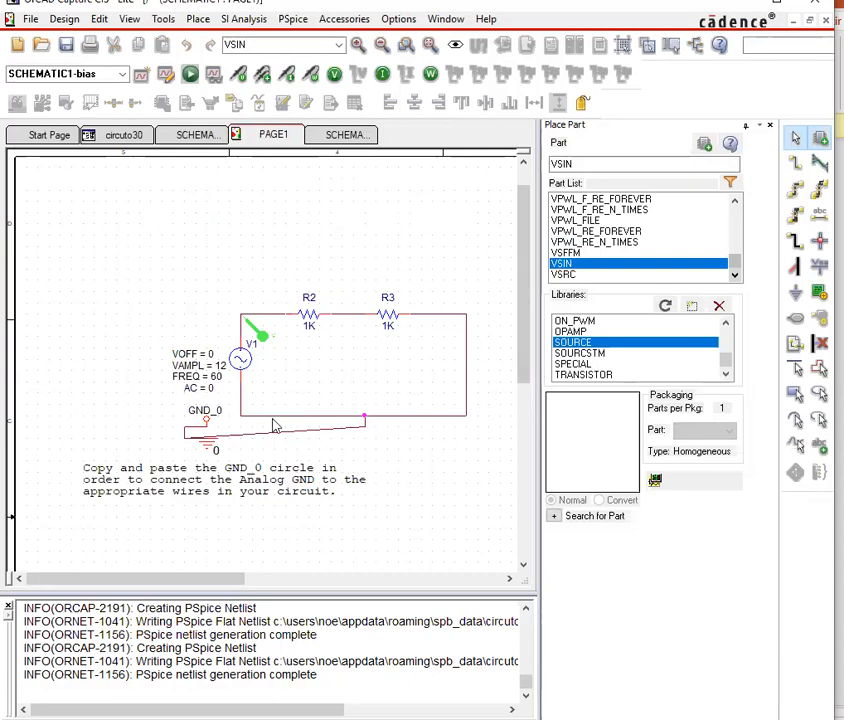
Step: Open the net properties of the lower wire connected to ground, try to change its line width, and close the property editor
left_click(434, 418)
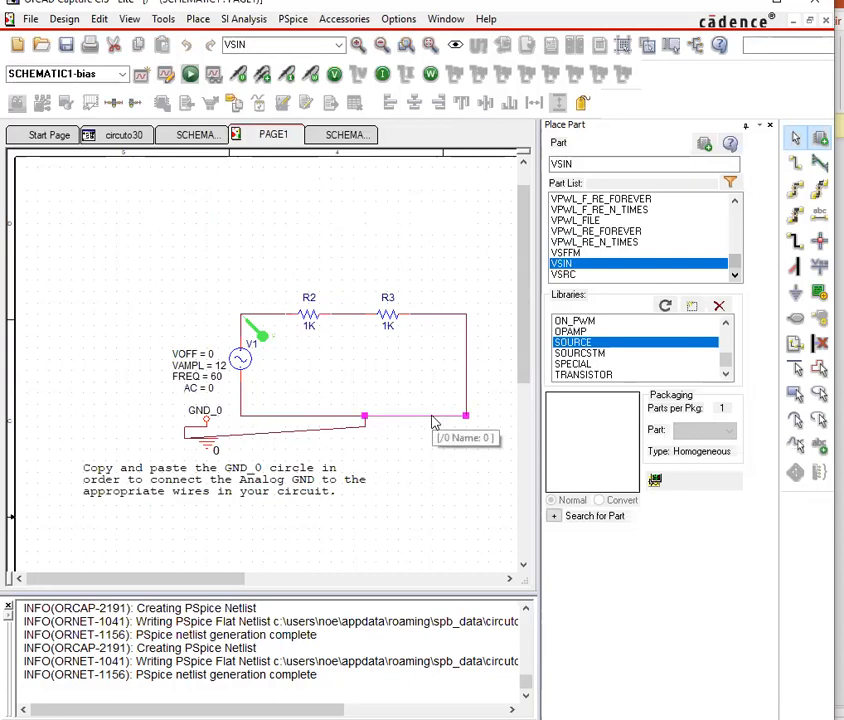
double_click(434, 420)
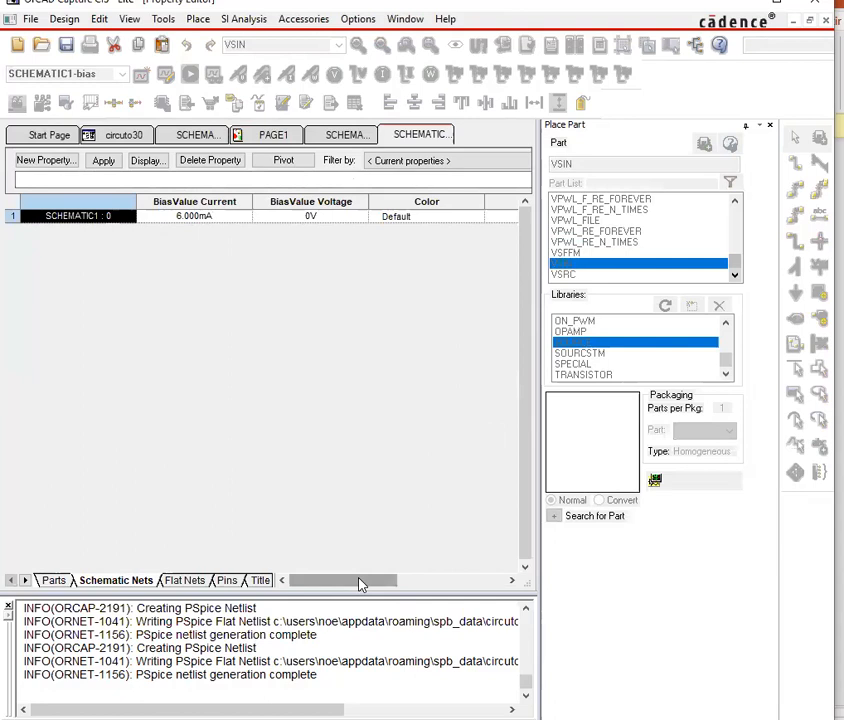
left_click_drag(361, 584, 510, 597)
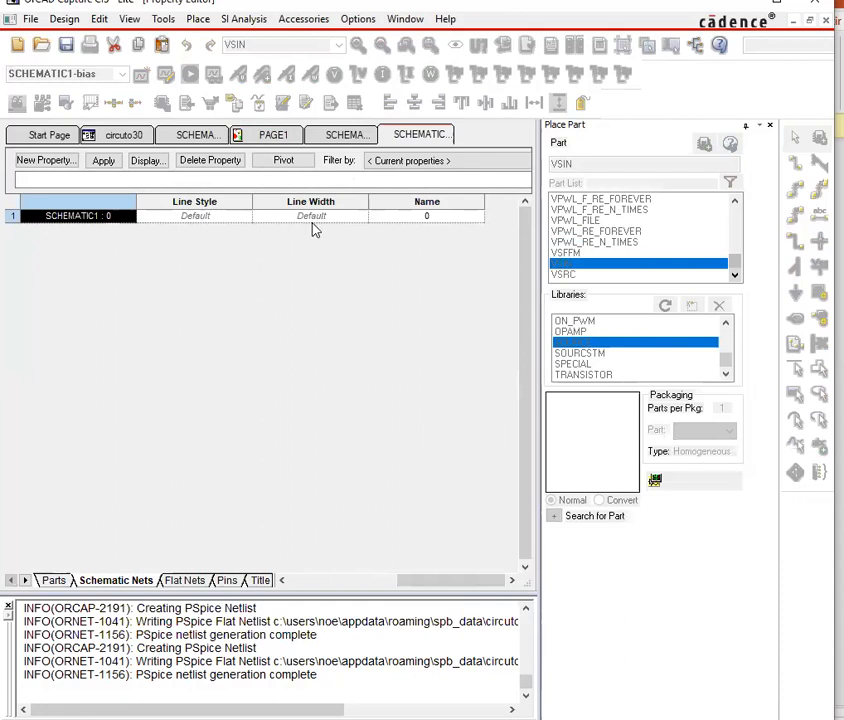
left_click(362, 217)
left_click(338, 253)
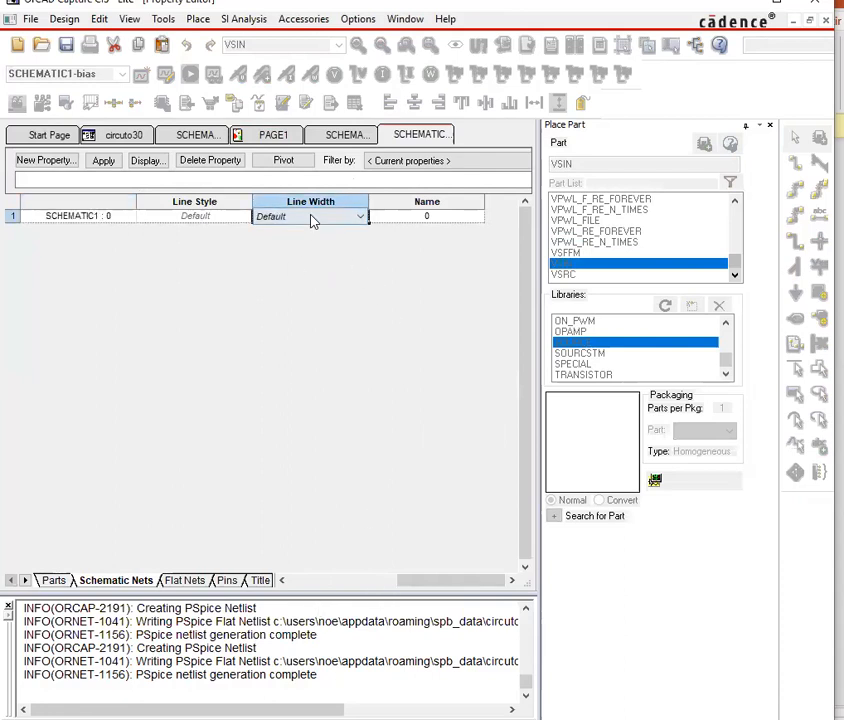
left_click(360, 217)
left_click(292, 253)
right_click(392, 137)
left_click(107, 164)
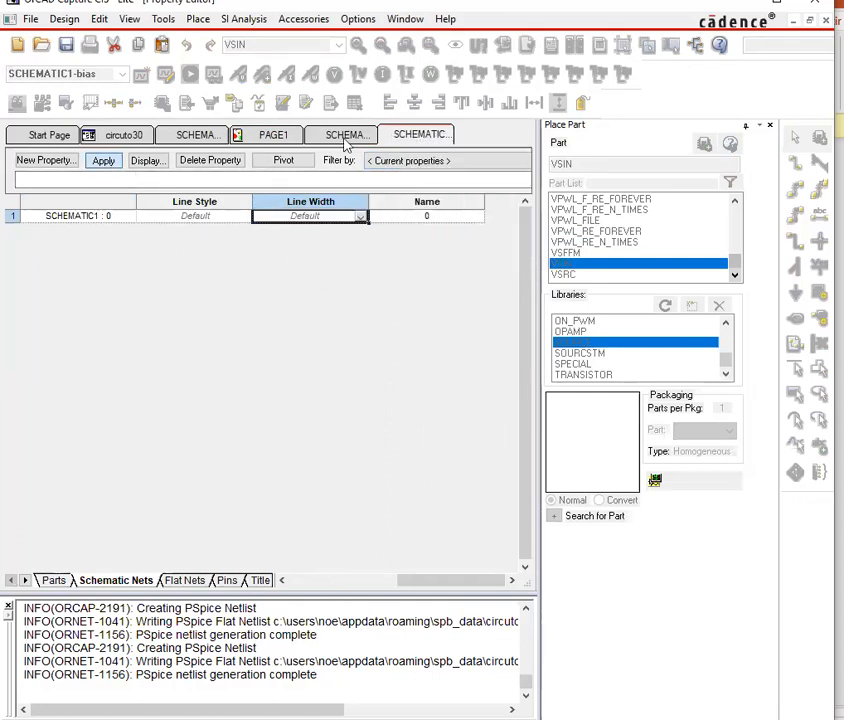
right_click(398, 136)
left_click(443, 226)
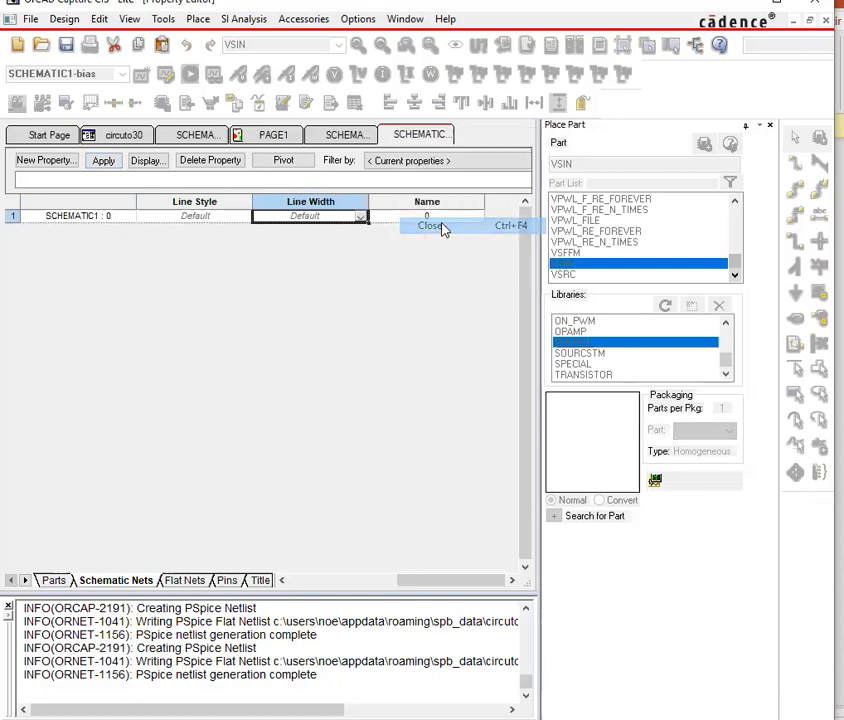
Step: Examine the bias simulation profile's analysis options from Monte Carlo/Worst Case to Restart Simulation, and return to the Time Domain (Transient) general settings
left_click(503, 530)
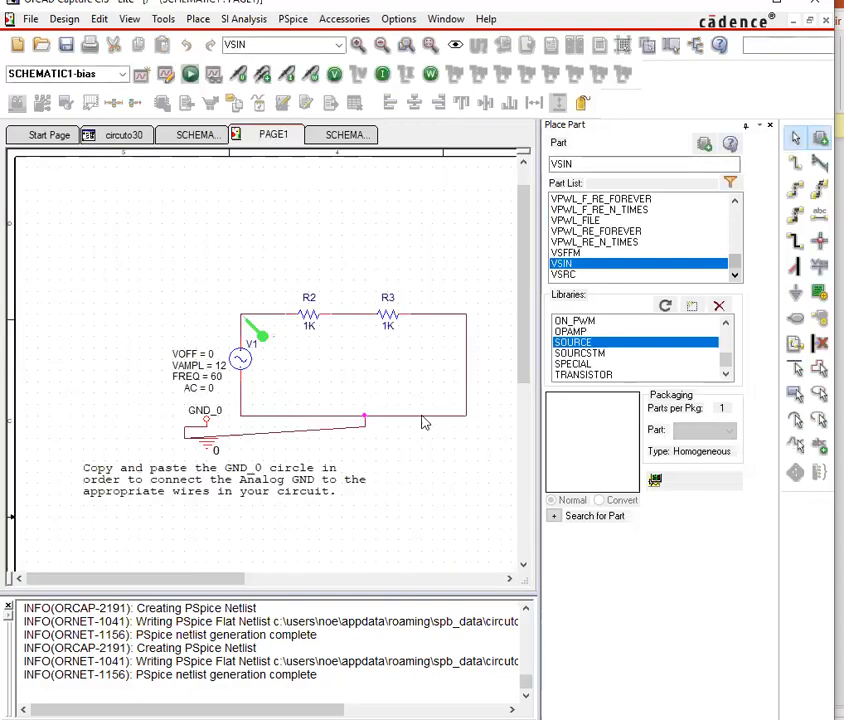
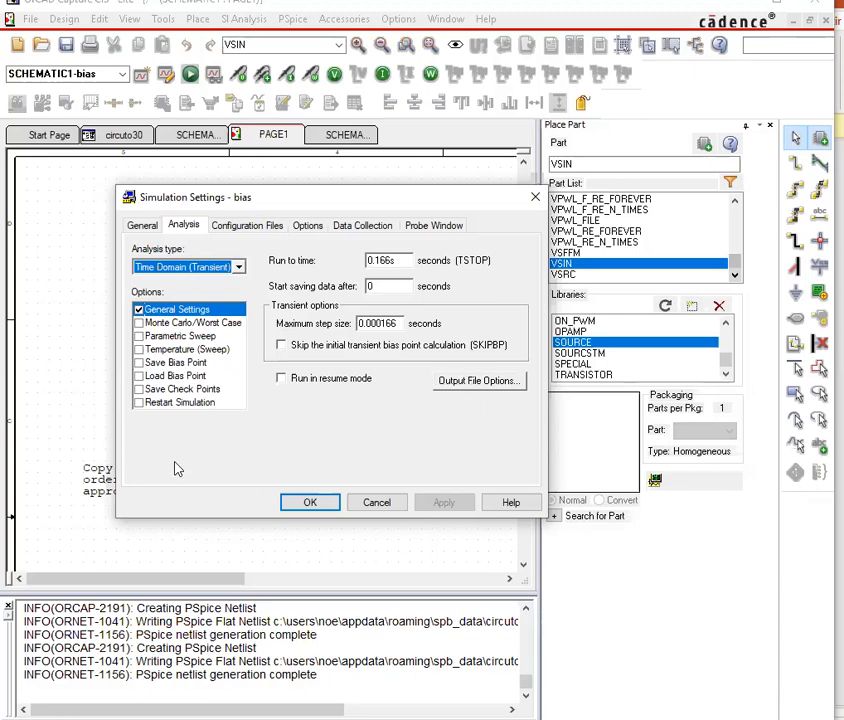
left_click(140, 324)
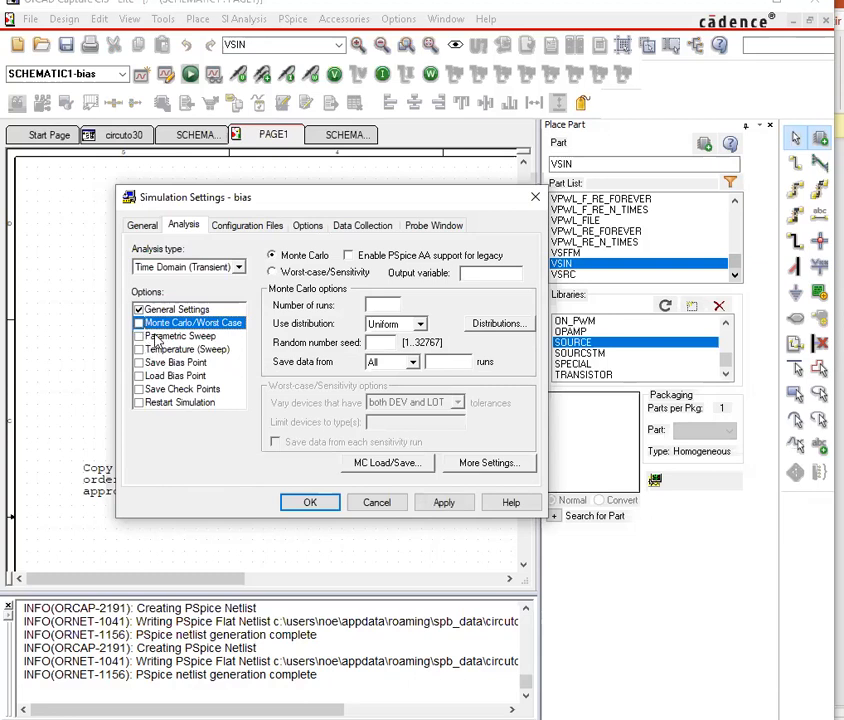
left_click(159, 338)
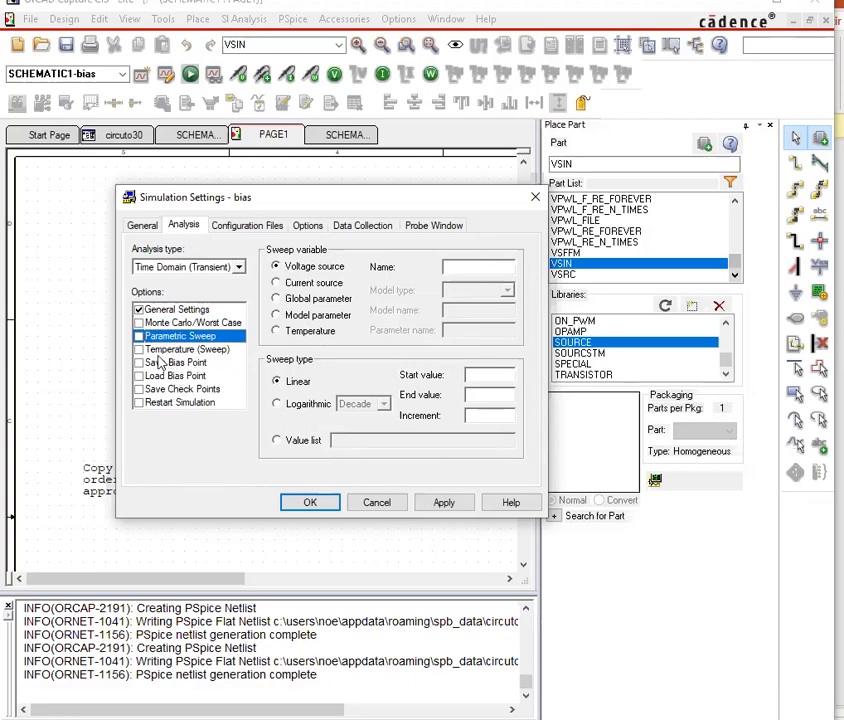
left_click(165, 350)
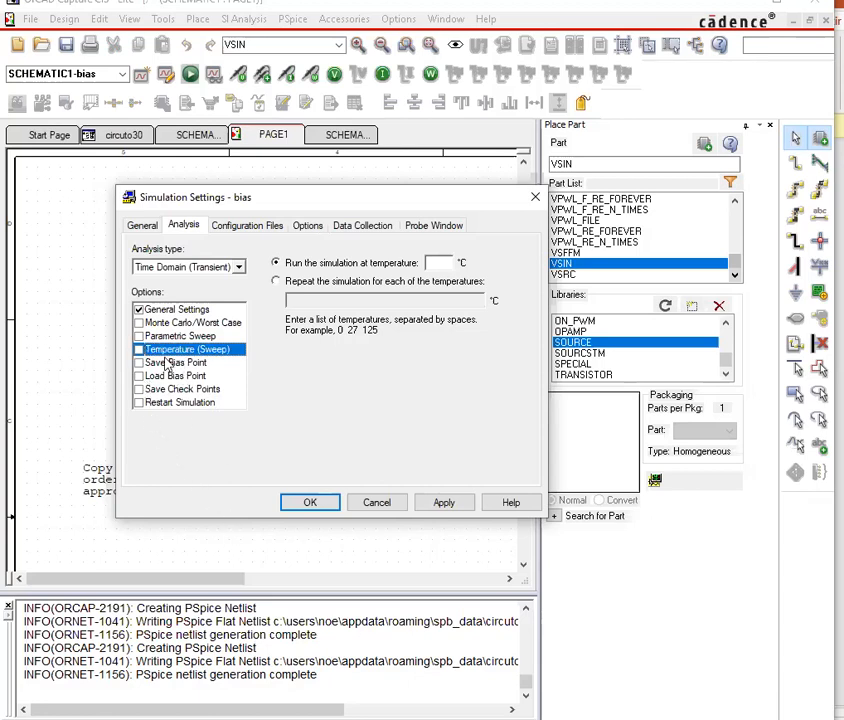
key("Down")
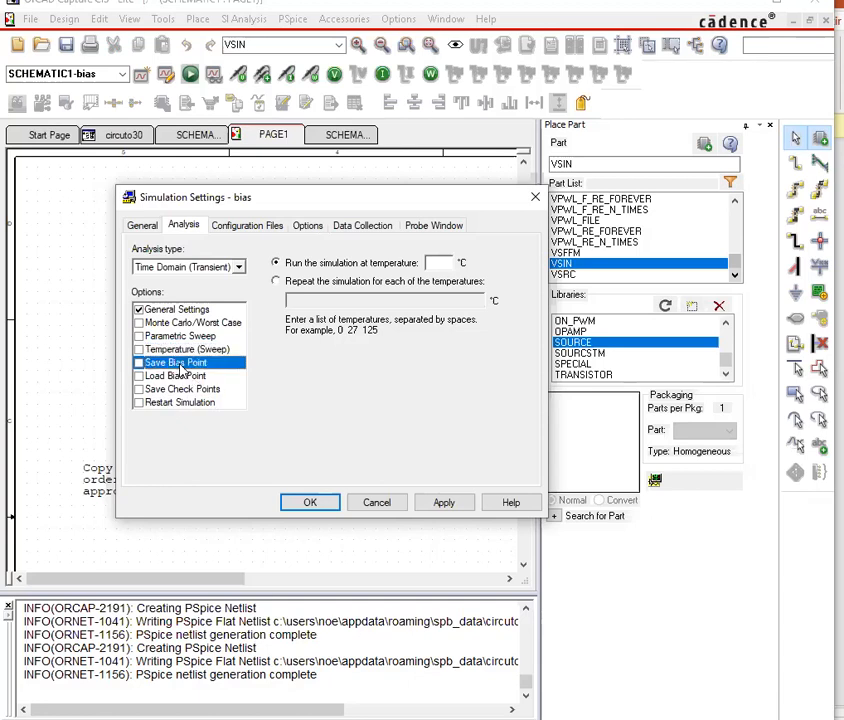
key("Down")
key("Down")
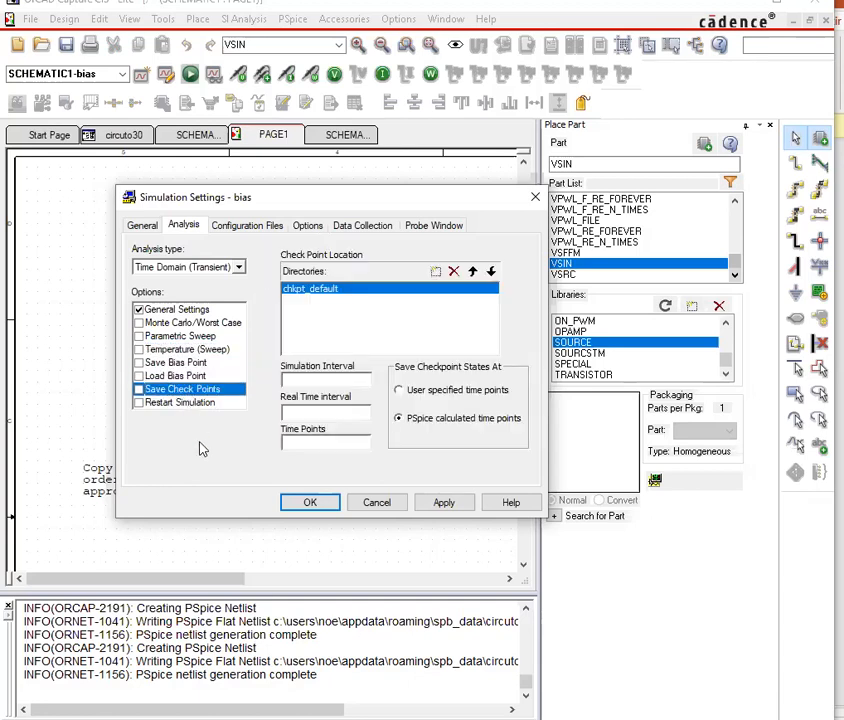
key("Down")
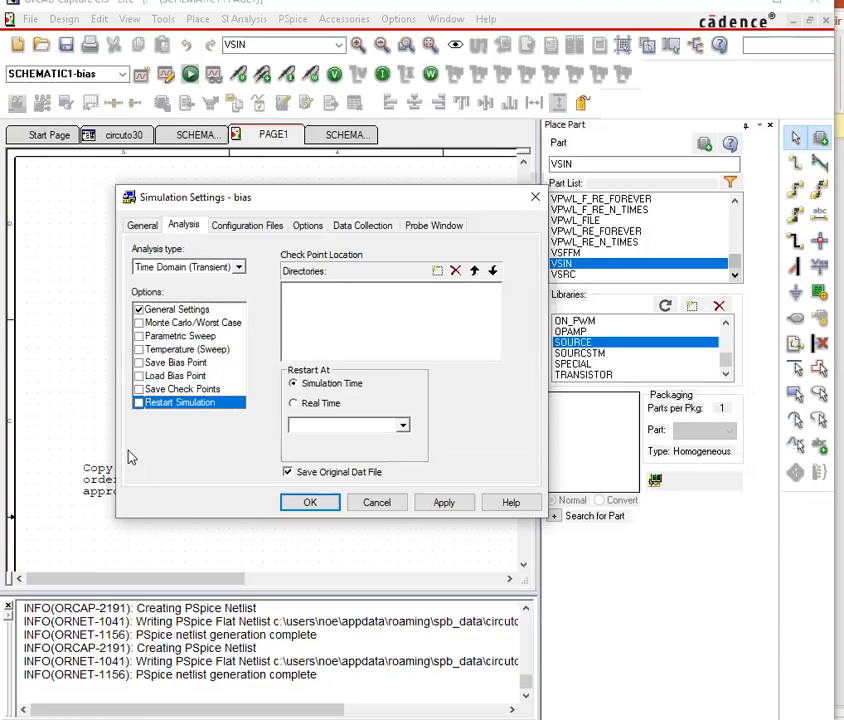
left_click(167, 311)
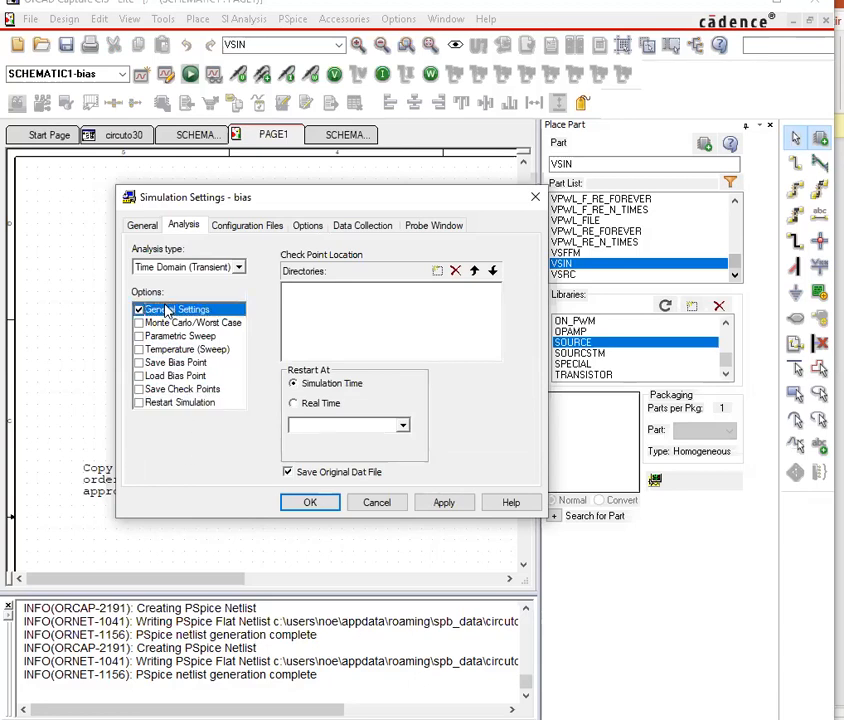
left_click(238, 268)
left_click(229, 280)
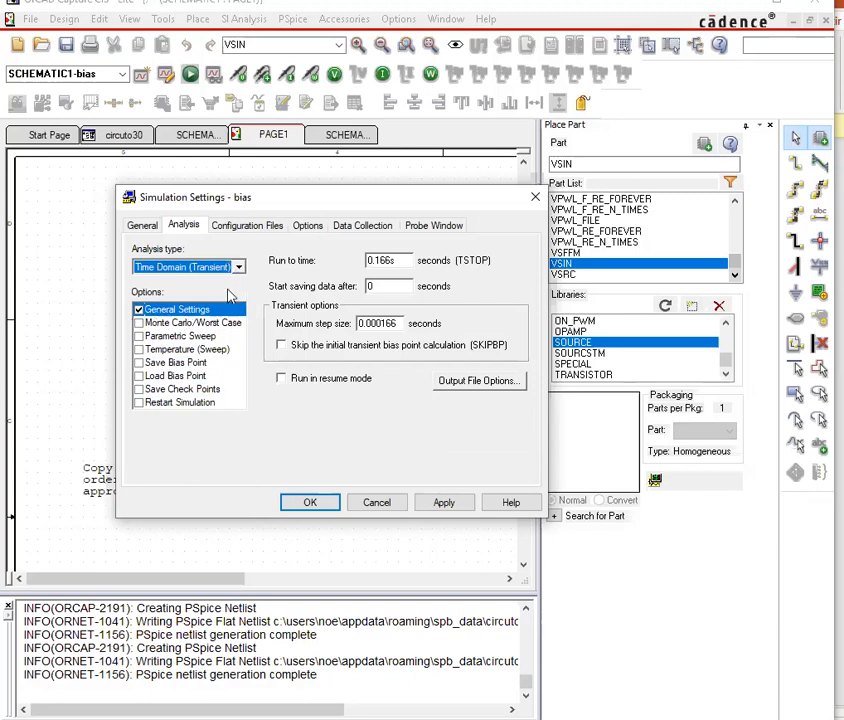
left_click(239, 267)
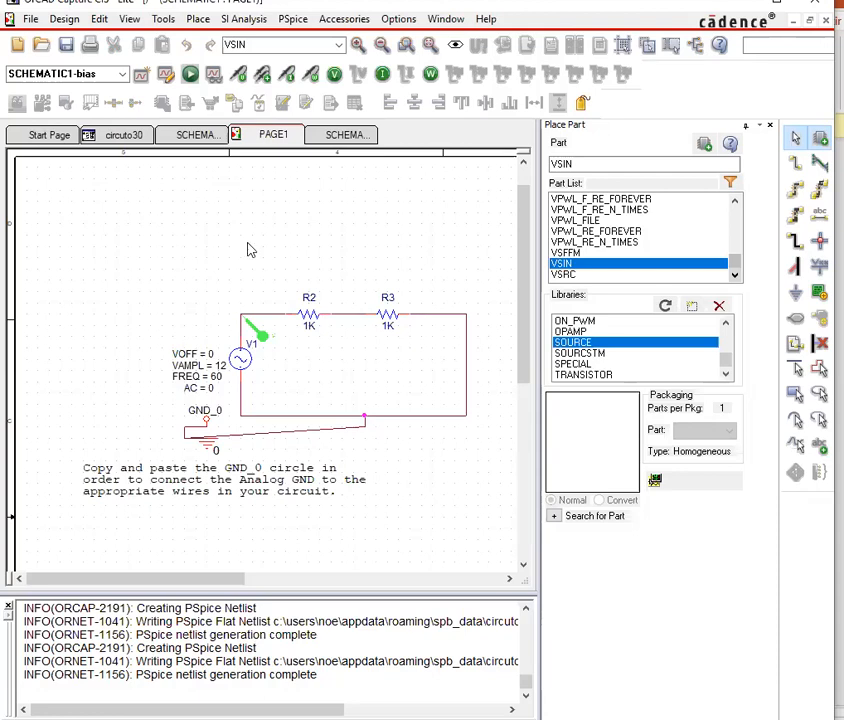
Step: Shift the voltage marker near V1 slightly toward R2, and place a second voltage marker on the wire between R2 and R3
double_click(273, 336)
left_click(302, 163)
left_click(238, 71)
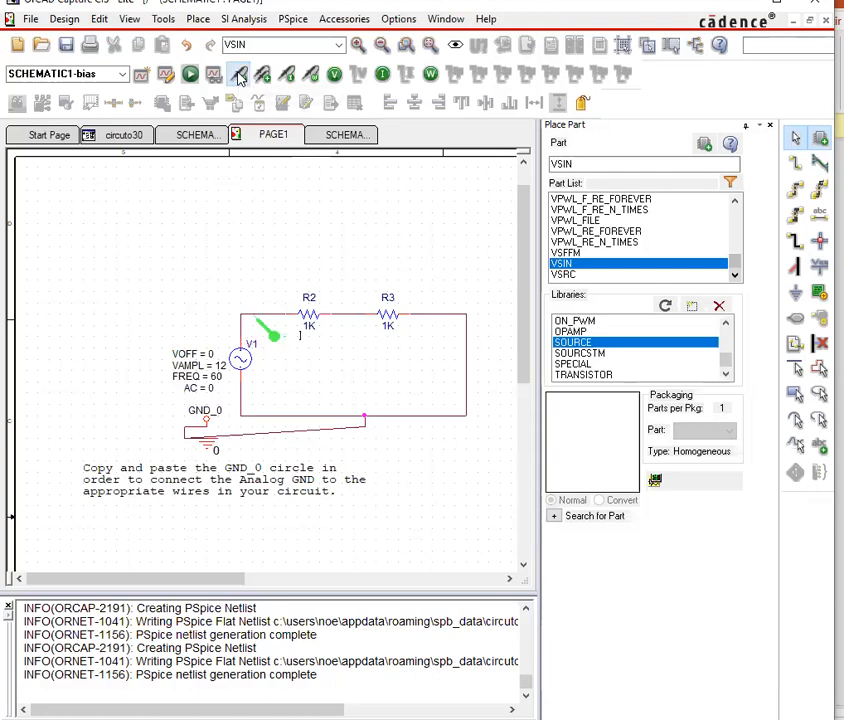
left_click(360, 316)
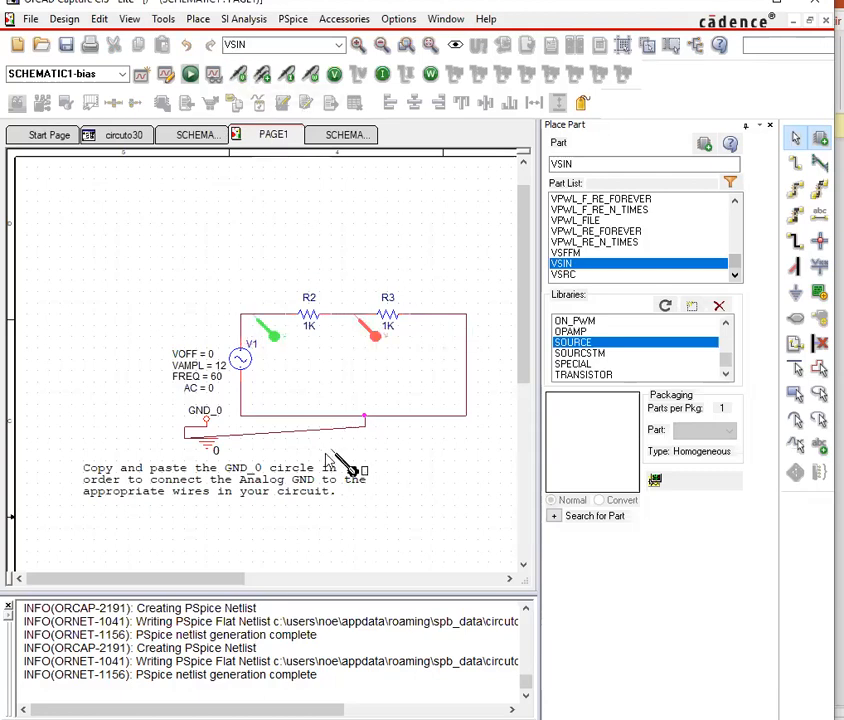
key("Escape")
Step: Run the simulation and zoom the plot in on roughly the first five cycles of both voltage waveforms
left_click(191, 74)
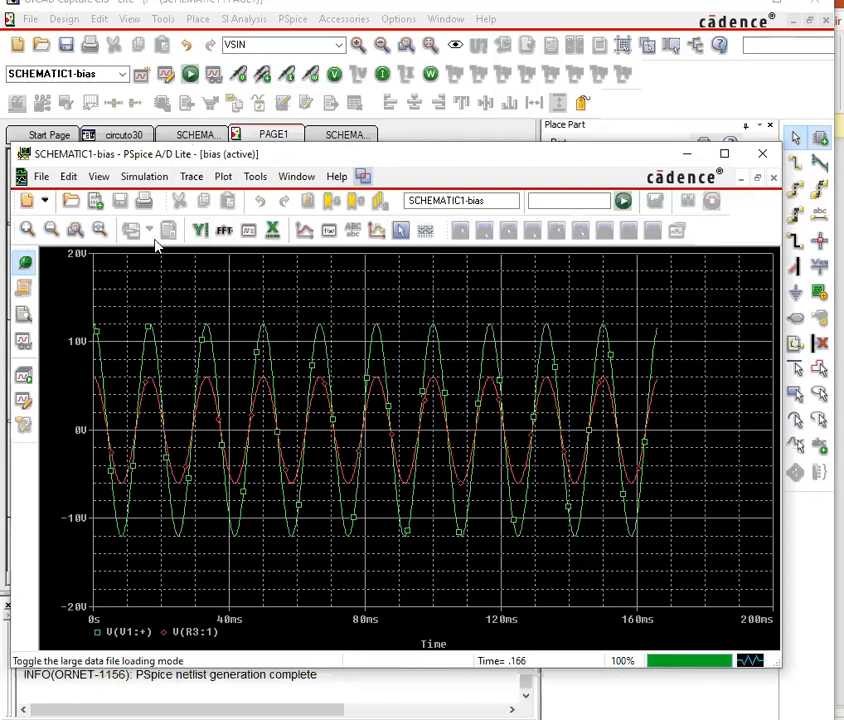
left_click_drag(385, 293, 40, 577)
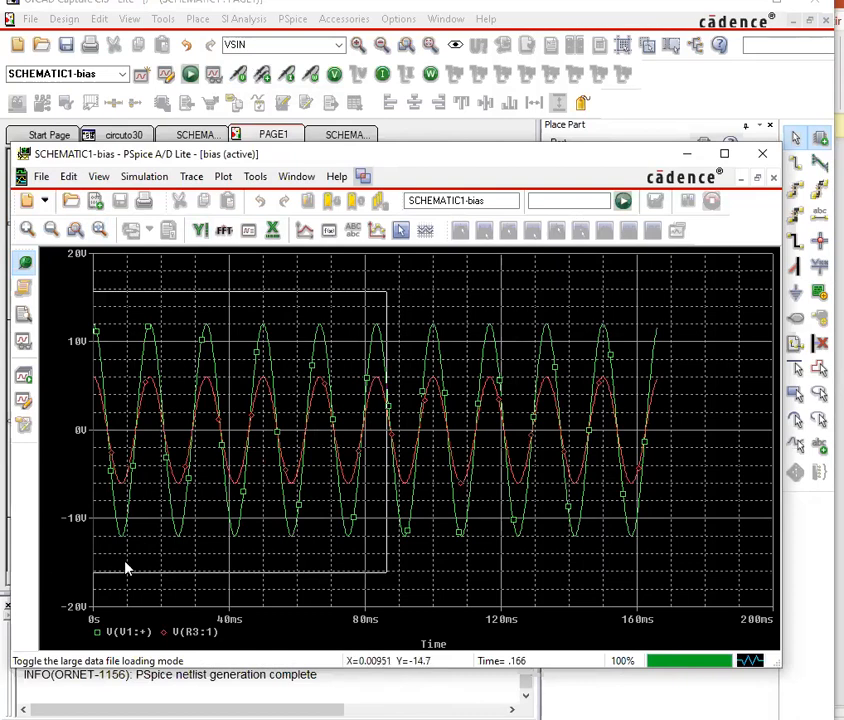
left_click(72, 232)
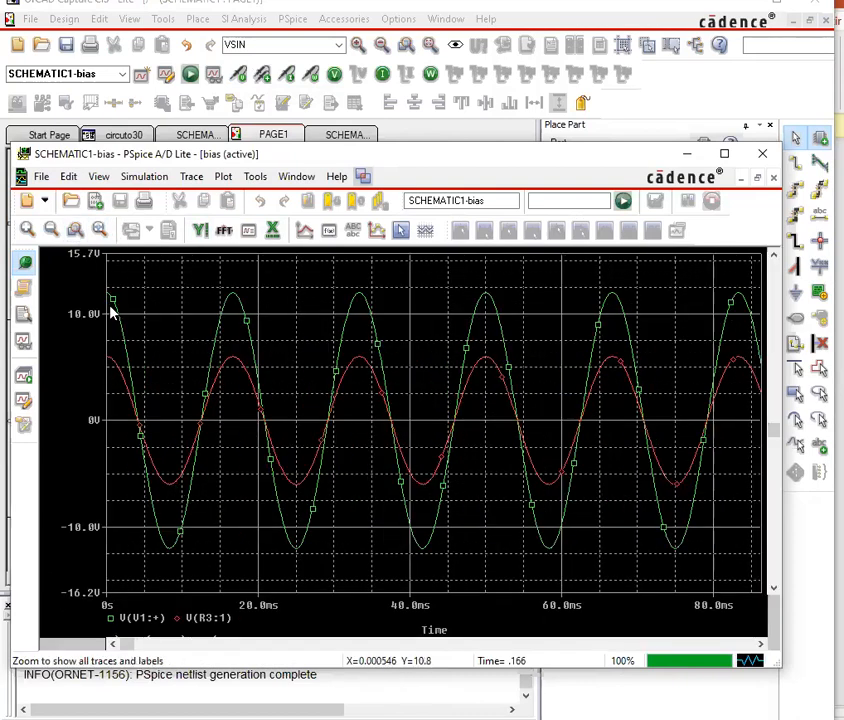
Step: Look through the circuit's netlist and the circuto30 project resources, and return to the schematic page PAGE1
left_click(276, 135)
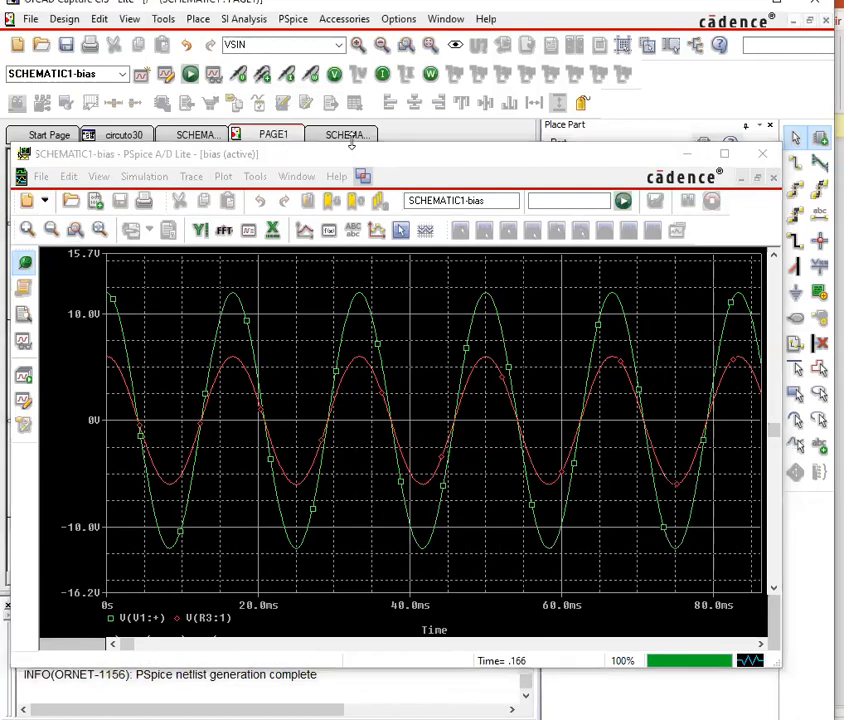
left_click(345, 135)
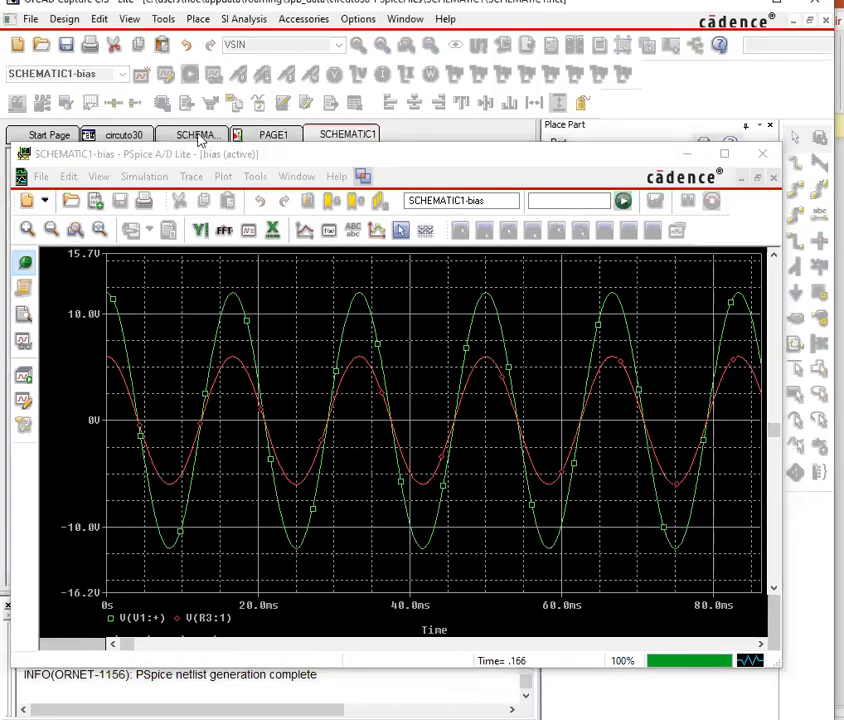
left_click(203, 137)
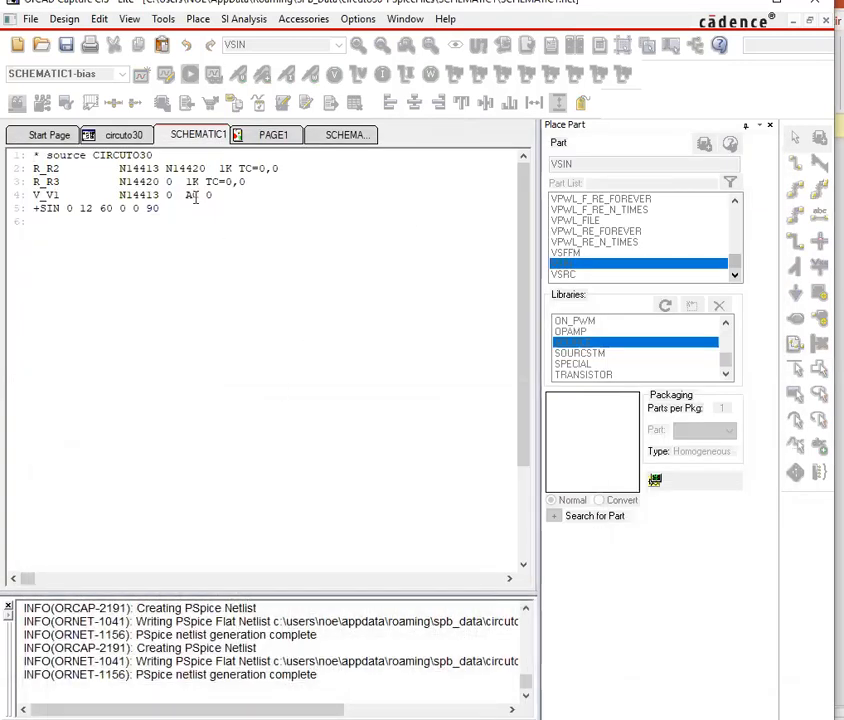
left_click(121, 134)
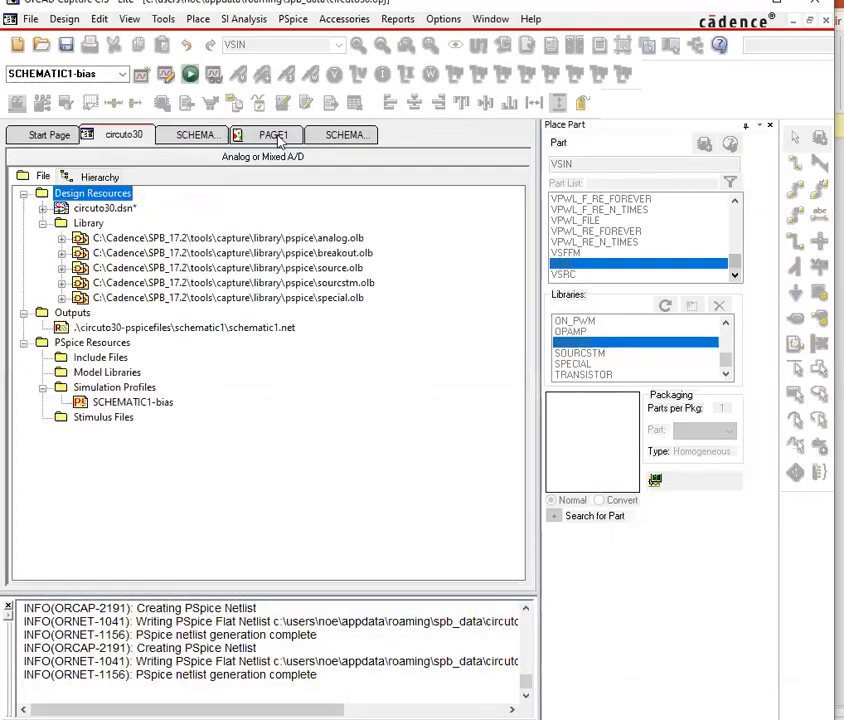
left_click(277, 136)
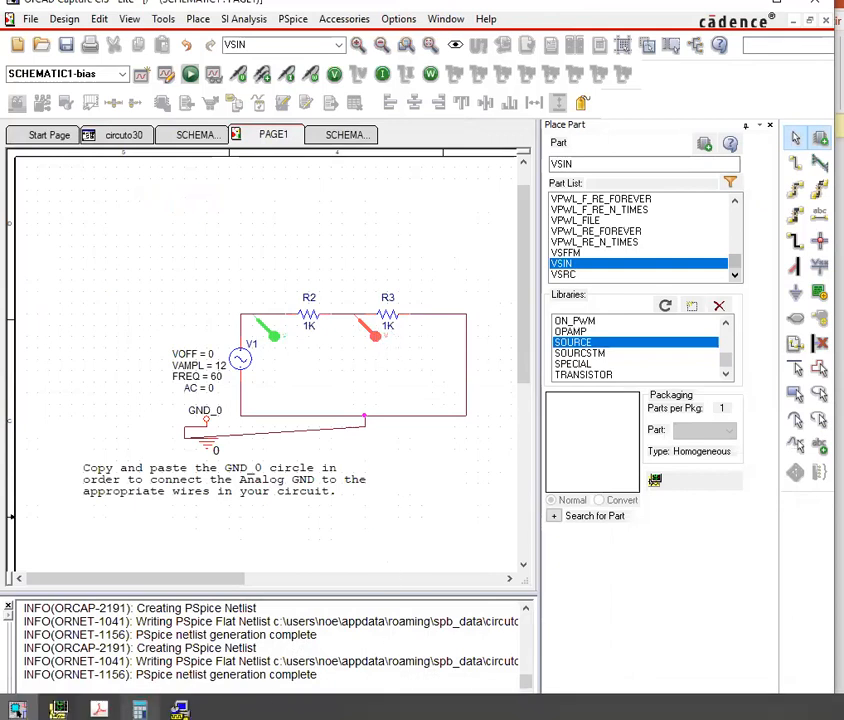
Step: Bring up the bias profile's simulation settings window that is still open and close it
left_click(180, 711)
left_click(180, 711)
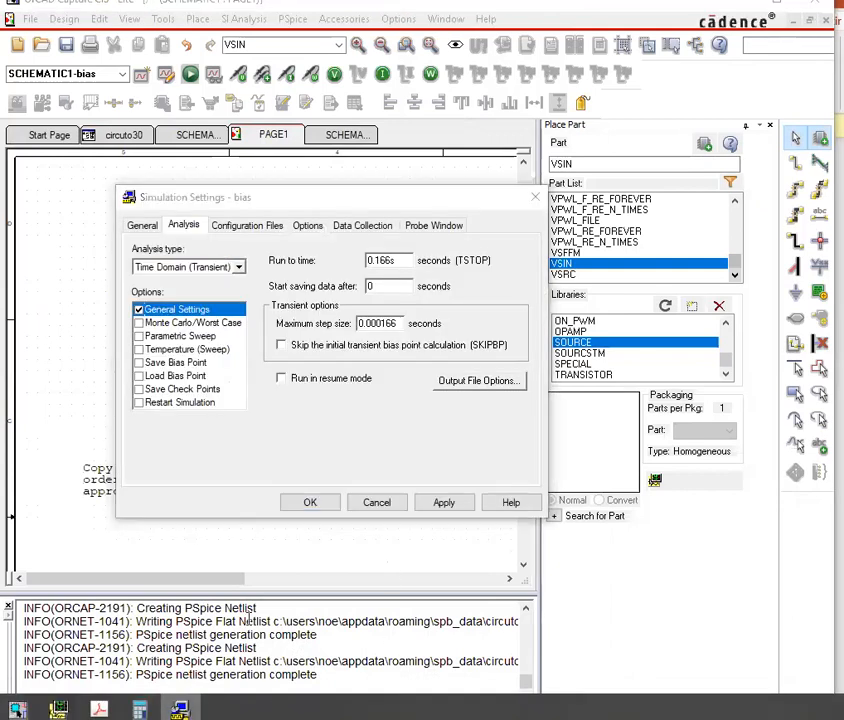
left_click(536, 196)
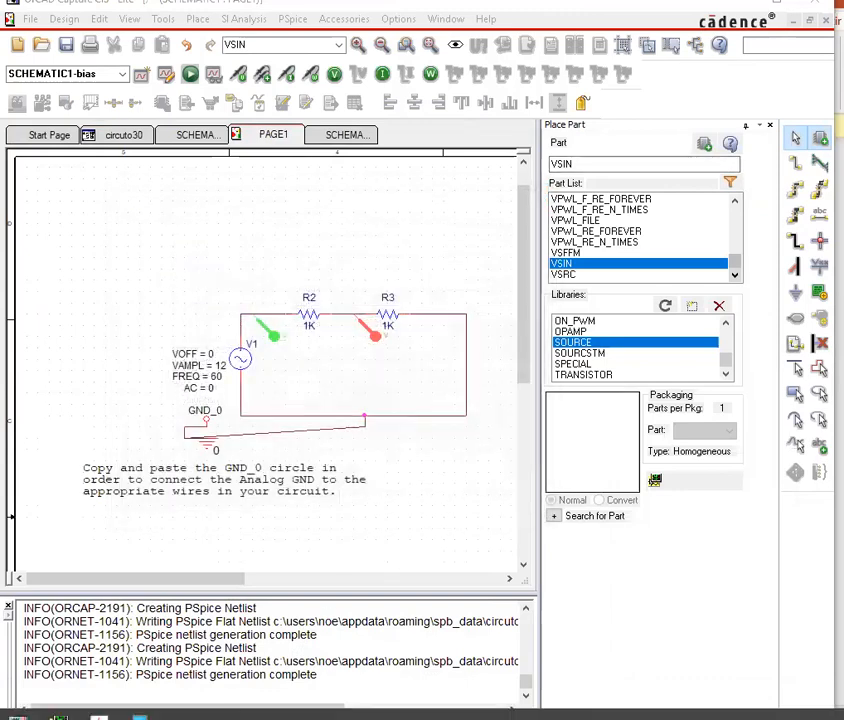
Step: Enable cursors on the waveform plot, place cursor 1 on V(V1:+)'s next peak, and reassign it to V(R3:1) at its next trough
left_click(58, 710)
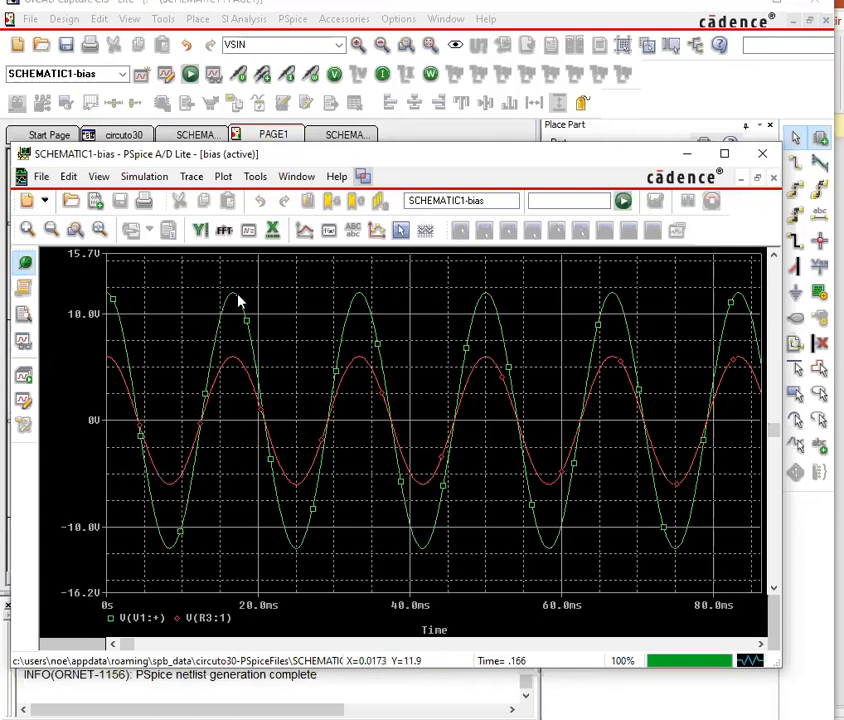
left_click(400, 231)
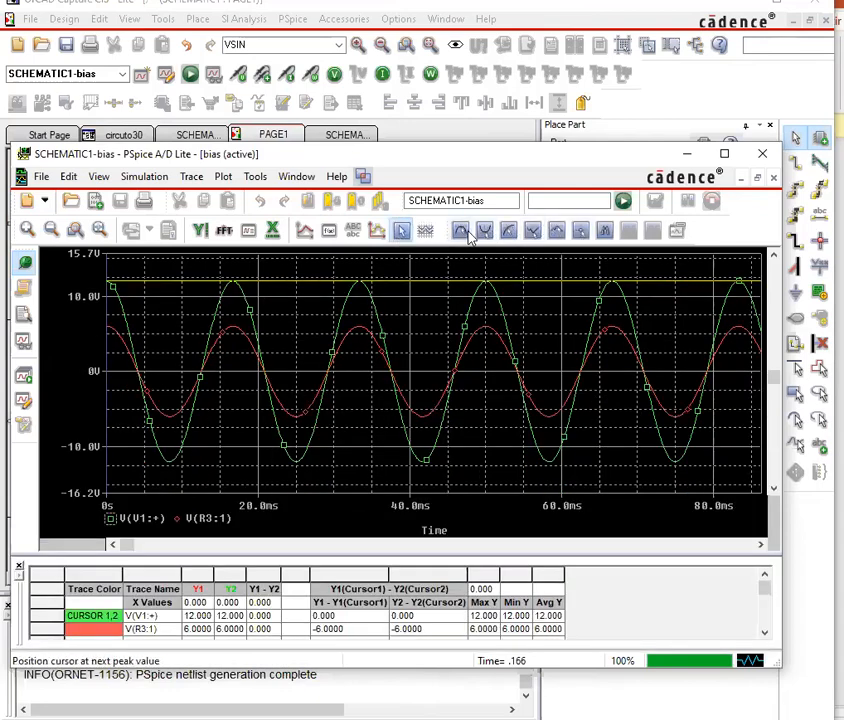
left_click(460, 231)
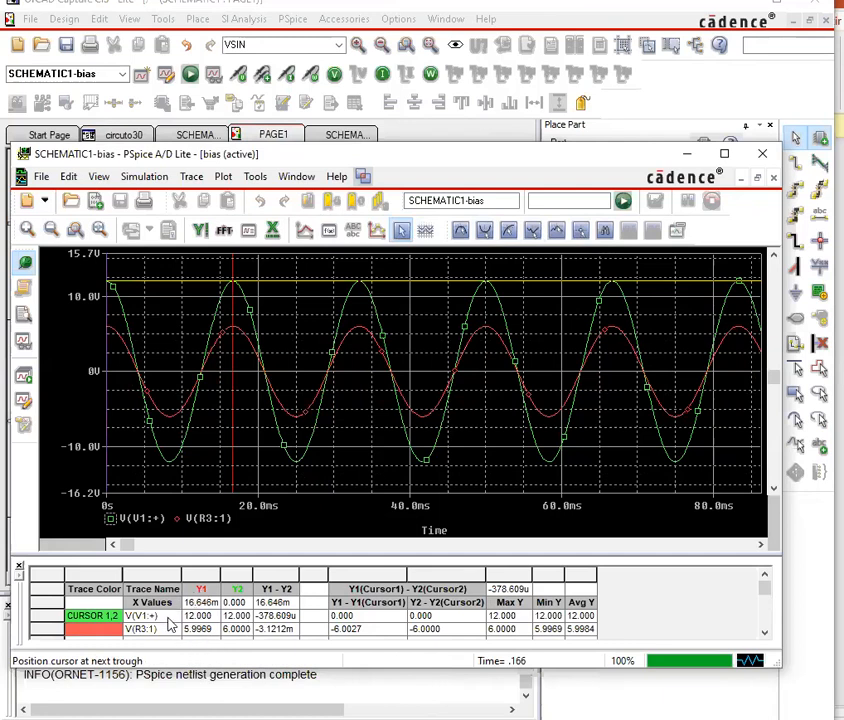
left_click(176, 520)
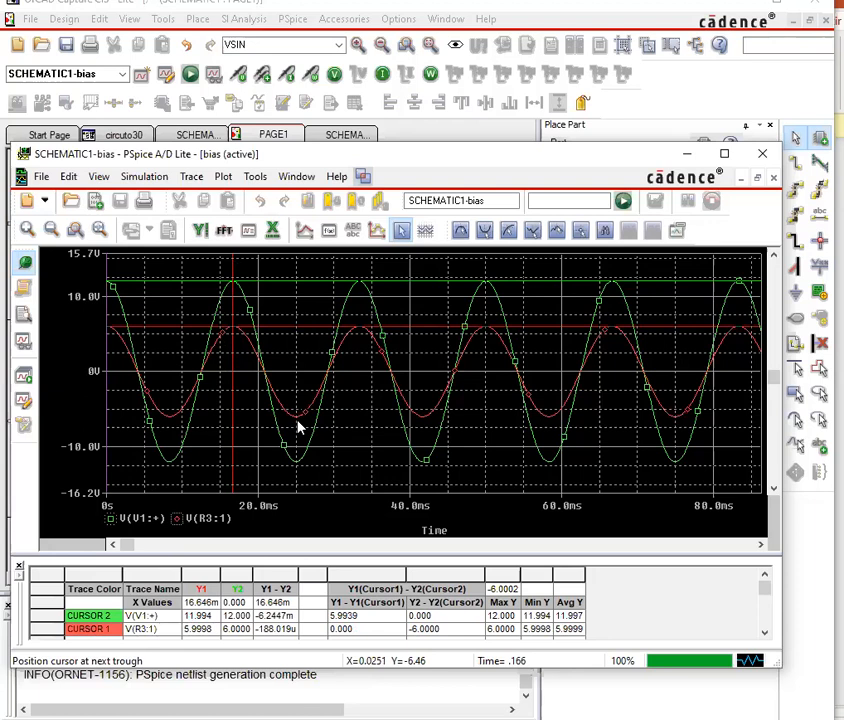
left_click(485, 231)
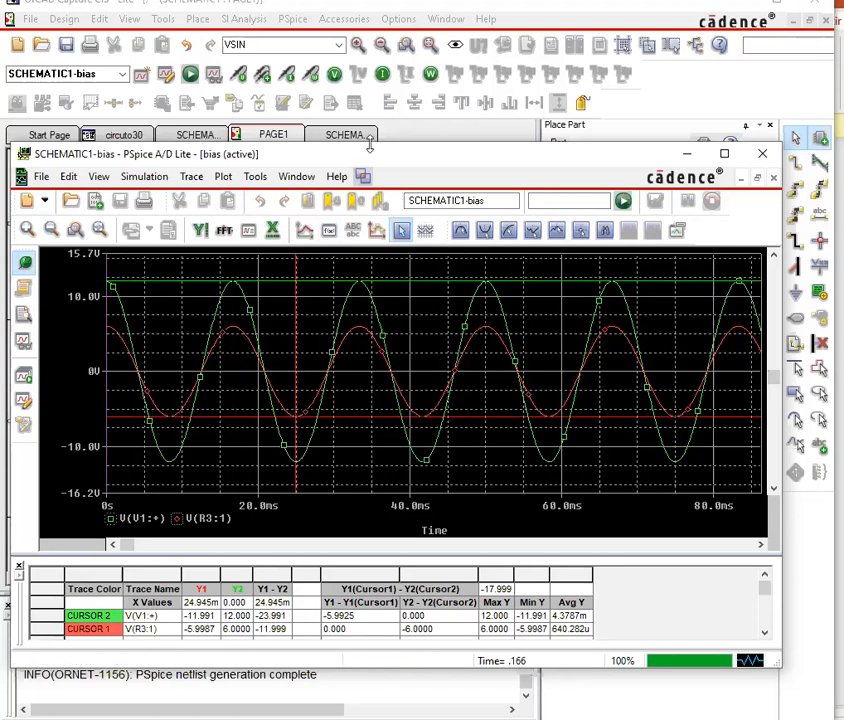
Step: Return to the schematic and place a current marker on R2's pin facing R3
left_click(687, 153)
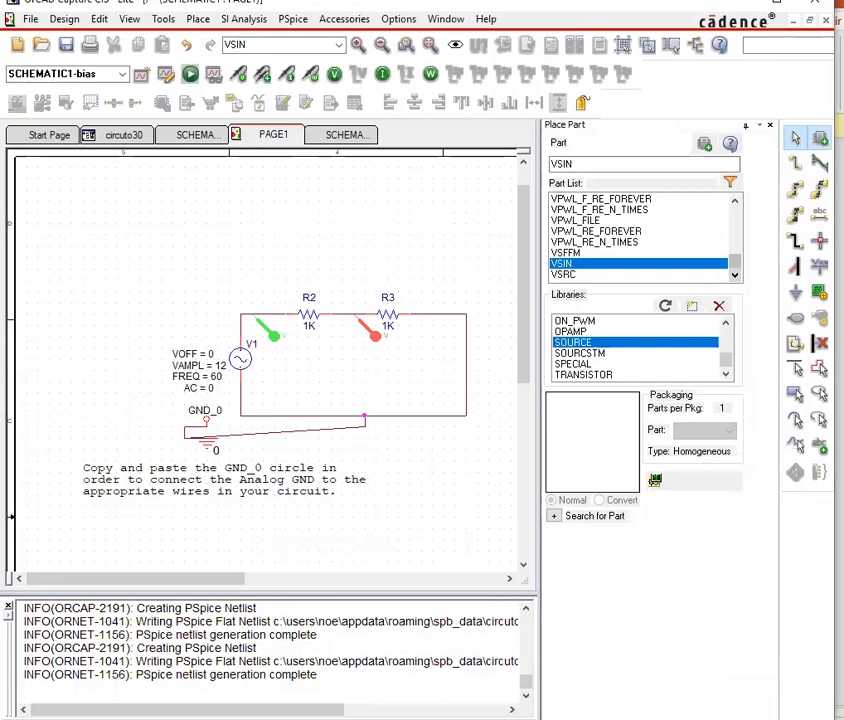
mouse_move(100, 706)
left_click(59, 706)
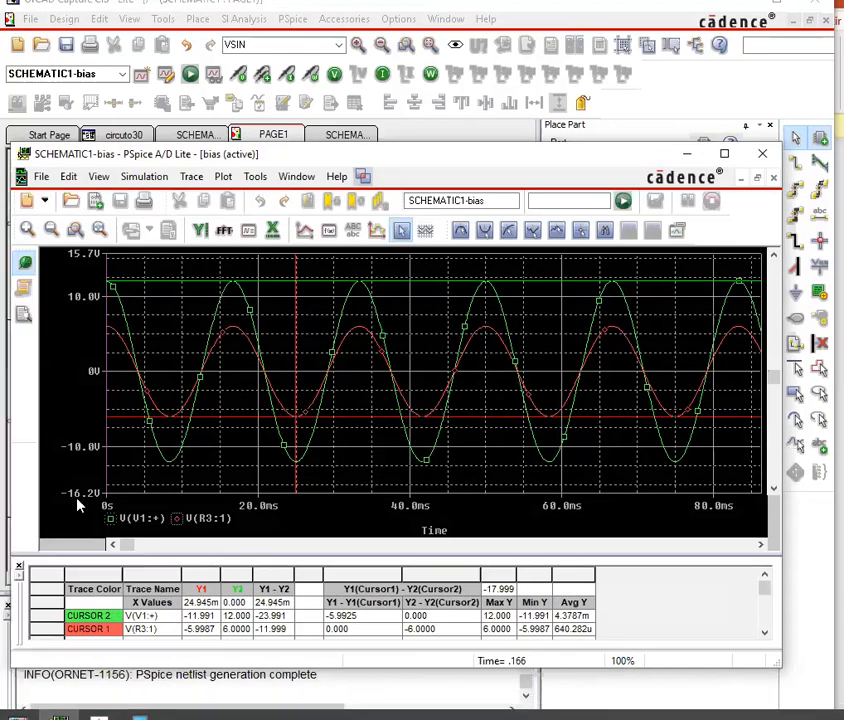
left_click(689, 155)
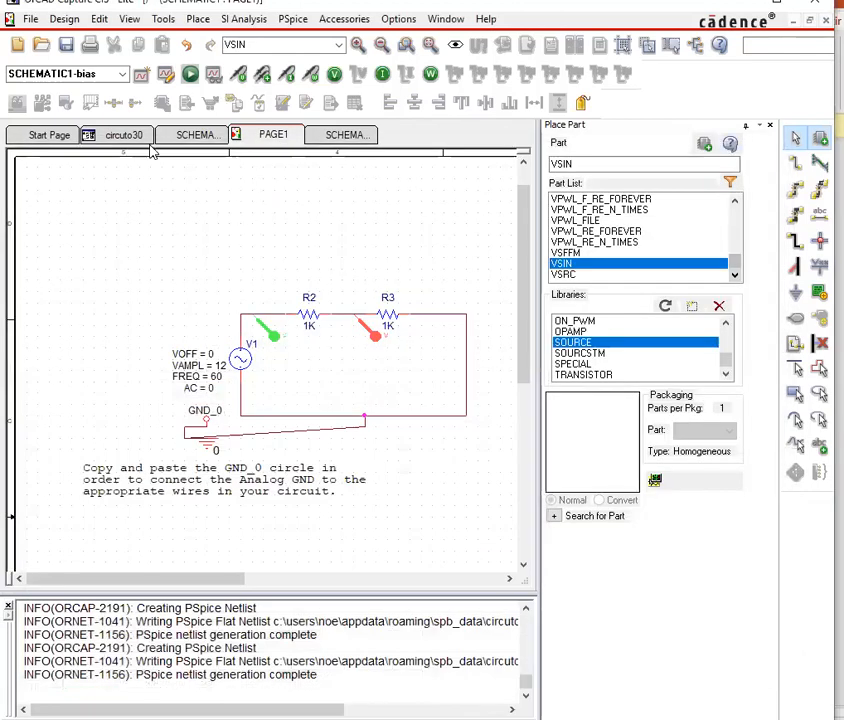
left_click(295, 78)
left_click(336, 321)
key("Escape")
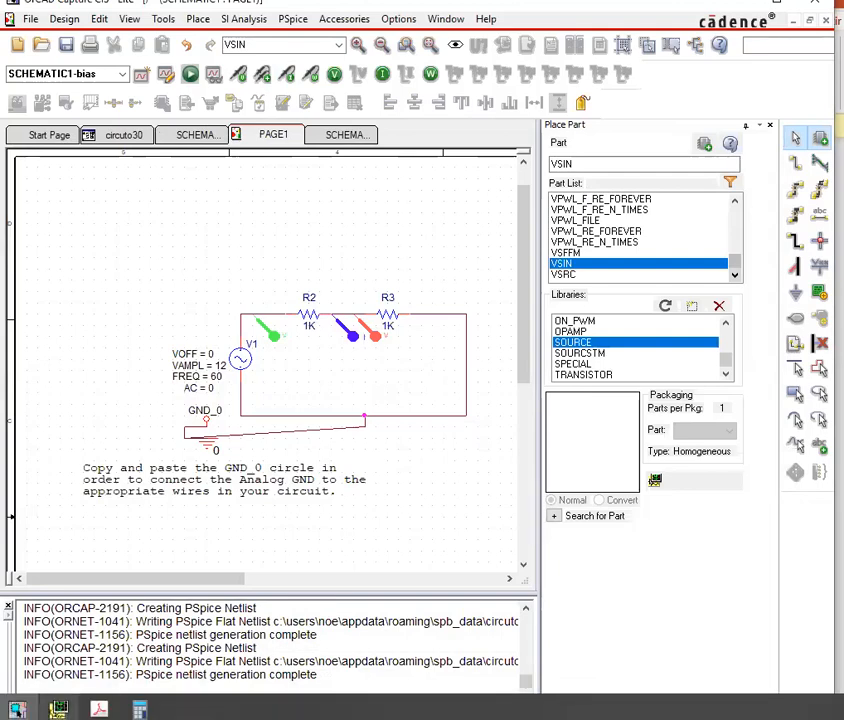
Step: Delete the V(V1:+) and V(R3:1) traces from the waveform plot and fit the view to the -I(R2) trace
left_click(58, 709)
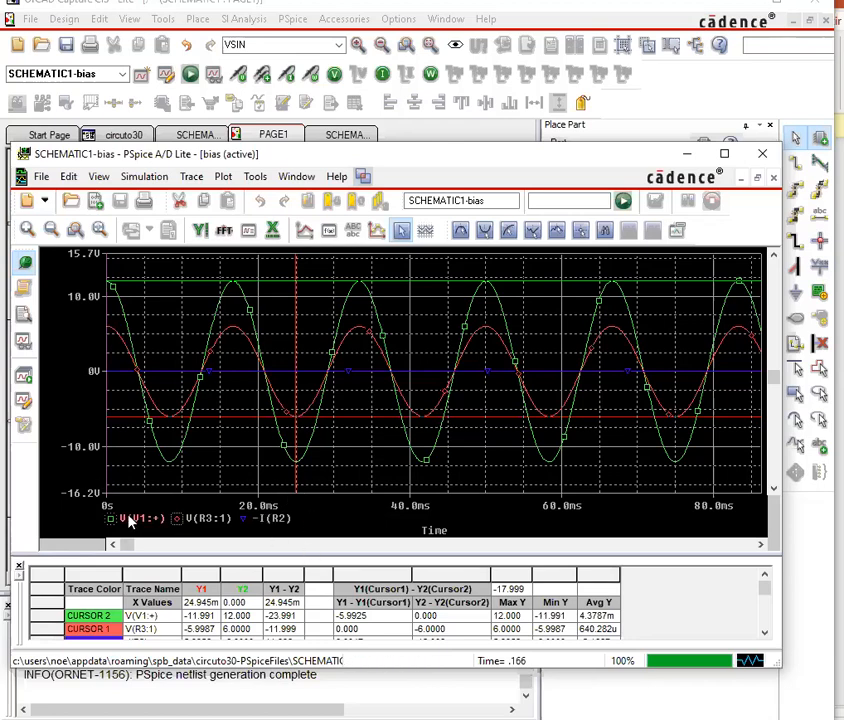
key("Delete")
key("Delete")
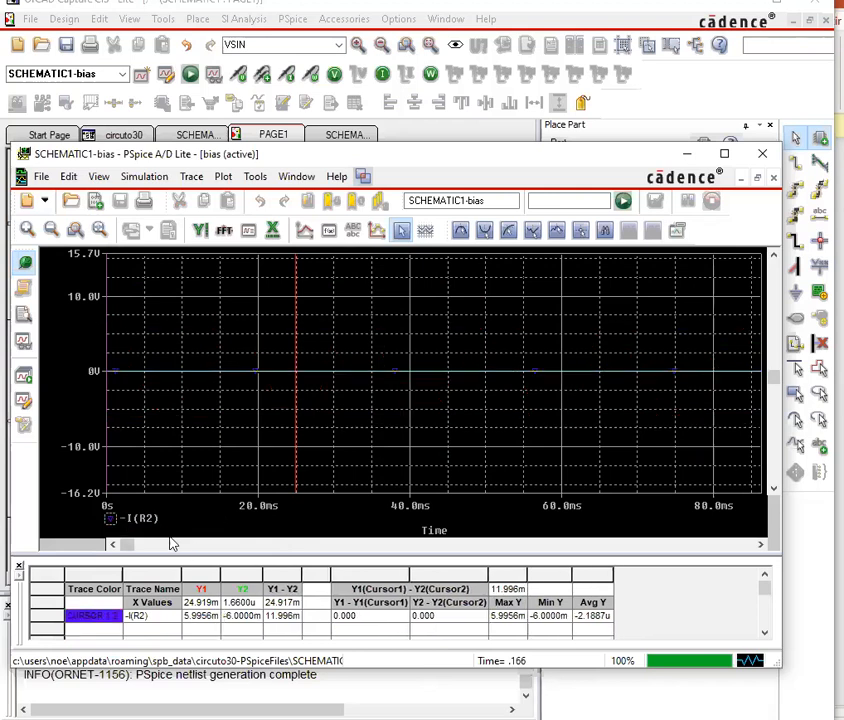
left_click(121, 520)
left_click(97, 229)
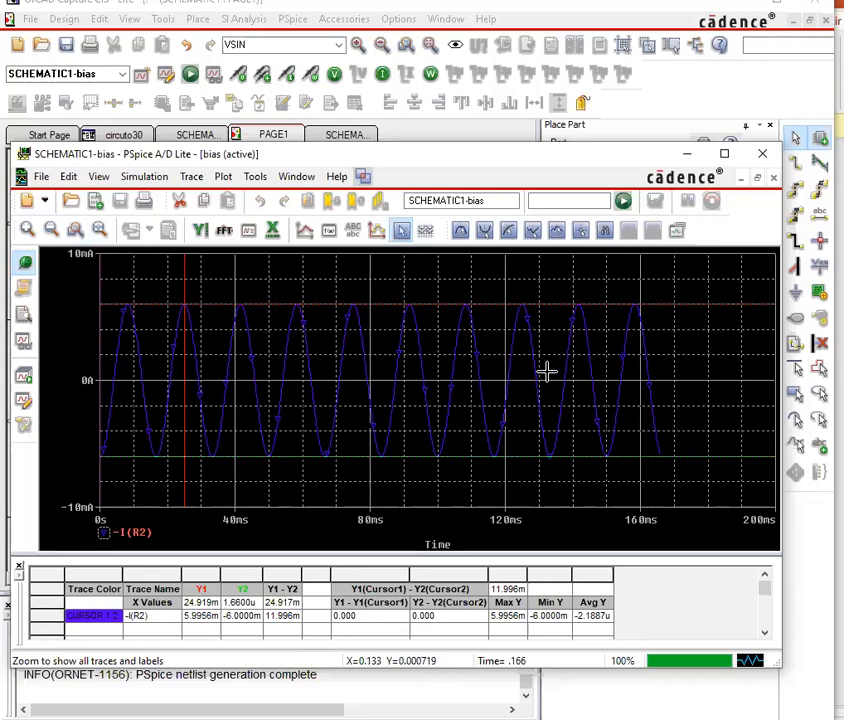
Step: Examine the -I(R2) waveform alongside the schematic's current and voltage markers, switching between the two windows
left_click(687, 155)
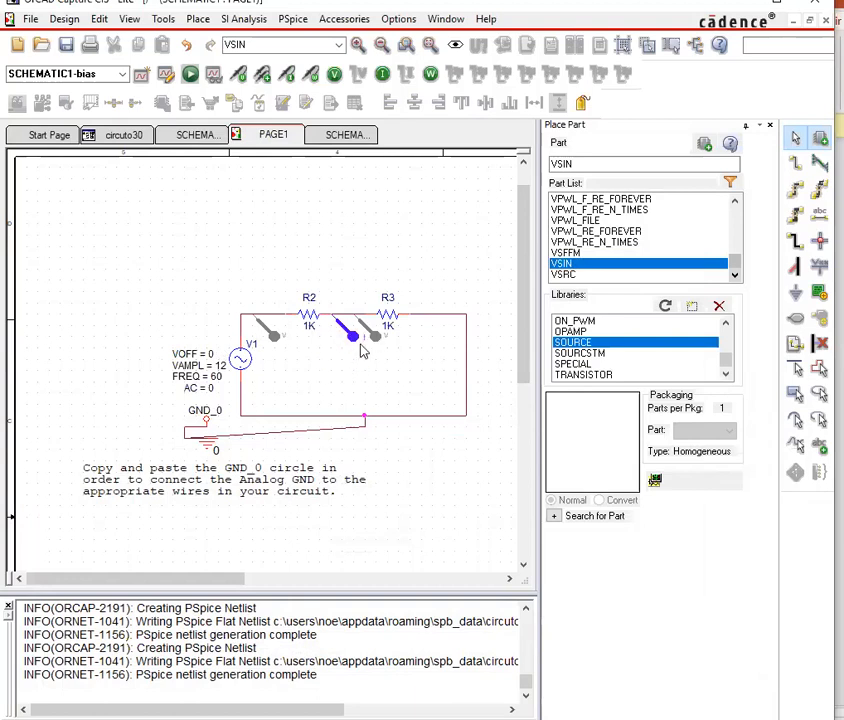
mouse_move(17, 708)
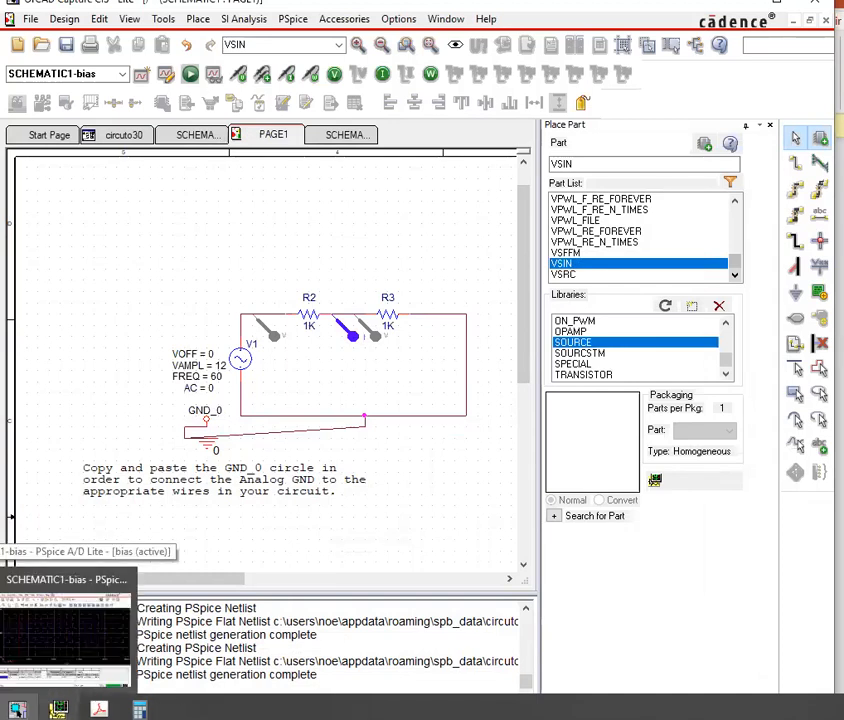
left_click(65, 635)
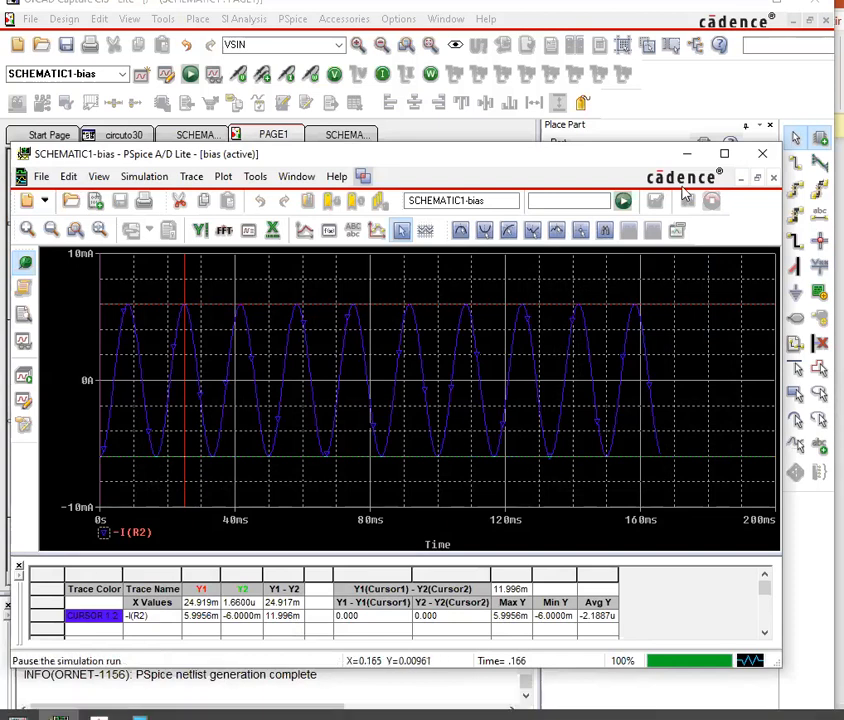
left_click(686, 153)
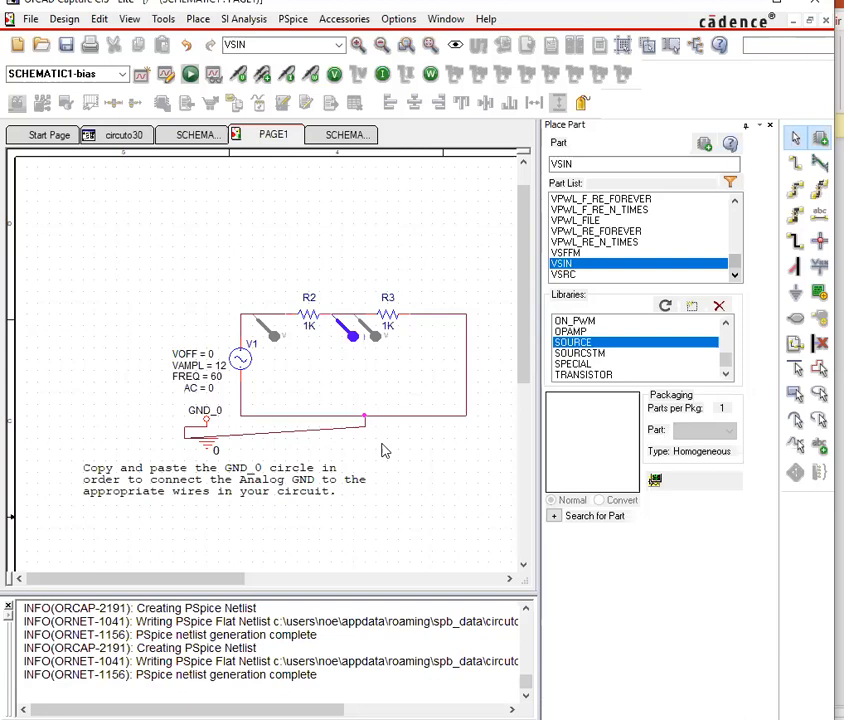
mouse_move(20, 717)
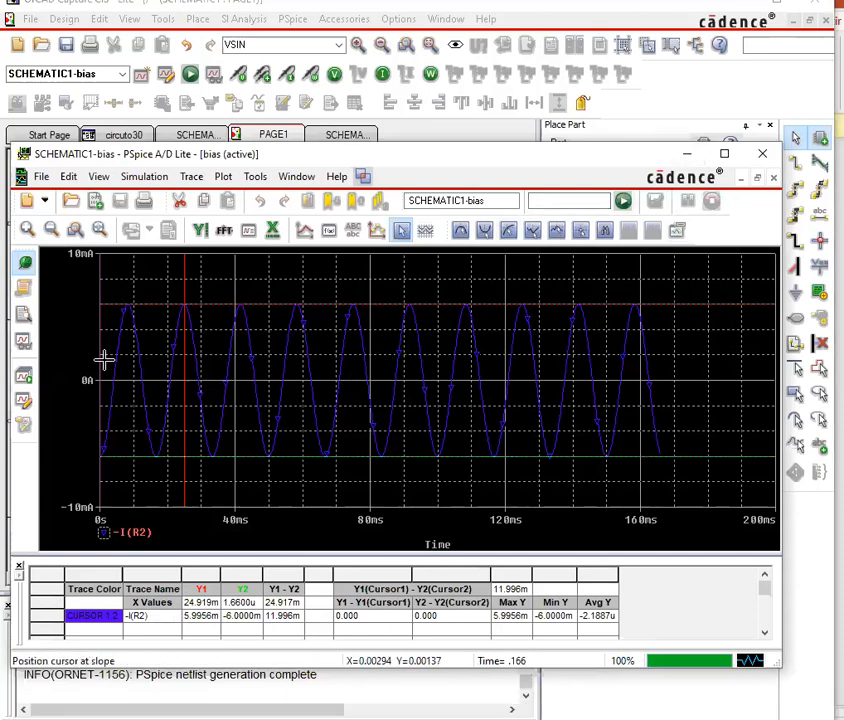
left_click(689, 155)
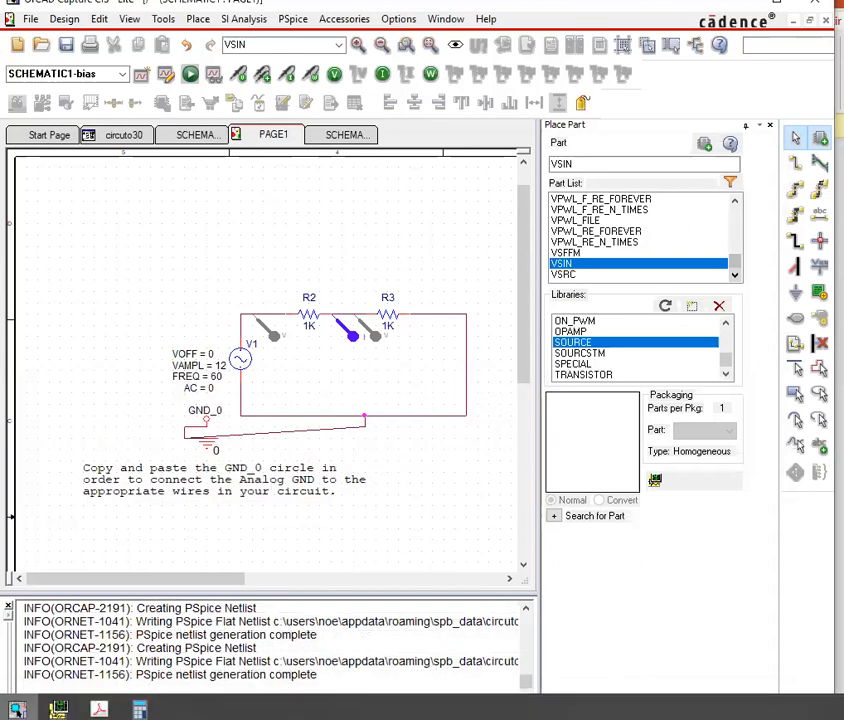
left_click(58, 709)
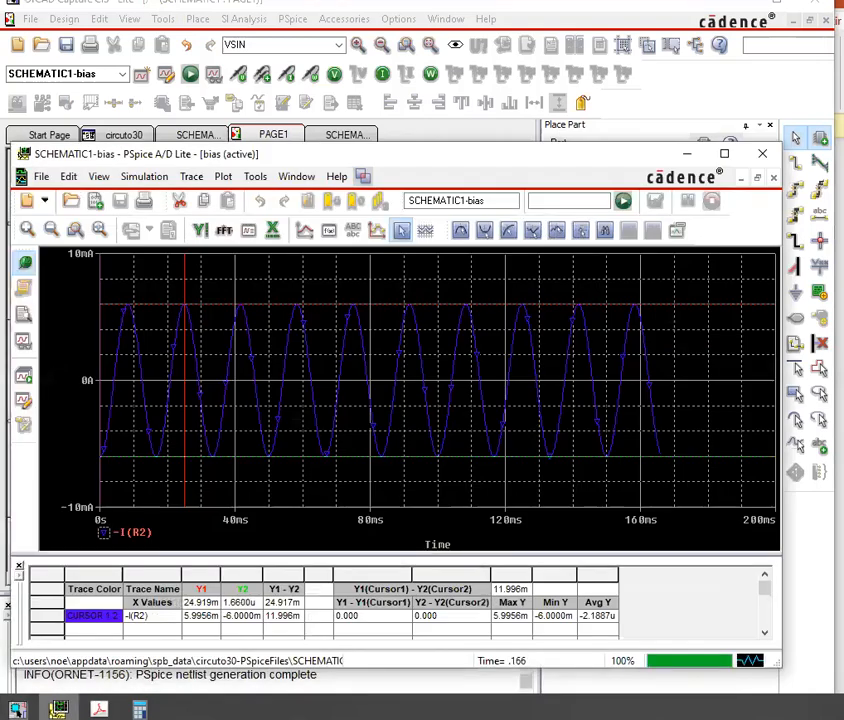
left_click(58, 709)
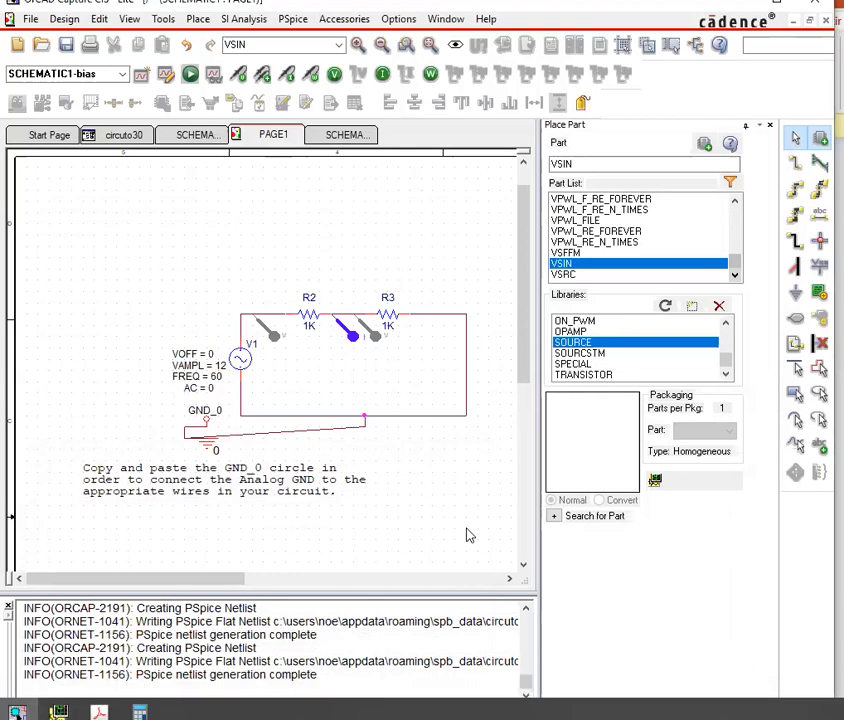
left_click(271, 331)
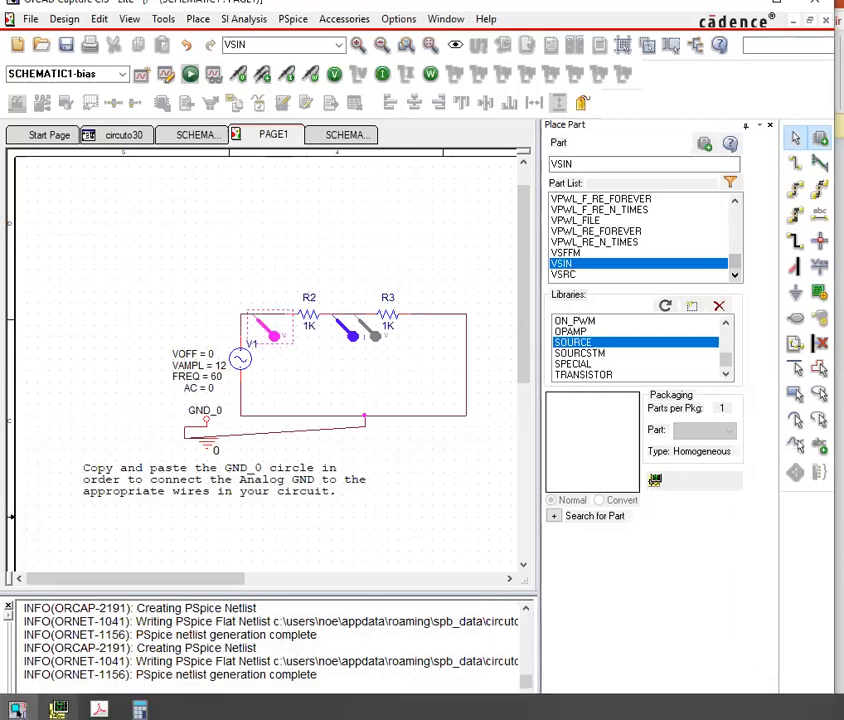
left_click(58, 709)
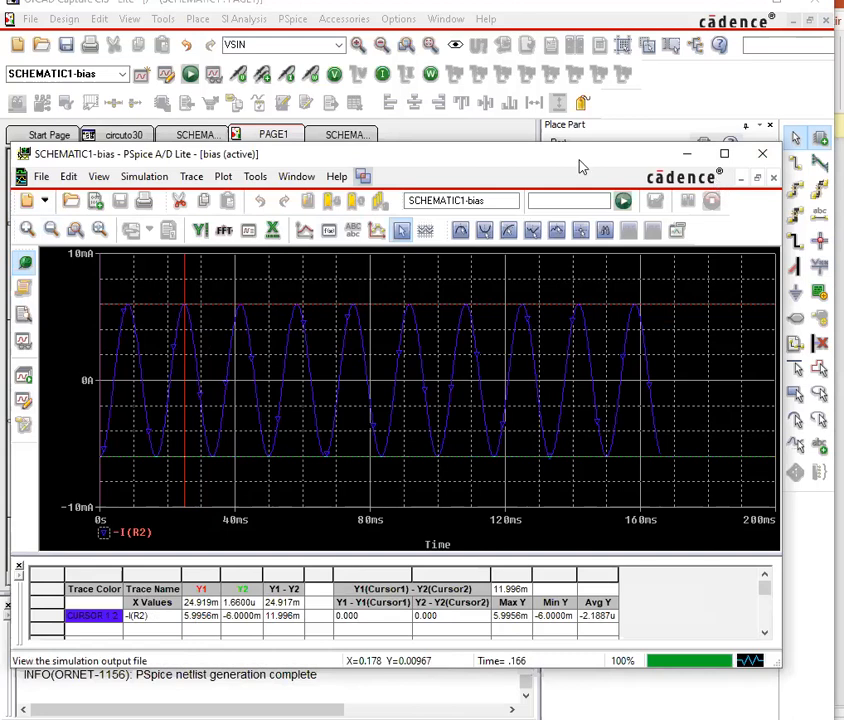
Step: Move and enlarge the waveform window and add a second, empty plot above the -I(R2) plot
left_click_drag(492, 152, 491, 35)
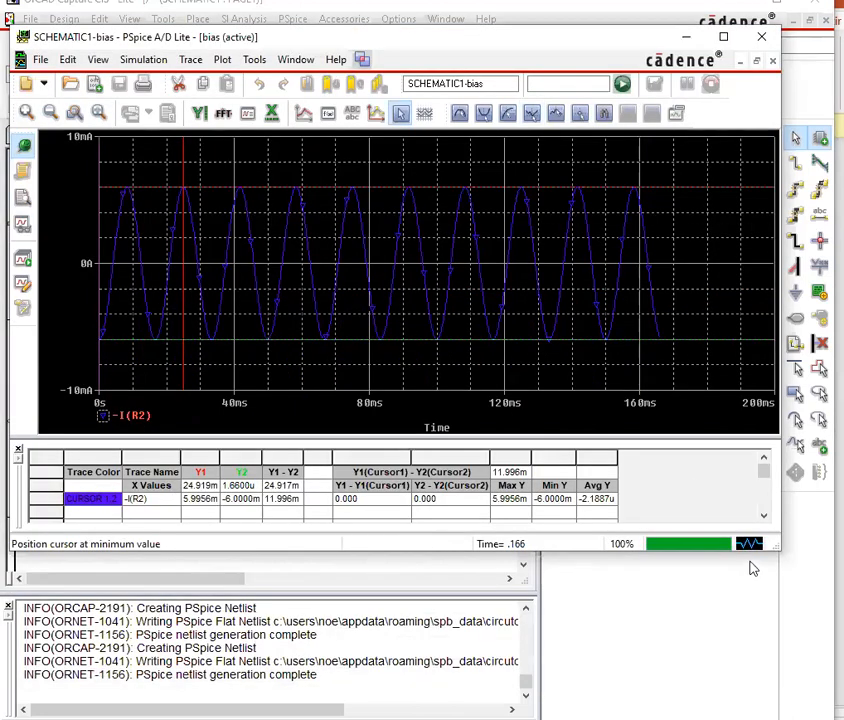
left_click_drag(779, 545, 823, 717)
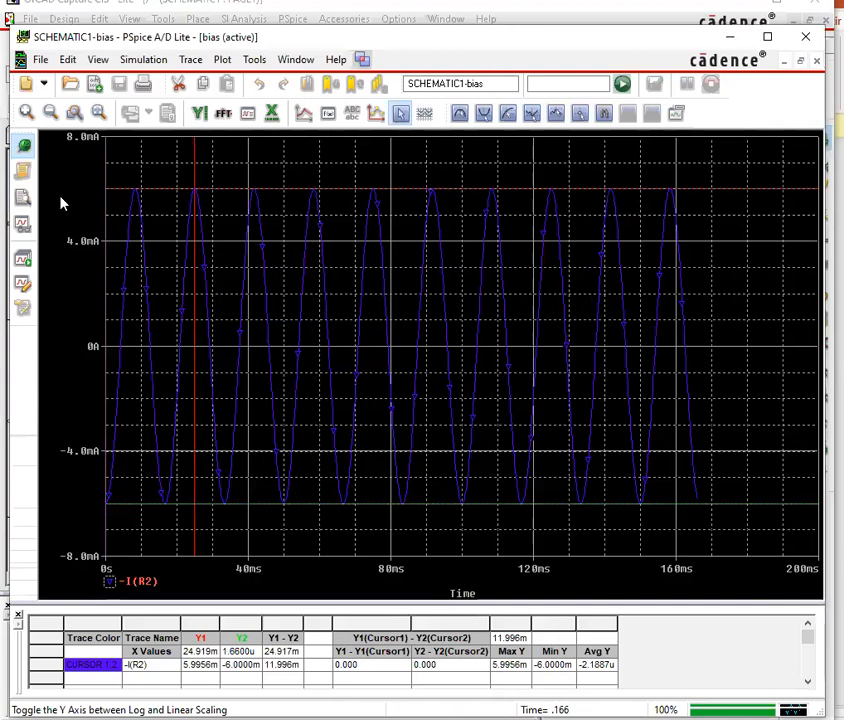
left_click(66, 60)
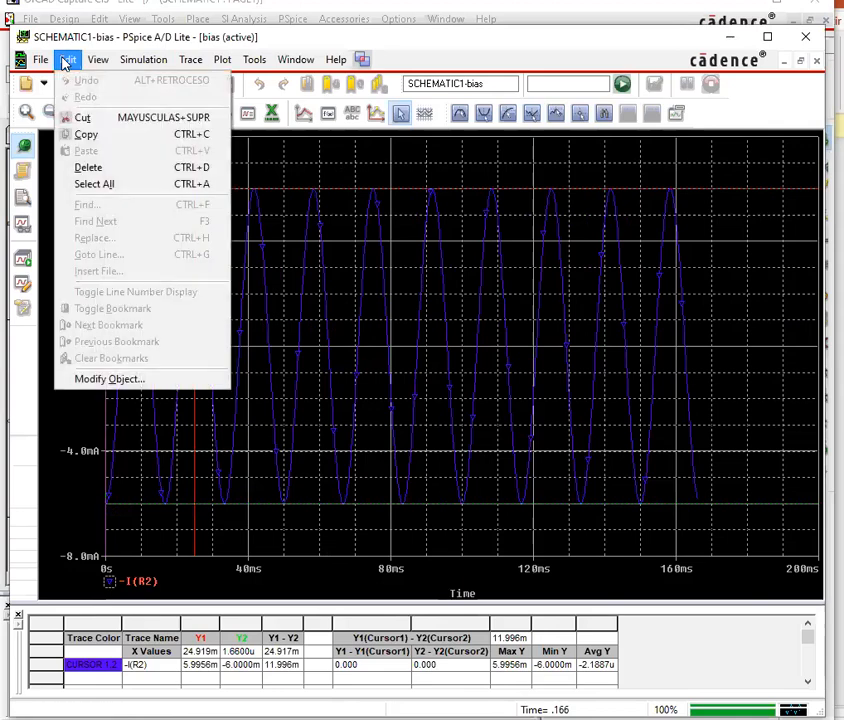
mouse_move(201, 61)
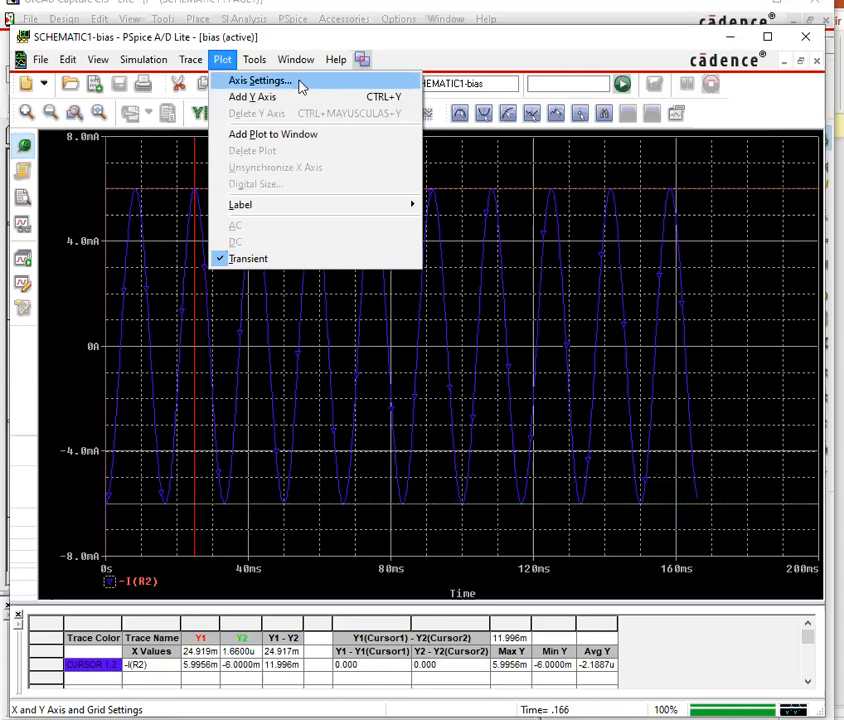
left_click(298, 141)
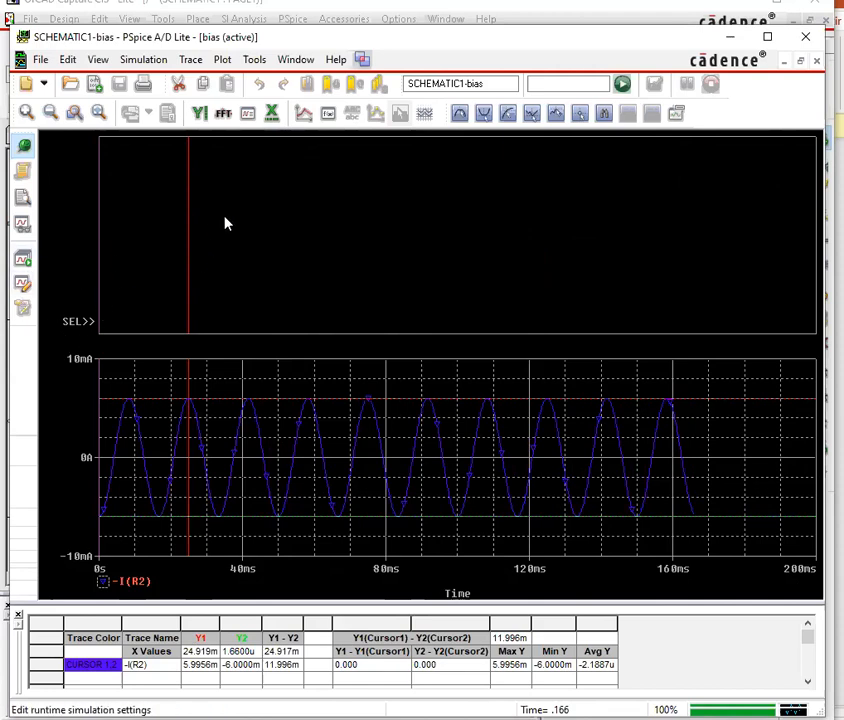
Step: Place cursor 2 at about 5.8 ms, just before the -I(R2) trace's first peak
right_click(273, 216)
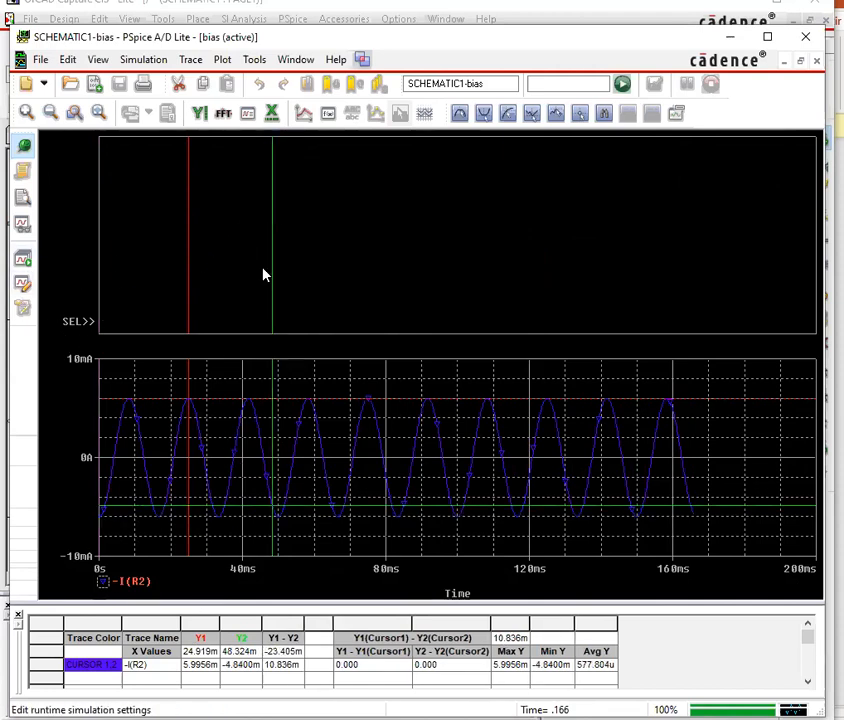
right_click(225, 238)
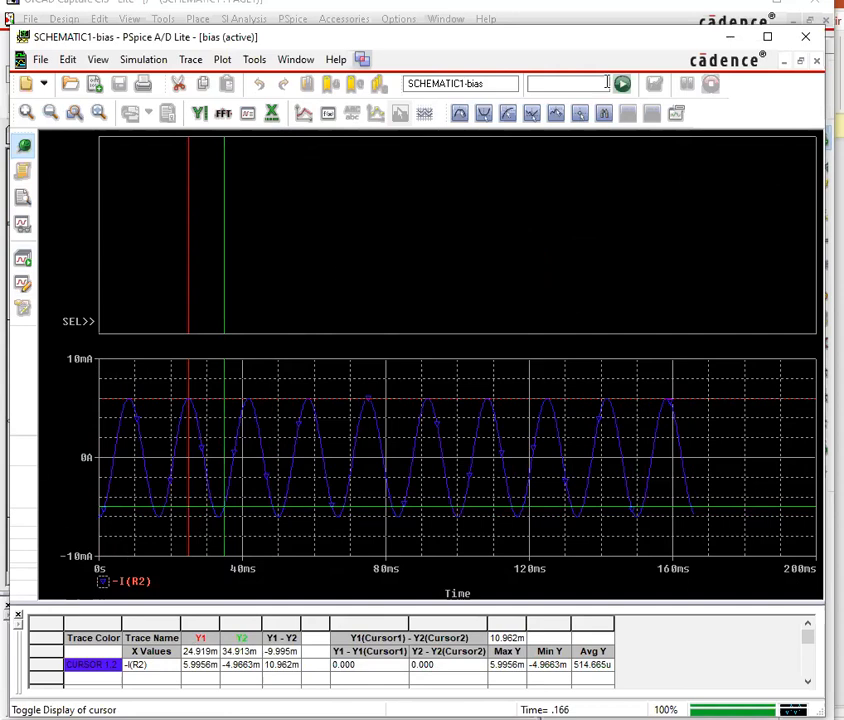
right_click(121, 217)
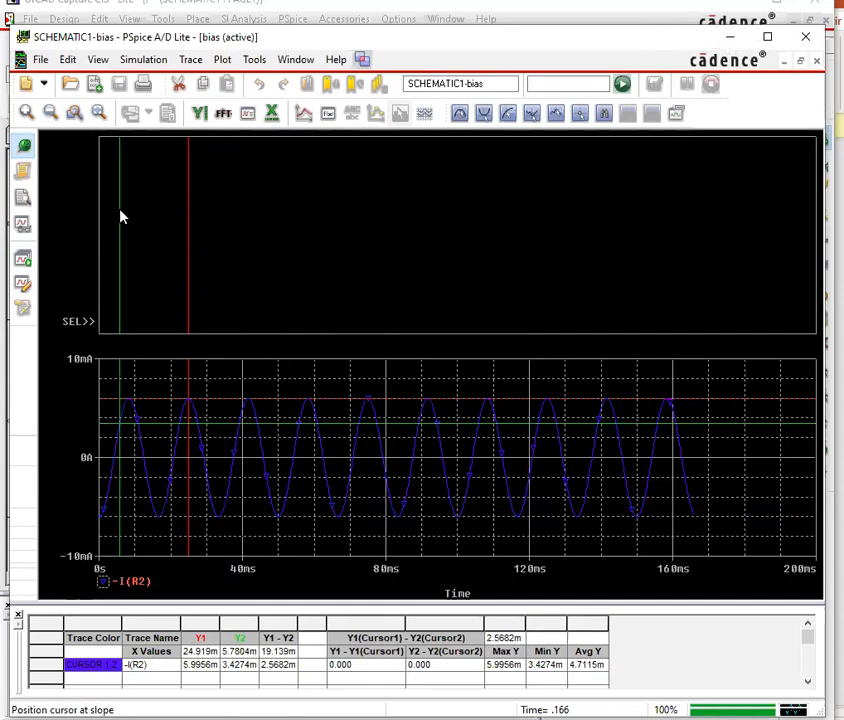
left_click(190, 62)
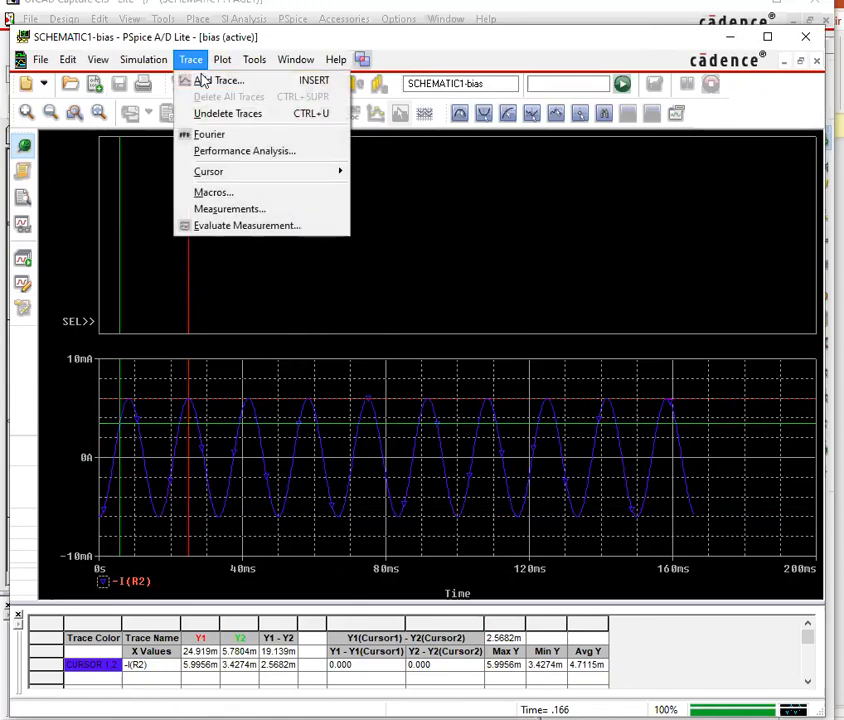
left_click(203, 80)
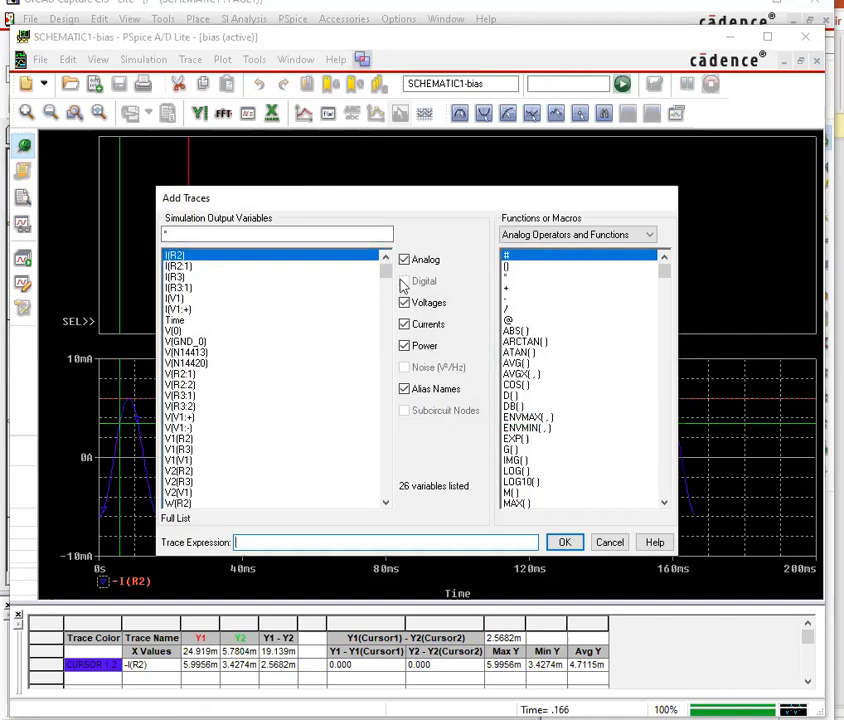
left_click_drag(386, 281, 379, 535)
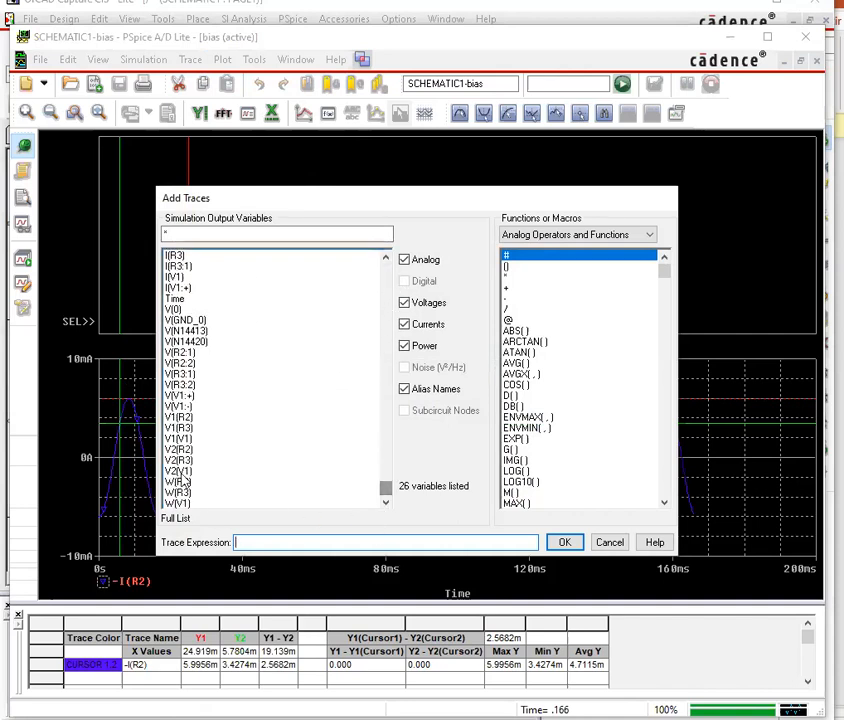
left_click(385, 255)
left_click(385, 255)
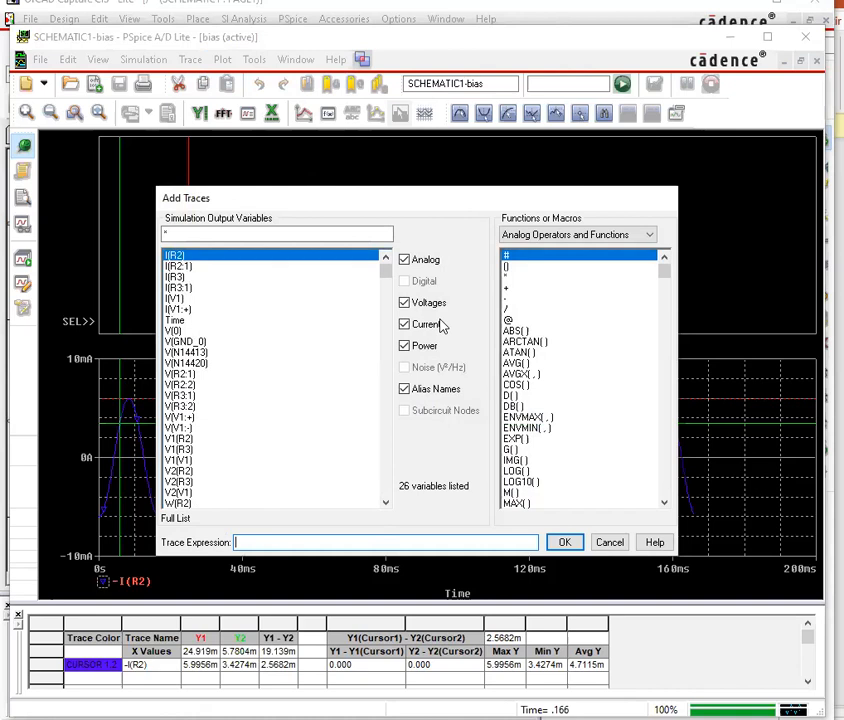
scroll(395, 437, "down", 1)
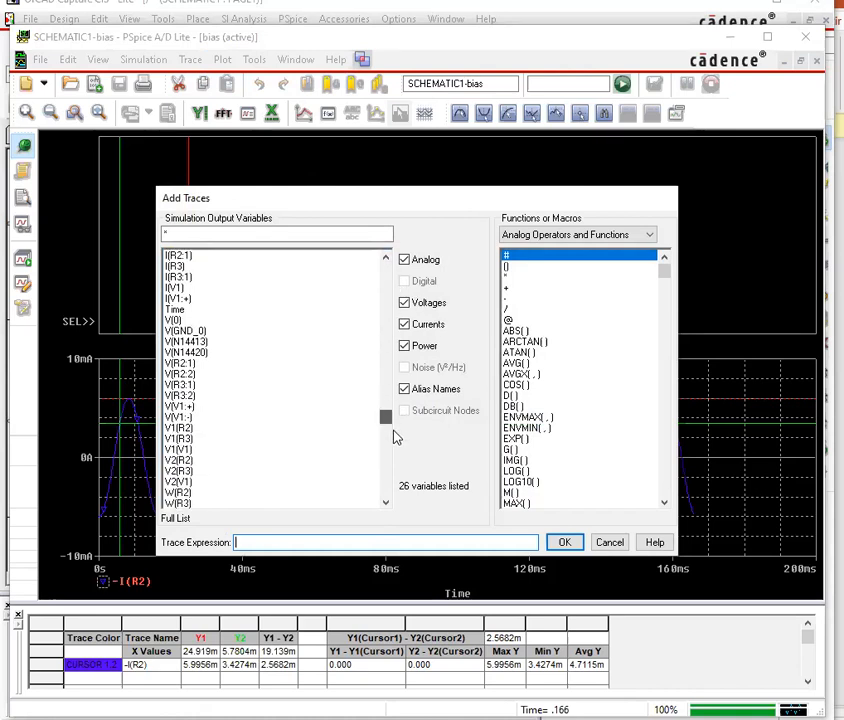
scroll(397, 489, "down", 1)
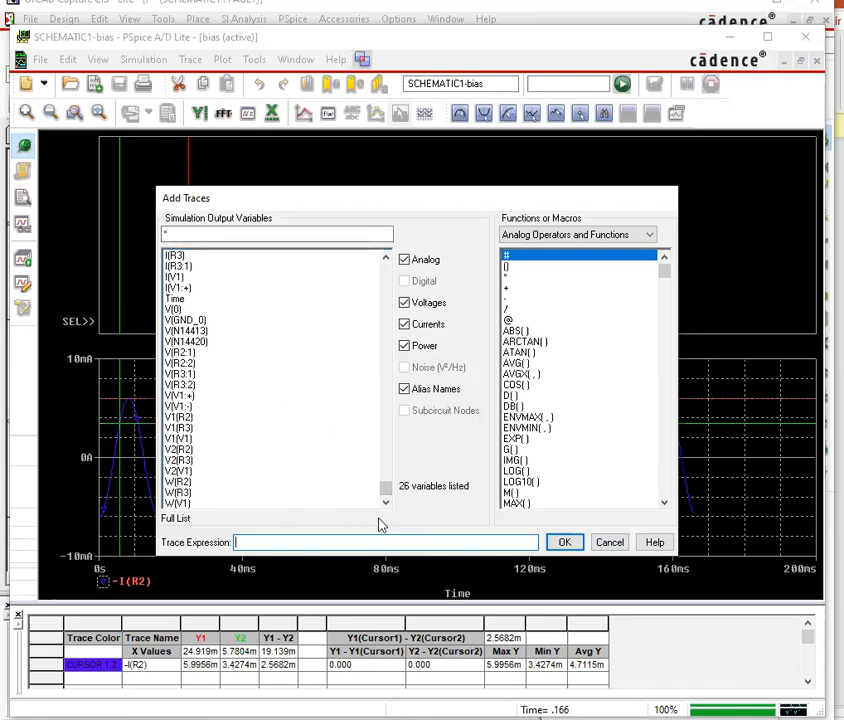
left_click_drag(385, 489, 371, 230)
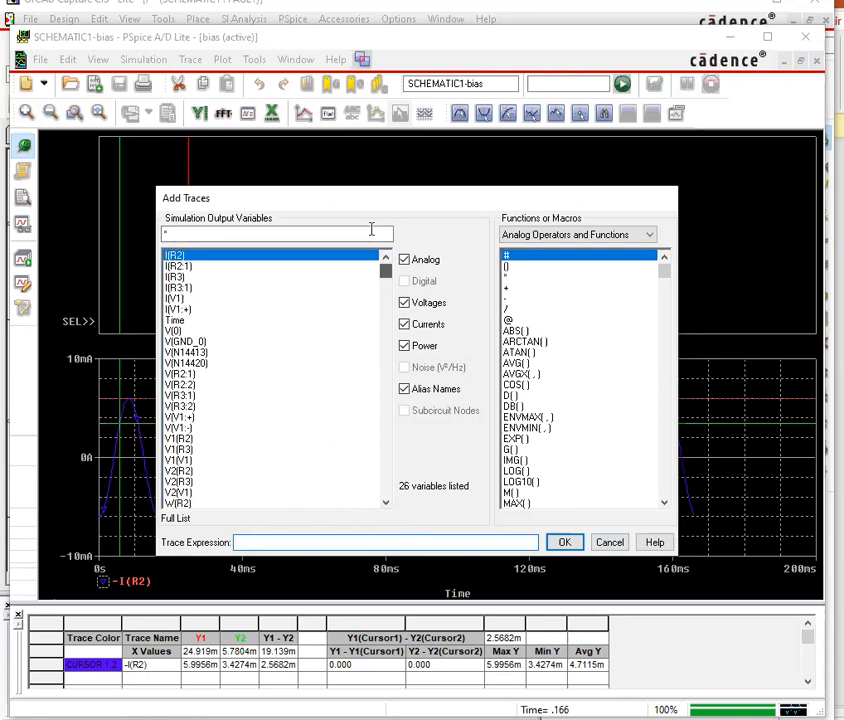
left_click(182, 374)
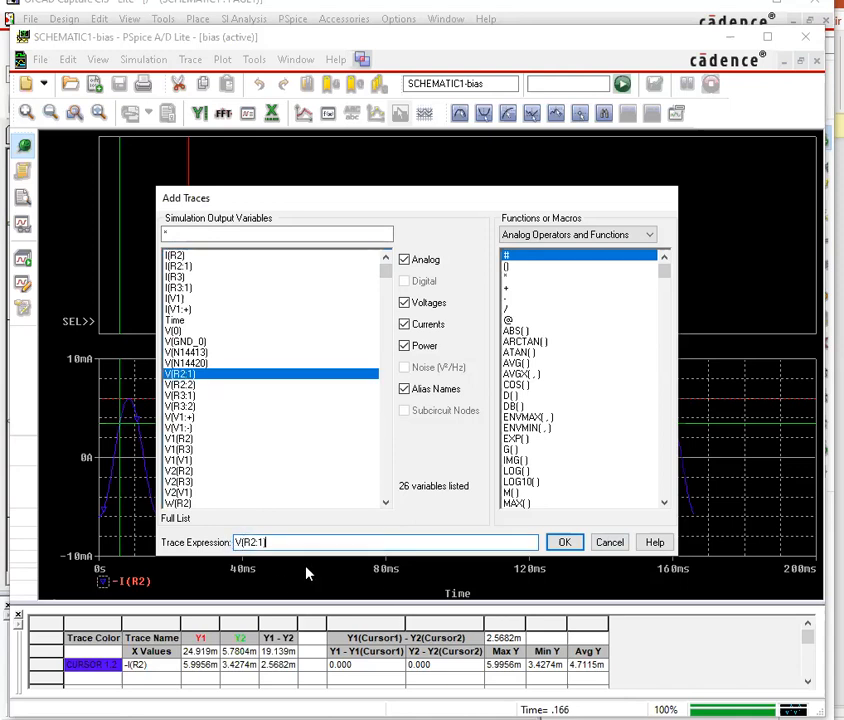
left_click(608, 543)
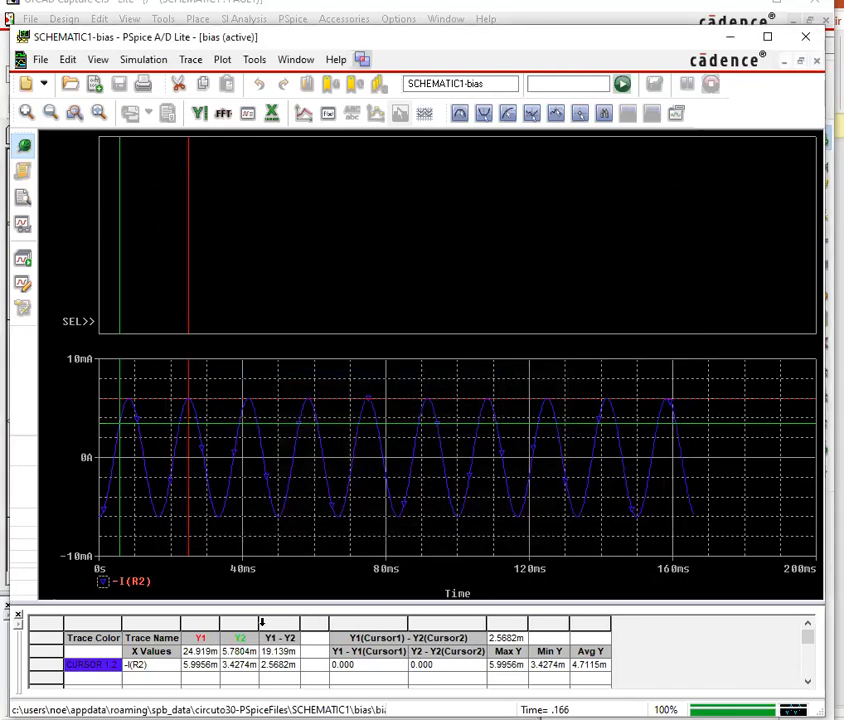
Step: Return to the schematic and reactivate the voltage marker at R3's pin facing R2 to plot V(R3:1) in the empty upper plot
left_click(730, 37)
left_click(248, 248)
left_click(382, 339)
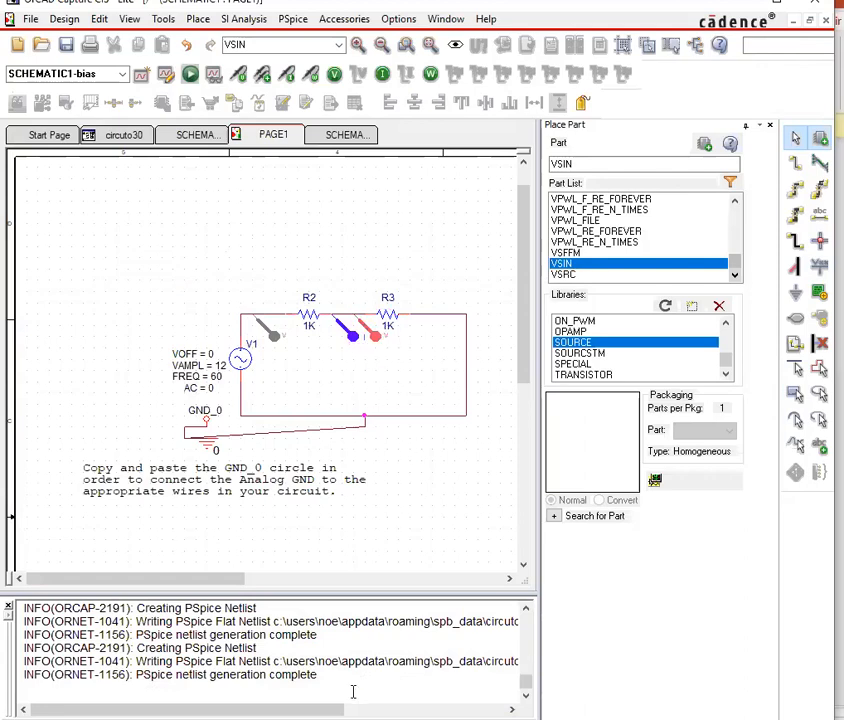
mouse_move(300, 718)
left_click(59, 709)
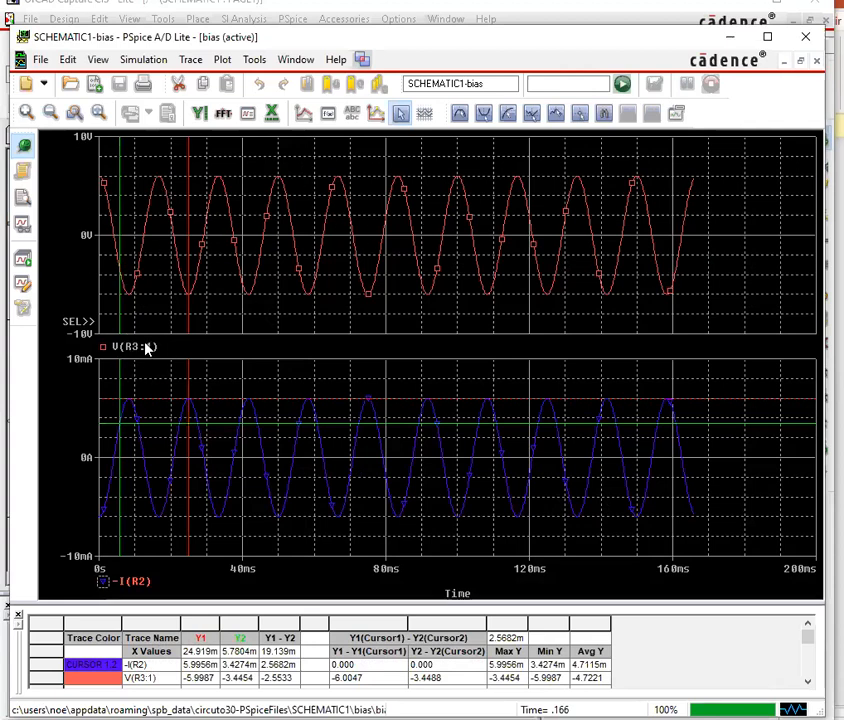
Step: Check the markers on the schematic and make the lower -I(R2) plot the active one in the waveform window
left_click(729, 36)
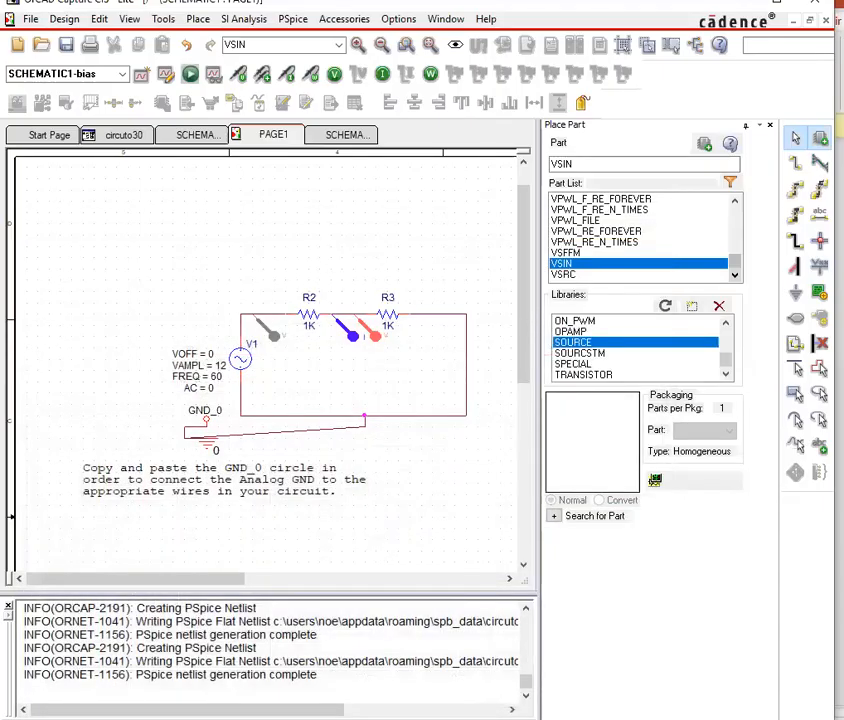
left_click(58, 711)
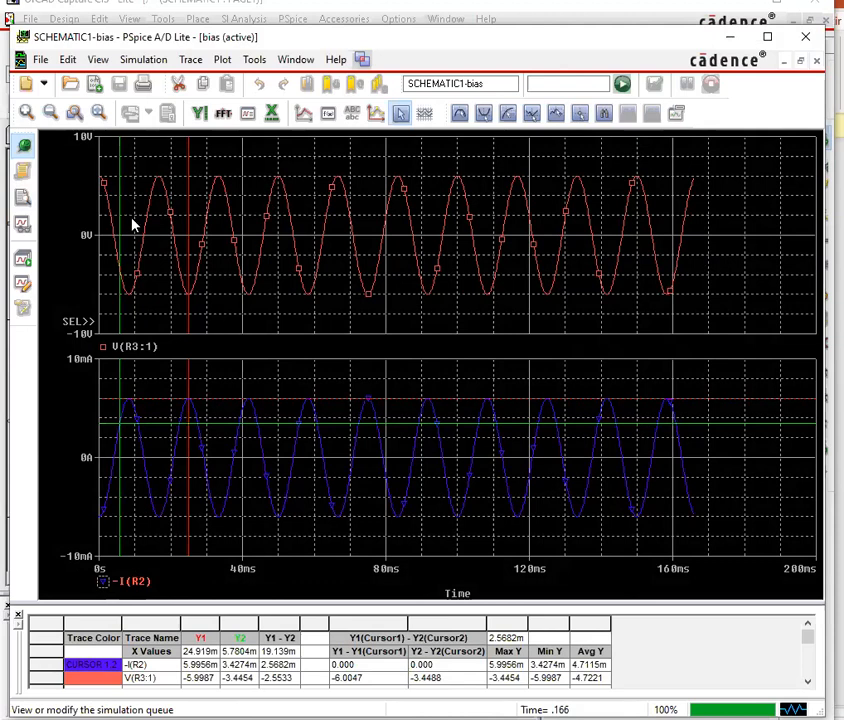
left_click(222, 62)
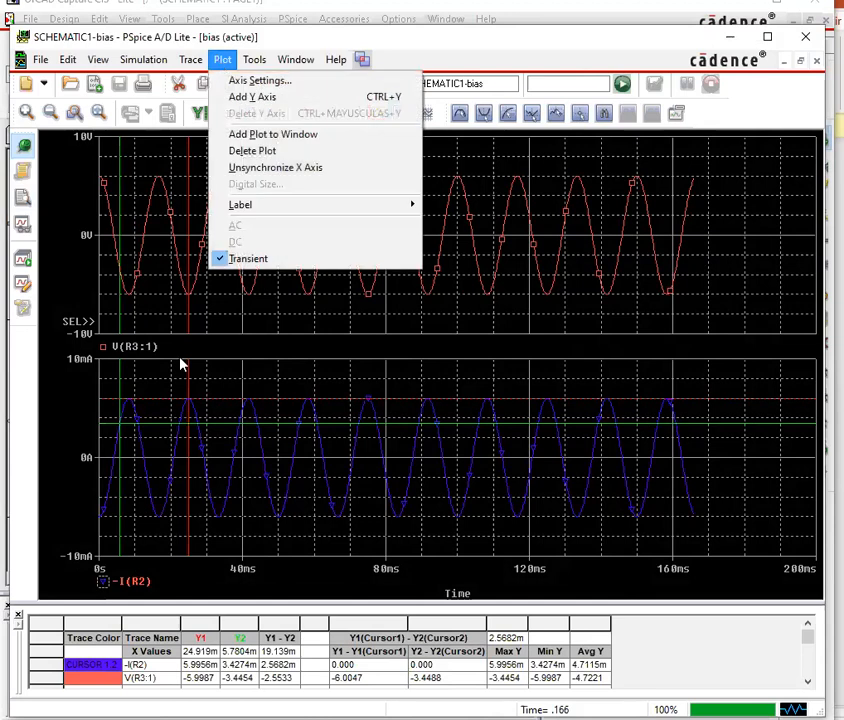
left_click(53, 368)
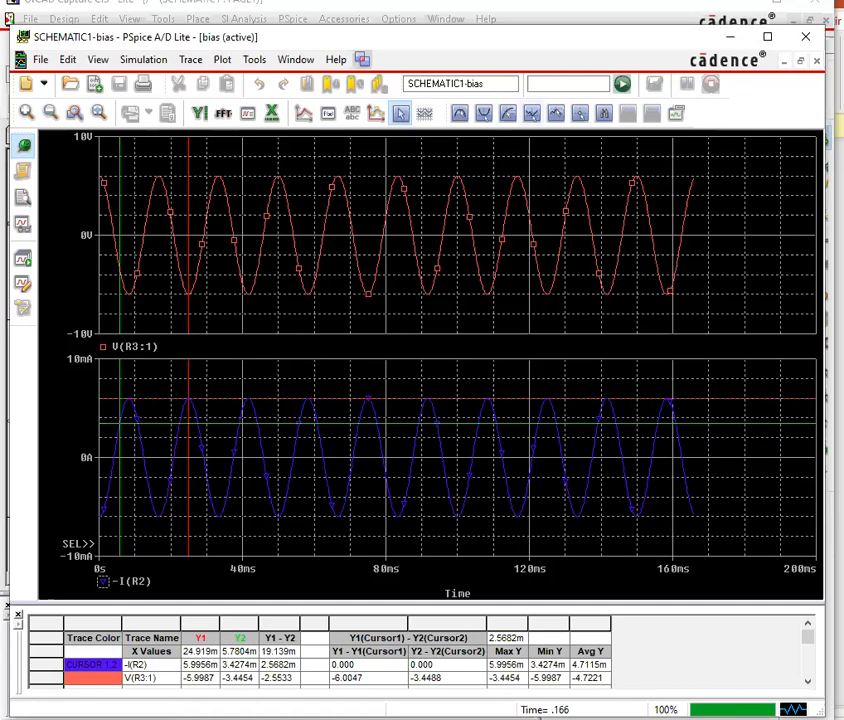
Step: Return to the schematic and change the simulation profile's analysis type to AC Sweep/Noise, keeping the circuit visible beside the settings
left_click(724, 40)
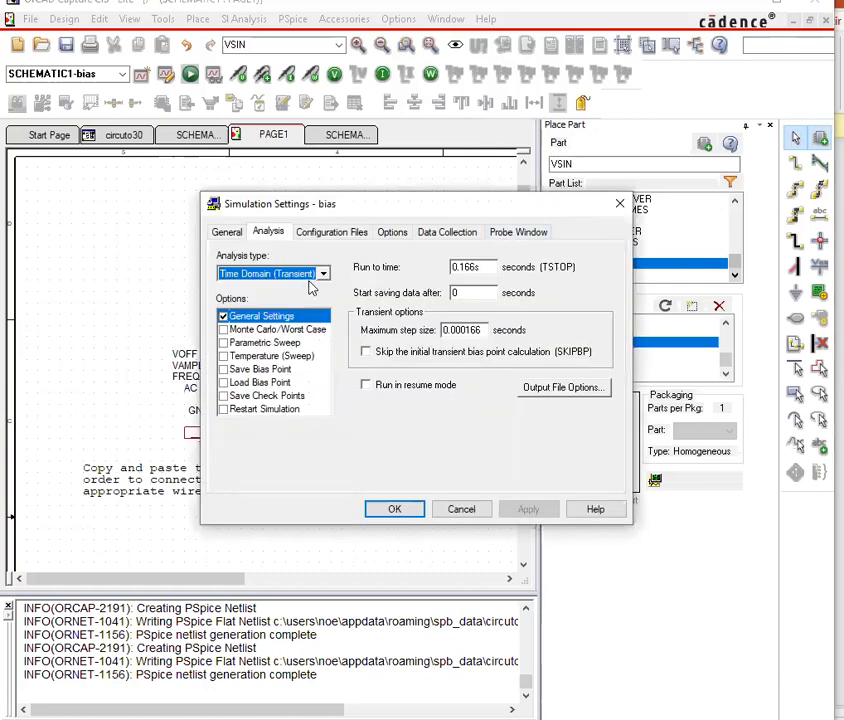
left_click(324, 273)
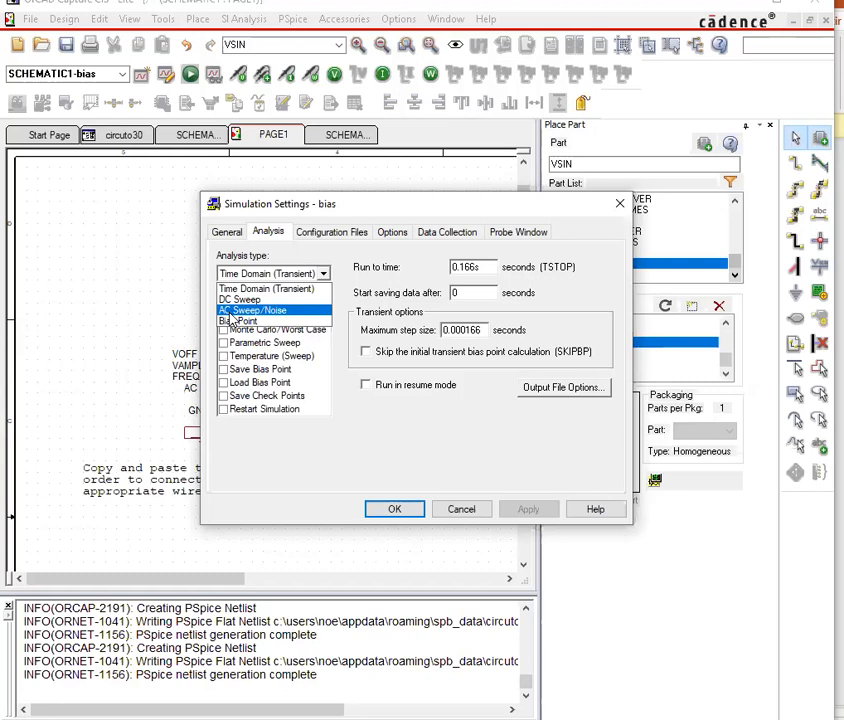
left_click(235, 310)
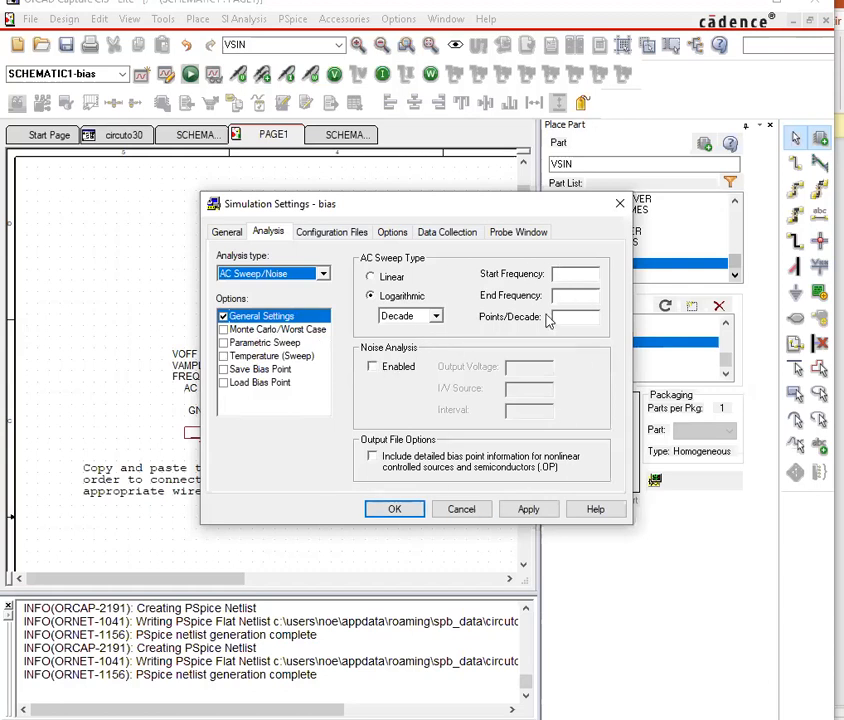
left_click_drag(397, 208, 587, 204)
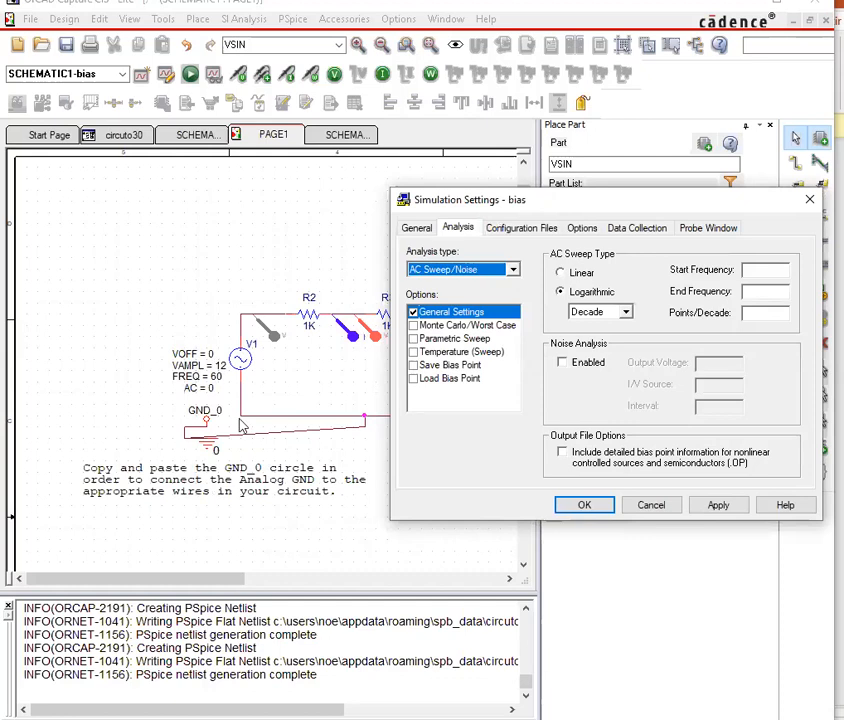
Step: Set a logarithmic decade sweep from 60 to 600MEG with 10 points per decade and accept the simulation settings
left_click(769, 269)
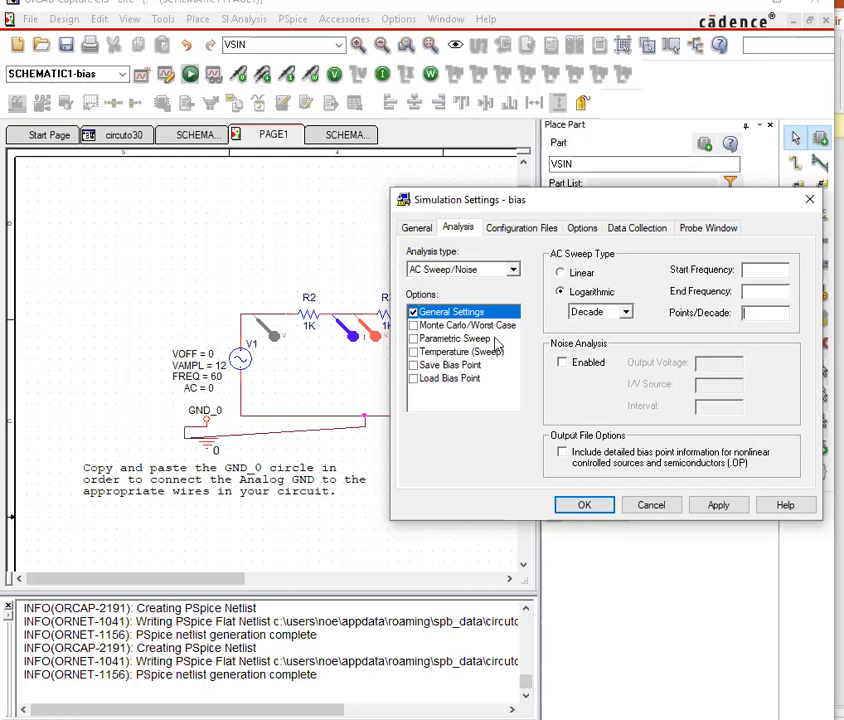
left_click(768, 272)
type("60")
left_click(759, 292)
type("600MEG")
left_click(758, 313)
type("10")
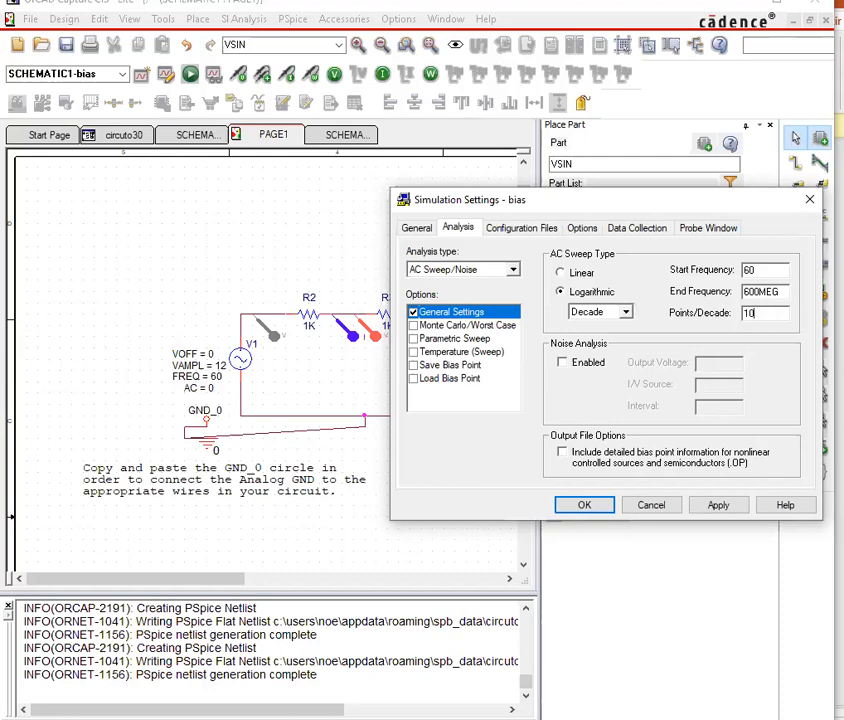
left_click(560, 291)
left_click(762, 316)
left_click(586, 507)
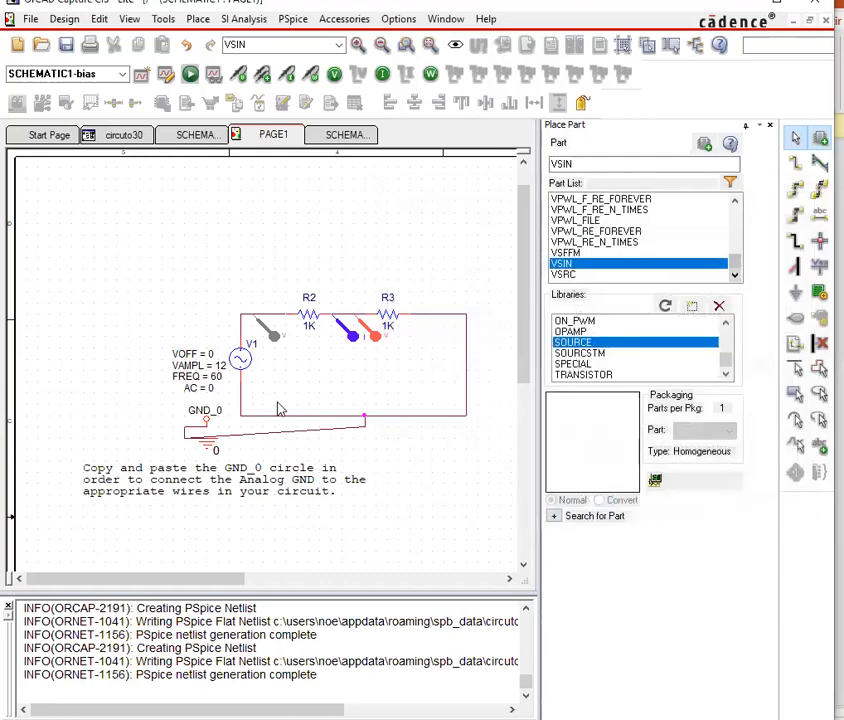
Step: Replace the VSIN source in the circuit with a VAC source from the SOURCE library, placed in the same gap
left_click(241, 362)
key("Delete")
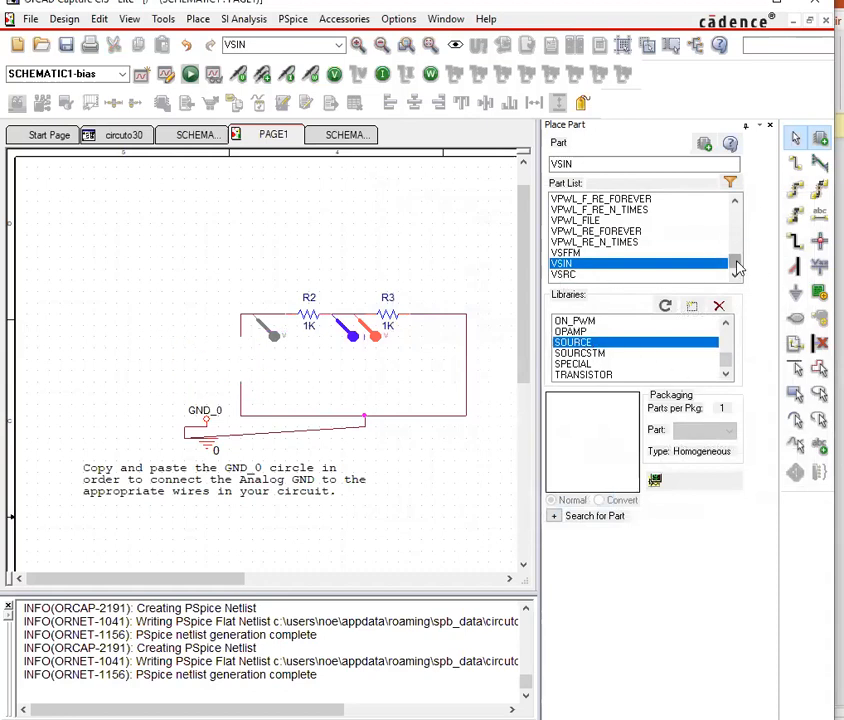
left_click(736, 202)
left_click(736, 202)
left_click(736, 202)
left_click(736, 202)
left_click(736, 202)
left_click(562, 210)
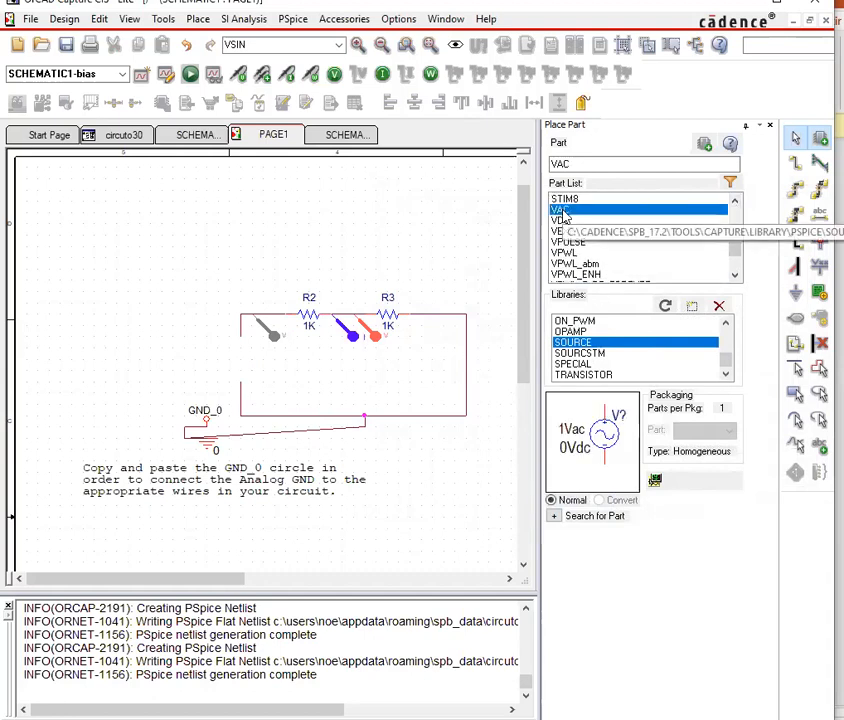
double_click(566, 214)
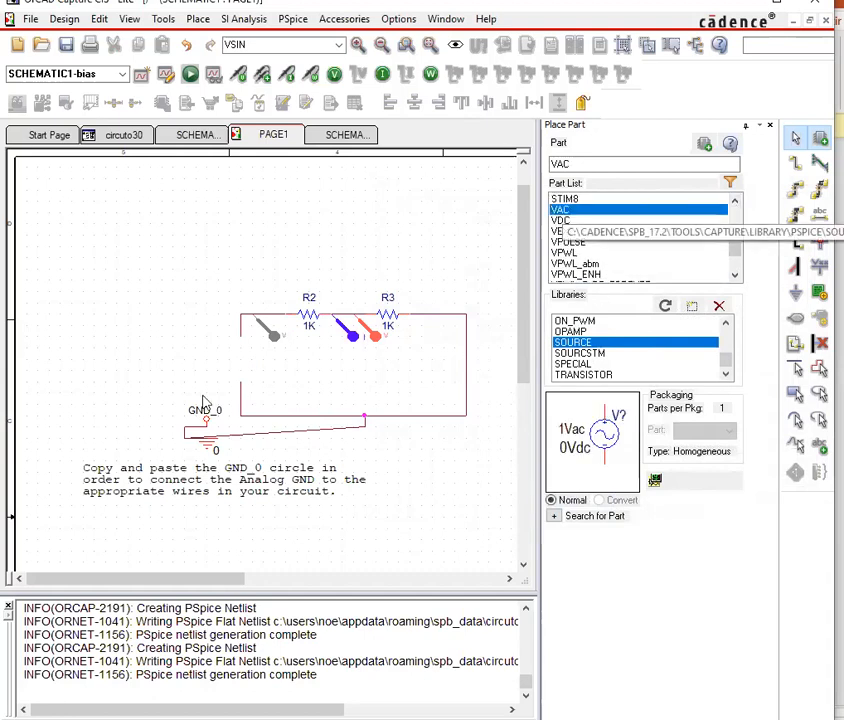
left_click(230, 350)
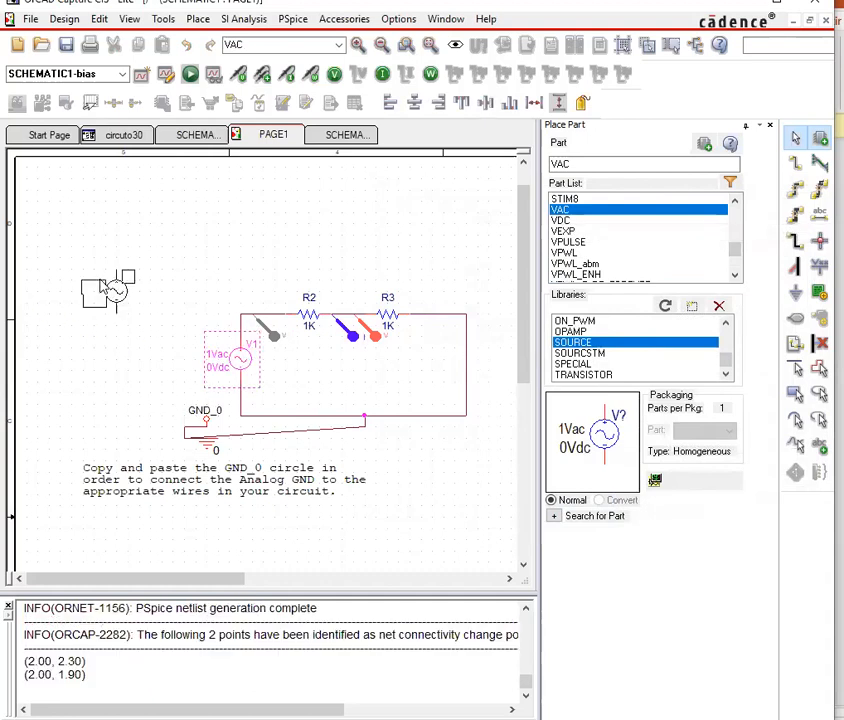
key("Escape")
left_click(161, 327)
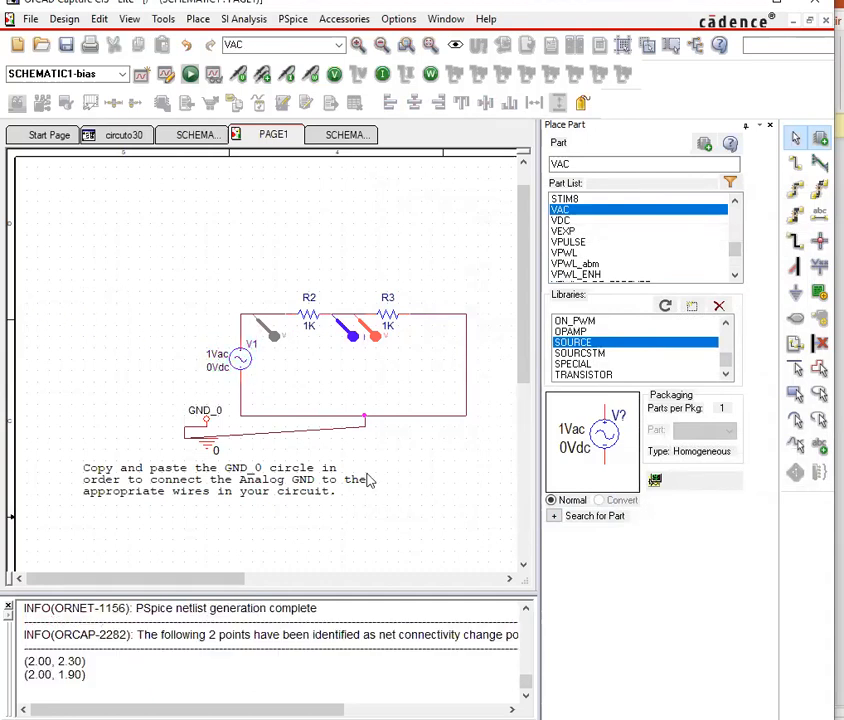
Step: Review the AC sweep settings in the simulation profile, accept them and run the simulation
left_click(355, 495)
left_click(210, 329)
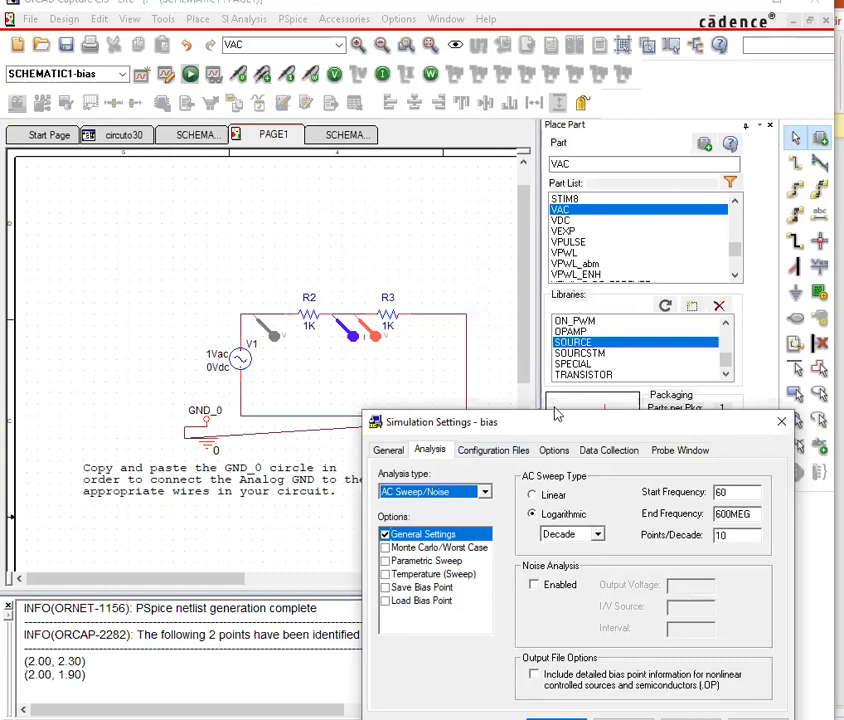
left_click_drag(562, 427, 548, 127)
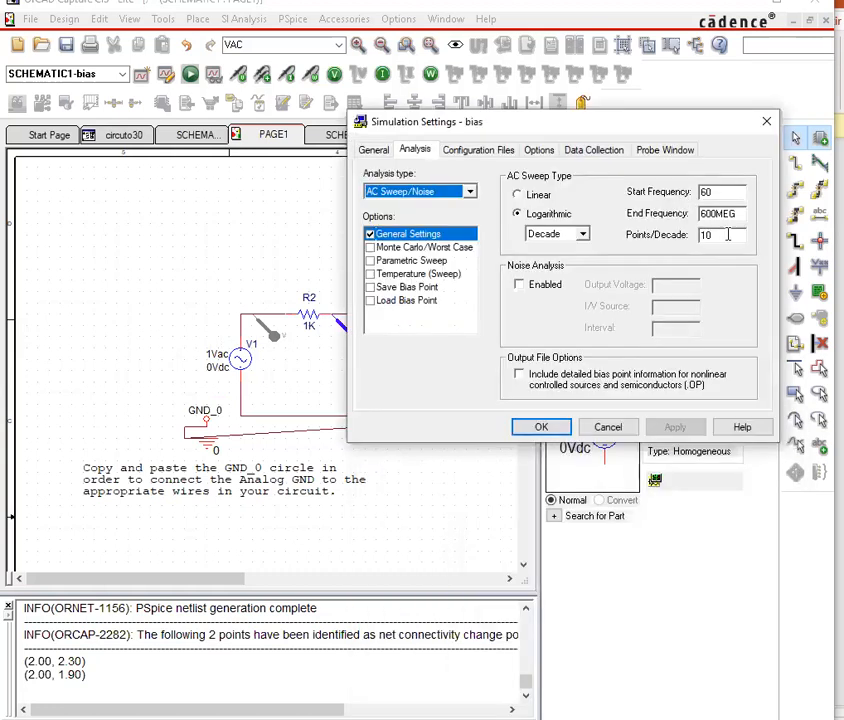
left_click(537, 427)
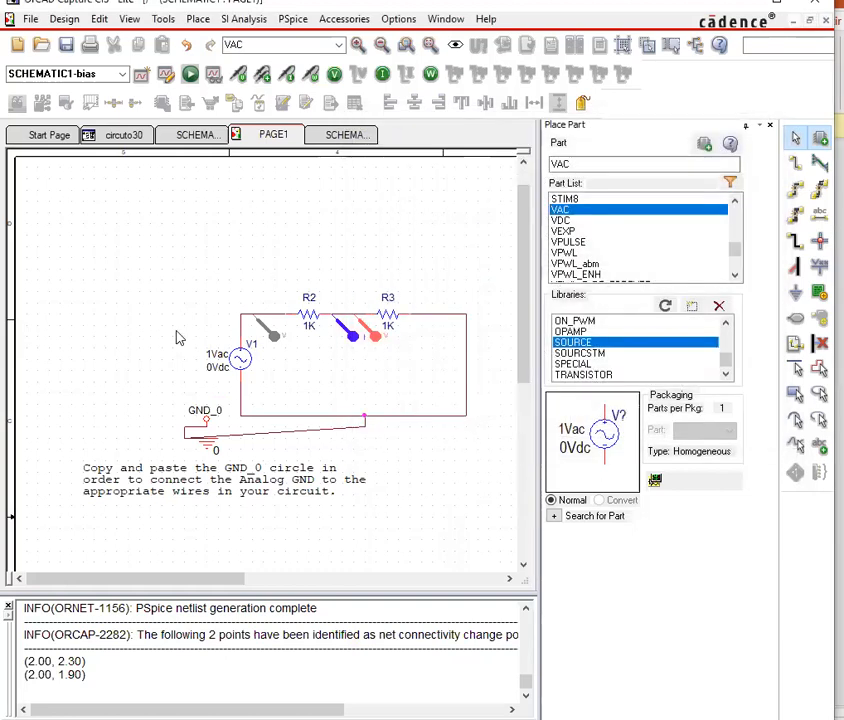
left_click(191, 76)
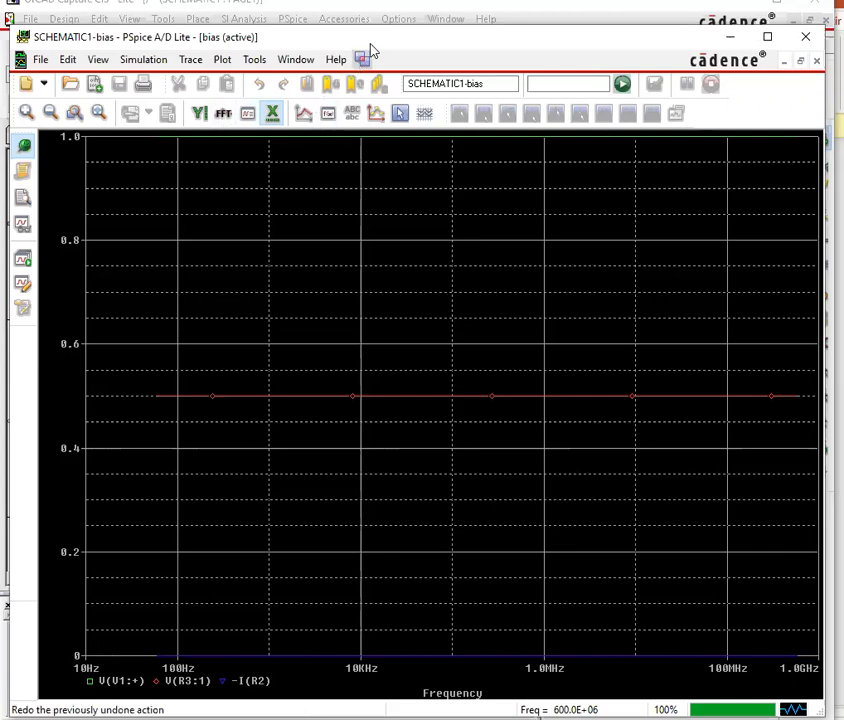
Step: Compare the frequency-sweep traces with the markers on the schematic and return to the schematic
left_click_drag(378, 40, 843, 42)
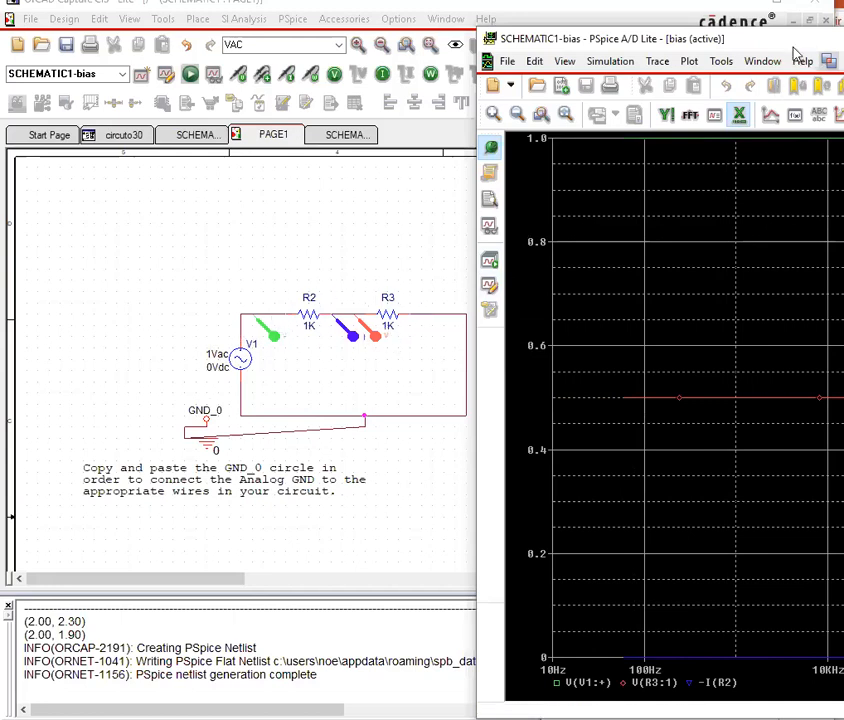
left_click_drag(744, 39, 231, 34)
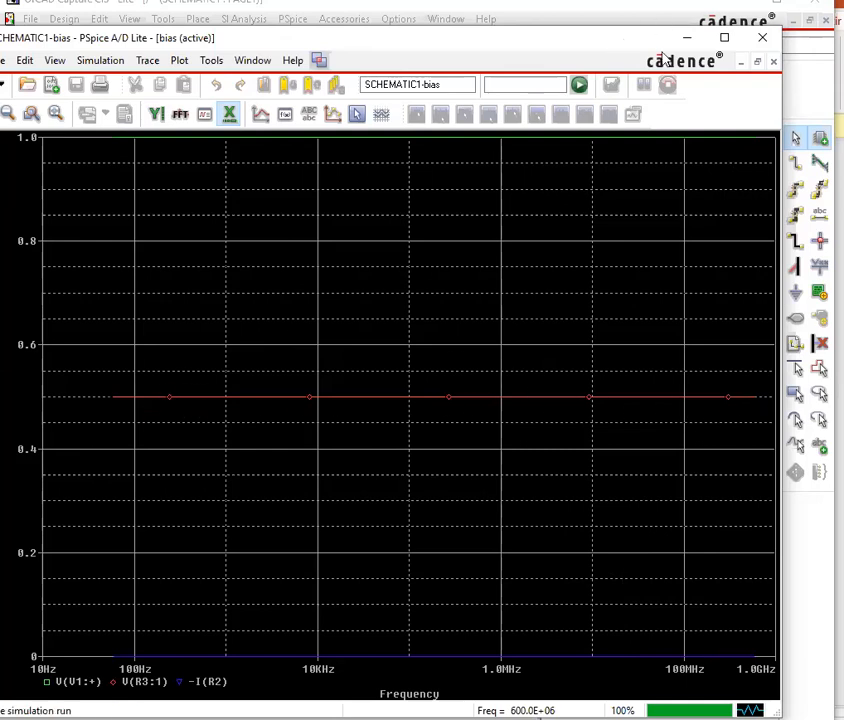
left_click_drag(663, 38, 843, 38)
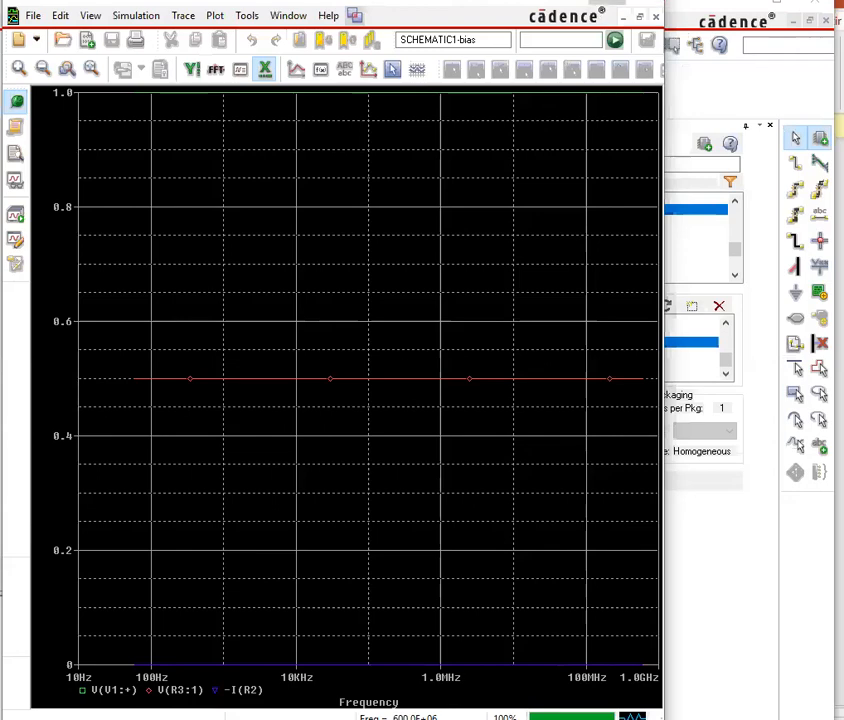
left_click(607, 2)
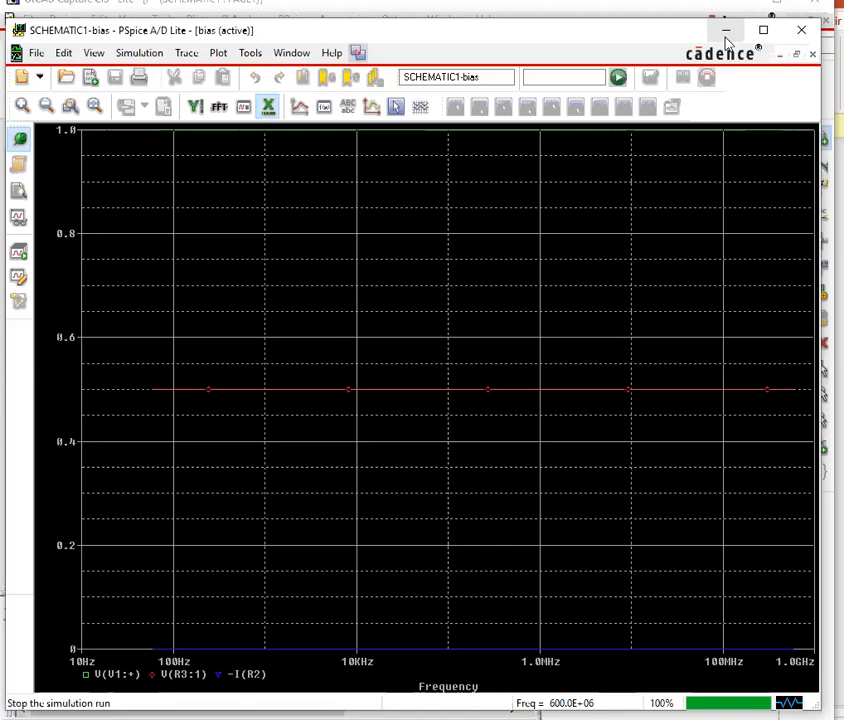
left_click(726, 32)
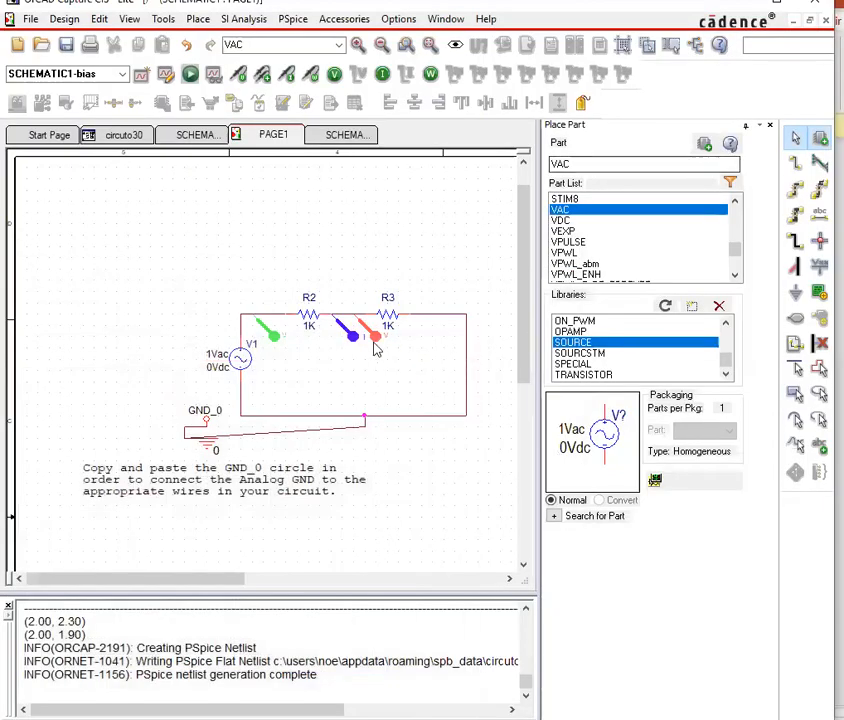
Step: Delete resistor R2 and the voltage and current markers from the schematic
left_click(312, 318)
key("Delete")
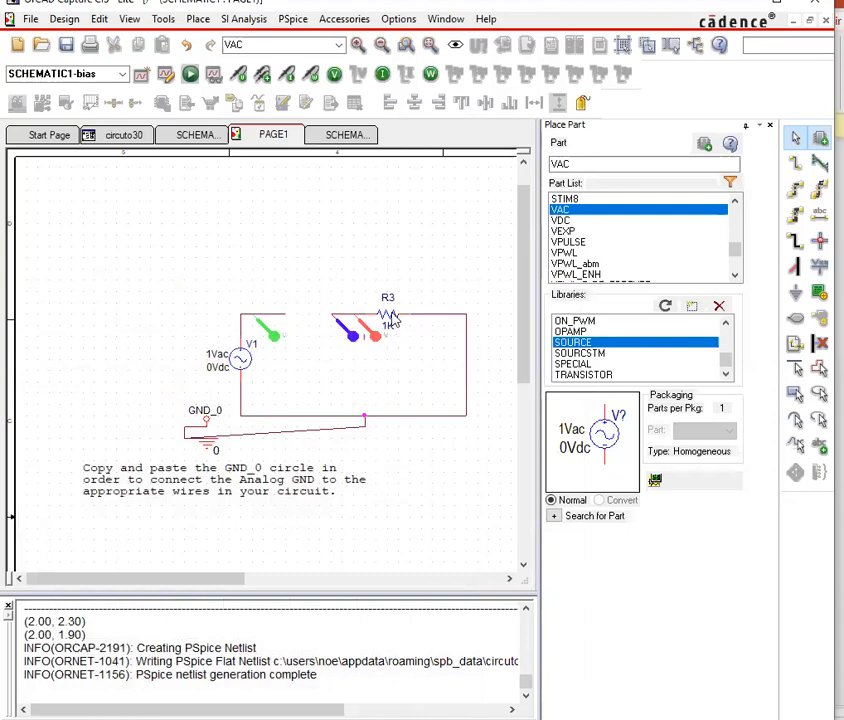
left_click(386, 321)
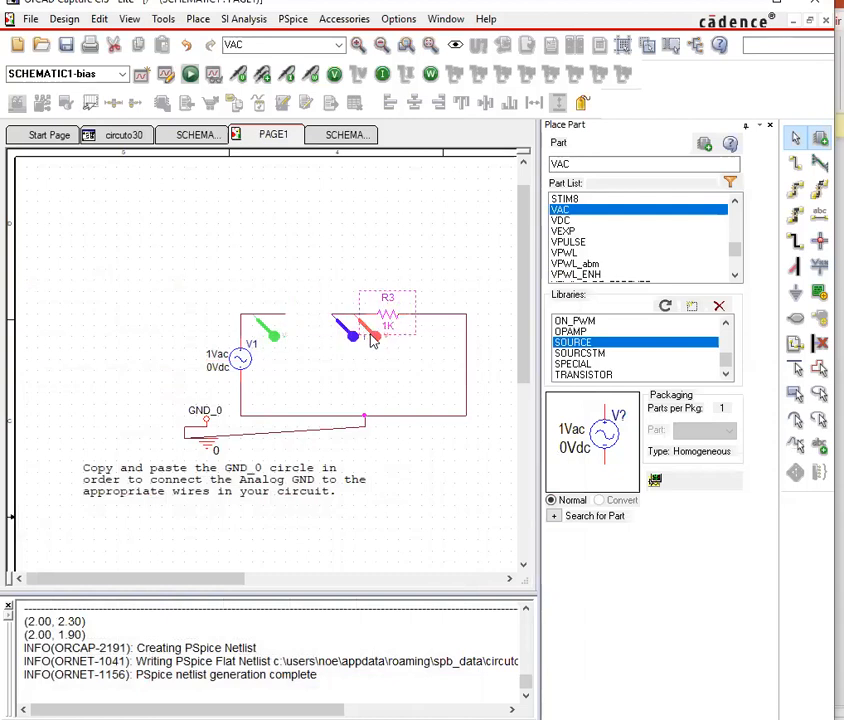
left_click(350, 348)
left_click(348, 339)
key("Delete")
left_click(272, 336)
key("Delete")
Step: Delete the wires on both sides of R3 and place R3 vertically at the right end of the circuit
left_click(405, 318)
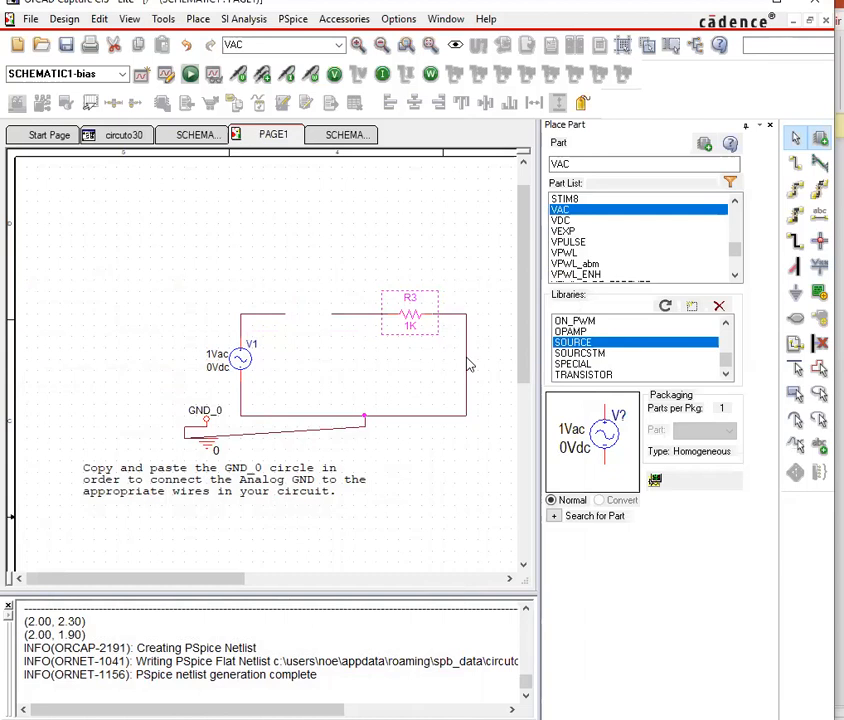
left_click(466, 358)
left_click(452, 332)
left_click(467, 350)
key("Delete")
left_click(449, 318)
key("Delete")
left_click(378, 316)
key("Delete")
left_click_drag(401, 328, 457, 357)
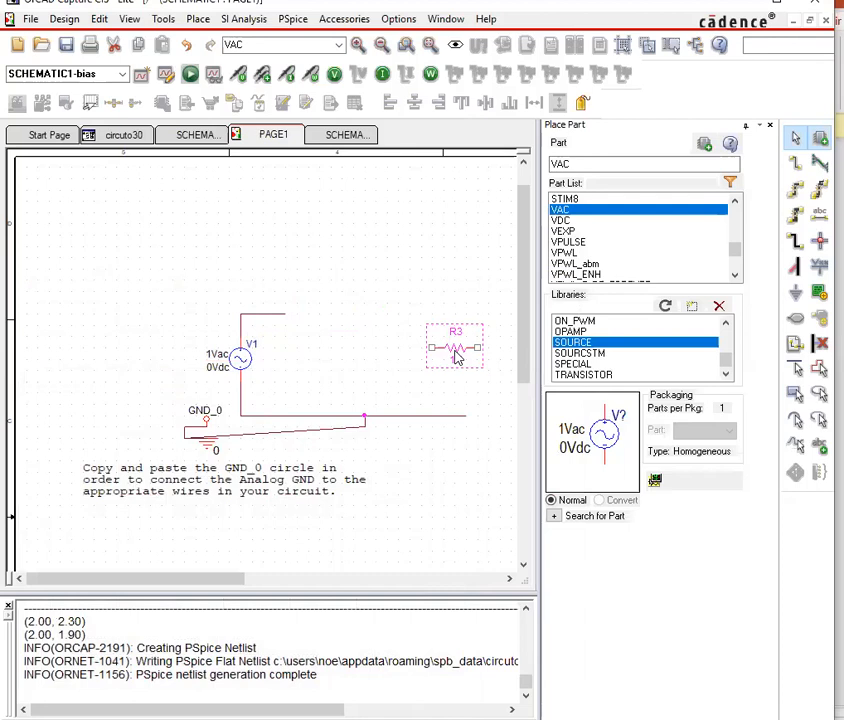
key("r")
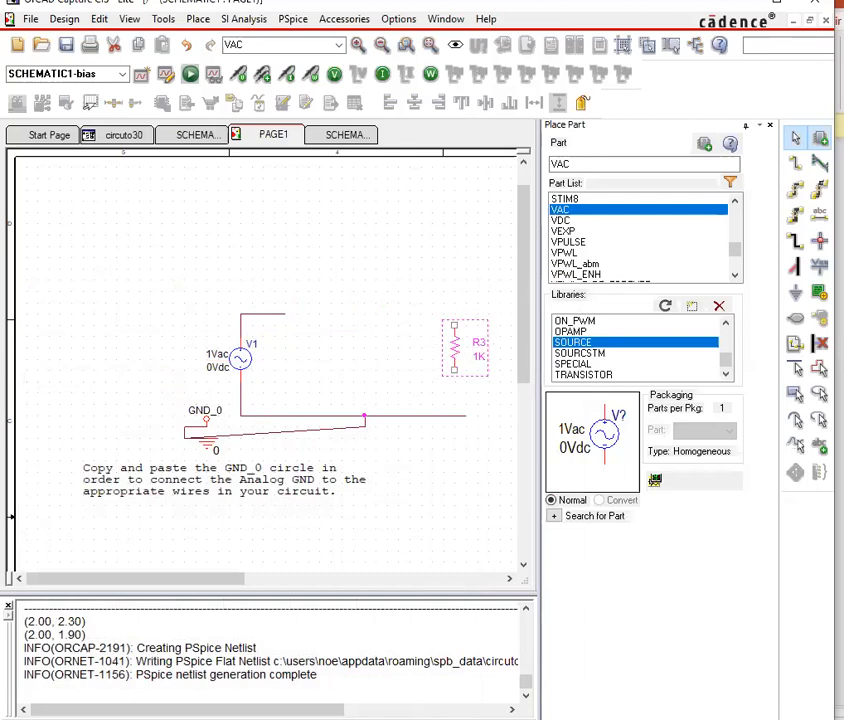
Step: Place an inductor L from the ANALOG library horizontally between the source's upper wire and R3
key("p")
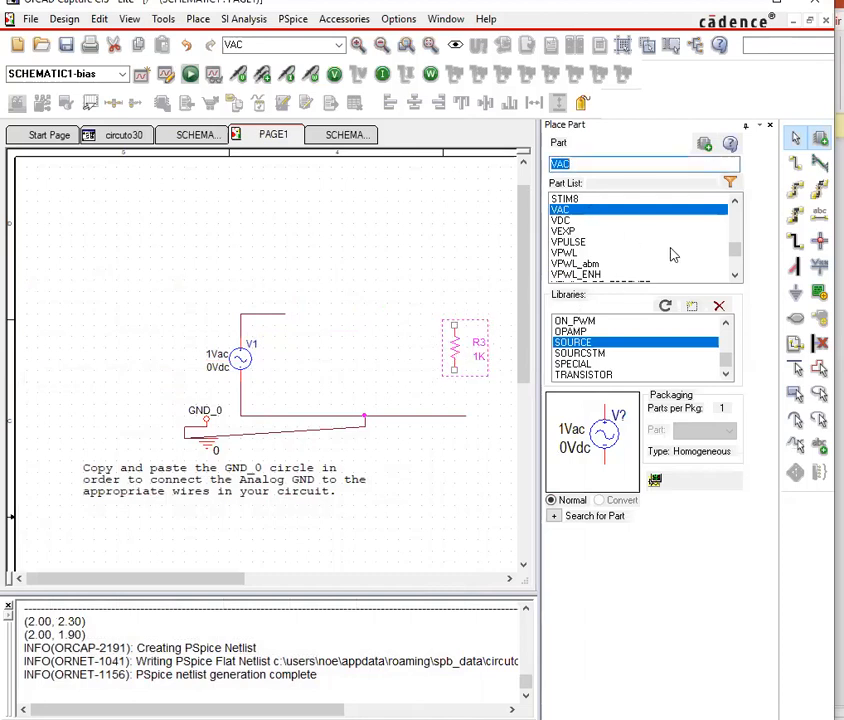
left_click_drag(730, 364, 737, 286)
left_click(640, 331)
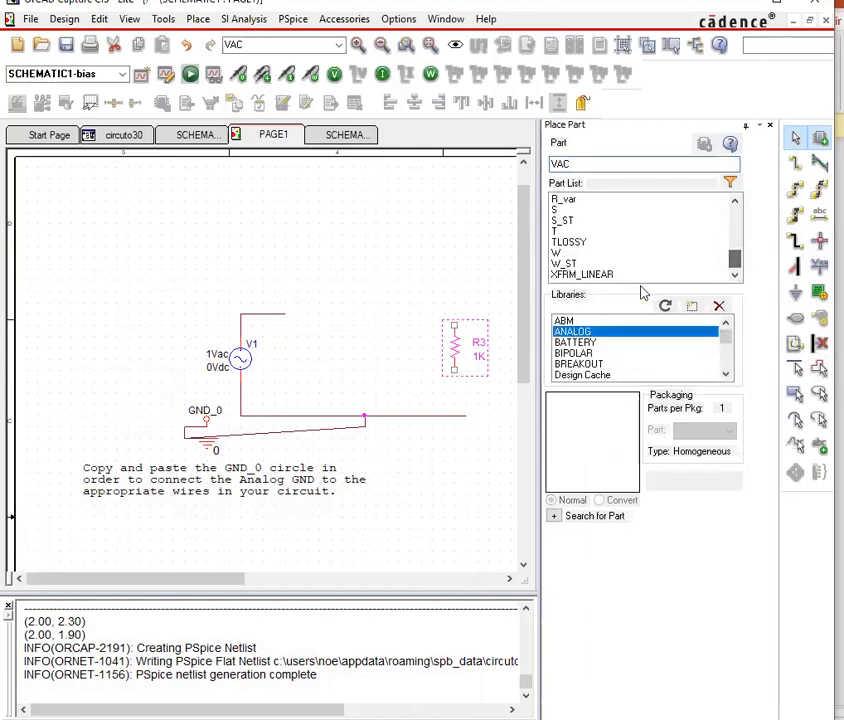
scroll(595, 225, "up", 5)
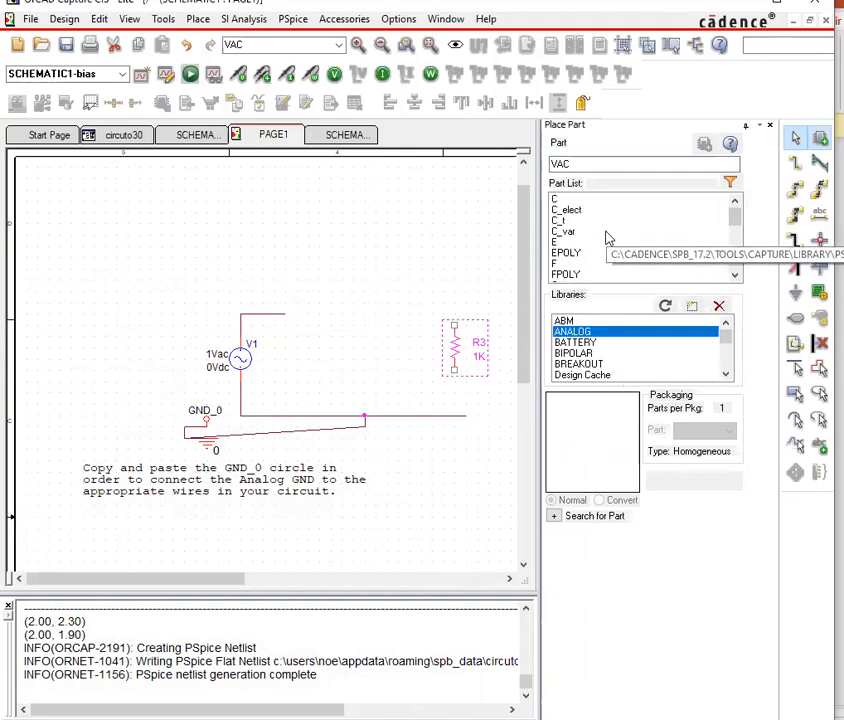
scroll(610, 239, "down", 5)
scroll(617, 246, "up", 5)
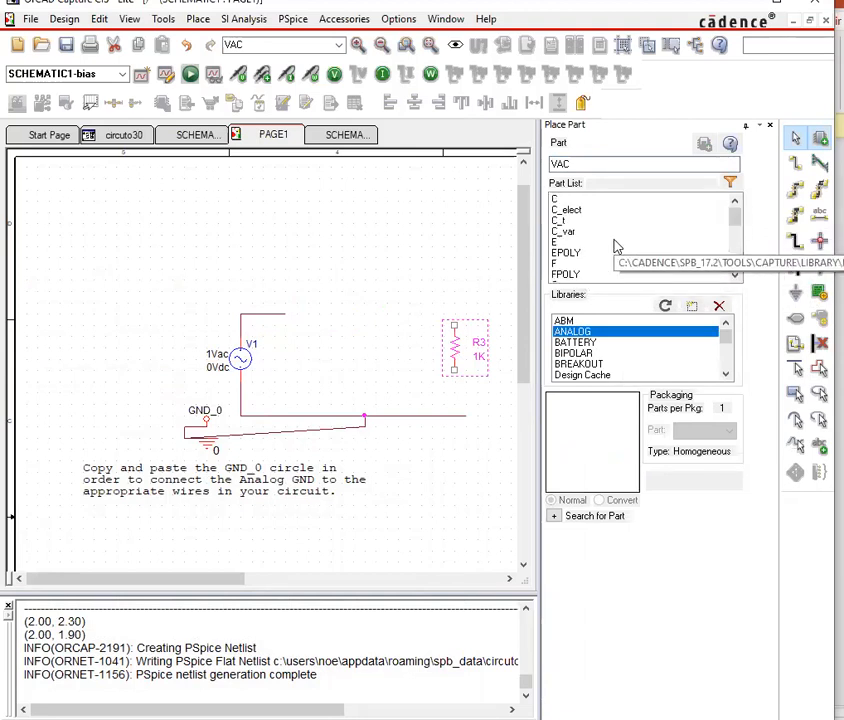
scroll(375, 333, "down", 1)
scroll(558, 241, "down", 2)
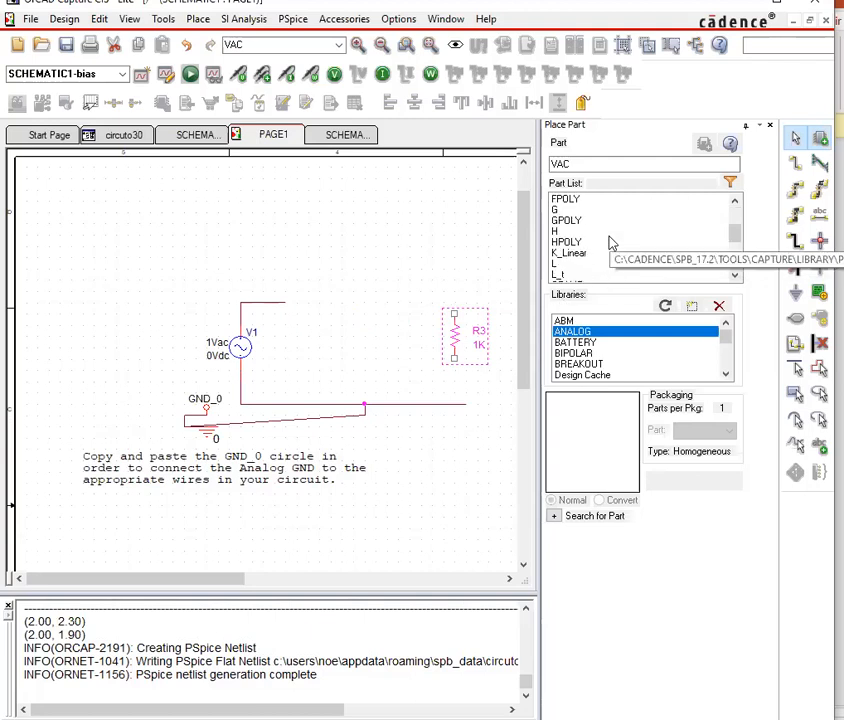
left_click(558, 266)
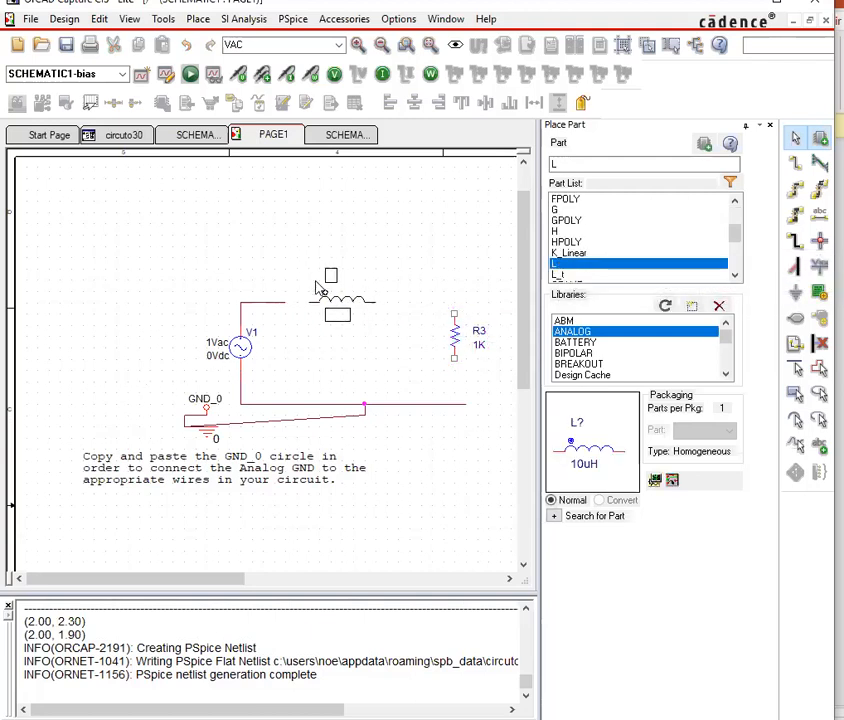
left_click(305, 295)
key("Escape")
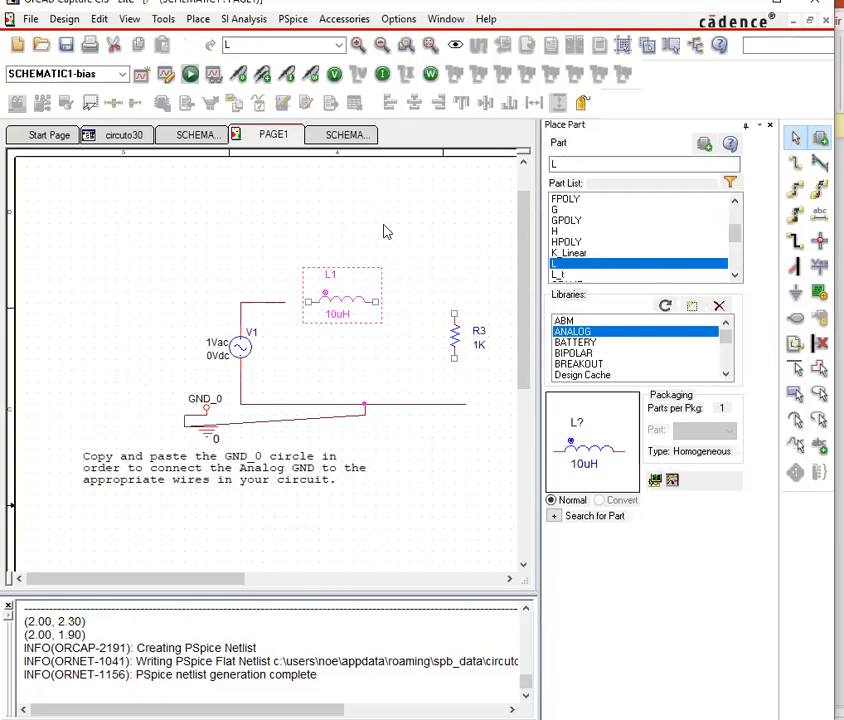
Step: Wire inductor L1 in series between the source and R3, connect R3 to the lower wire, and delete the leftover wire stub beyond R3
left_click(796, 163)
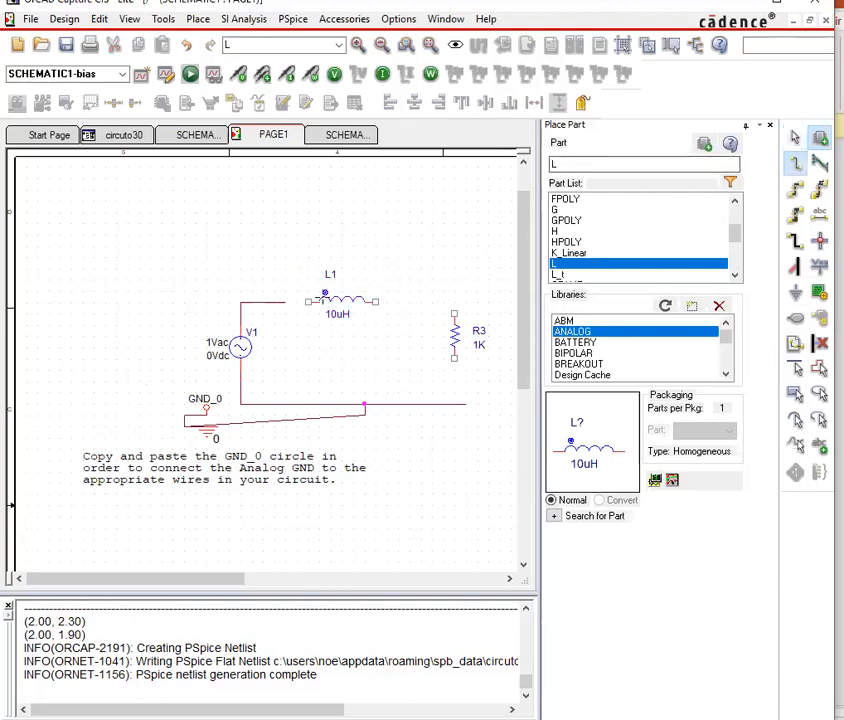
left_click(308, 301)
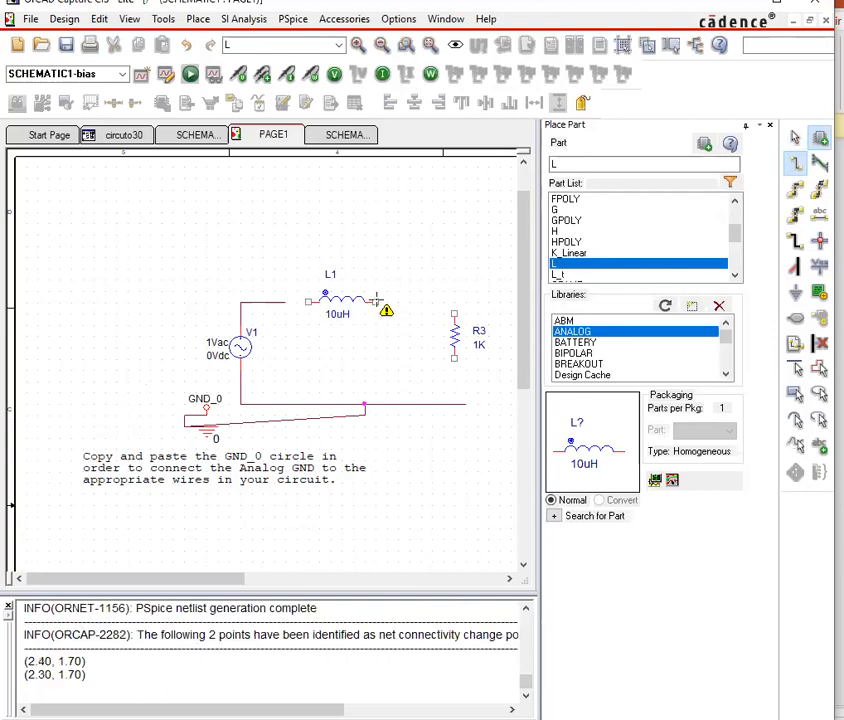
left_click(375, 301)
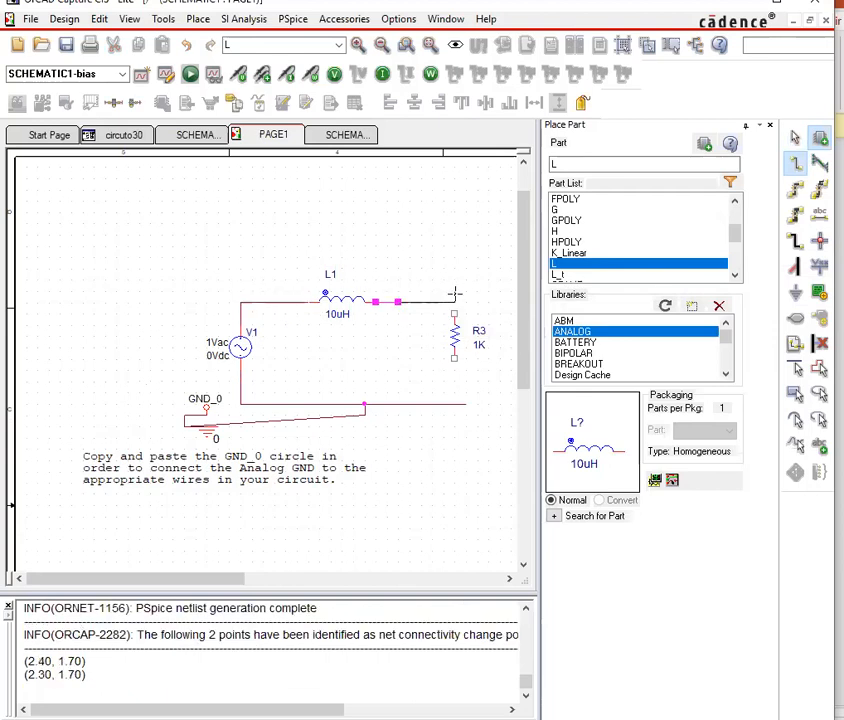
left_click(455, 314)
left_click(455, 358)
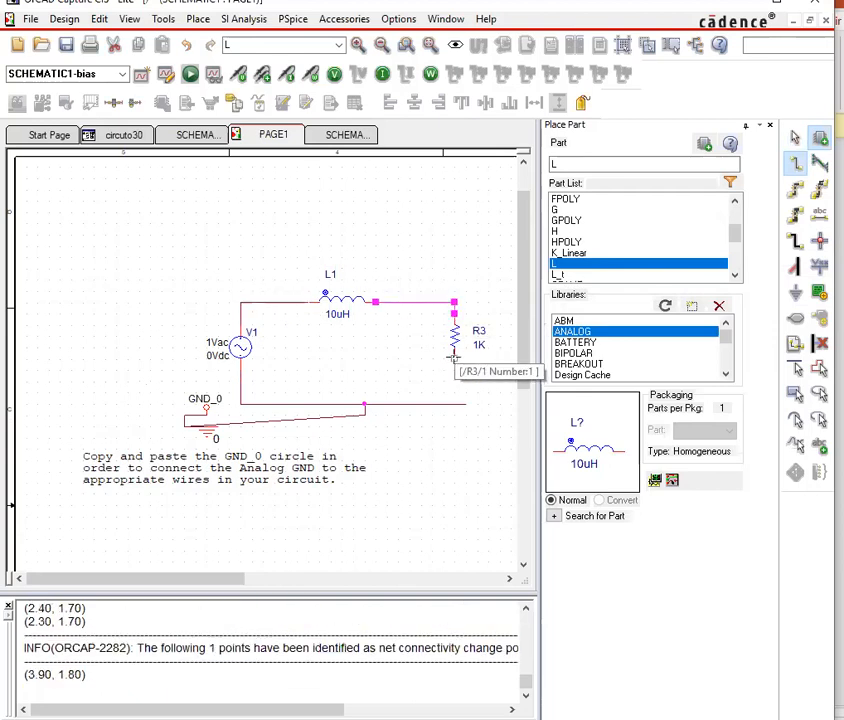
left_click(455, 404)
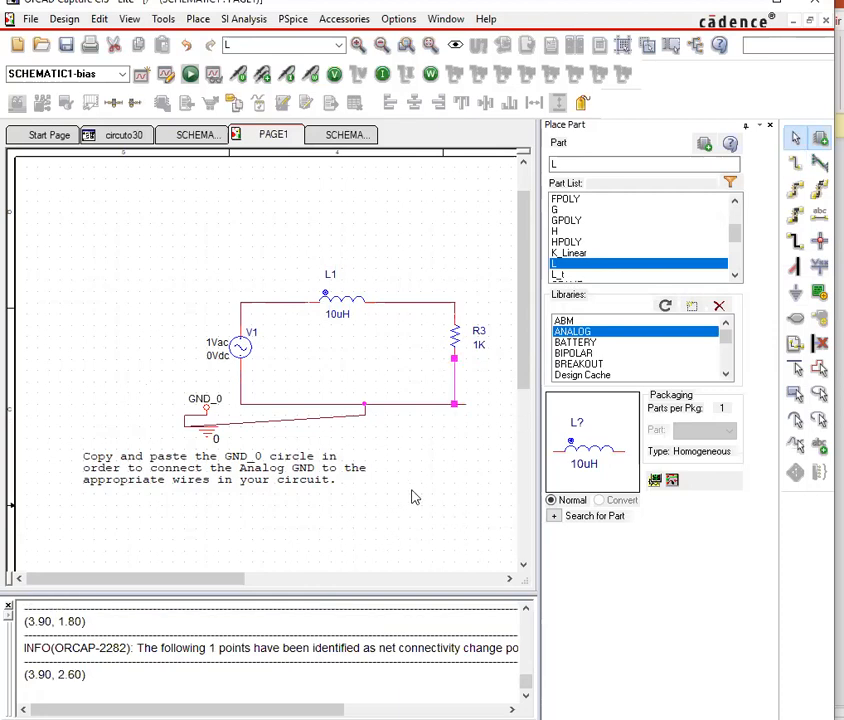
key("Escape")
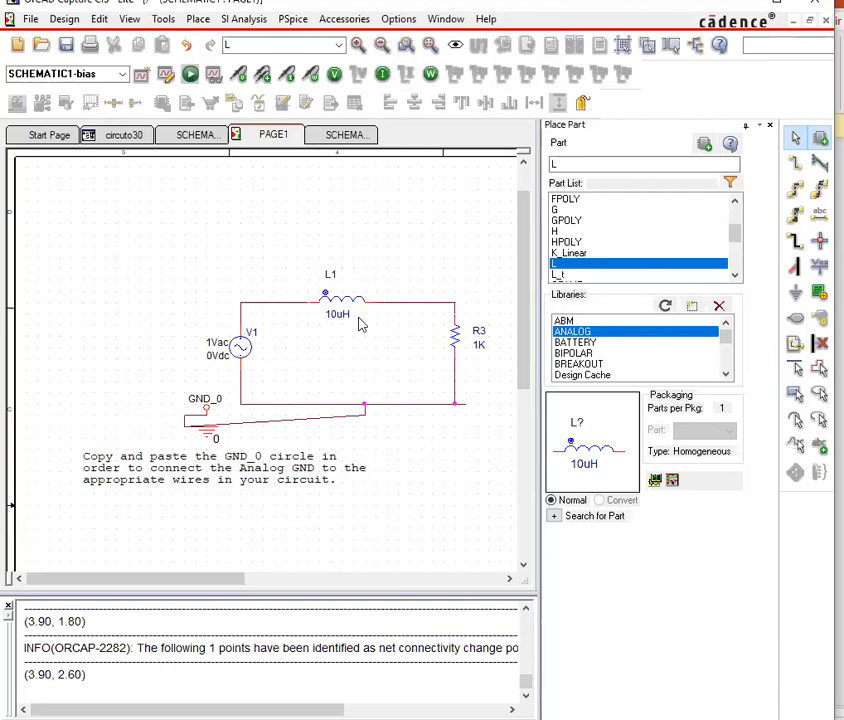
left_click(464, 404)
key("Delete")
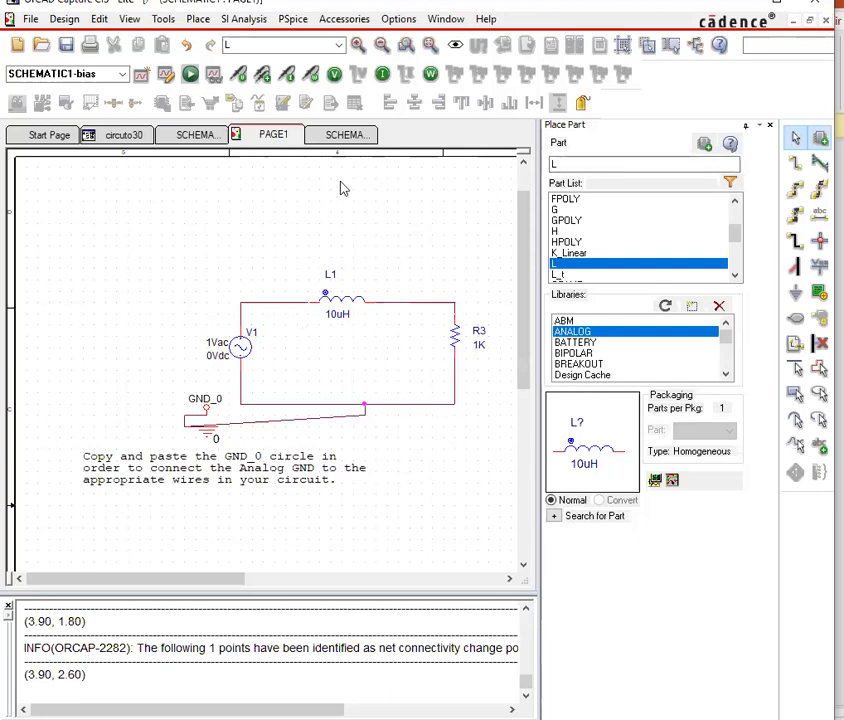
Step: Place a current marker on R3's upper pin and run the AC sweep simulation
left_click(286, 79)
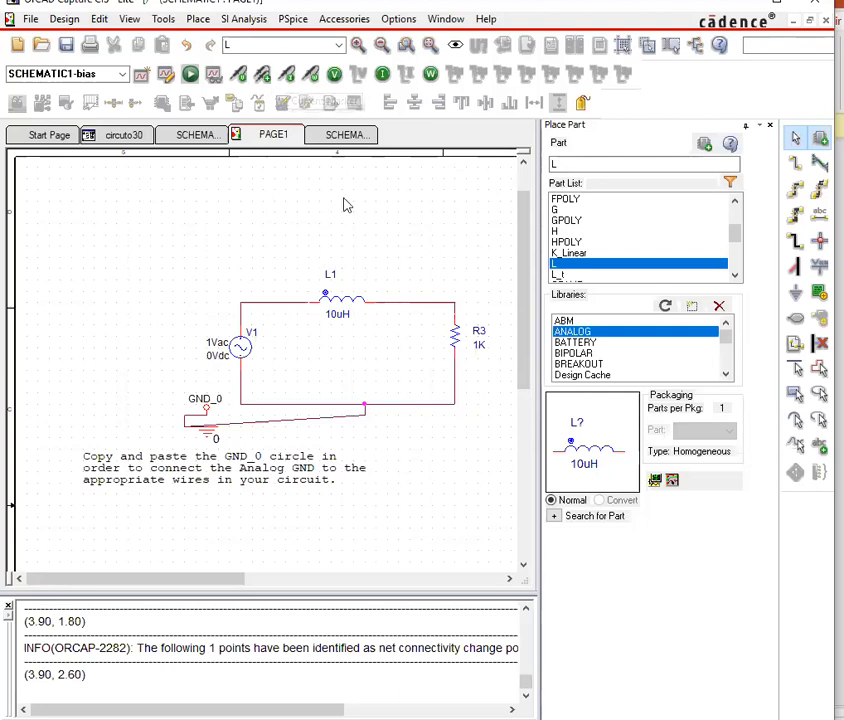
left_click(458, 320)
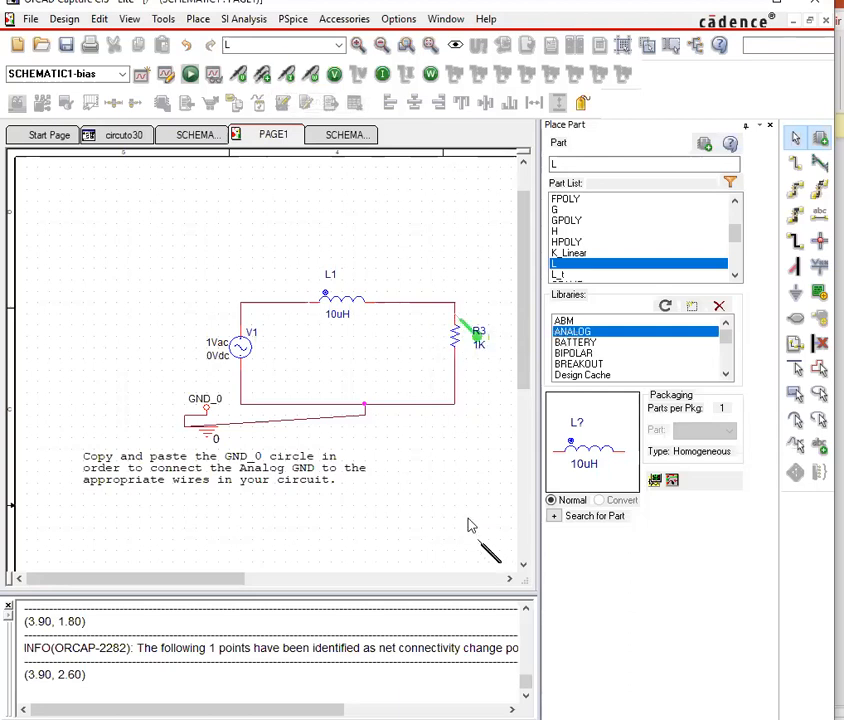
key("Escape")
left_click(191, 76)
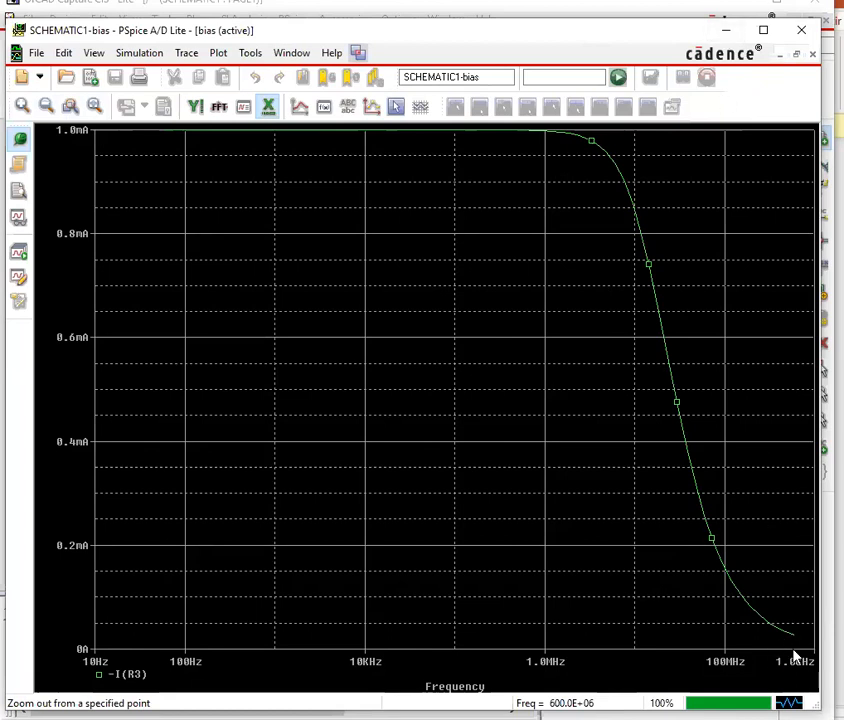
Step: Compare the R3 current response over frequency with the inductor circuit and return to the schematic
left_click(725, 27)
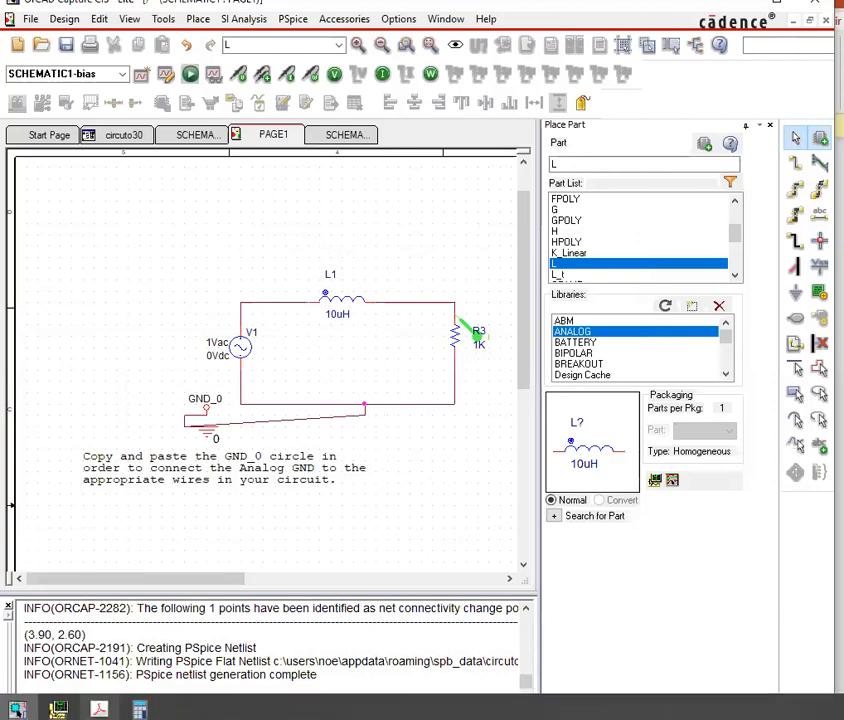
left_click(58, 709)
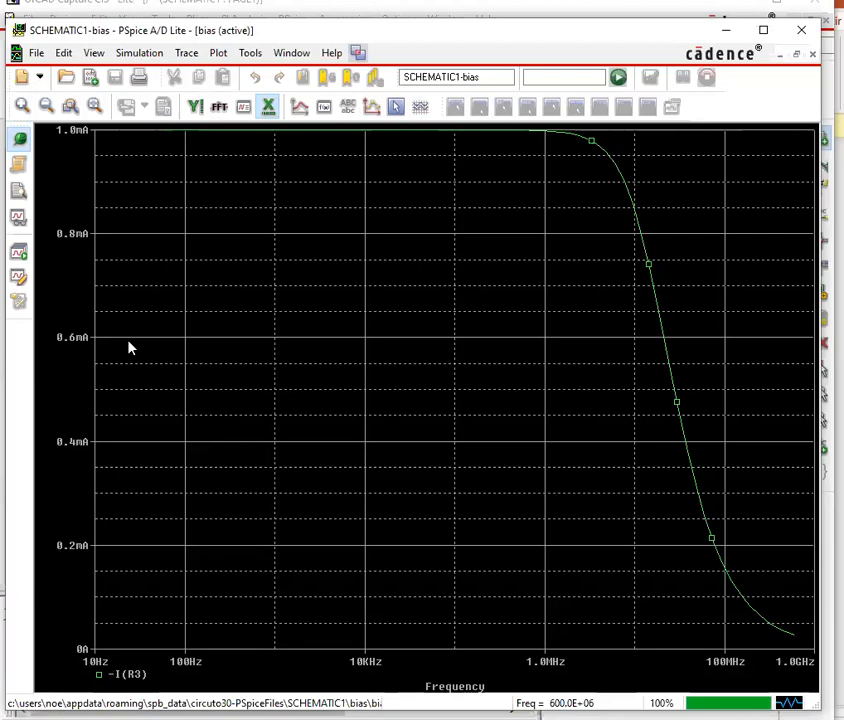
left_click(726, 30)
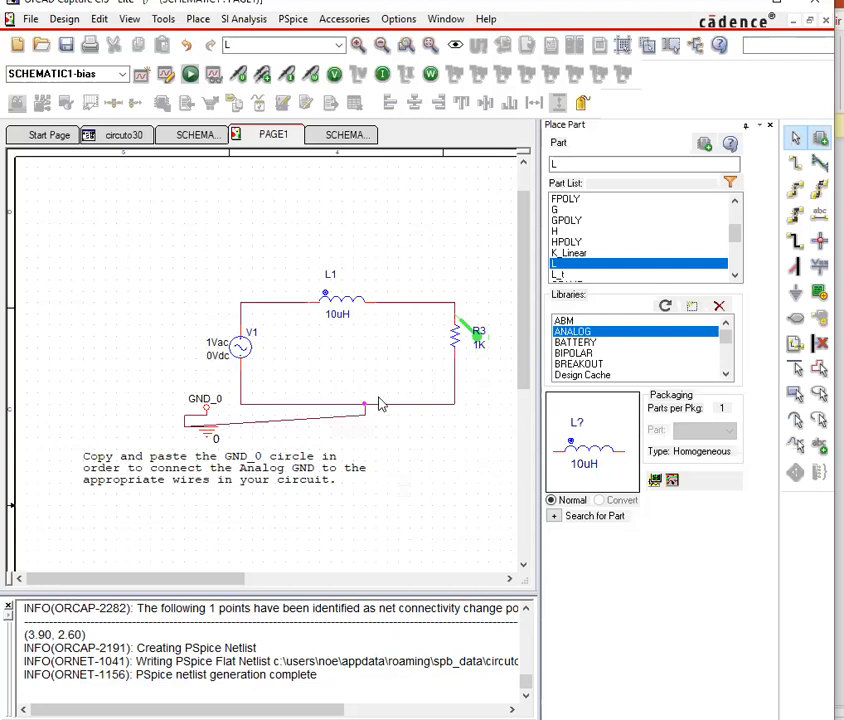
Step: Delete inductor L1 and place a capacitor C from the ANALOG library horizontally in the gap of the upper wire
left_click(344, 306)
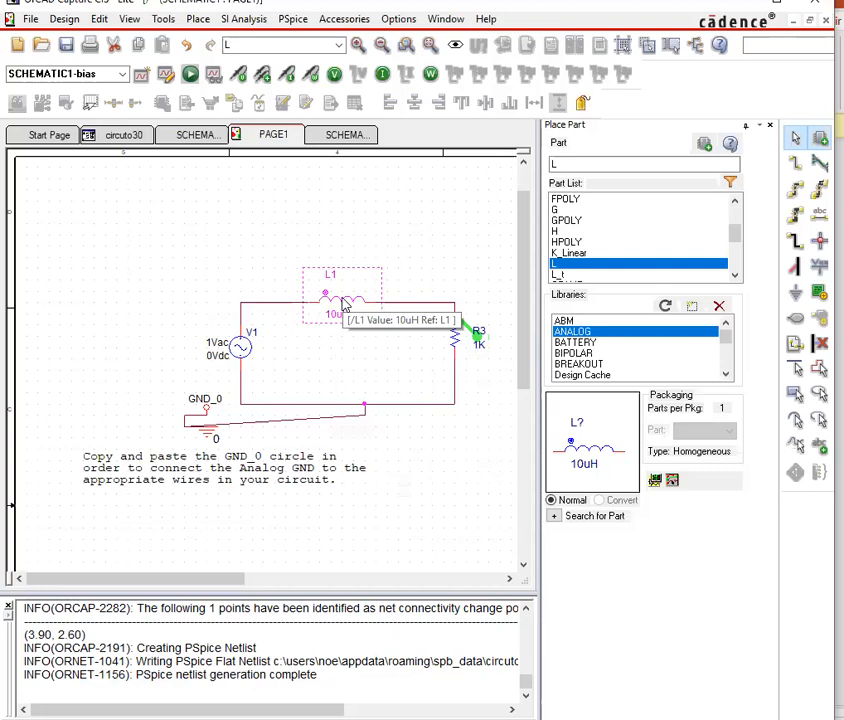
key("Delete")
left_click_drag(731, 235, 706, 194)
left_click(564, 210)
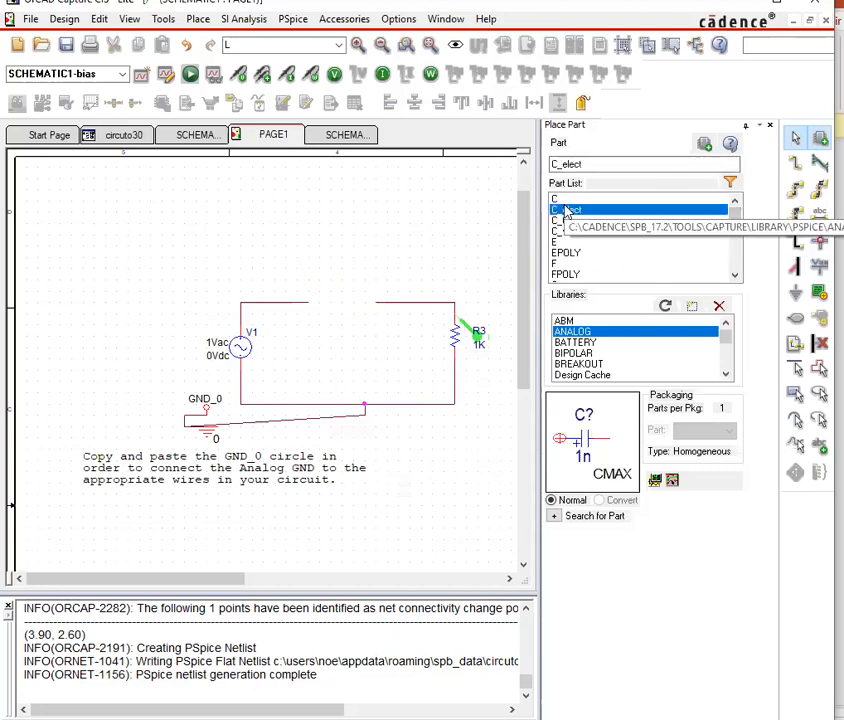
left_click(564, 203)
double_click(564, 205)
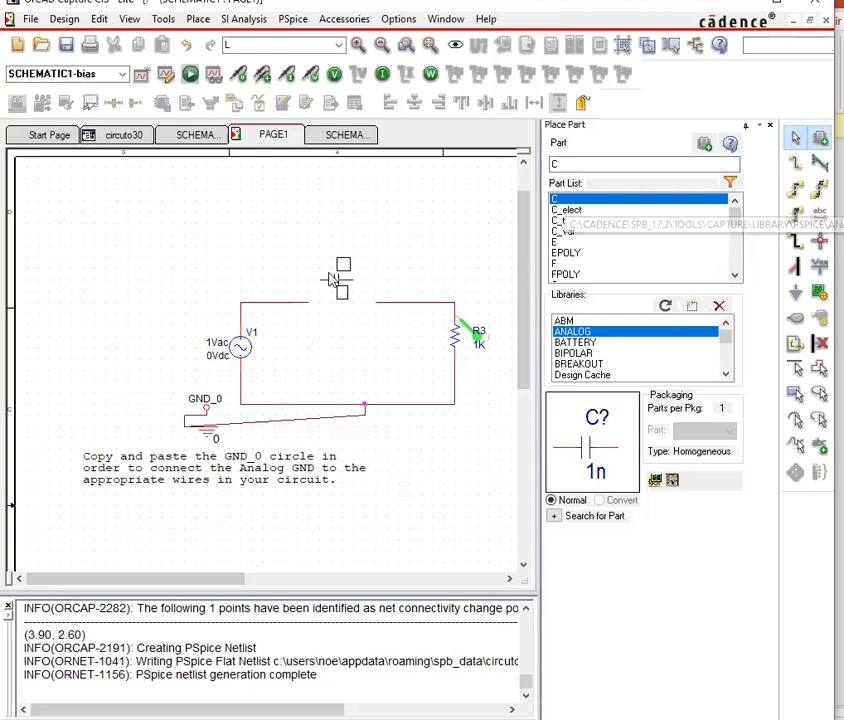
left_click(337, 305)
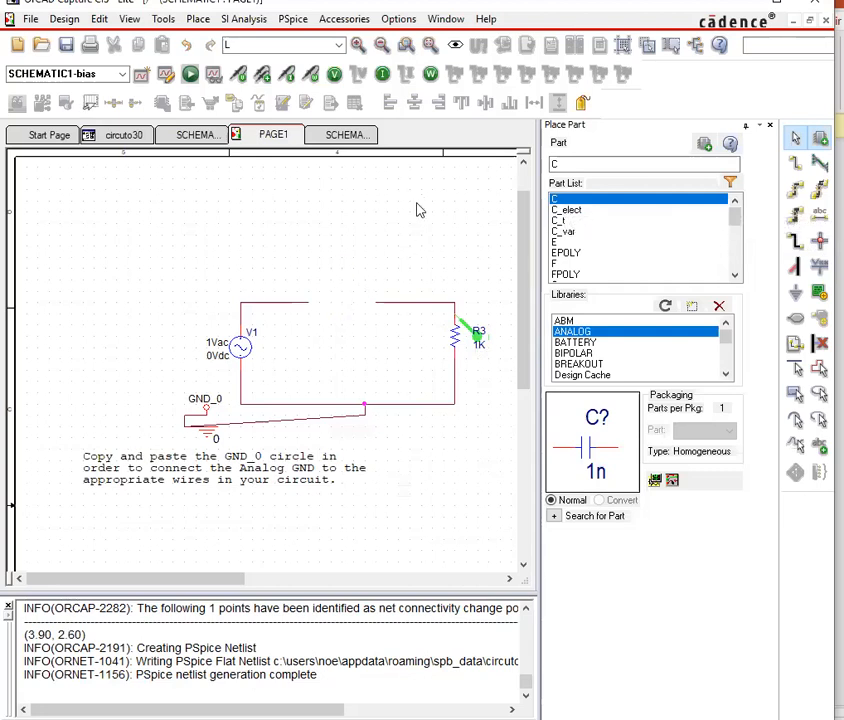
key("Escape")
left_click(390, 247)
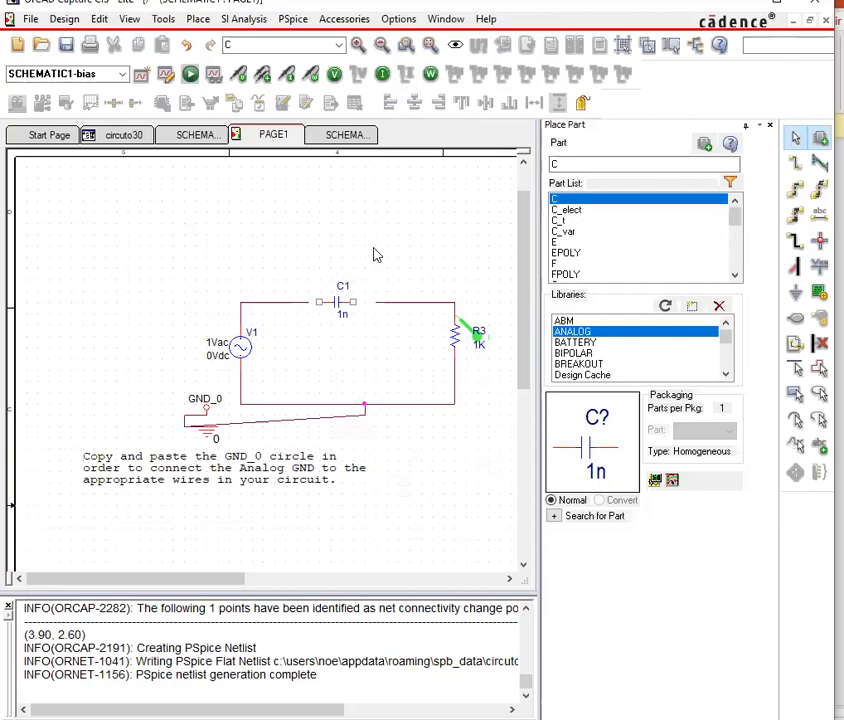
Step: Wire capacitor C1 to R3 and to the source on the upper wire, and run the AC sweep simulation
left_click(797, 163)
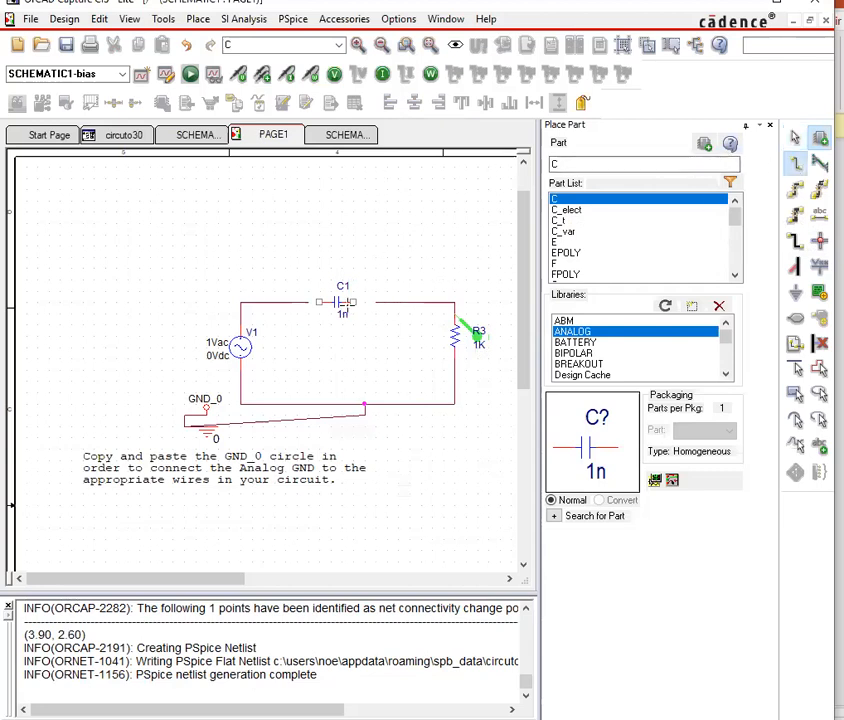
left_click(377, 301)
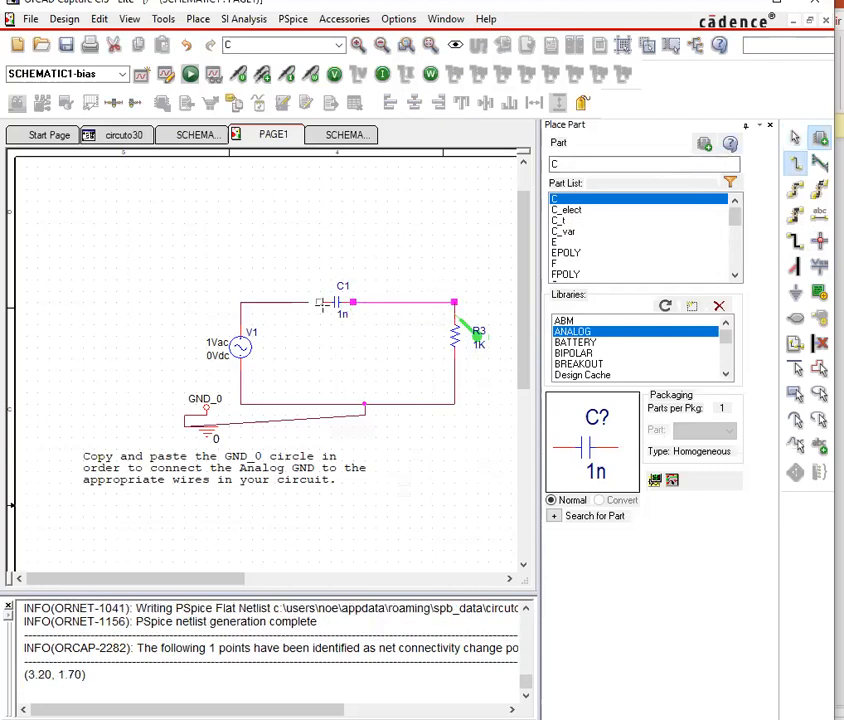
left_click(318, 301)
left_click(240, 301)
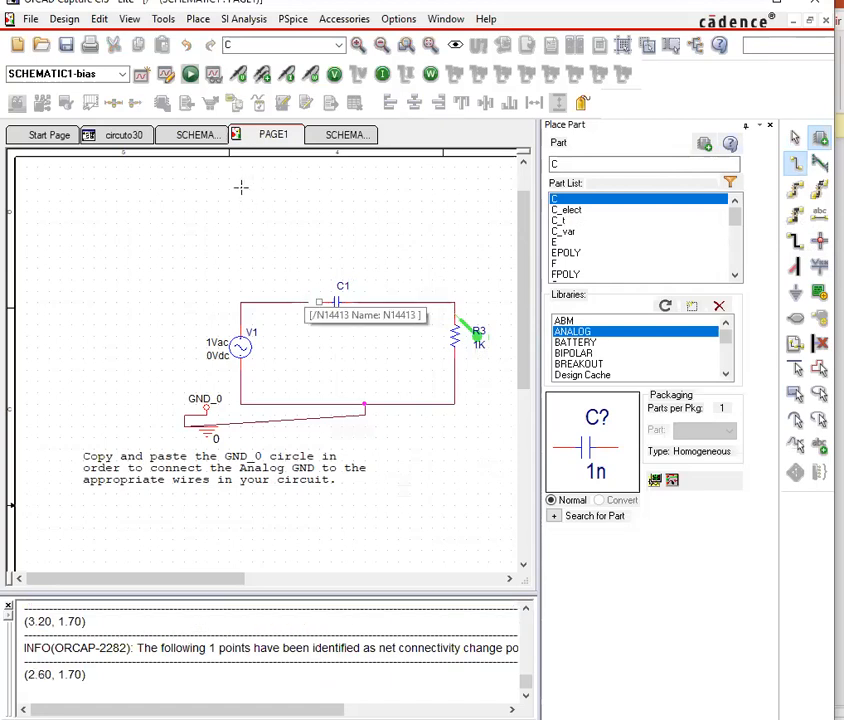
key("Escape")
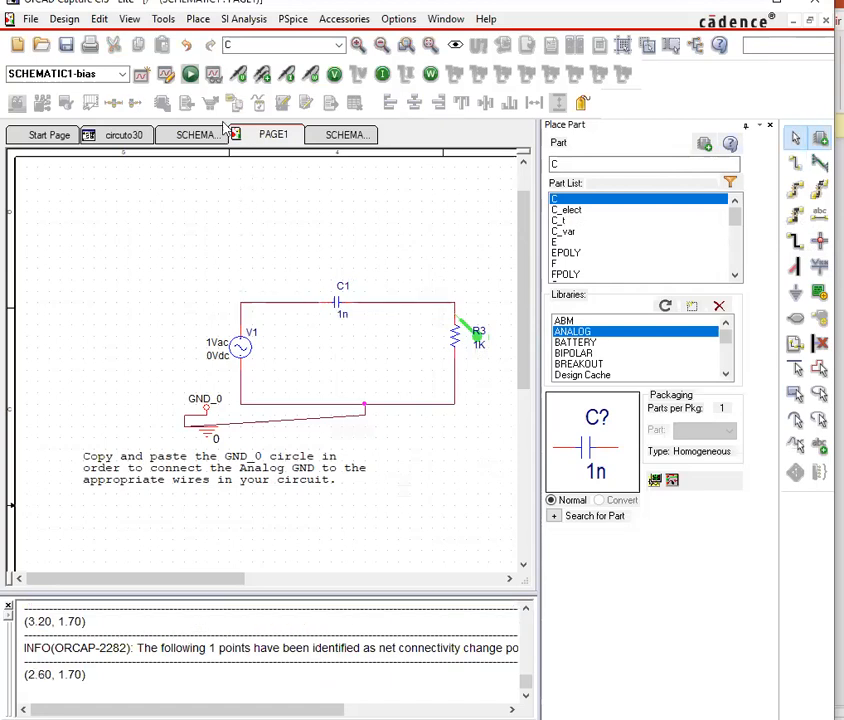
left_click(189, 76)
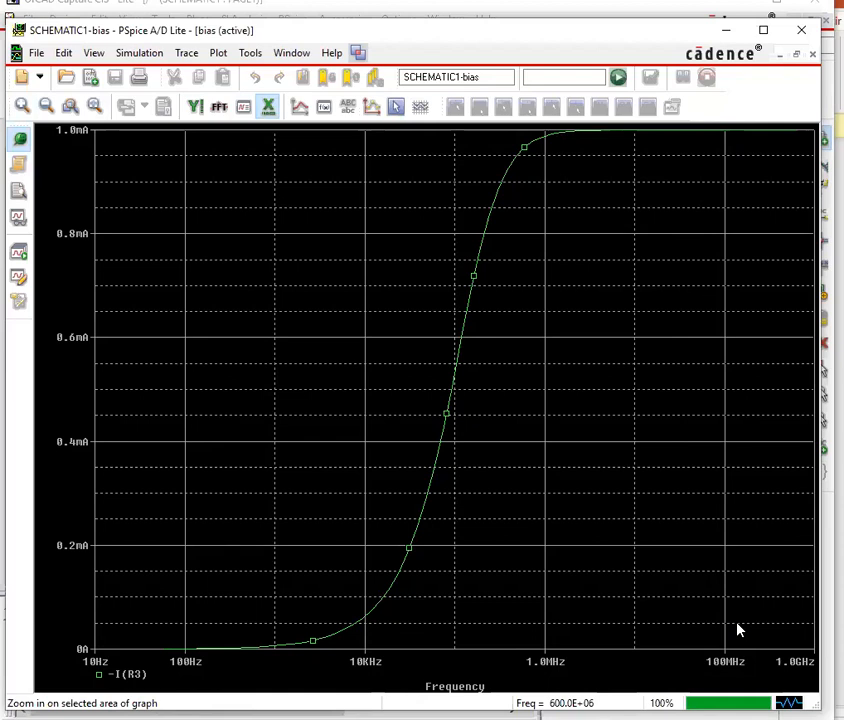
Step: Examine the R3 current response of the capacitor circuit over frequency, comparing the plot with the schematic
left_click(727, 34)
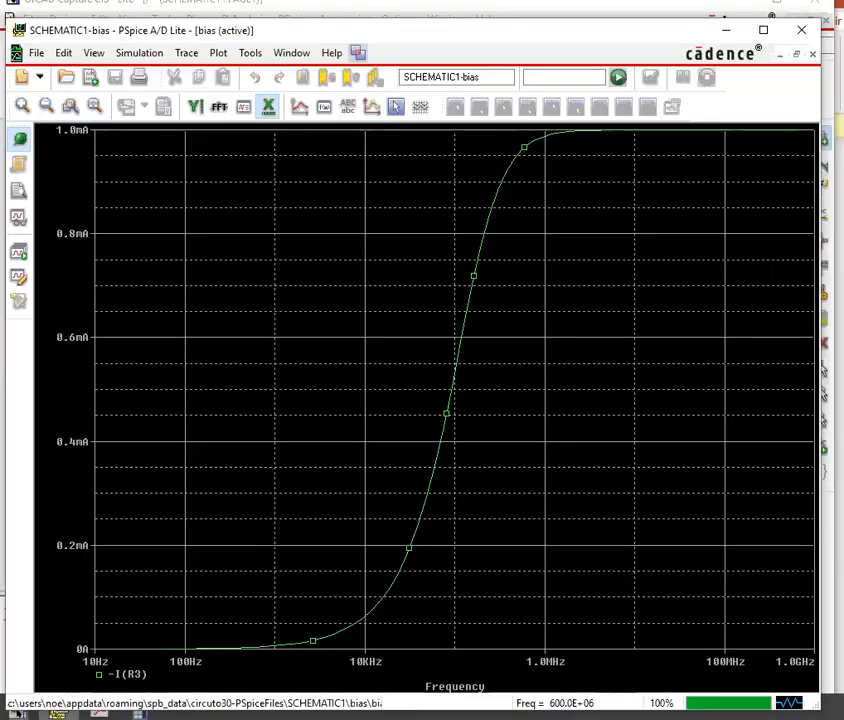
left_click(58, 714)
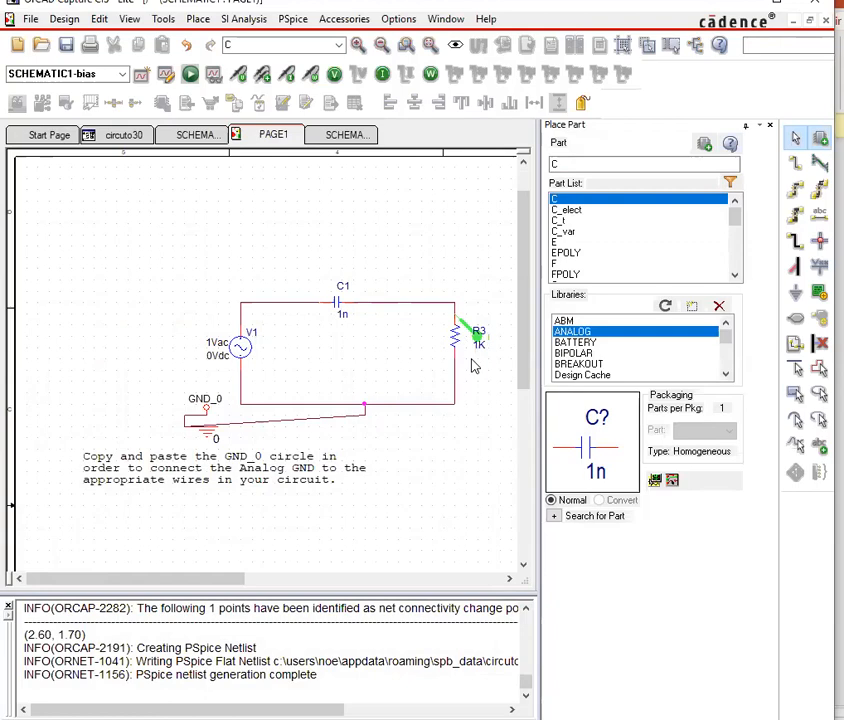
mouse_move(100, 714)
left_click(17, 711)
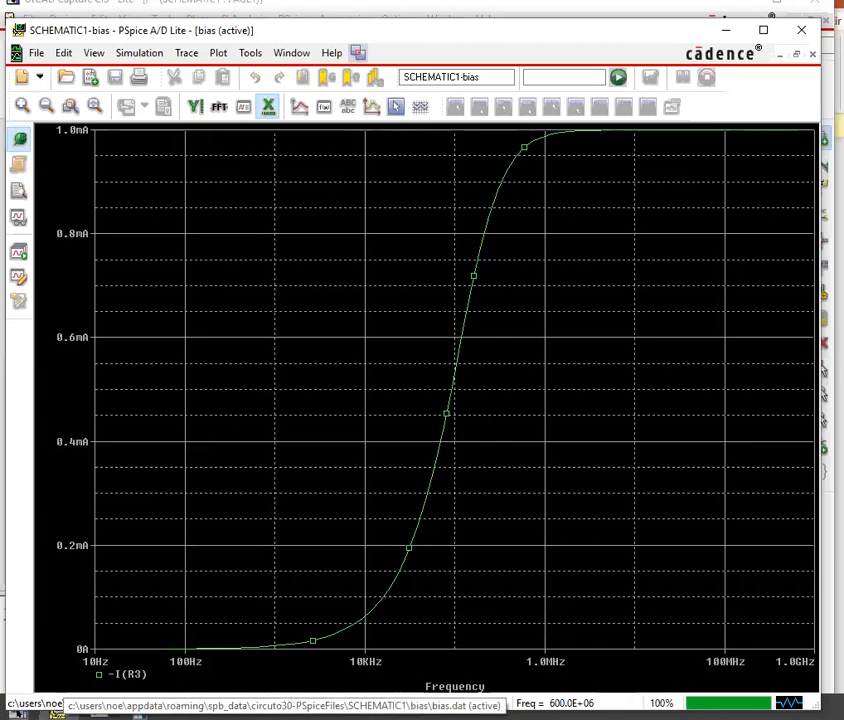
left_click(733, 30)
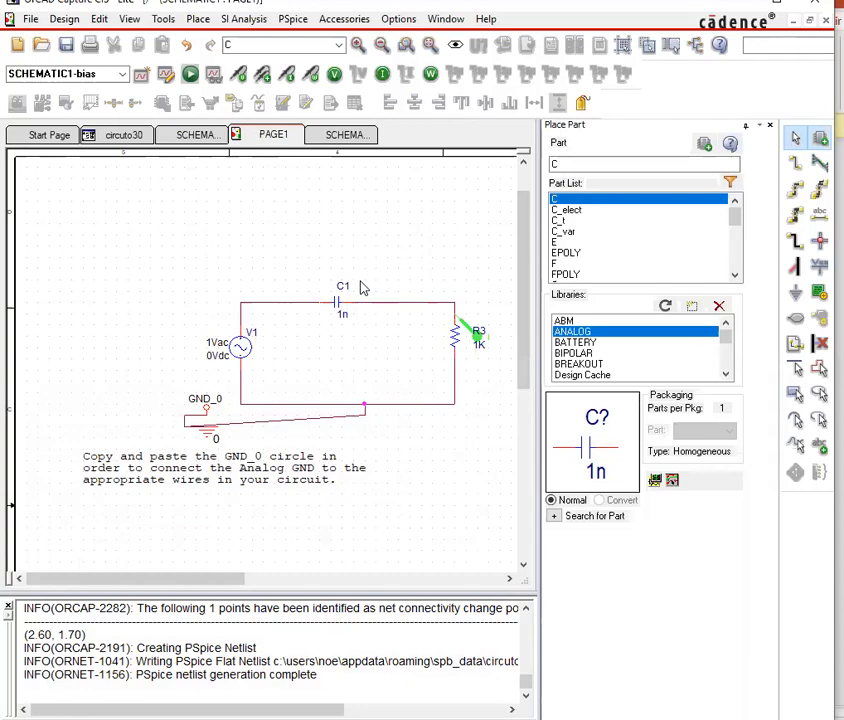
mouse_move(290, 718)
left_click(17, 711)
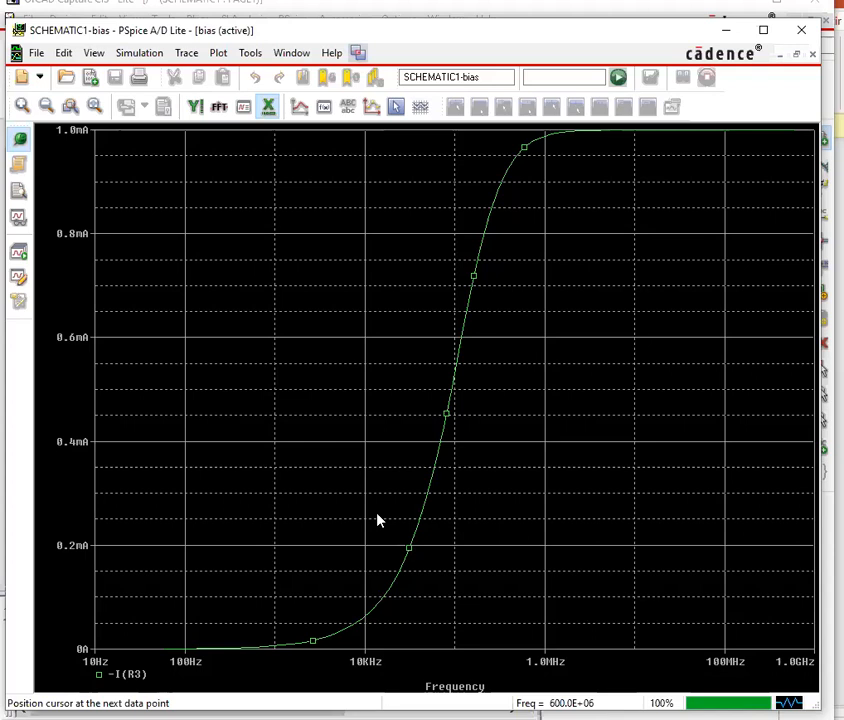
left_click(726, 30)
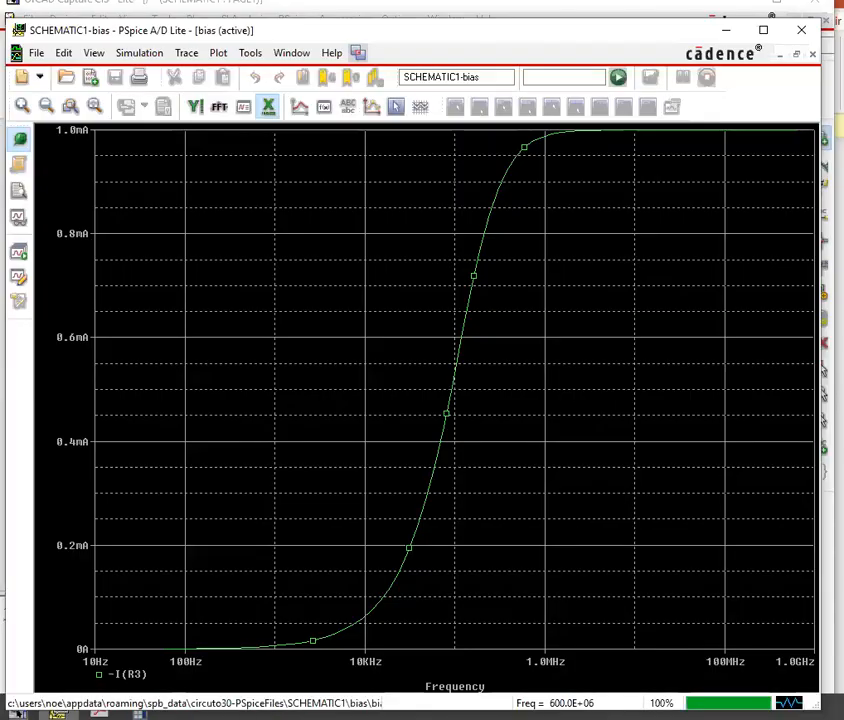
left_click(17, 713)
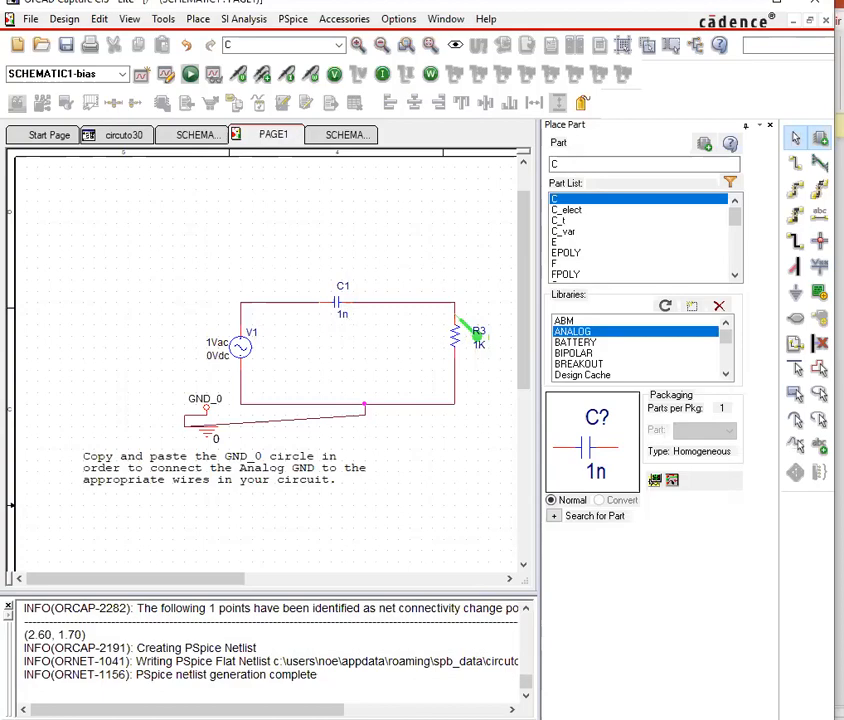
left_click(58, 709)
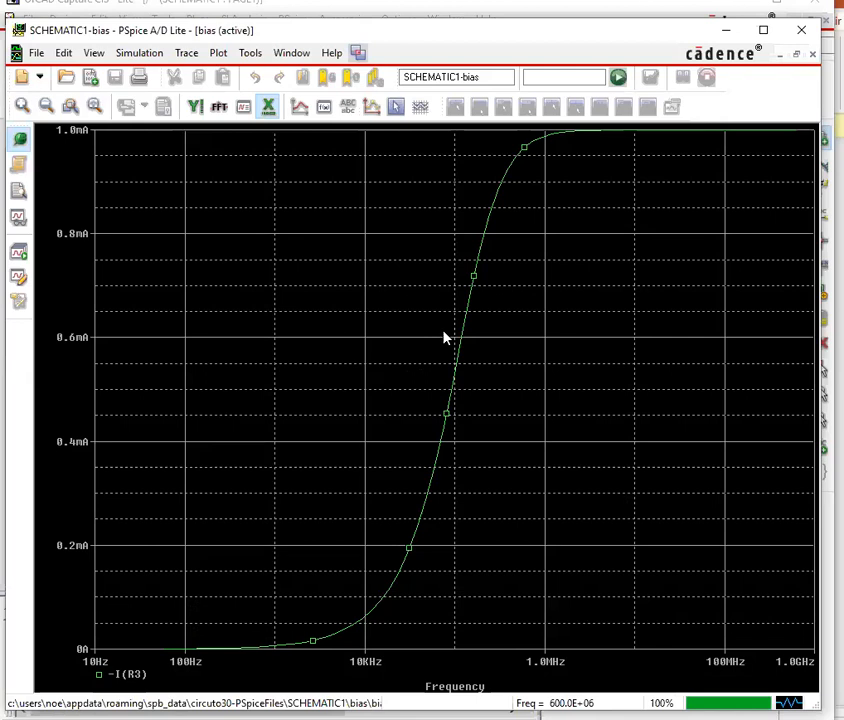
Step: Turn on the plot cursors and position the first one on the R3 current trace at about 500 uA
left_click(396, 106)
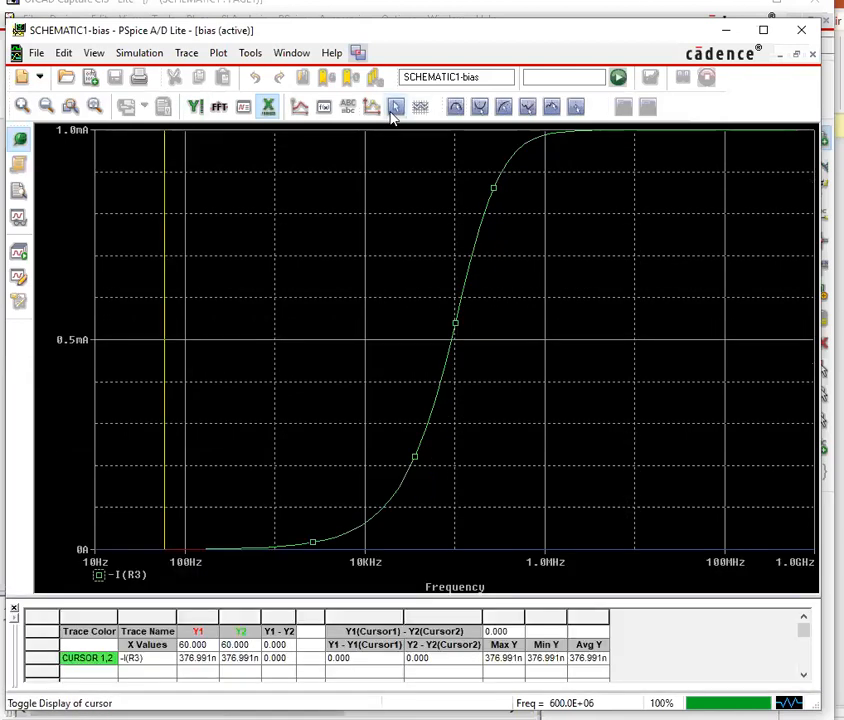
mouse_move(438, 377)
left_mouse_down()
mouse_move(460, 373)
mouse_move(452, 376)
left_mouse_up()
left_click(455, 374)
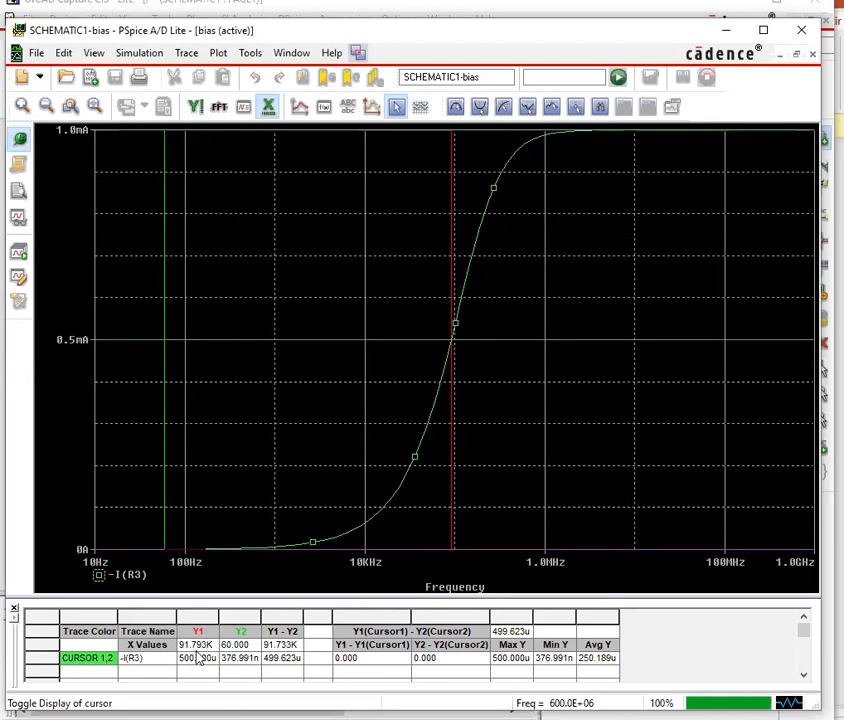
Step: Set capacitor C1's value to 10n in the schematic and rerun the AC sweep simulation
left_click(726, 29)
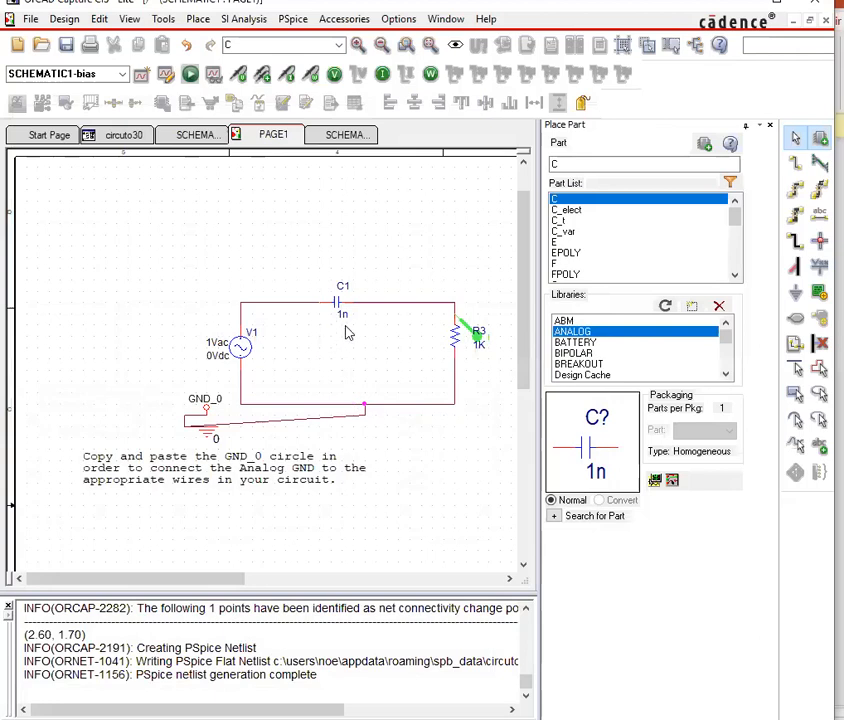
double_click(344, 316)
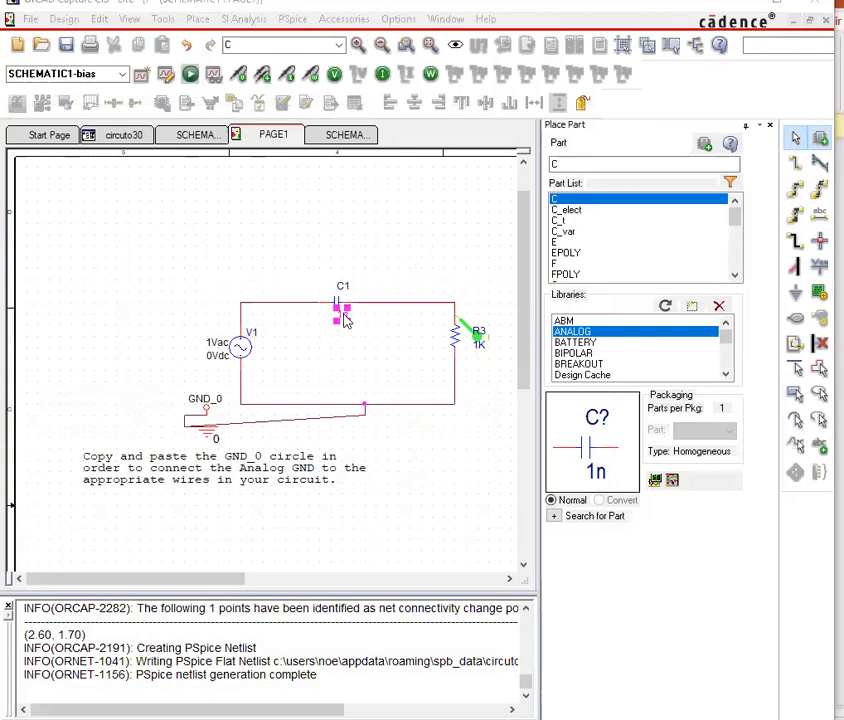
left_click(323, 293)
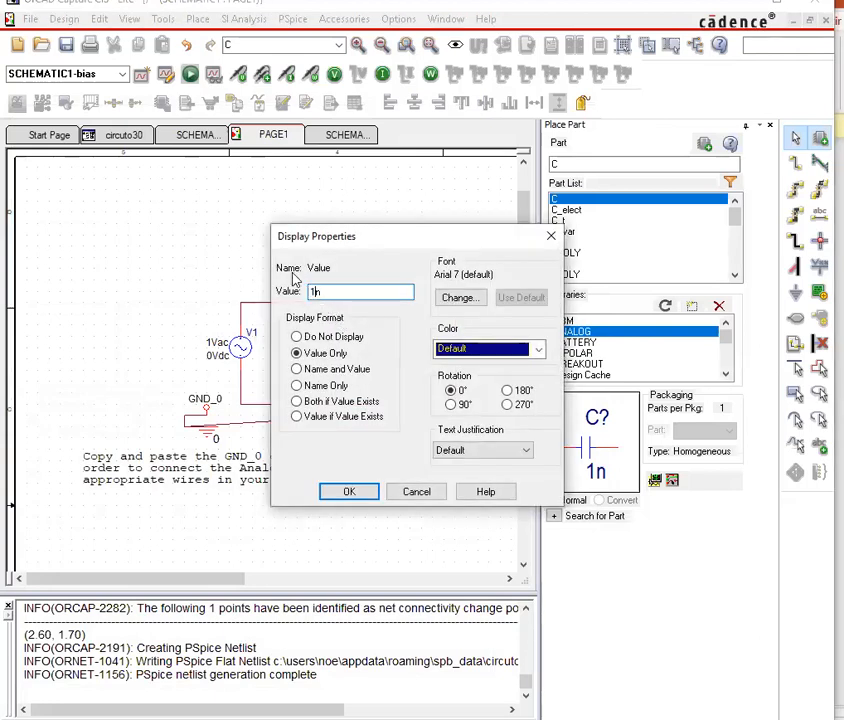
type("0")
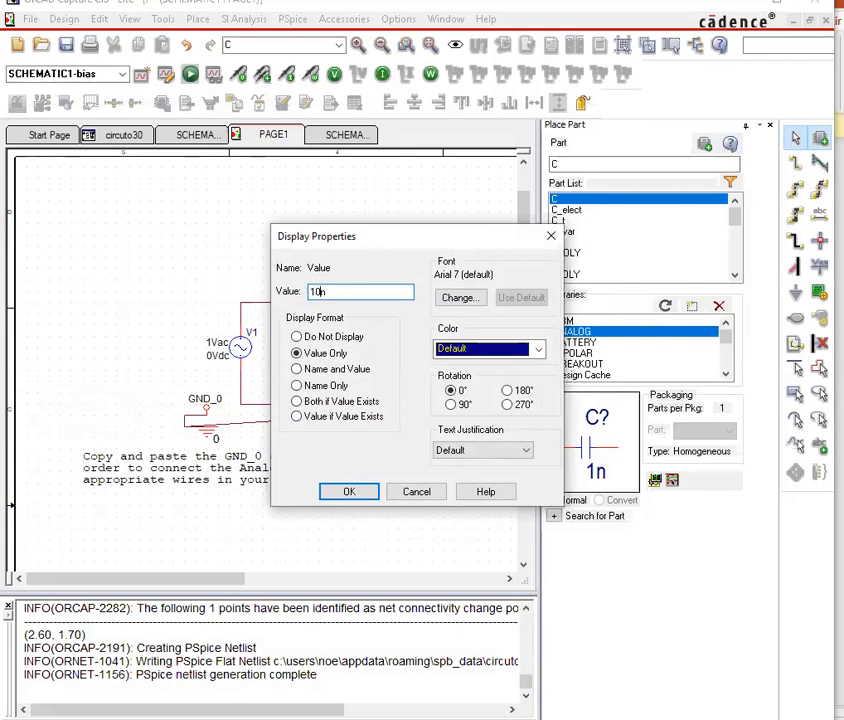
left_click(348, 494)
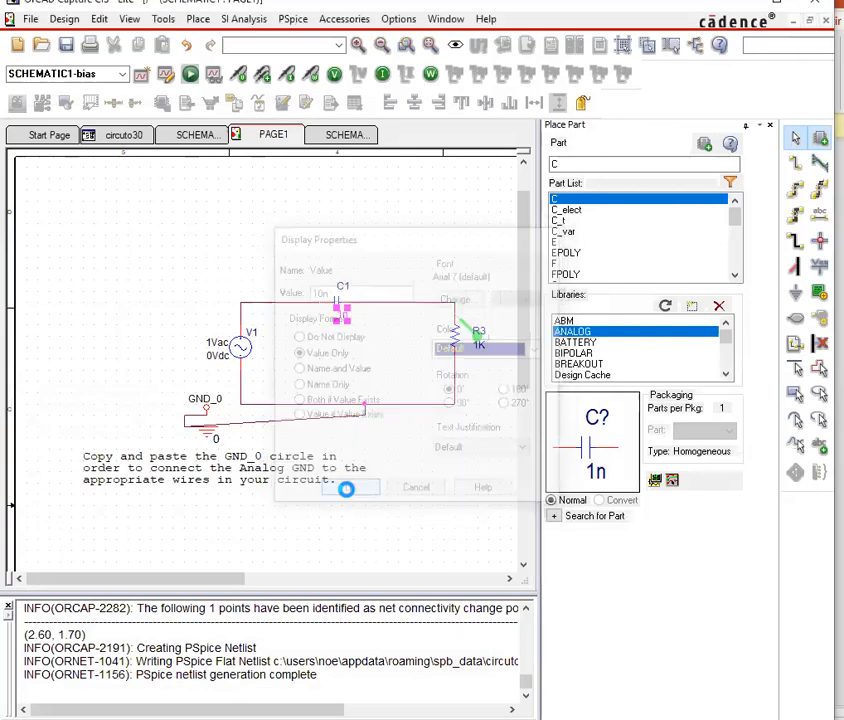
left_click(191, 74)
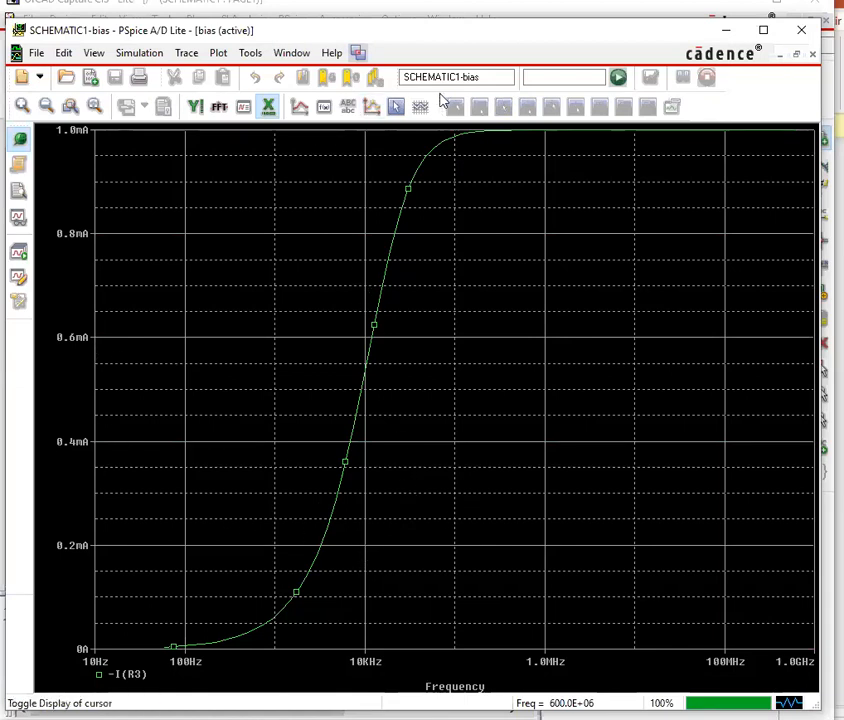
Step: Turn on the plot cursors and probe the R3 current trace with the first cursor at about 9.3 kHz and about 2.4 MHz
left_click(397, 107)
left_click_drag(333, 478, 363, 490)
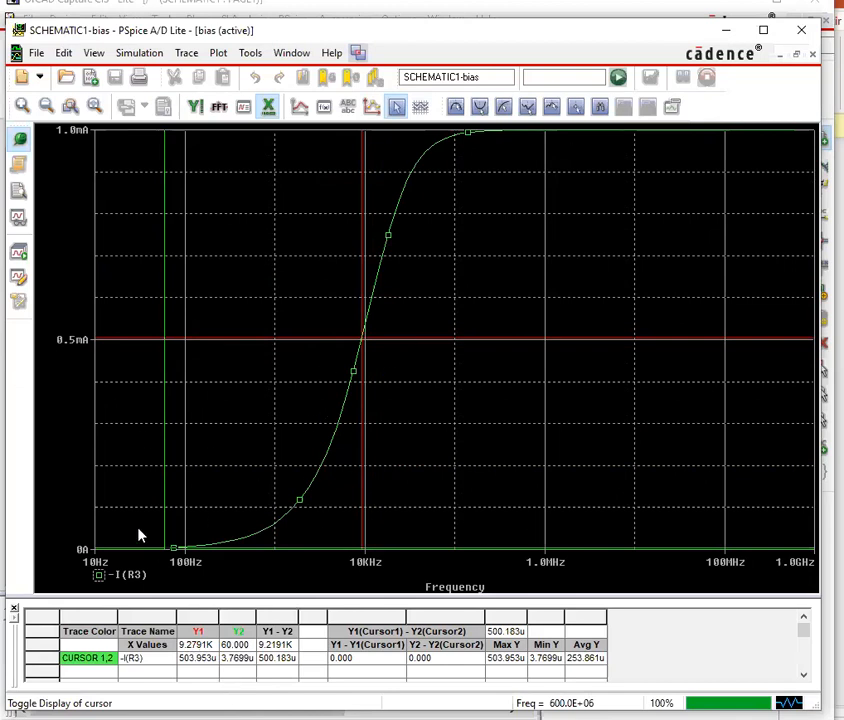
left_click(580, 221)
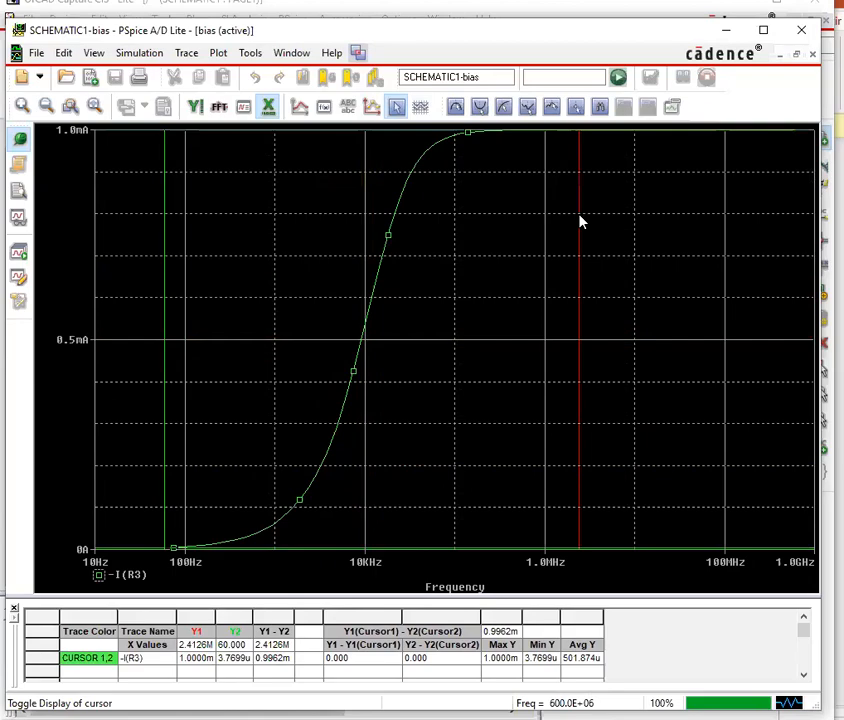
Step: Compare the capacitor circuit's schematic with its R3 current plot and return to the schematic
left_click(727, 31)
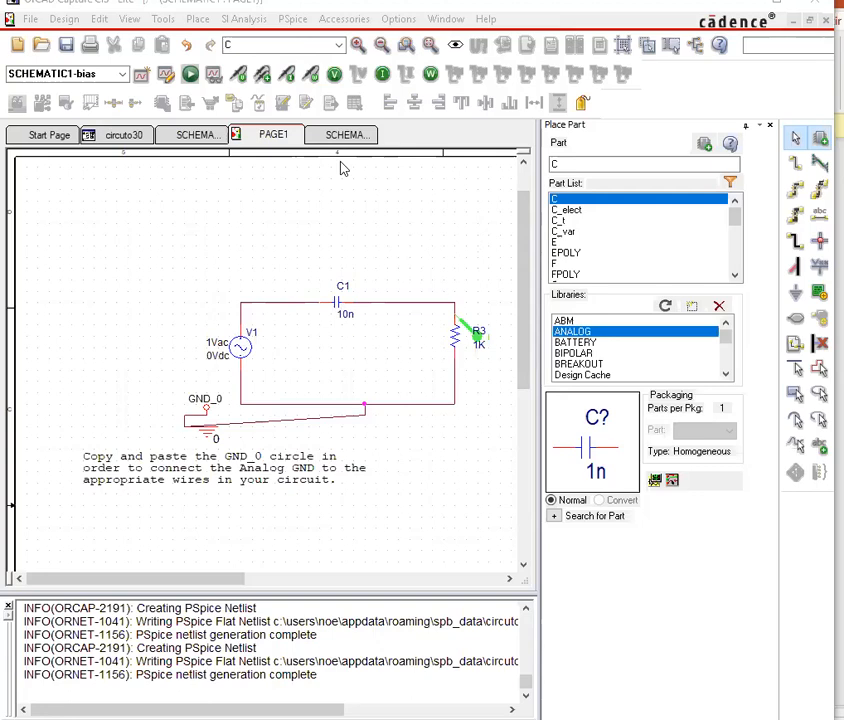
left_click(59, 711)
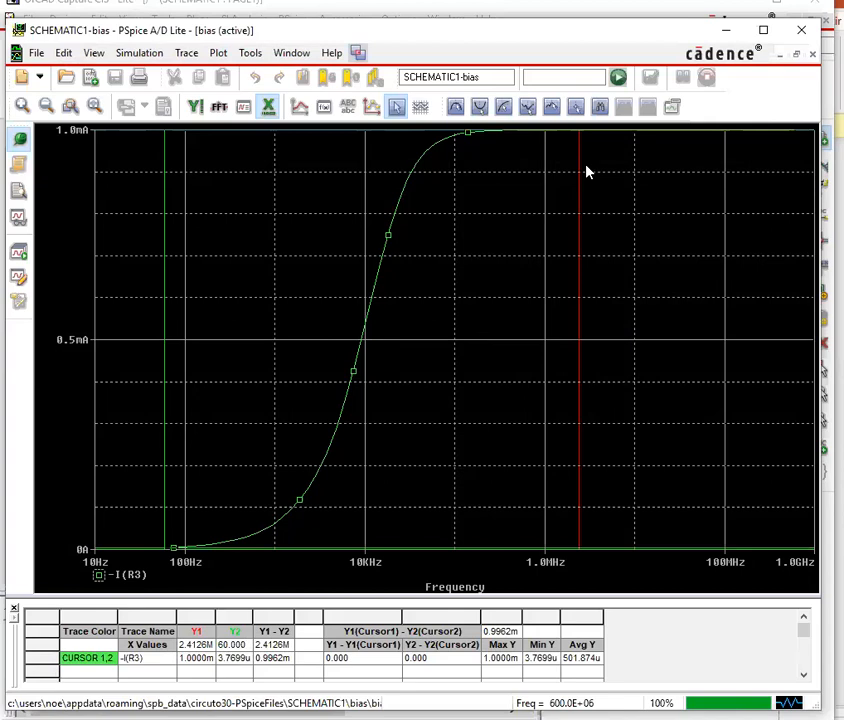
left_click(726, 30)
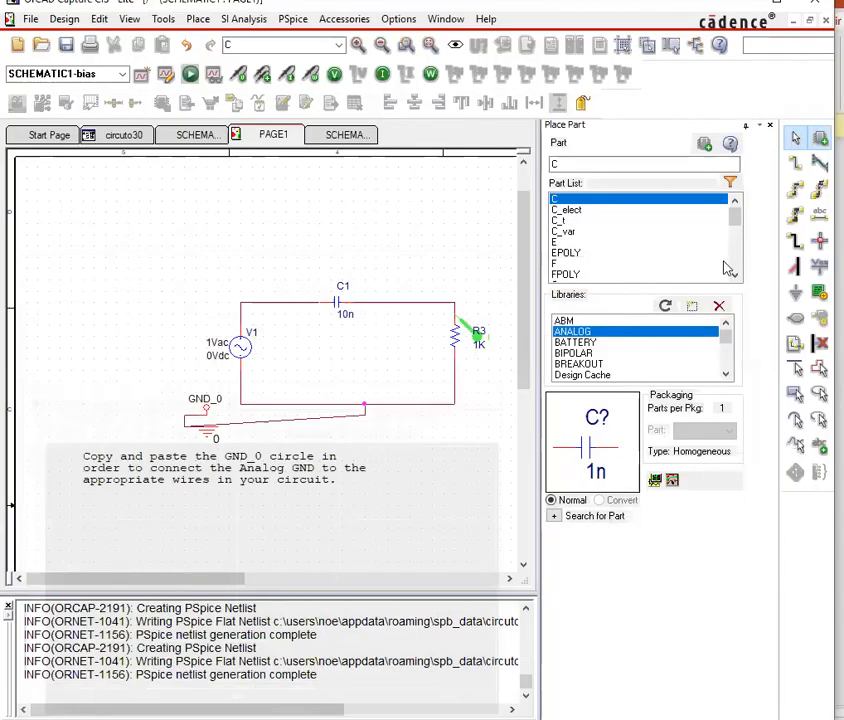